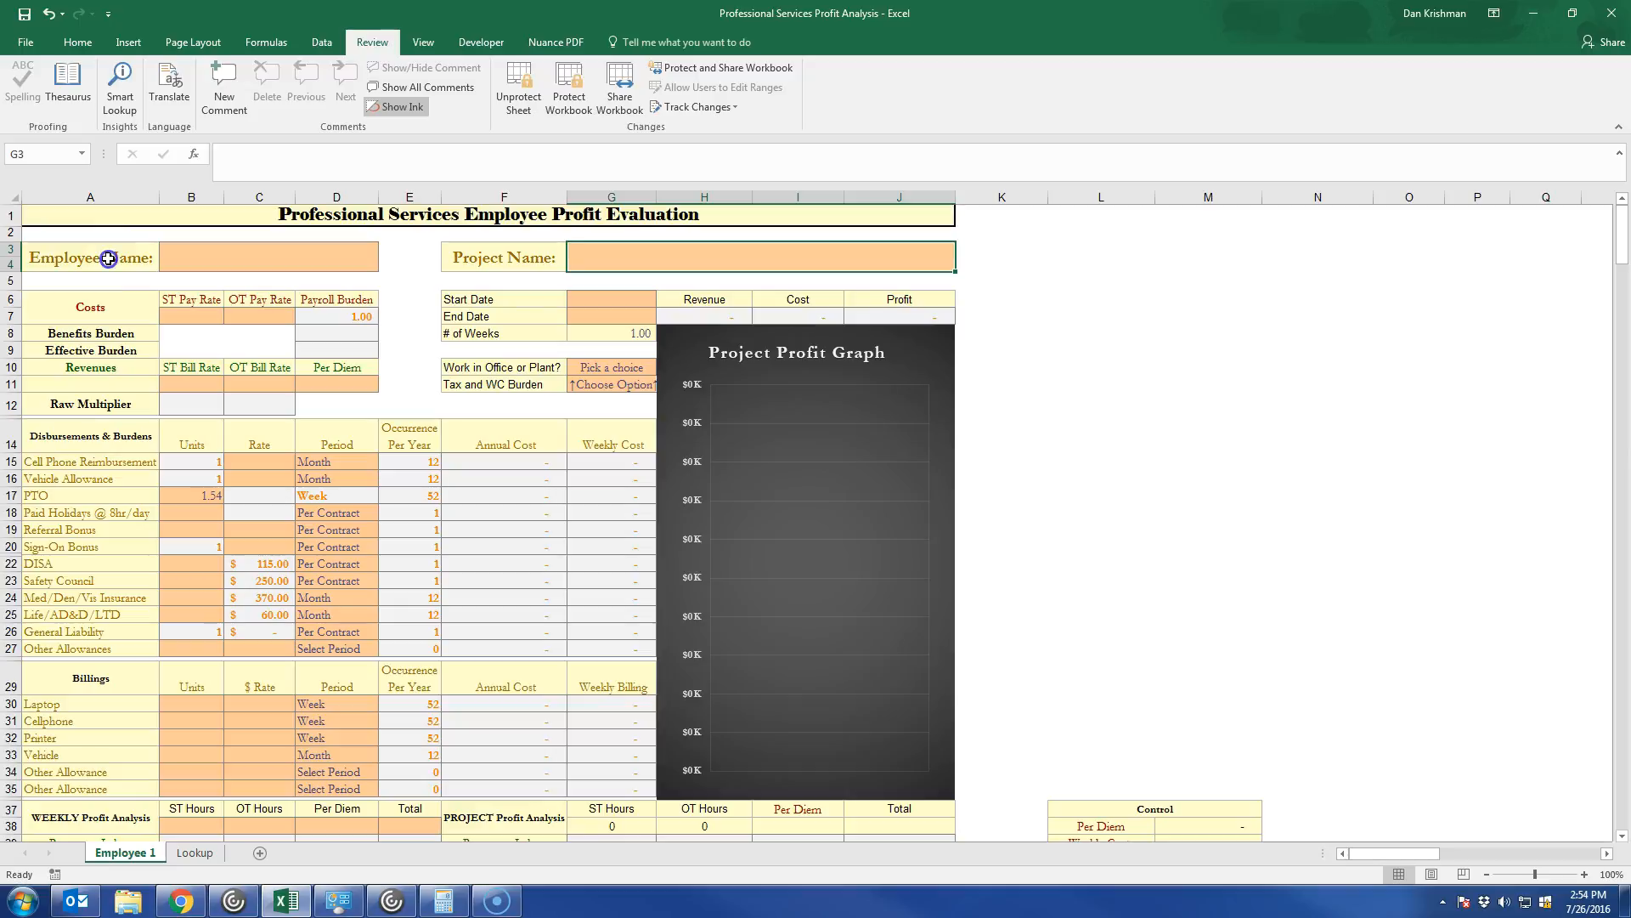
Fill in the employee's full name and enter Exxon as the project name.
{"action": "left_click", "coordinate": [307, 255]}
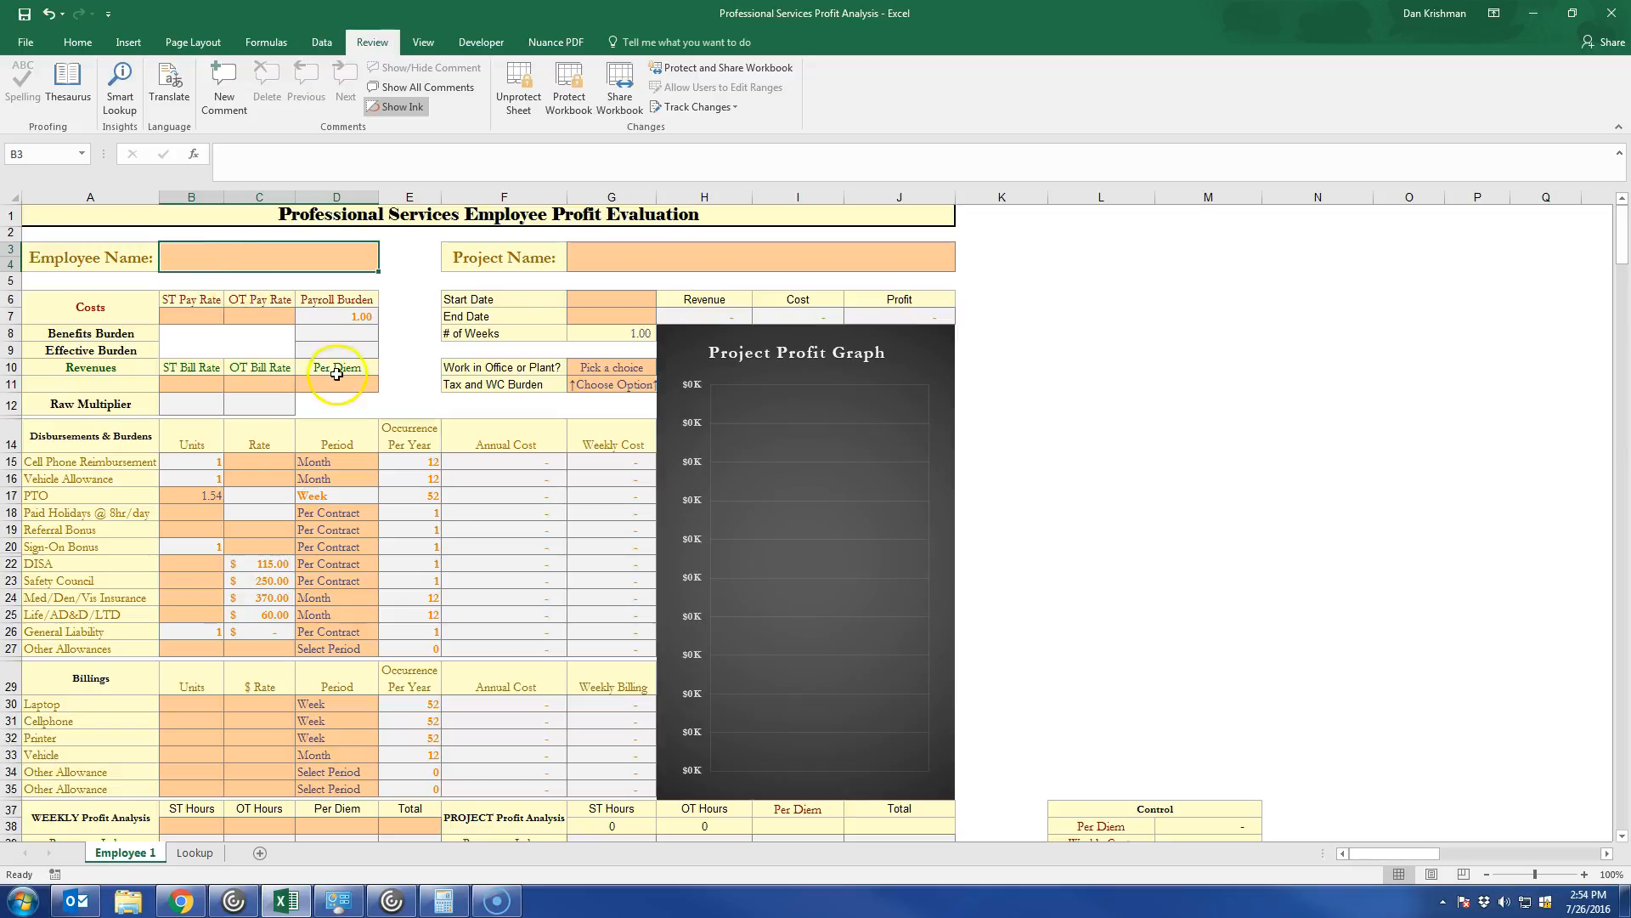
{"action": "left_click", "coordinate": [196, 318]}
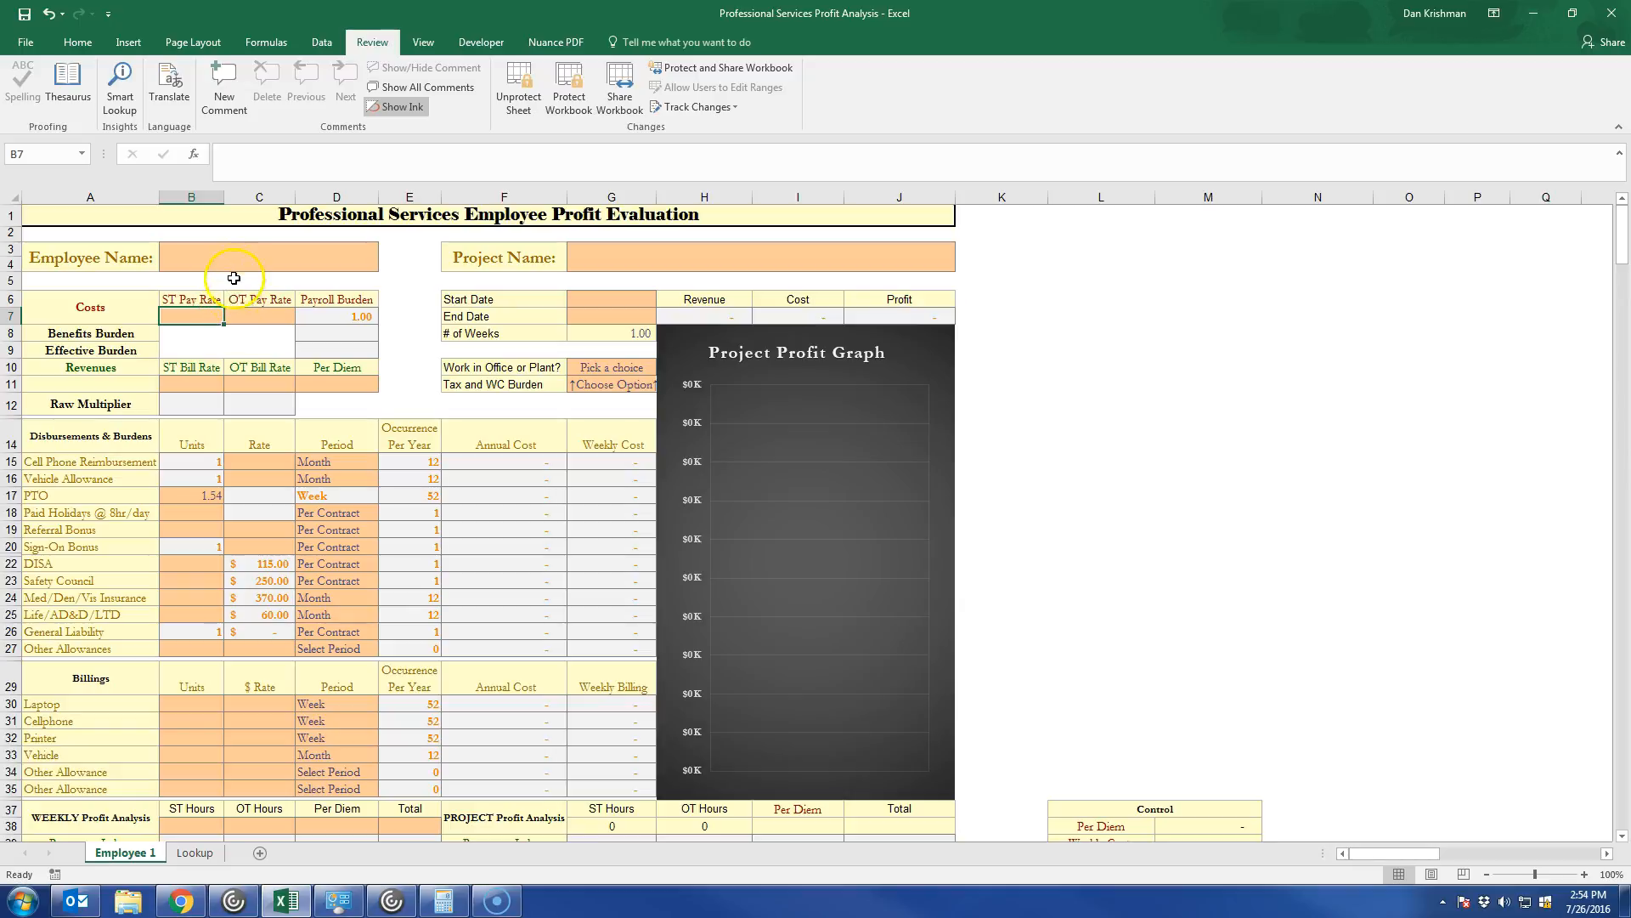
{"action": "left_click", "coordinate": [220, 254]}
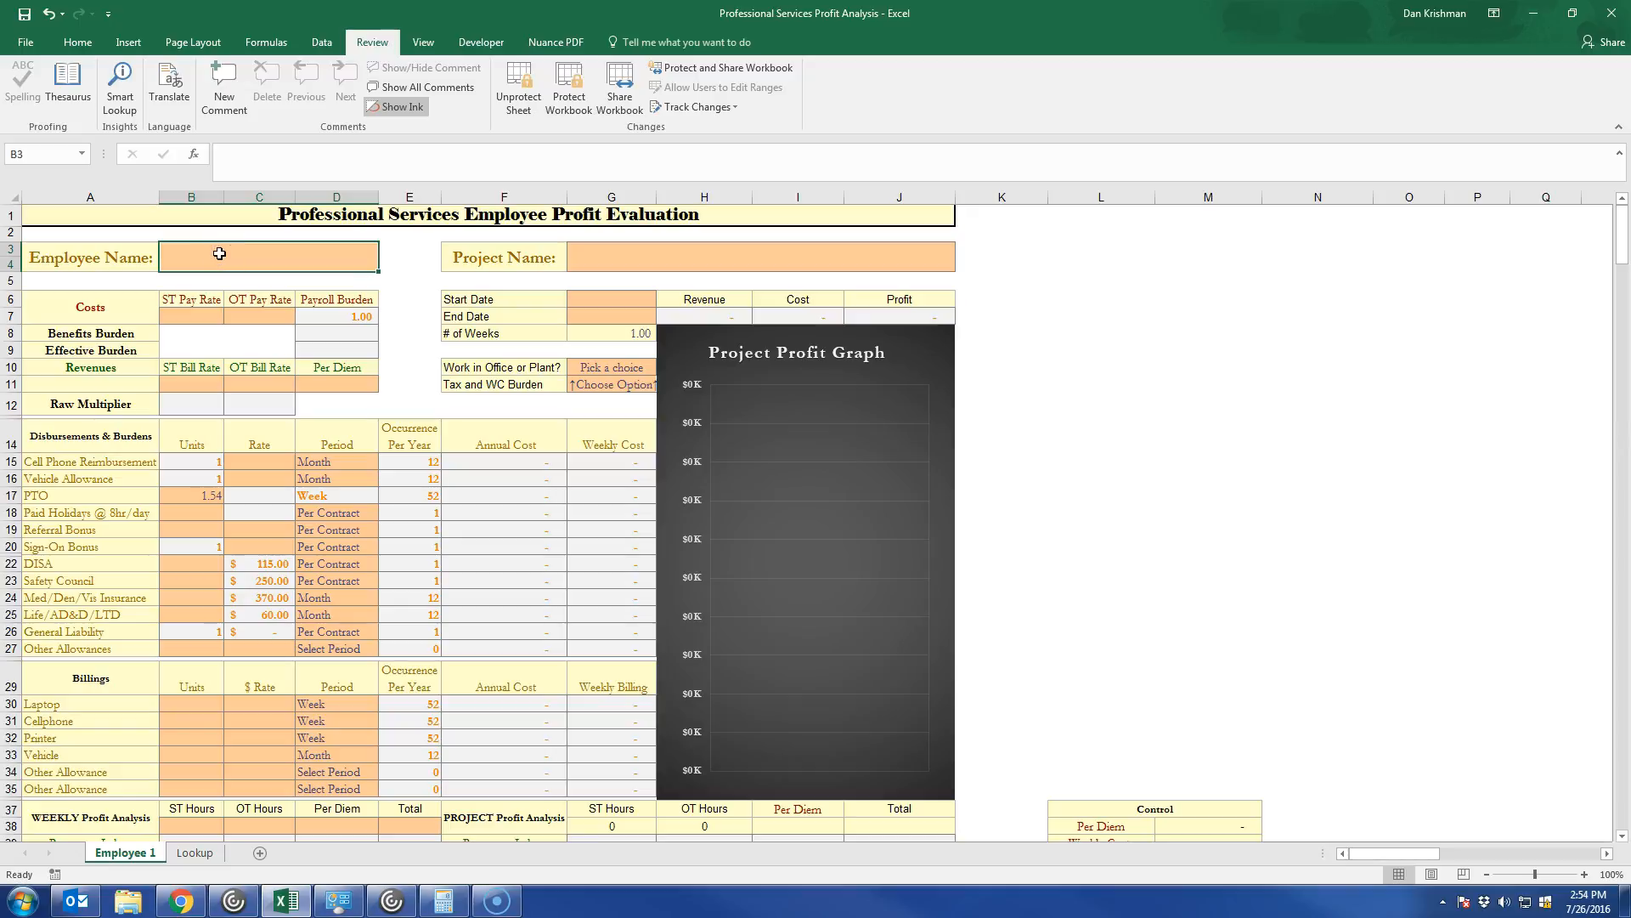
{"action": "type", "text": "John Doe"}
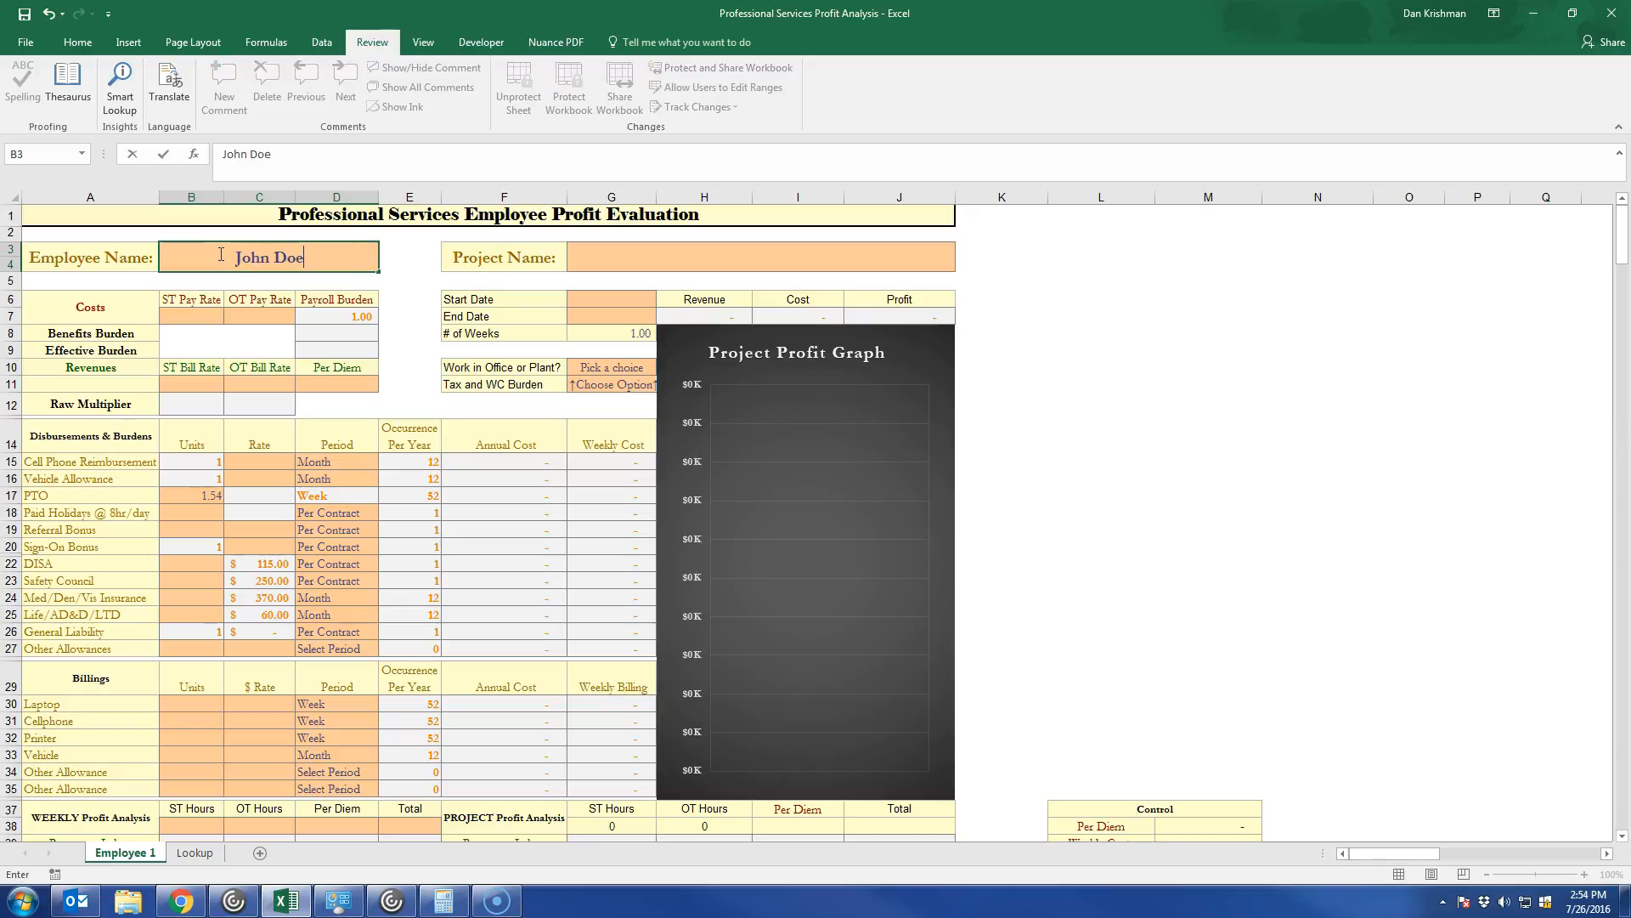
{"action": "key", "text": "Tab"}
{"action": "key", "text": "Tab"}
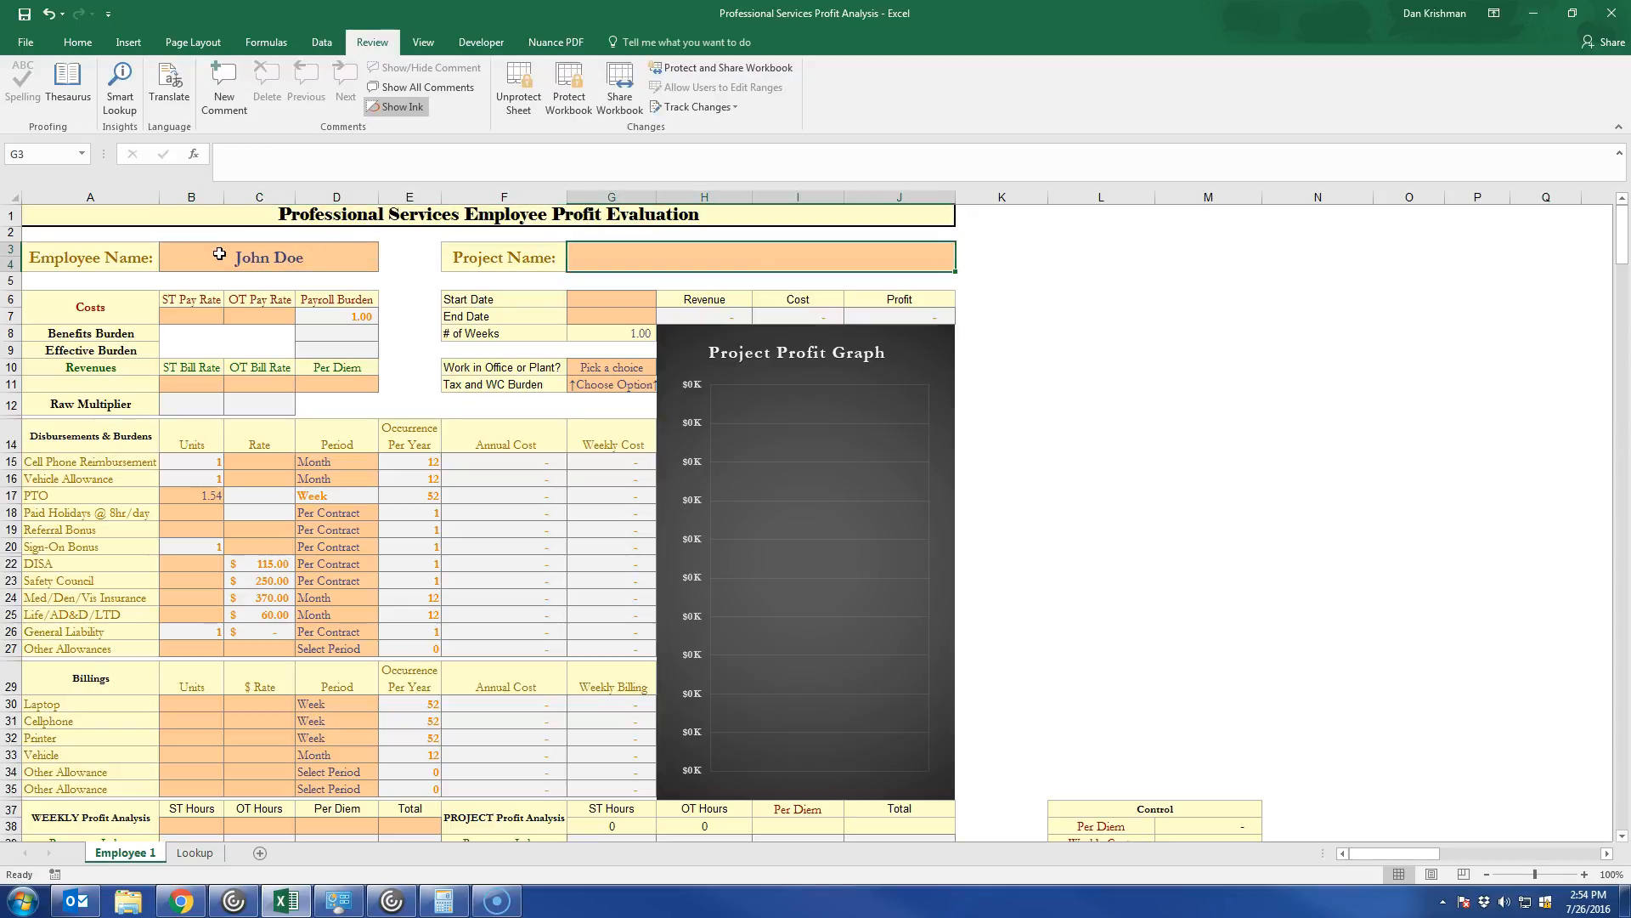
{"action": "type", "text": "Exxon"}
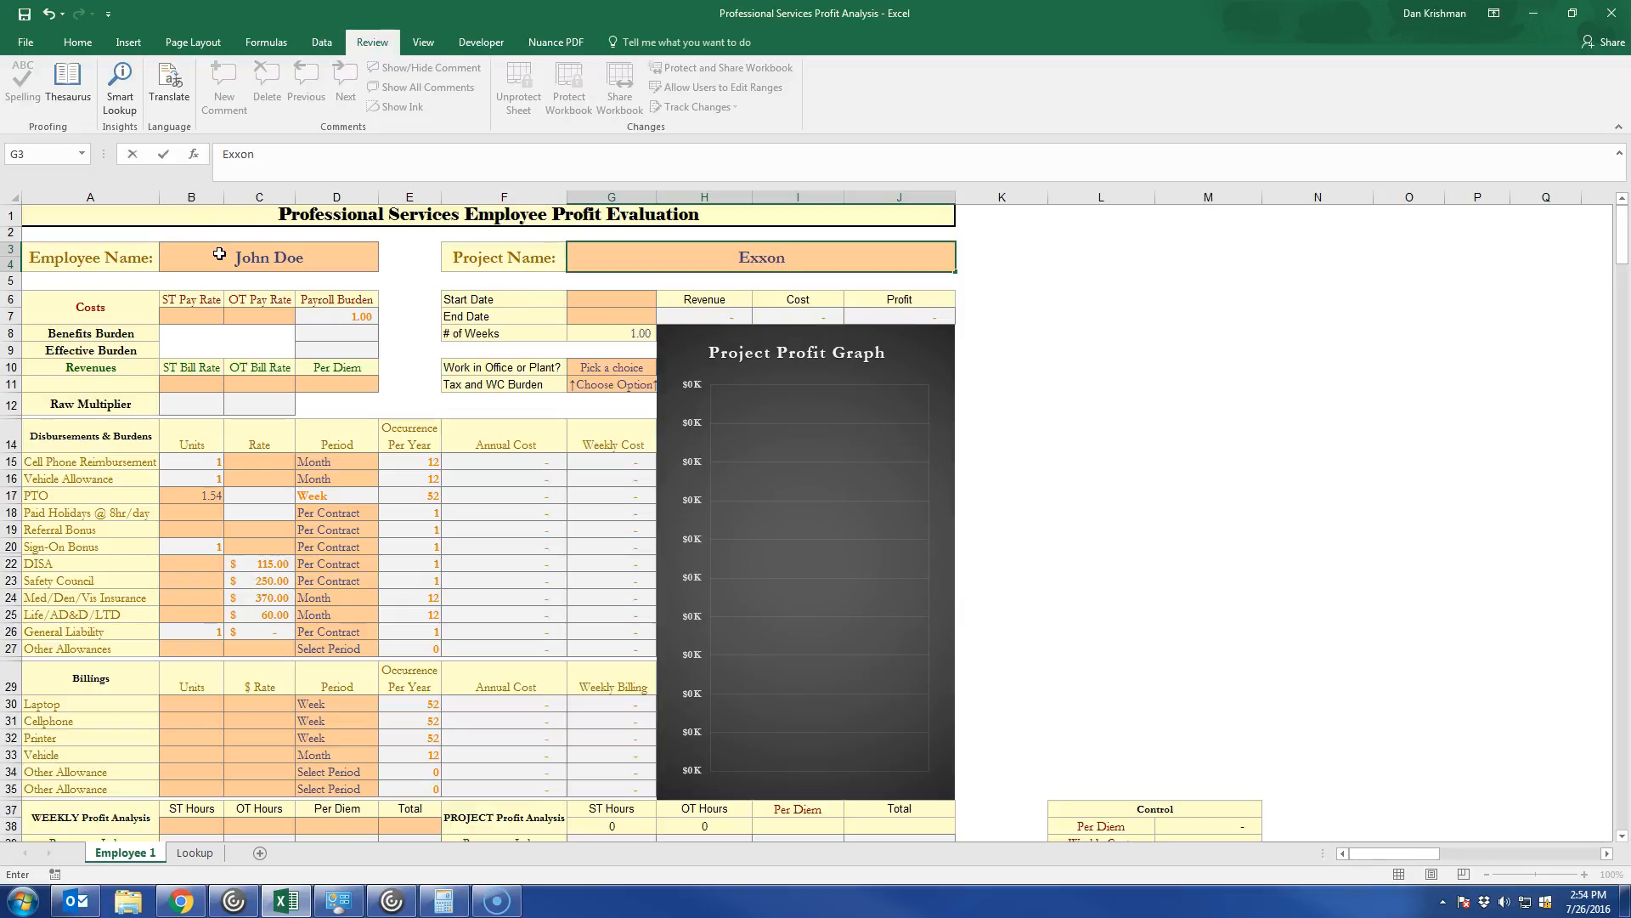
Set the ST Pay Rate to 50 and the OT Pay Rate to 75 in the Costs section.
{"action": "left_click", "coordinate": [183, 316]}
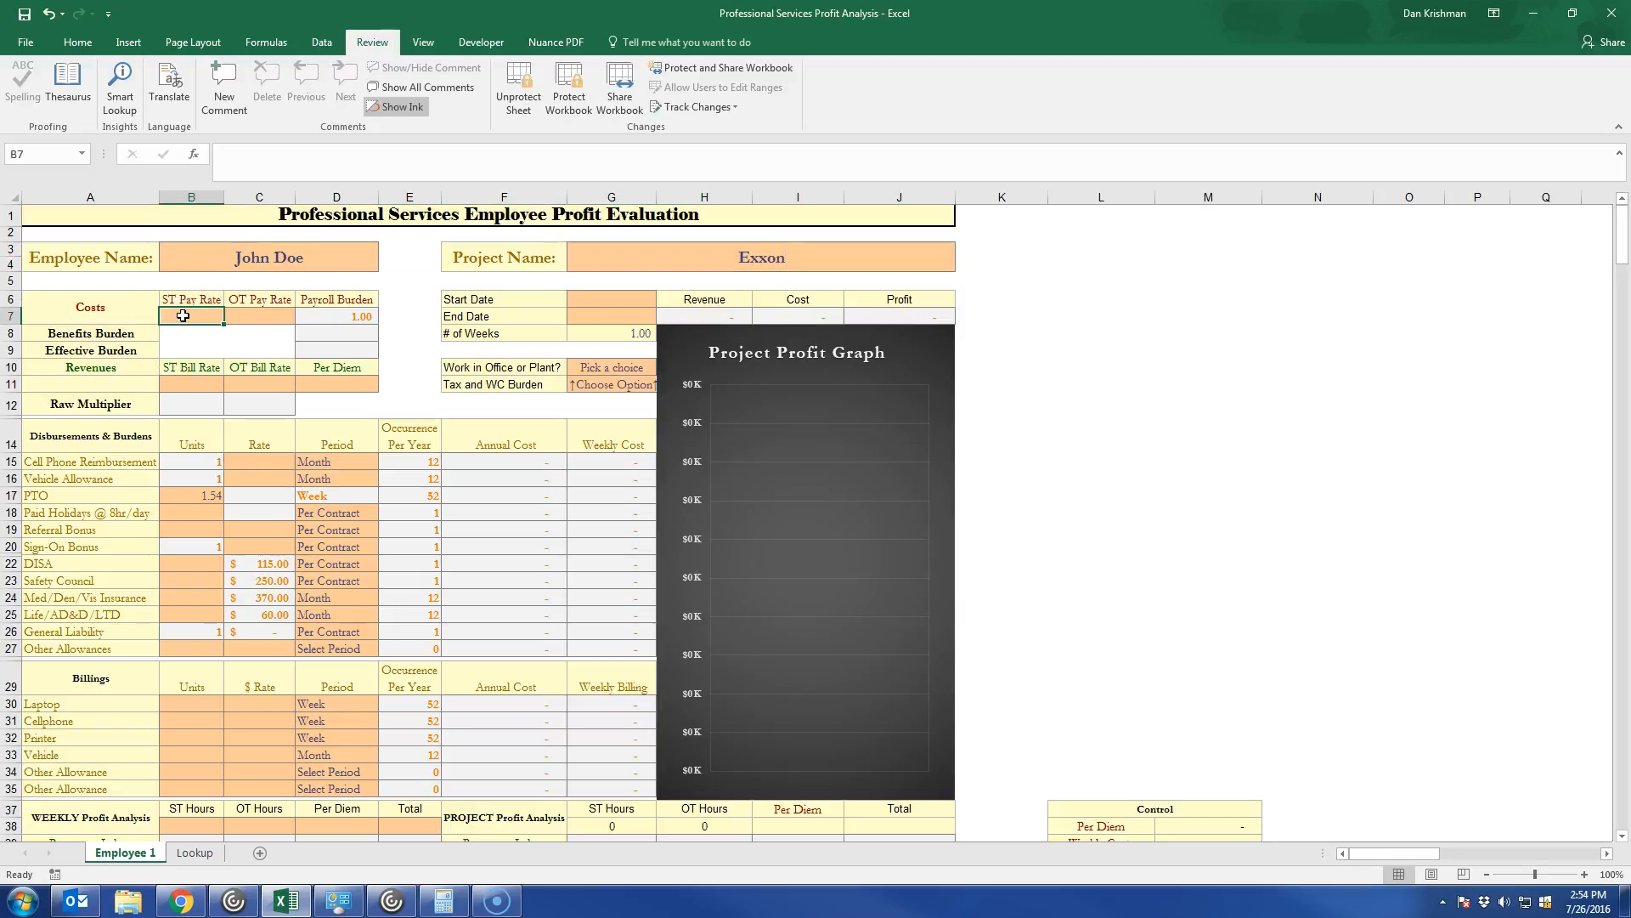
{"action": "type", "text": "50"}
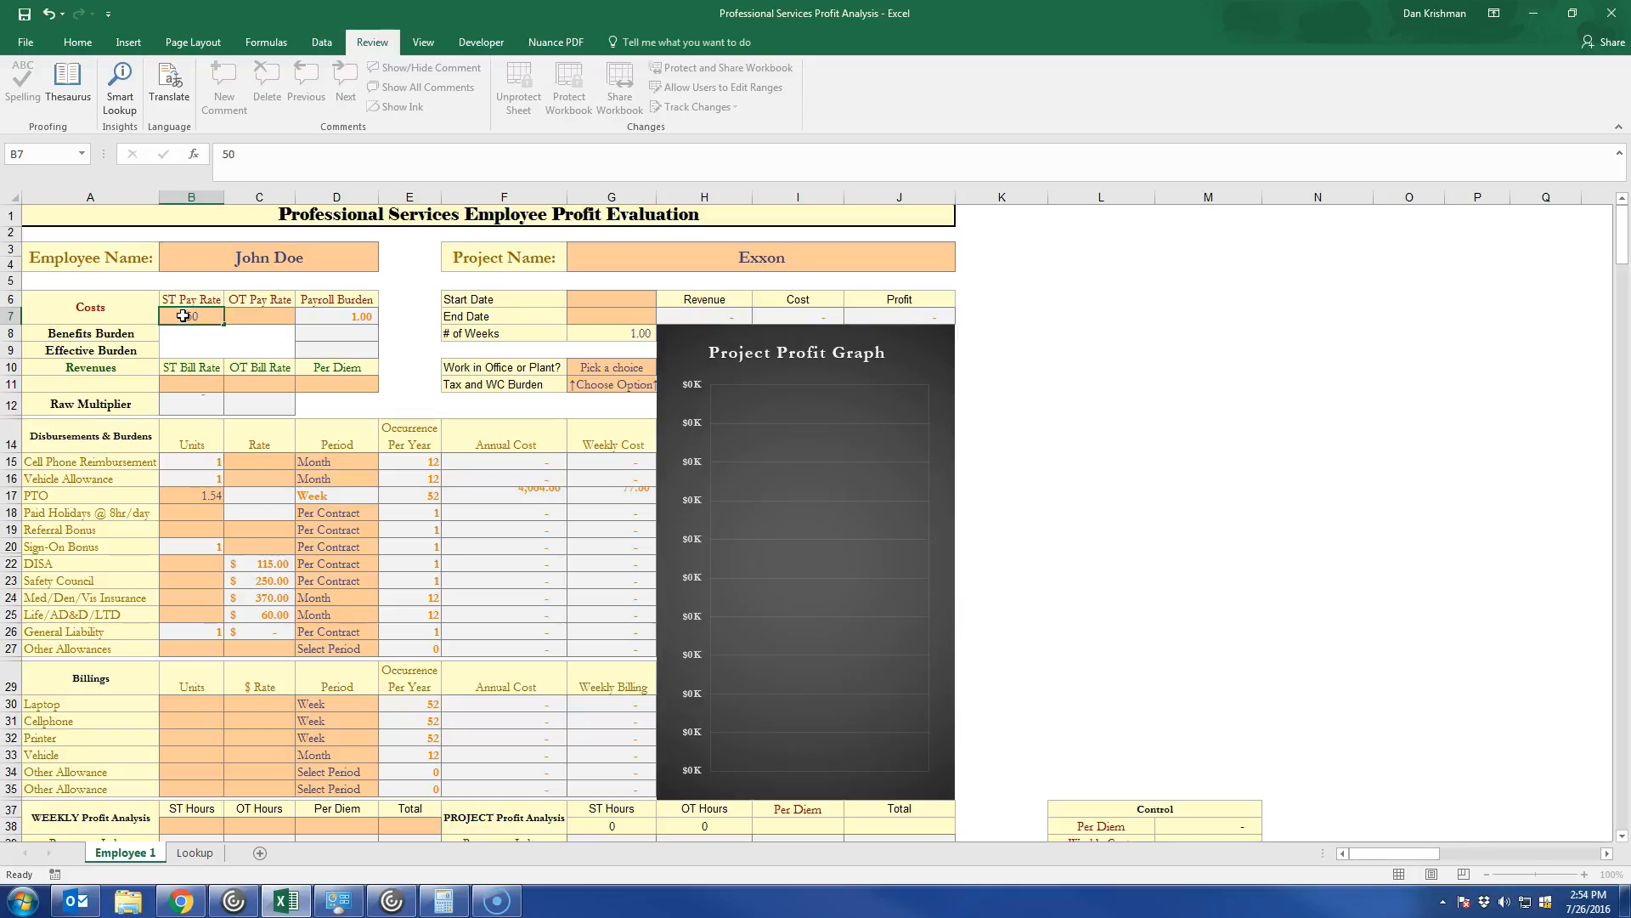
{"action": "key", "text": "Tab"}
{"action": "type", "text": "75"}
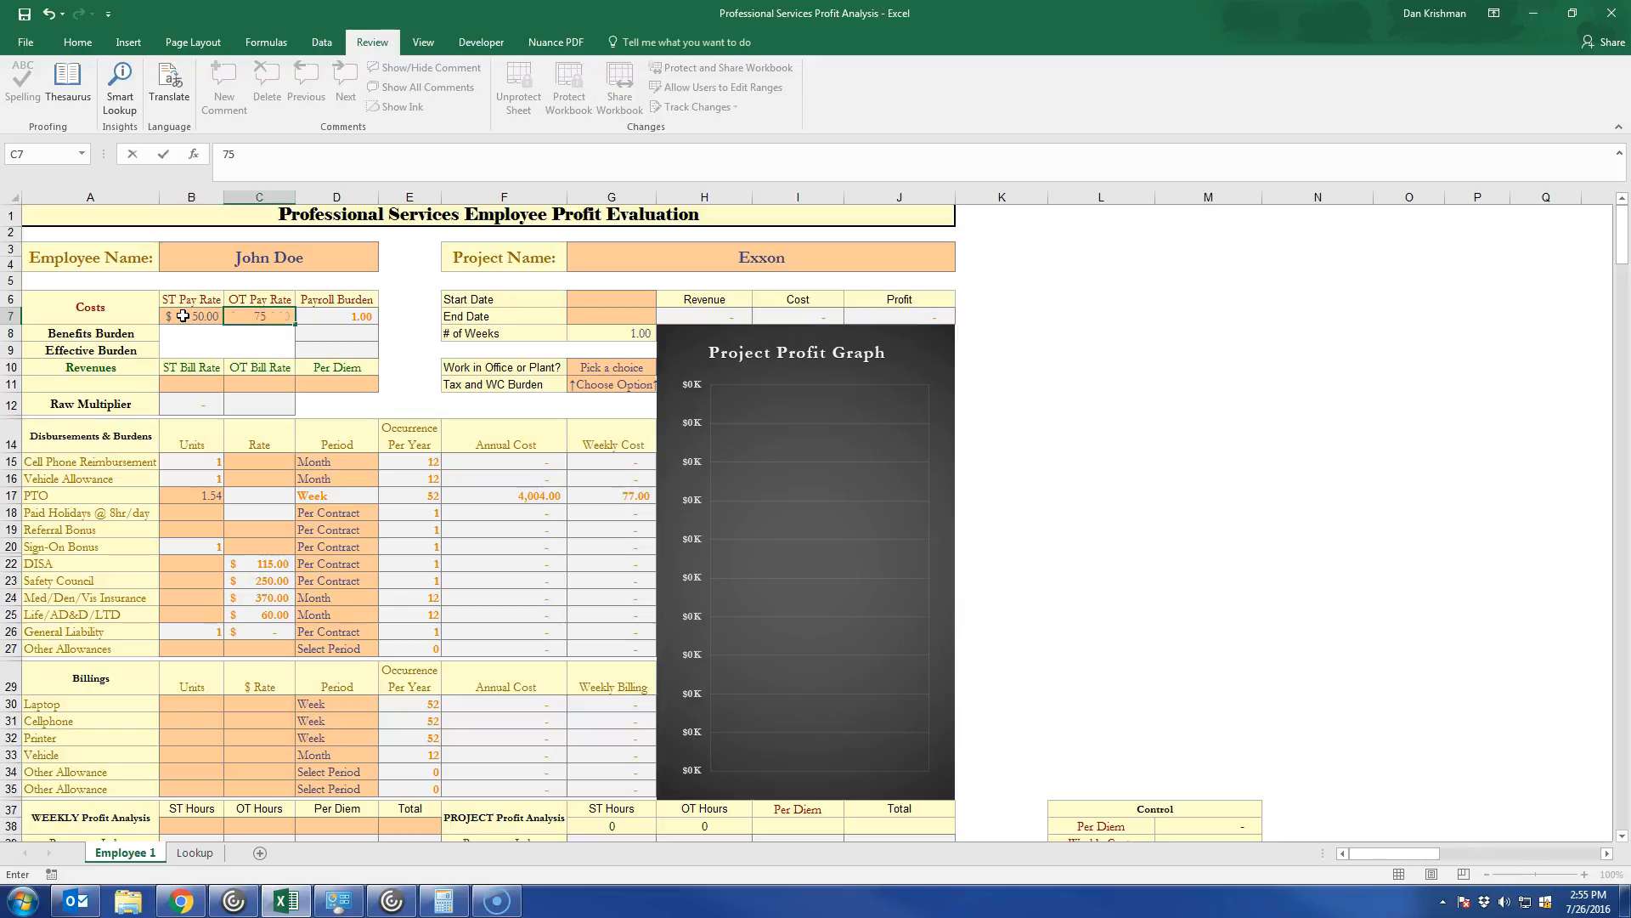
{"action": "key", "text": "Tab"}
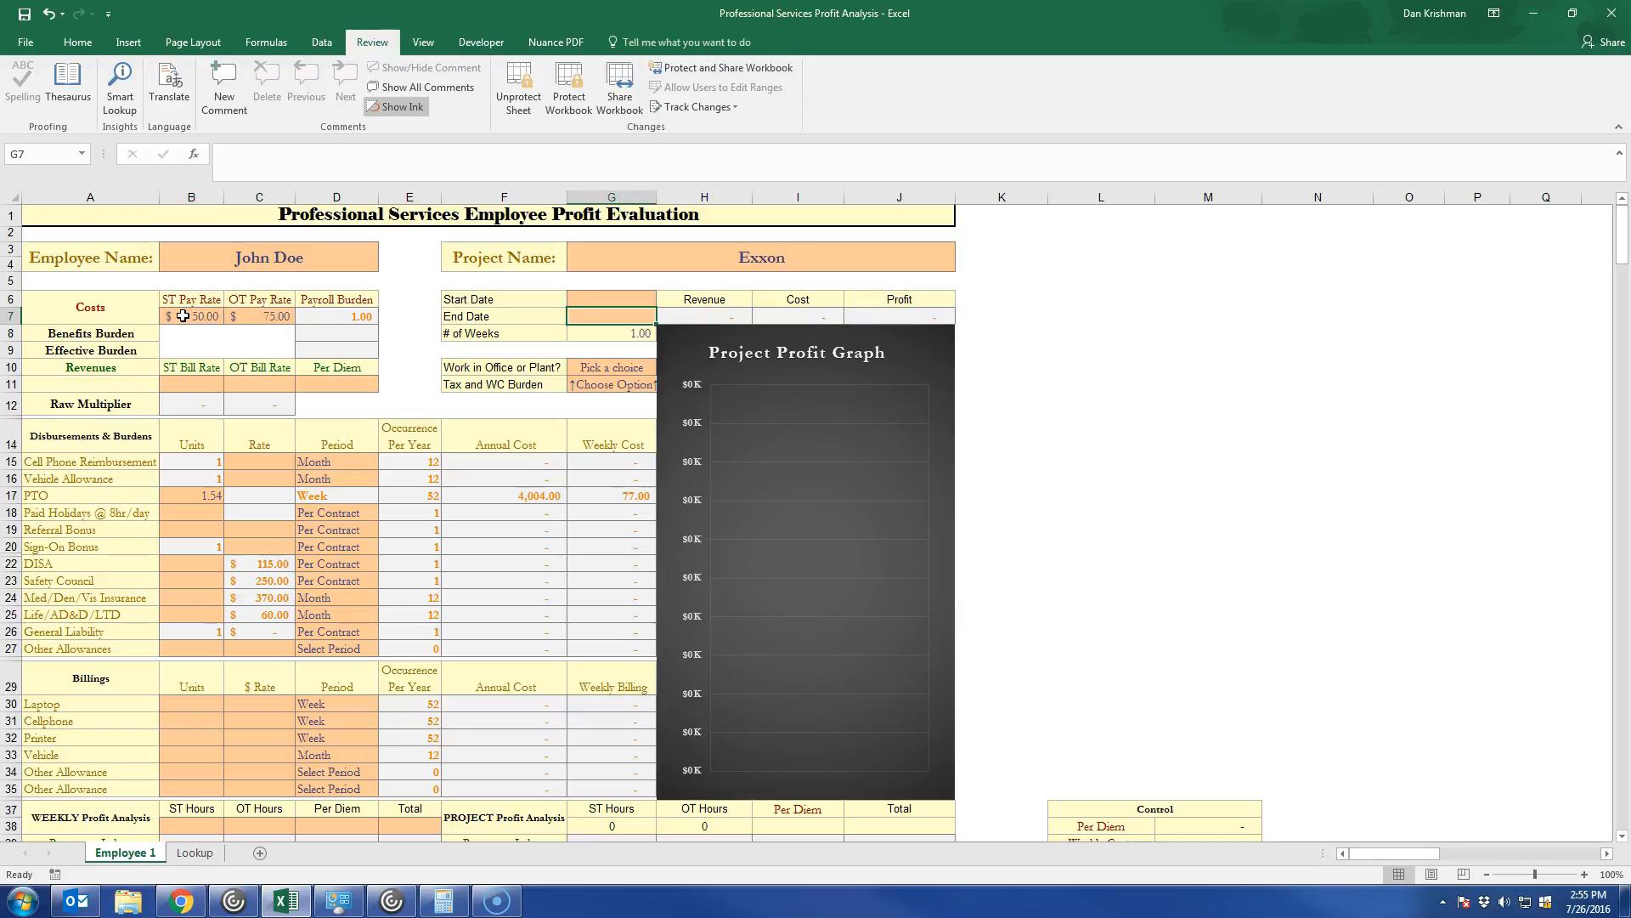
Set the project's Start Date to 7/26/2016 and its End Date to 12/31/2016.
{"action": "key", "text": "Up"}
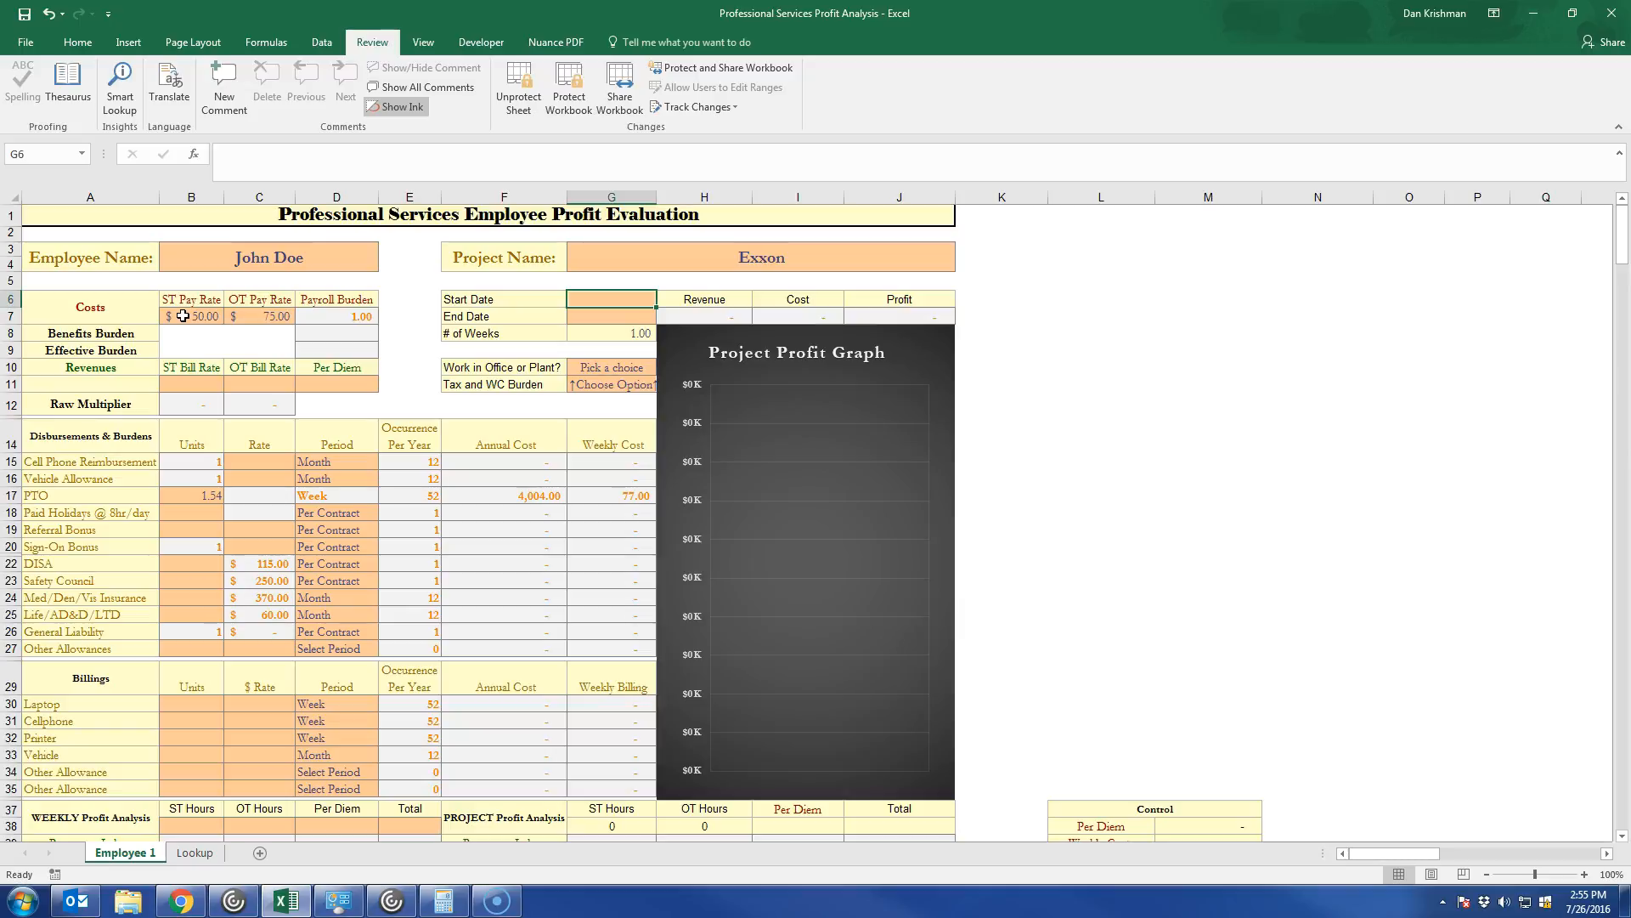
{"action": "type", "text": "07/26/2017"}
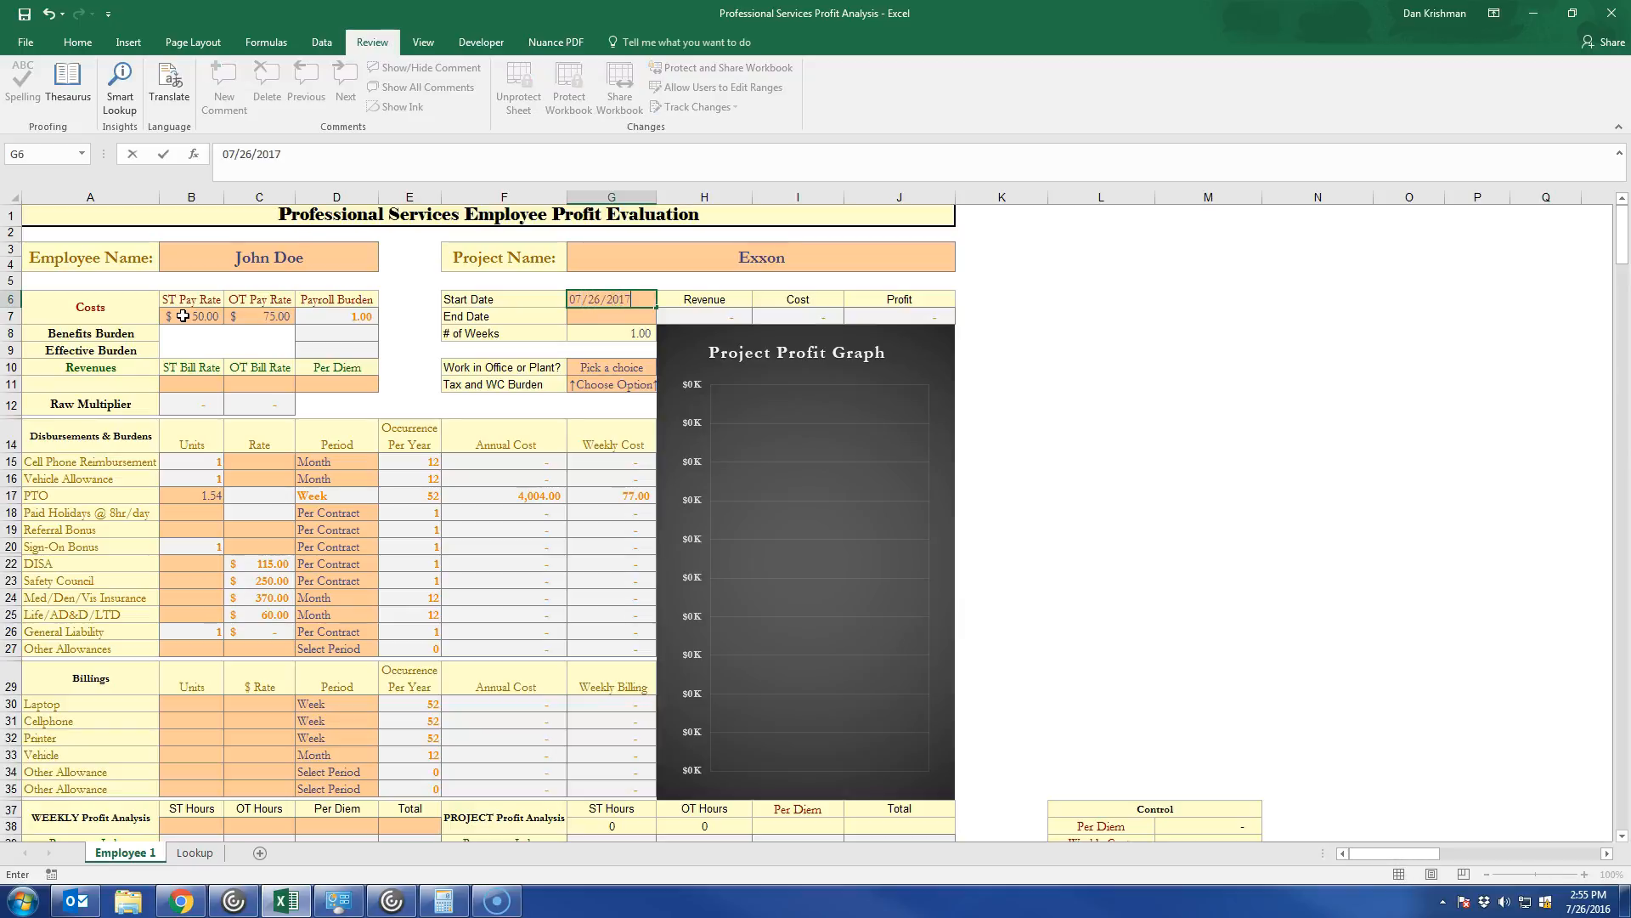
{"action": "key", "text": "Return"}
{"action": "type", "text": "07"}
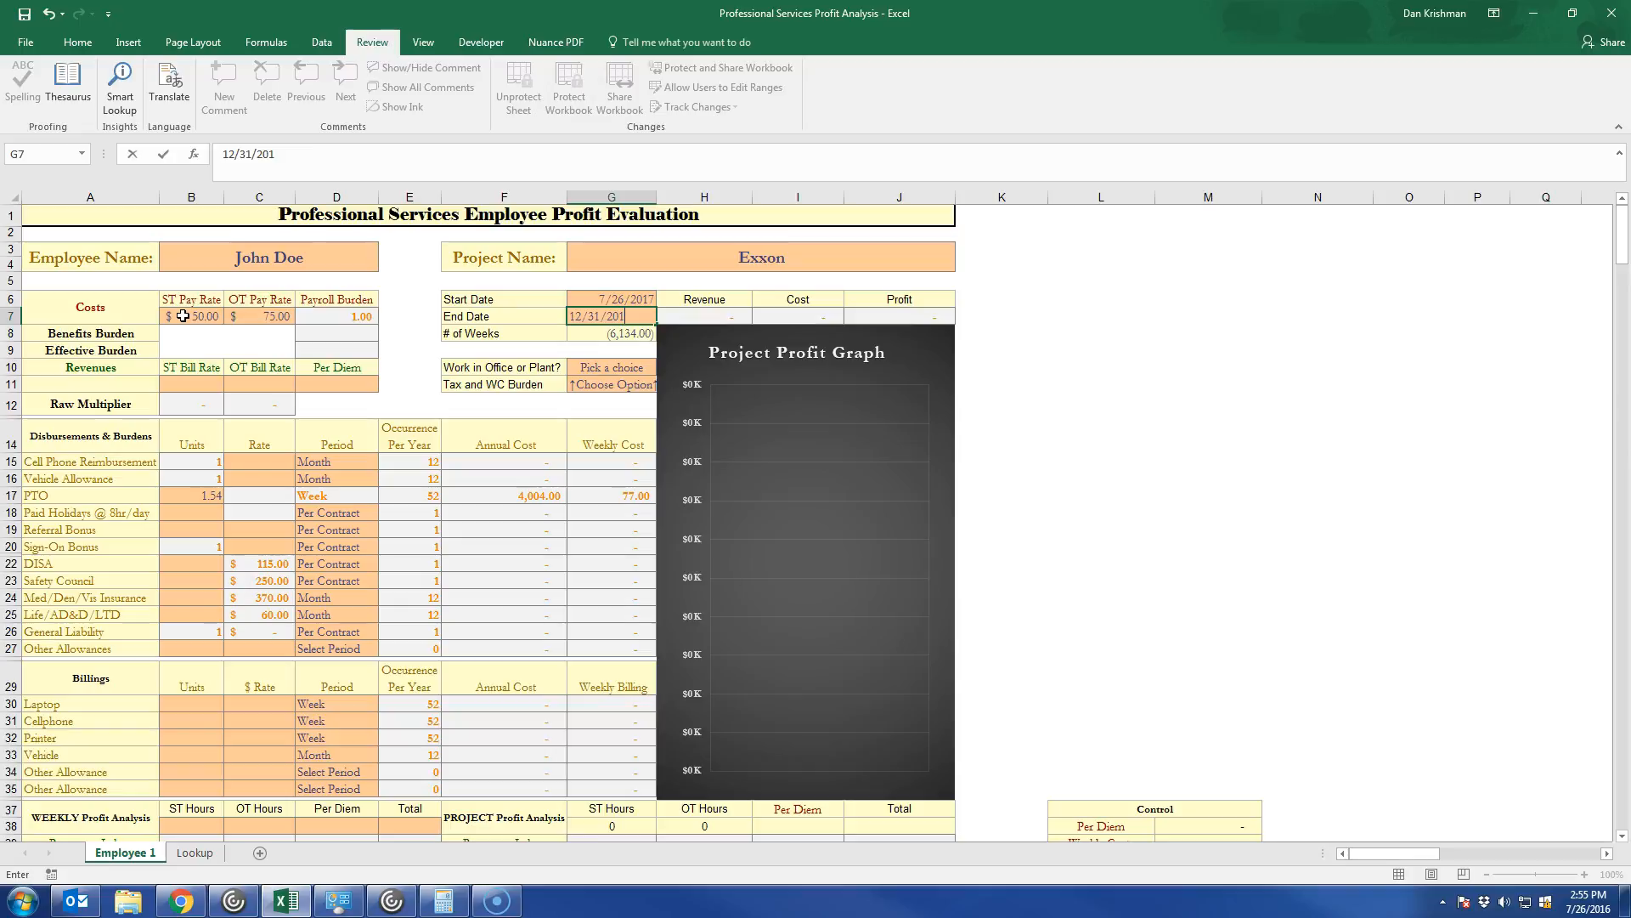
{"action": "key", "text": "Up"}
{"action": "key", "text": "F2"}
{"action": "key", "text": "BackSpace"}
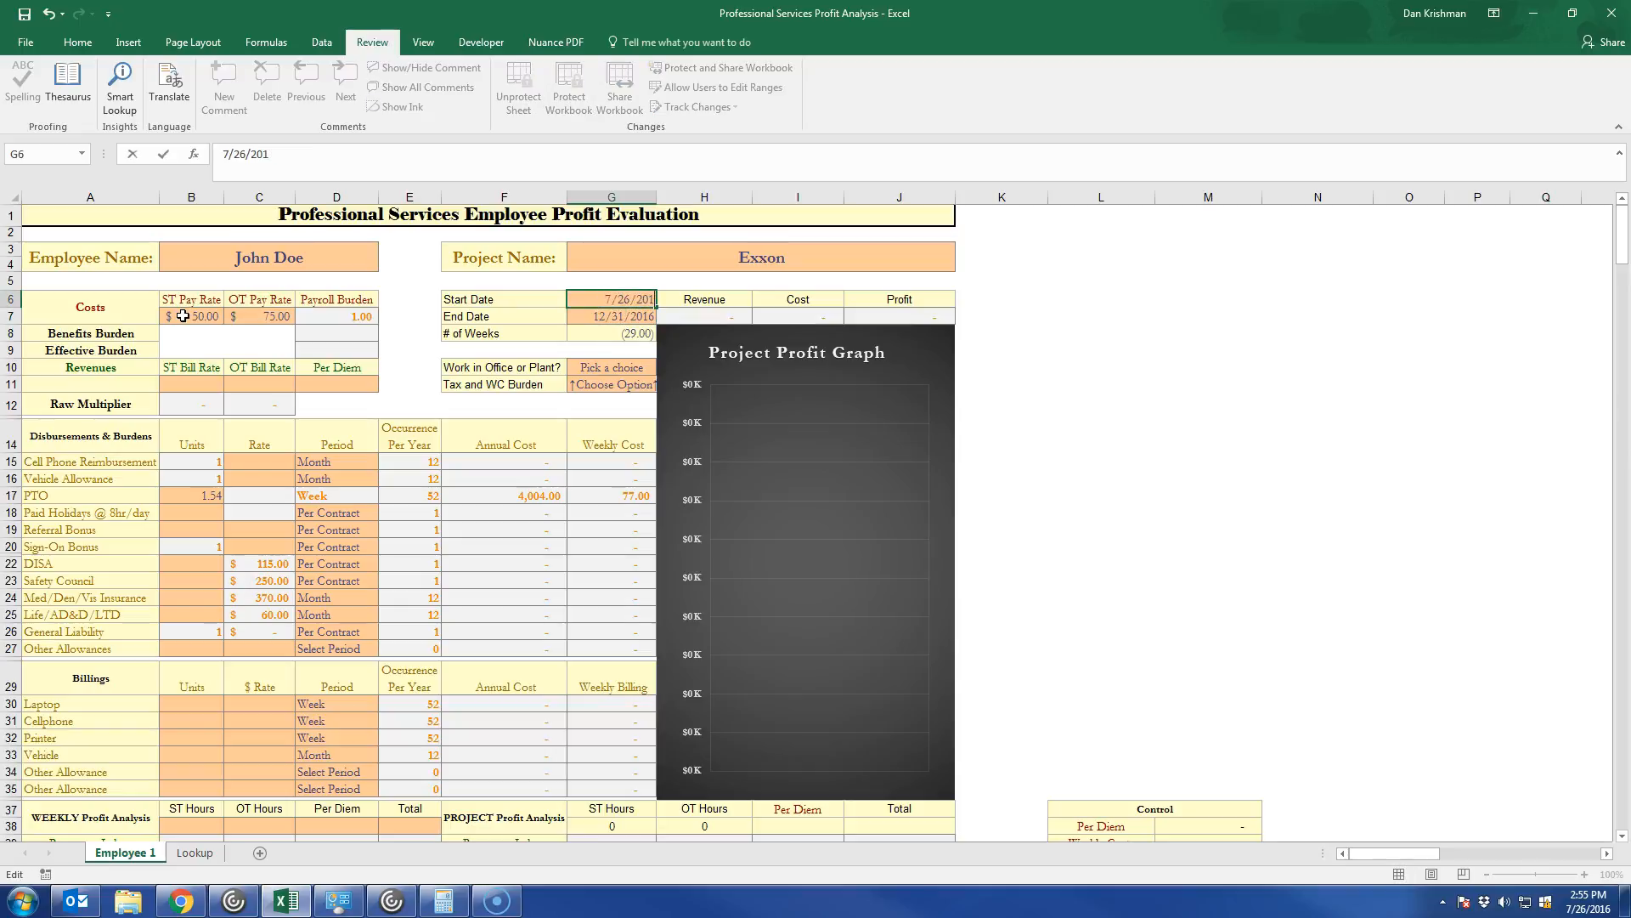
{"action": "type", "text": "6"}
{"action": "key", "text": "Return"}
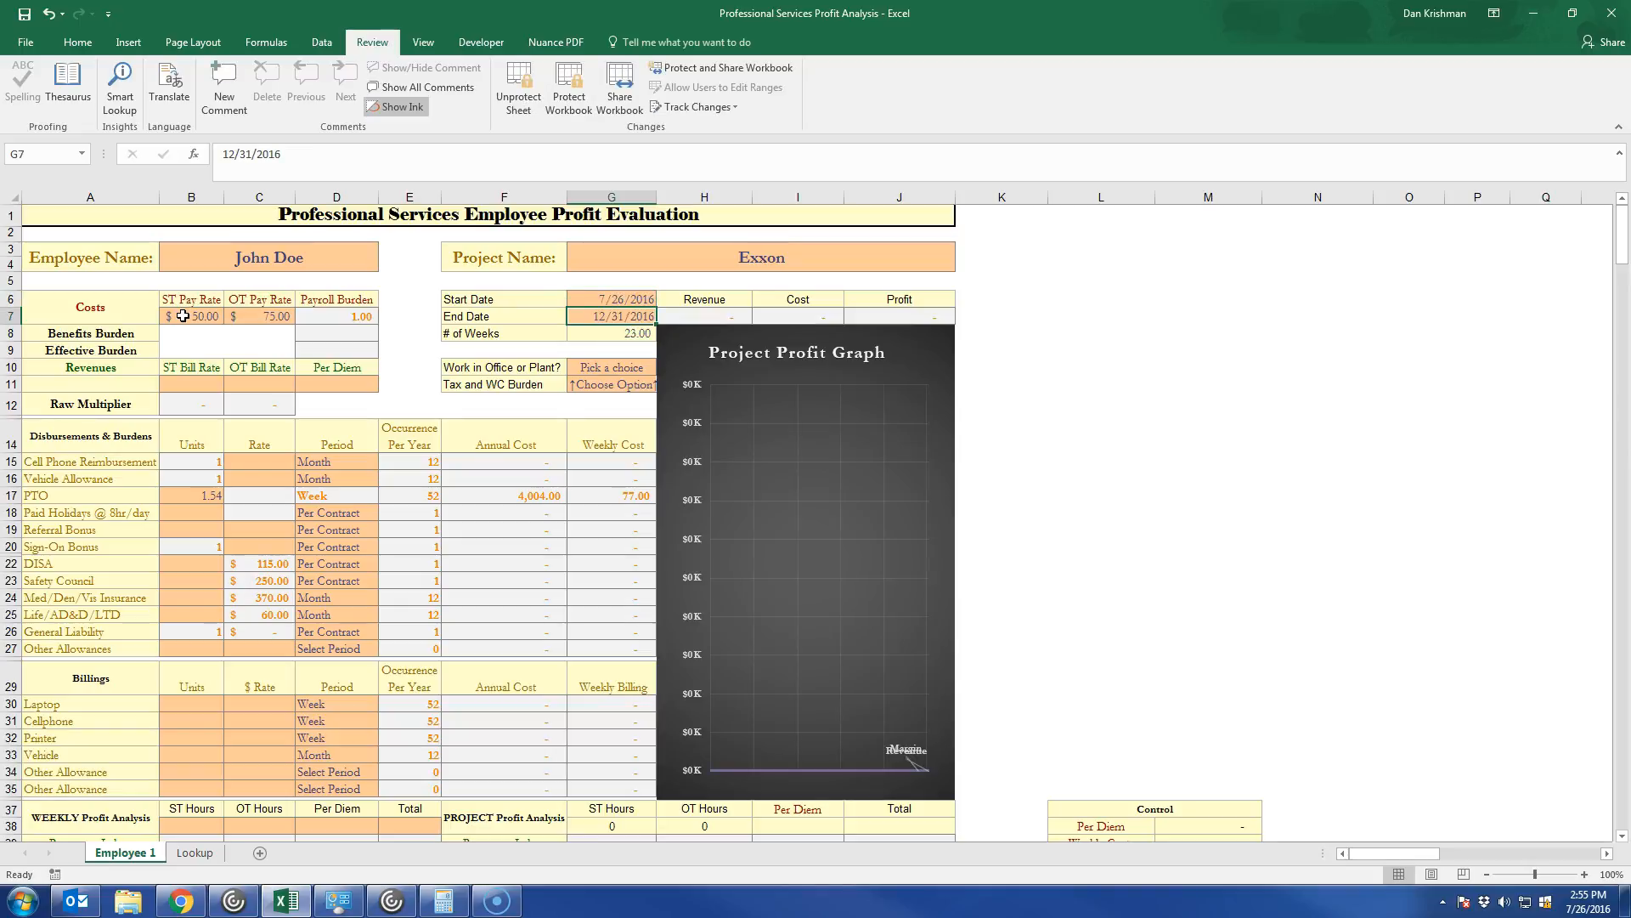
Examine the weekly date schedule further down the sheet for the entered project period.
{"action": "key", "text": "Up"}
{"action": "key", "text": "Down"}
{"action": "key", "text": "Down"}
{"action": "key", "text": "Up"}
{"action": "scroll", "coordinate": [513, 492], "scroll_direction": "down", "scroll_amount": 18}
{"action": "scroll", "coordinate": [215, 476], "scroll_direction": "up", "scroll_amount": 5}
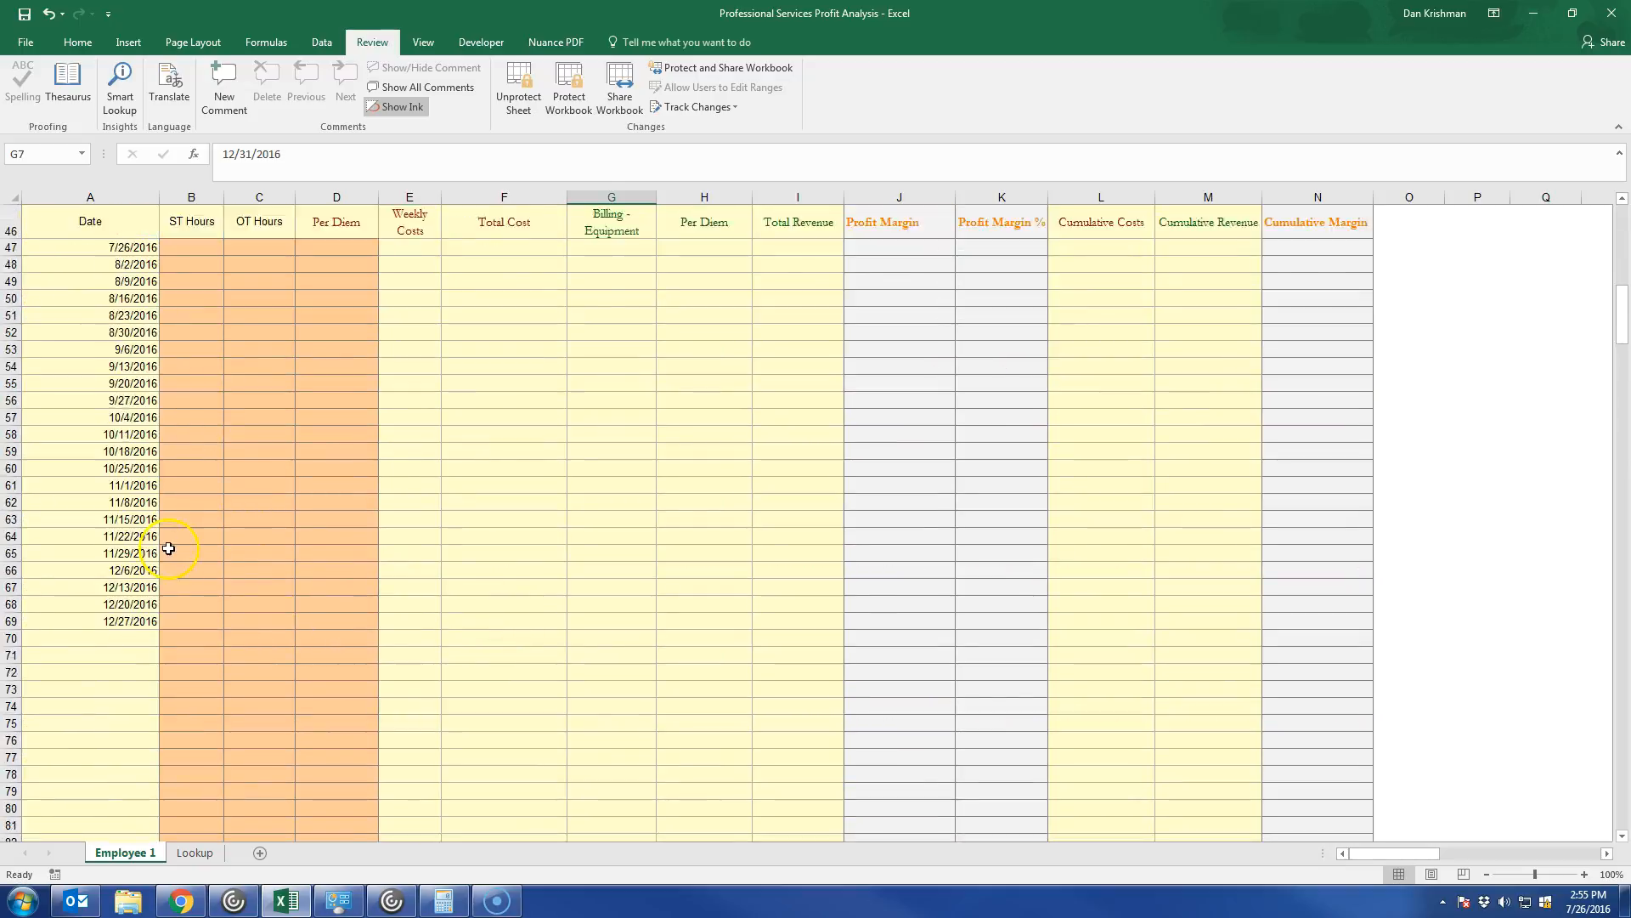
{"action": "scroll", "coordinate": [284, 587], "scroll_direction": "up", "scroll_amount": 14}
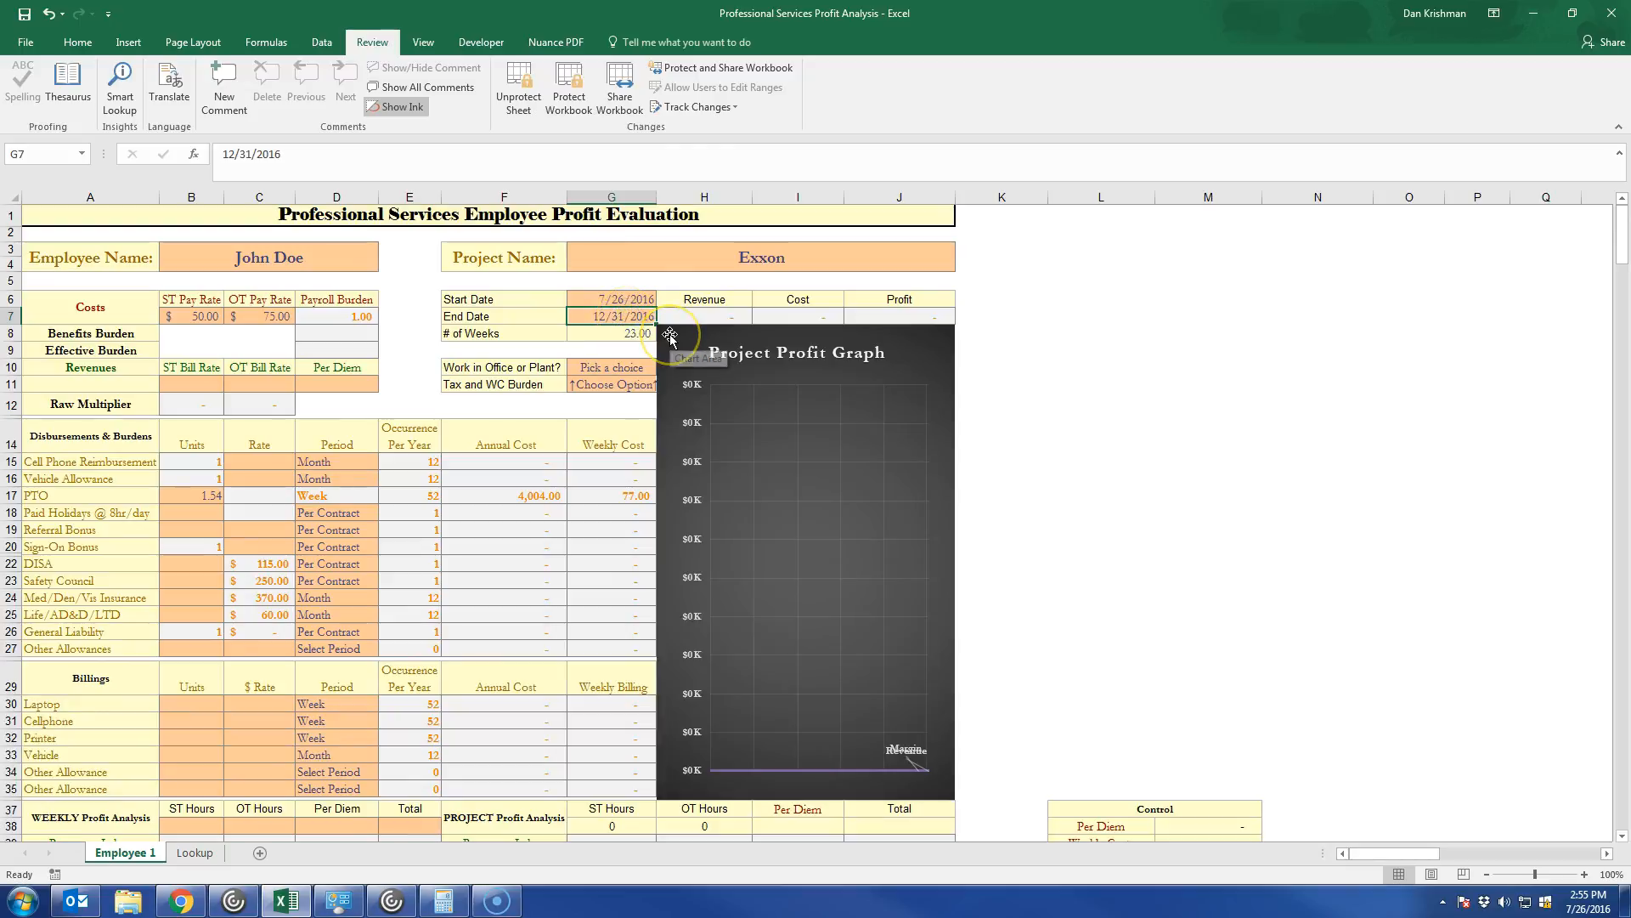
Change the project's End Date to 7/24/2017.
{"action": "type", "text": "07/24/2016"}
{"action": "key", "text": "Return"}
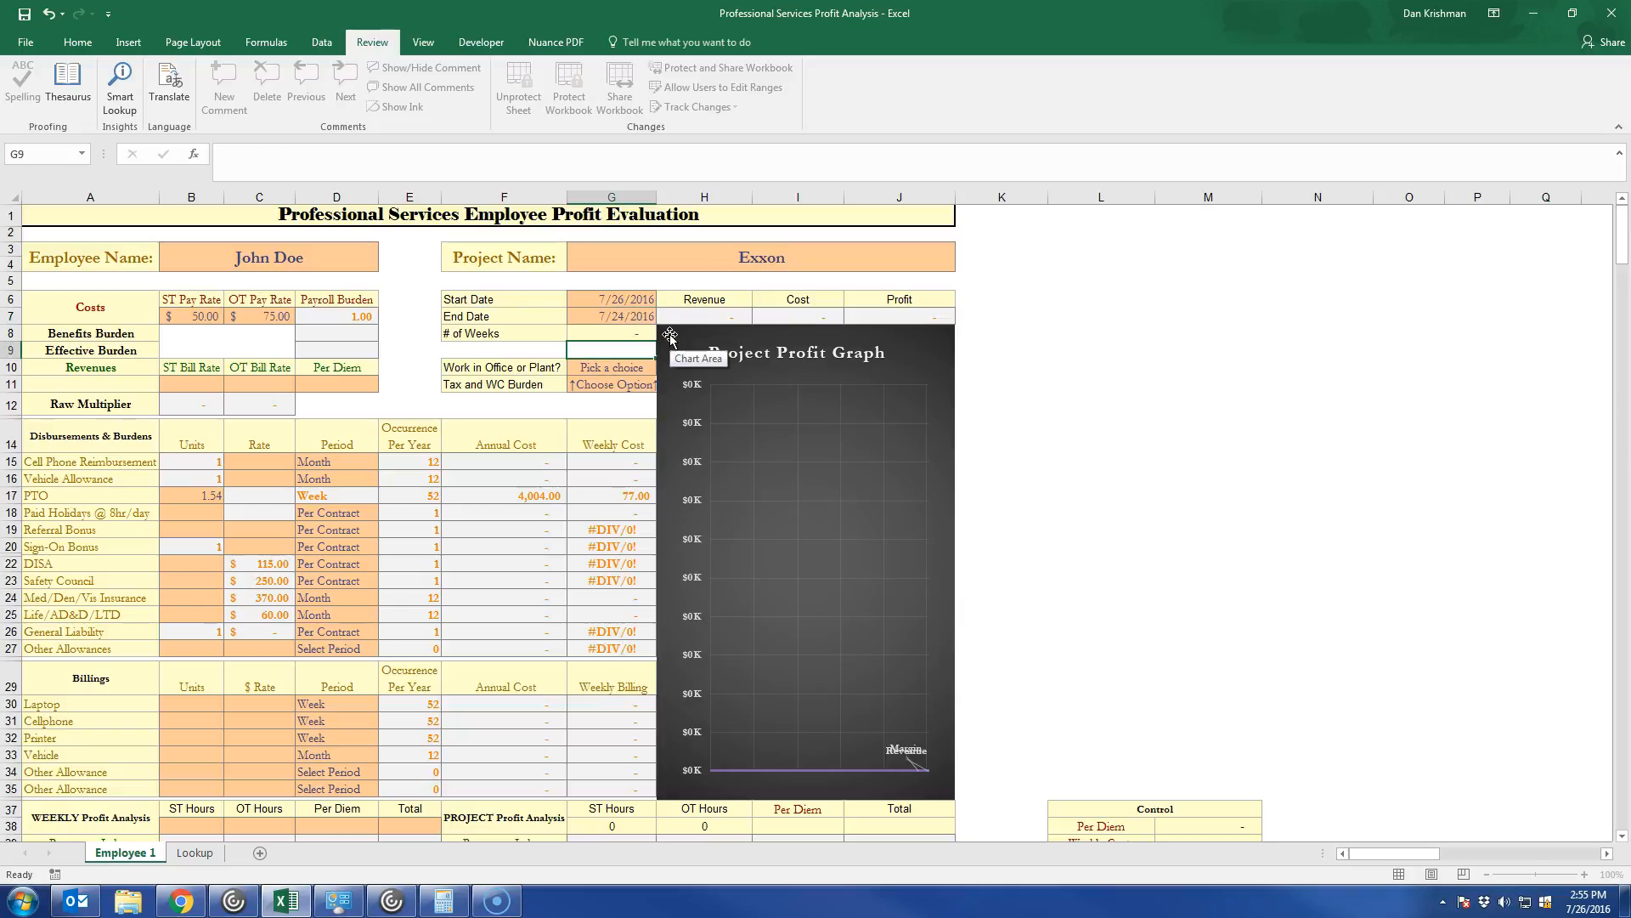
{"action": "key", "text": "Up"}
{"action": "key", "text": "F2"}
{"action": "key", "text": "BackSpace"}
{"action": "type", "text": "7"}
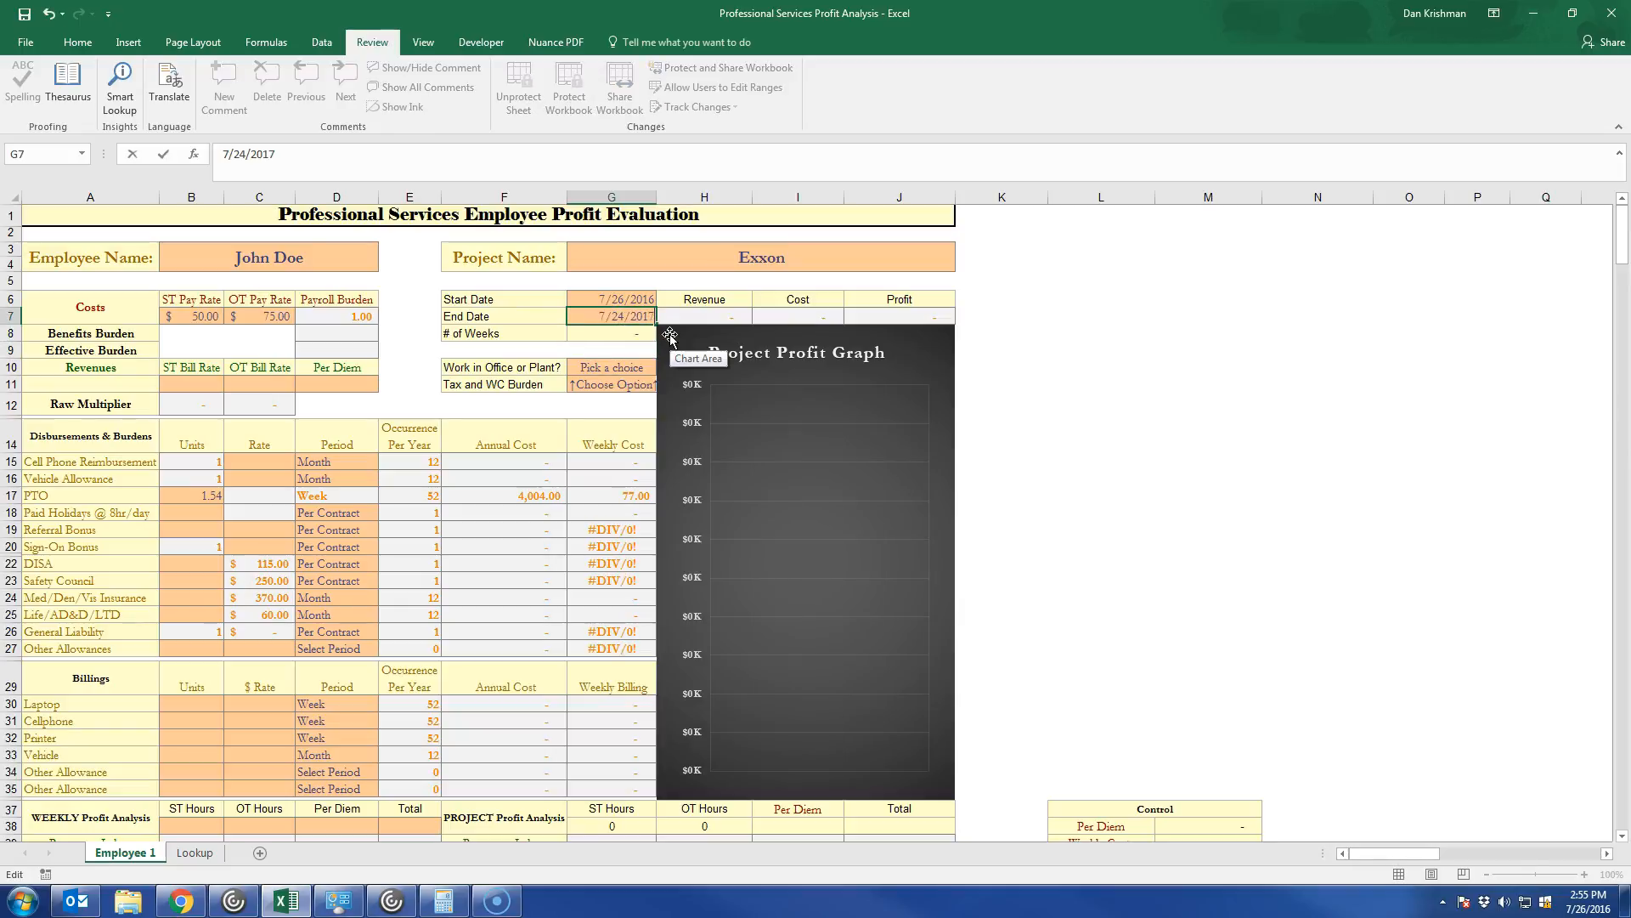
{"action": "key", "text": "Return"}
{"action": "key", "text": "Up"}
{"action": "key", "text": "Down"}
{"action": "key", "text": "Down"}
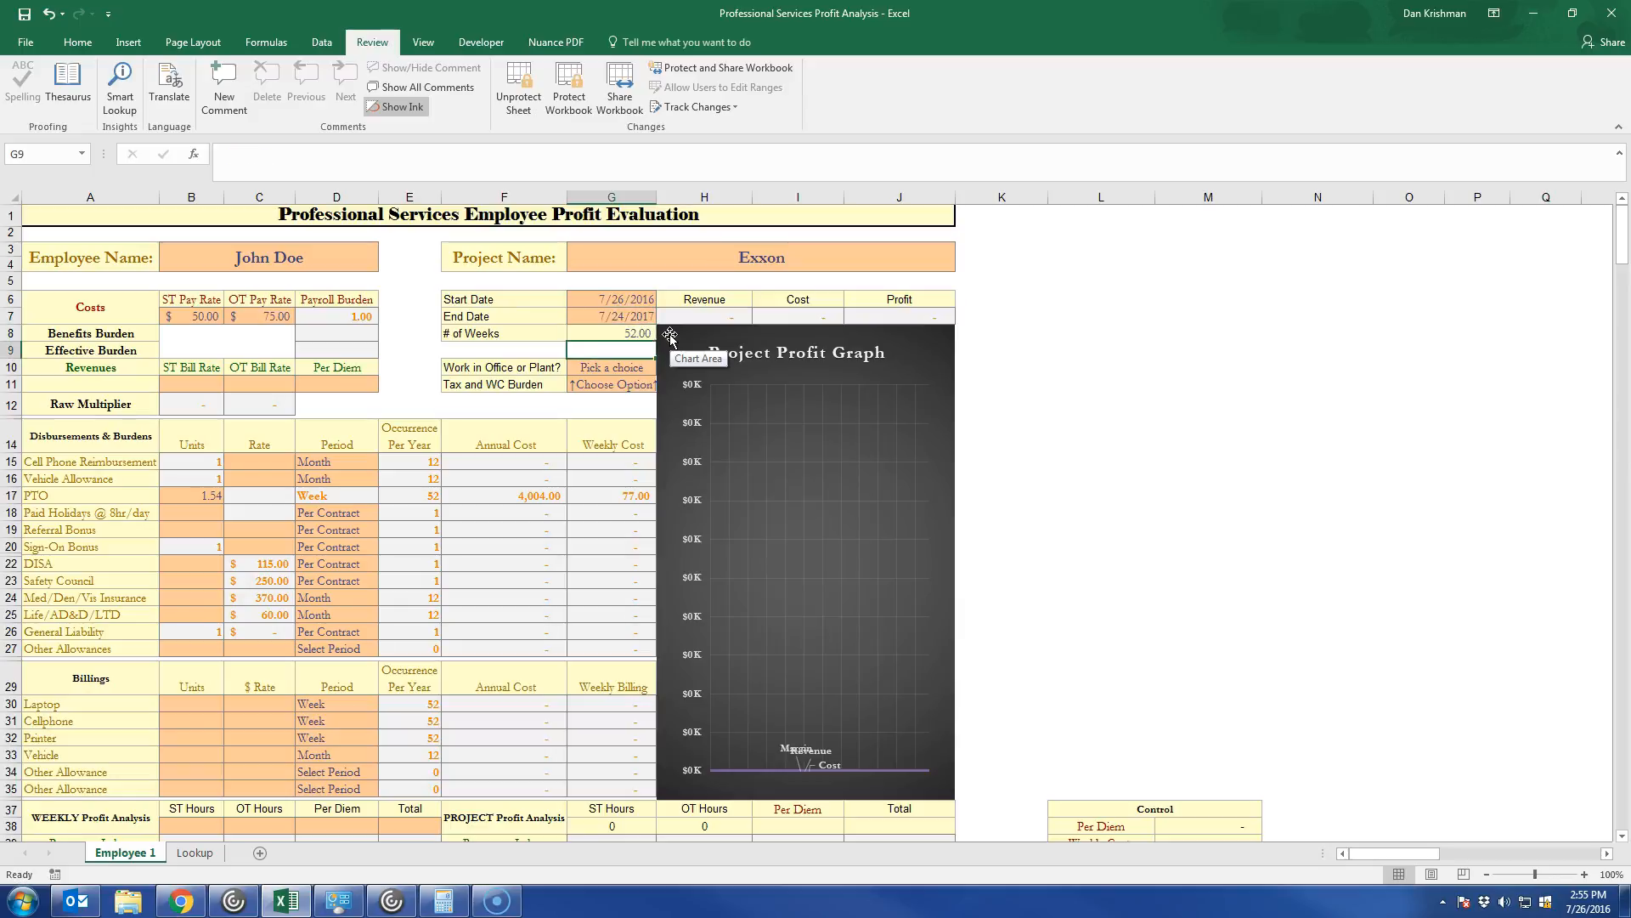
{"action": "key", "text": "Left"}
{"action": "key", "text": "Left"}
{"action": "key", "text": "Left"}
{"action": "key", "text": "Left"}
{"action": "key", "text": "Left"}
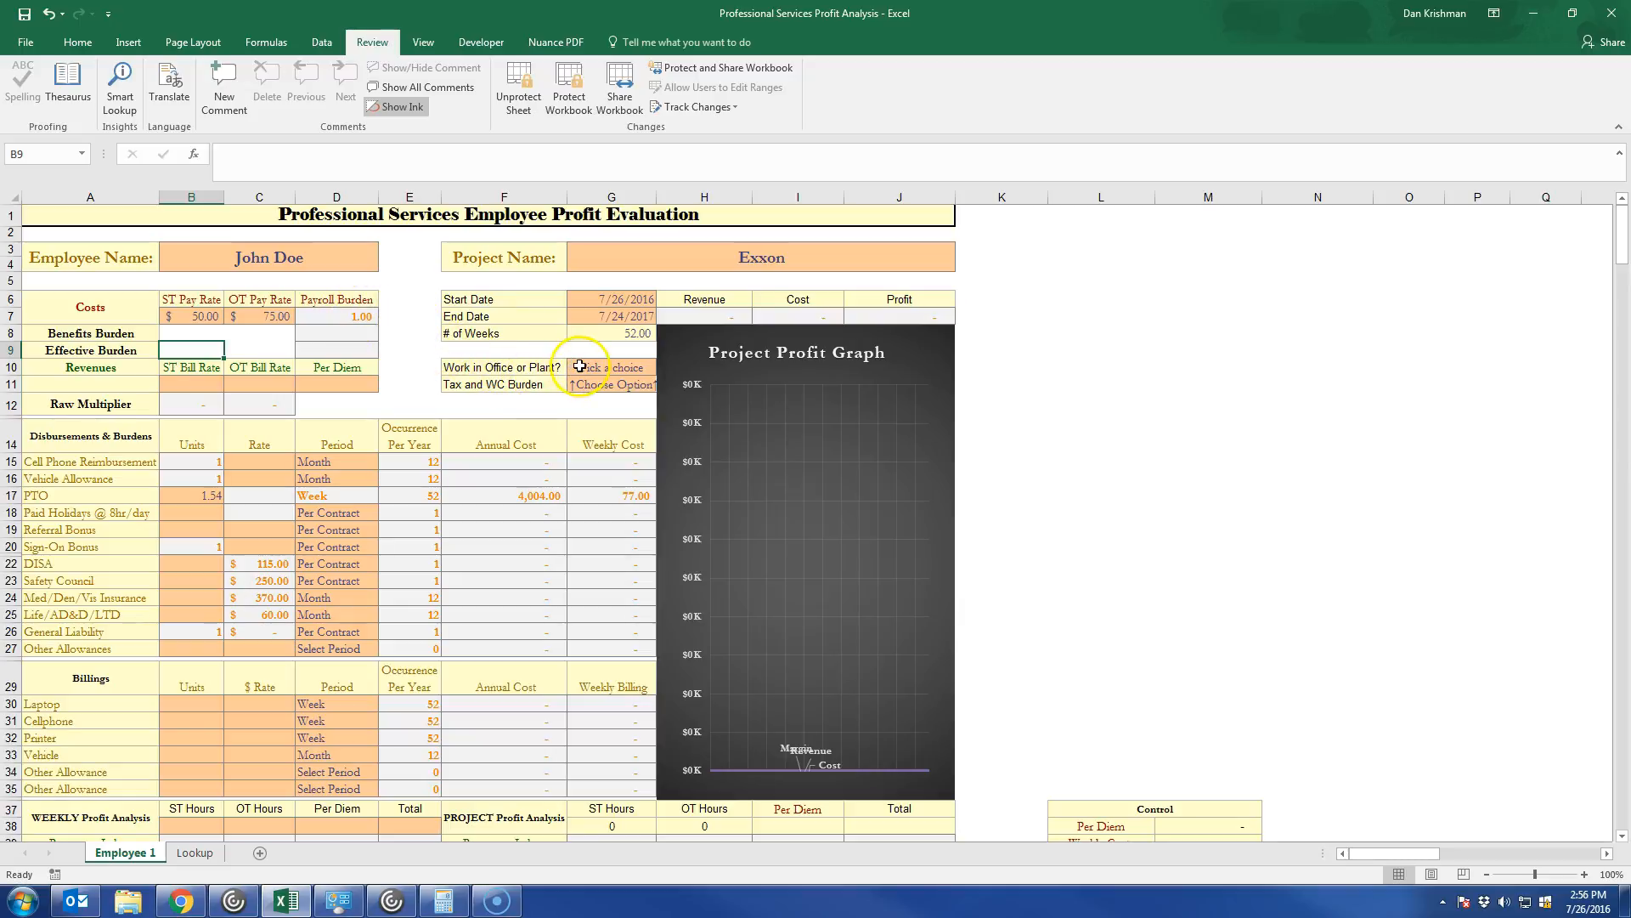
Choose Inside Plant for the "Work in Office or Plant?" option.
{"action": "left_click", "coordinate": [608, 372]}
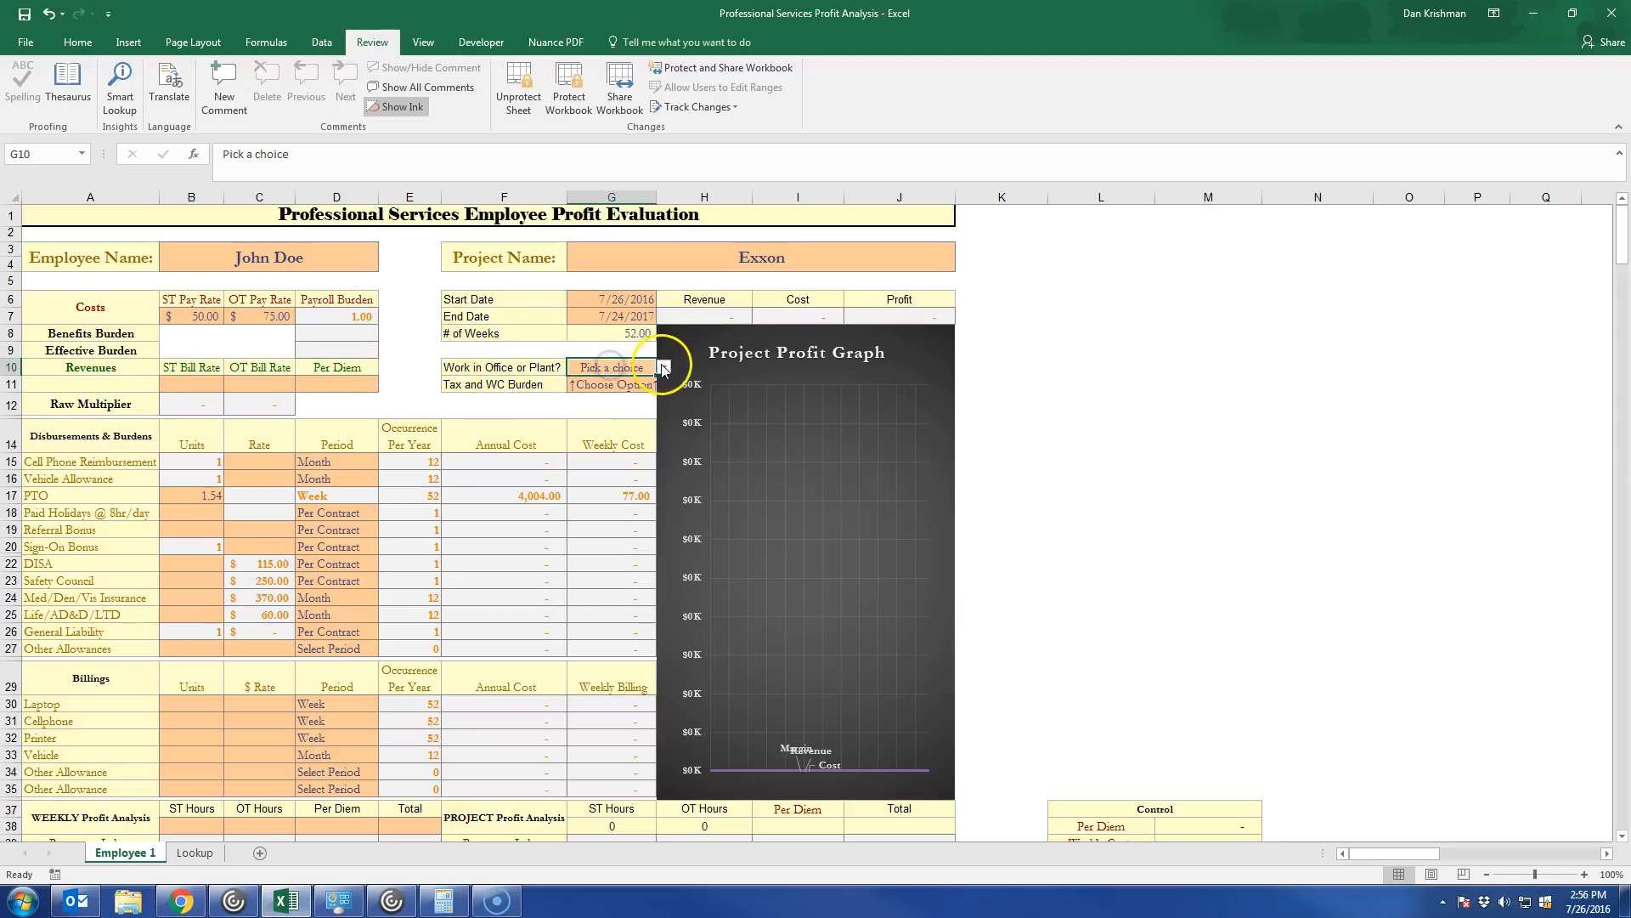
{"action": "left_click", "coordinate": [373, 462]}
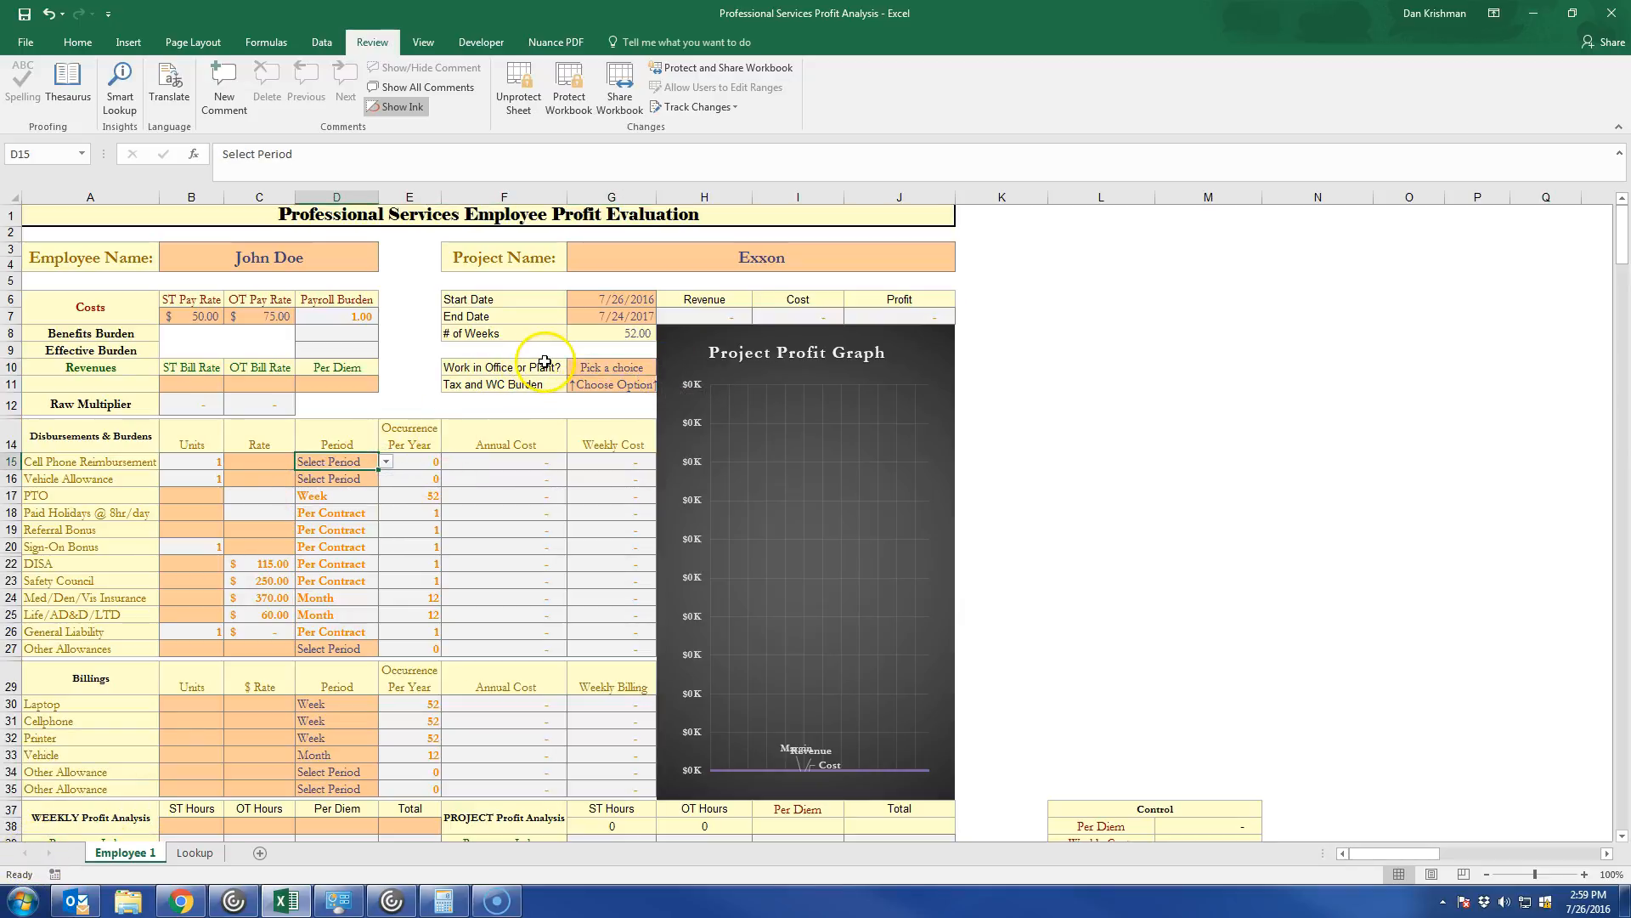
{"action": "left_click", "coordinate": [619, 368]}
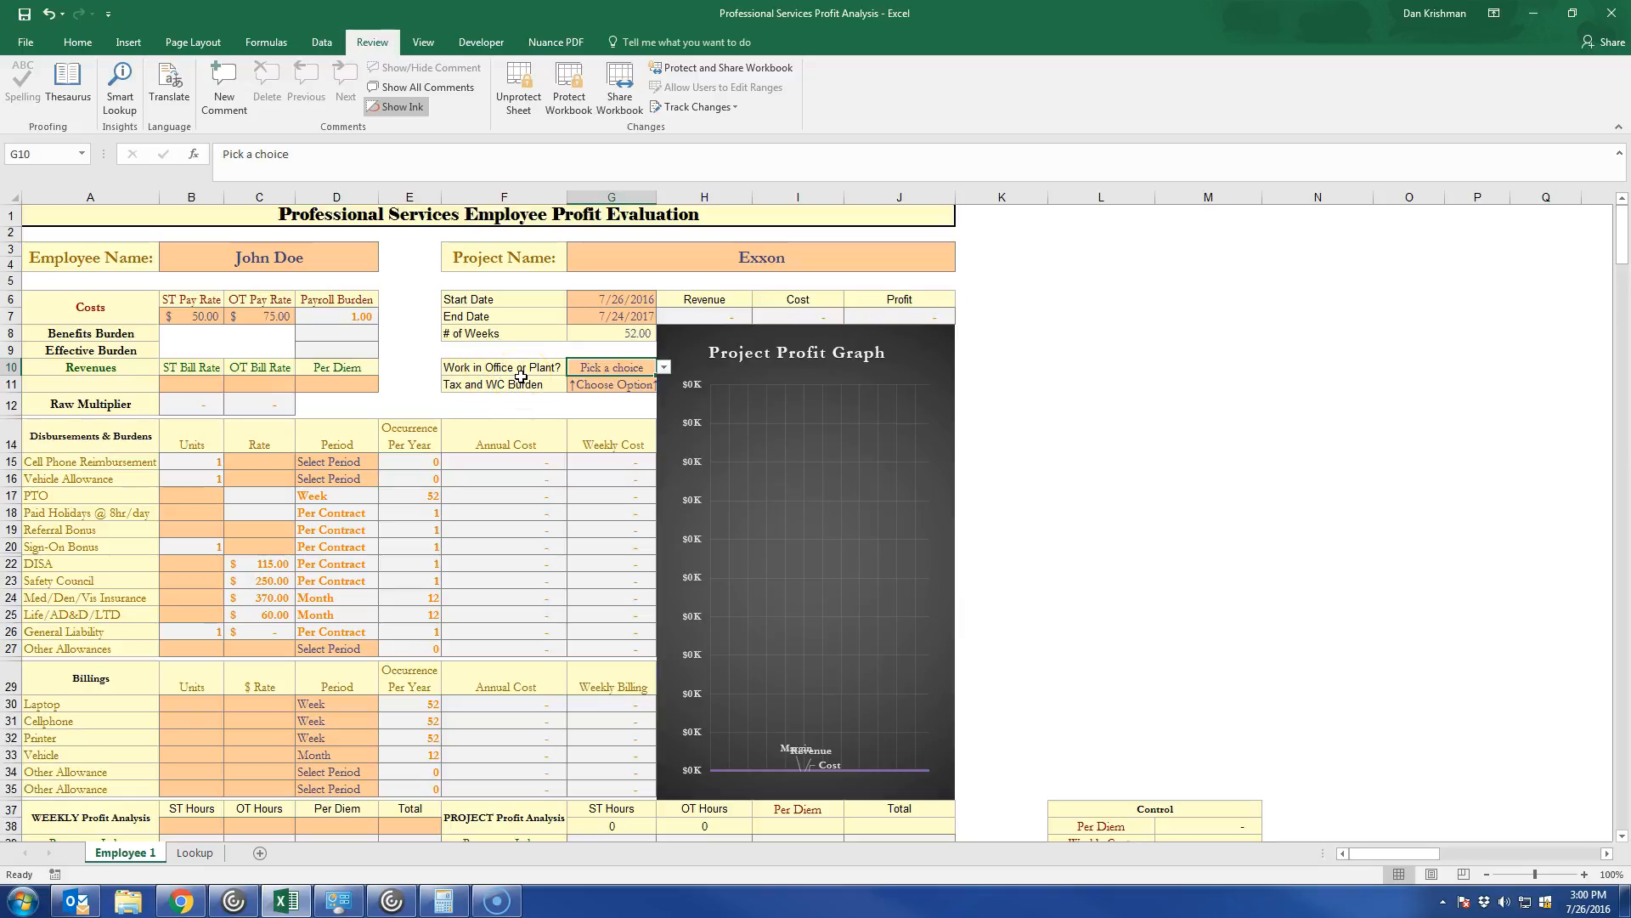
{"action": "left_click", "coordinate": [664, 367]}
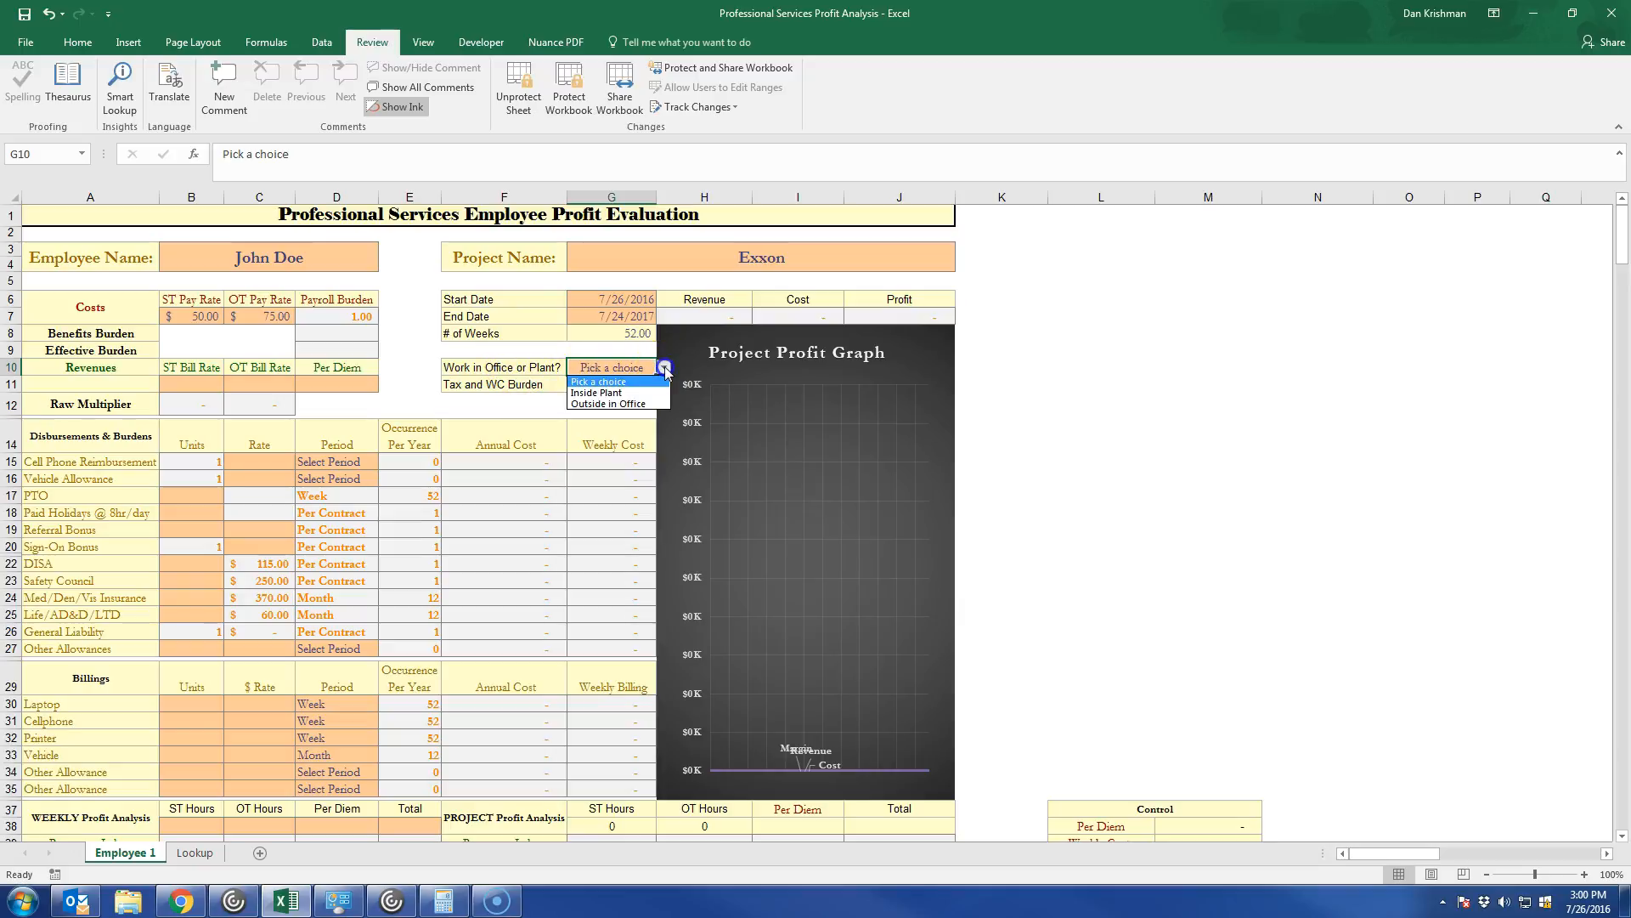
{"action": "left_click", "coordinate": [616, 393]}
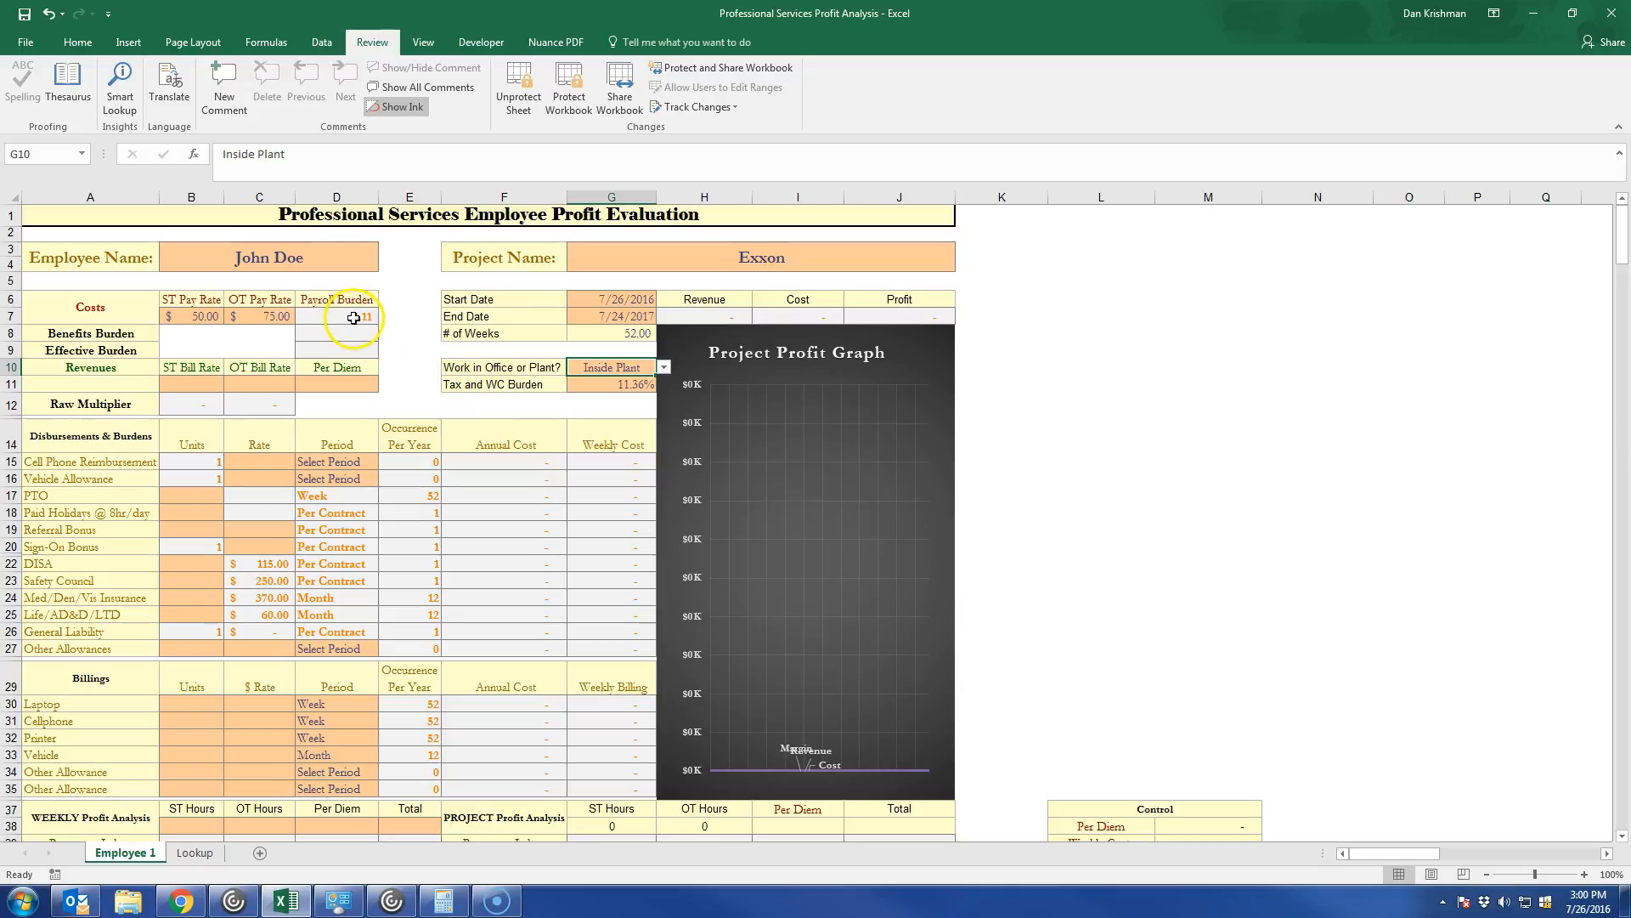
Switch the work location to Outside in Office to compare the burden, and set it back to Inside Plant.
{"action": "left_click", "coordinate": [665, 368]}
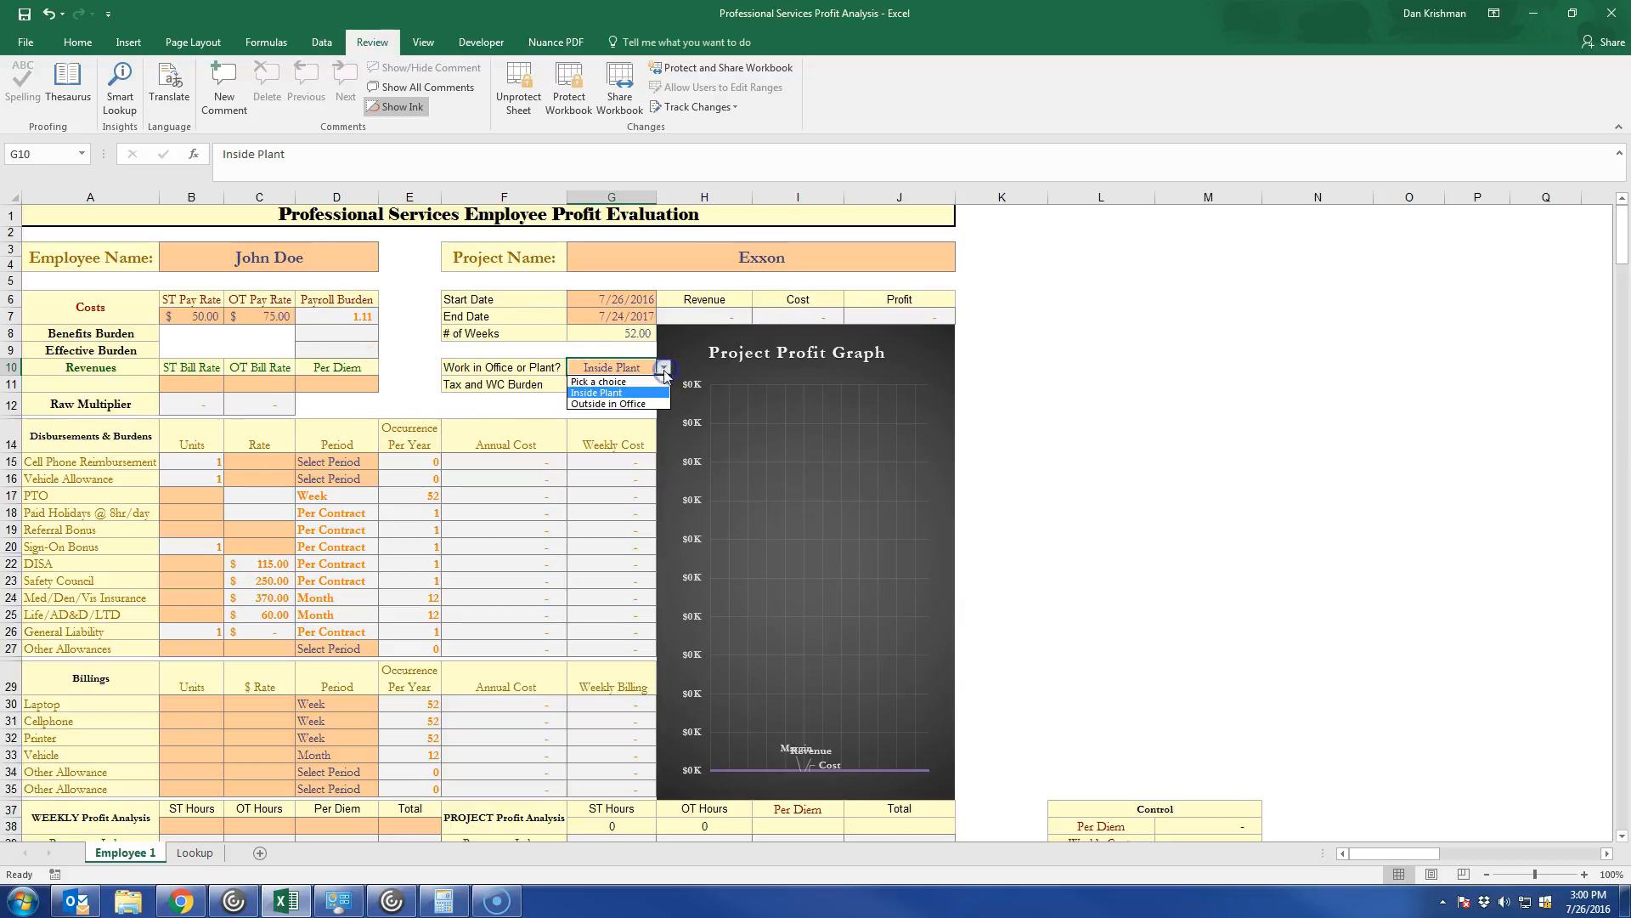
{"action": "left_click", "coordinate": [650, 404]}
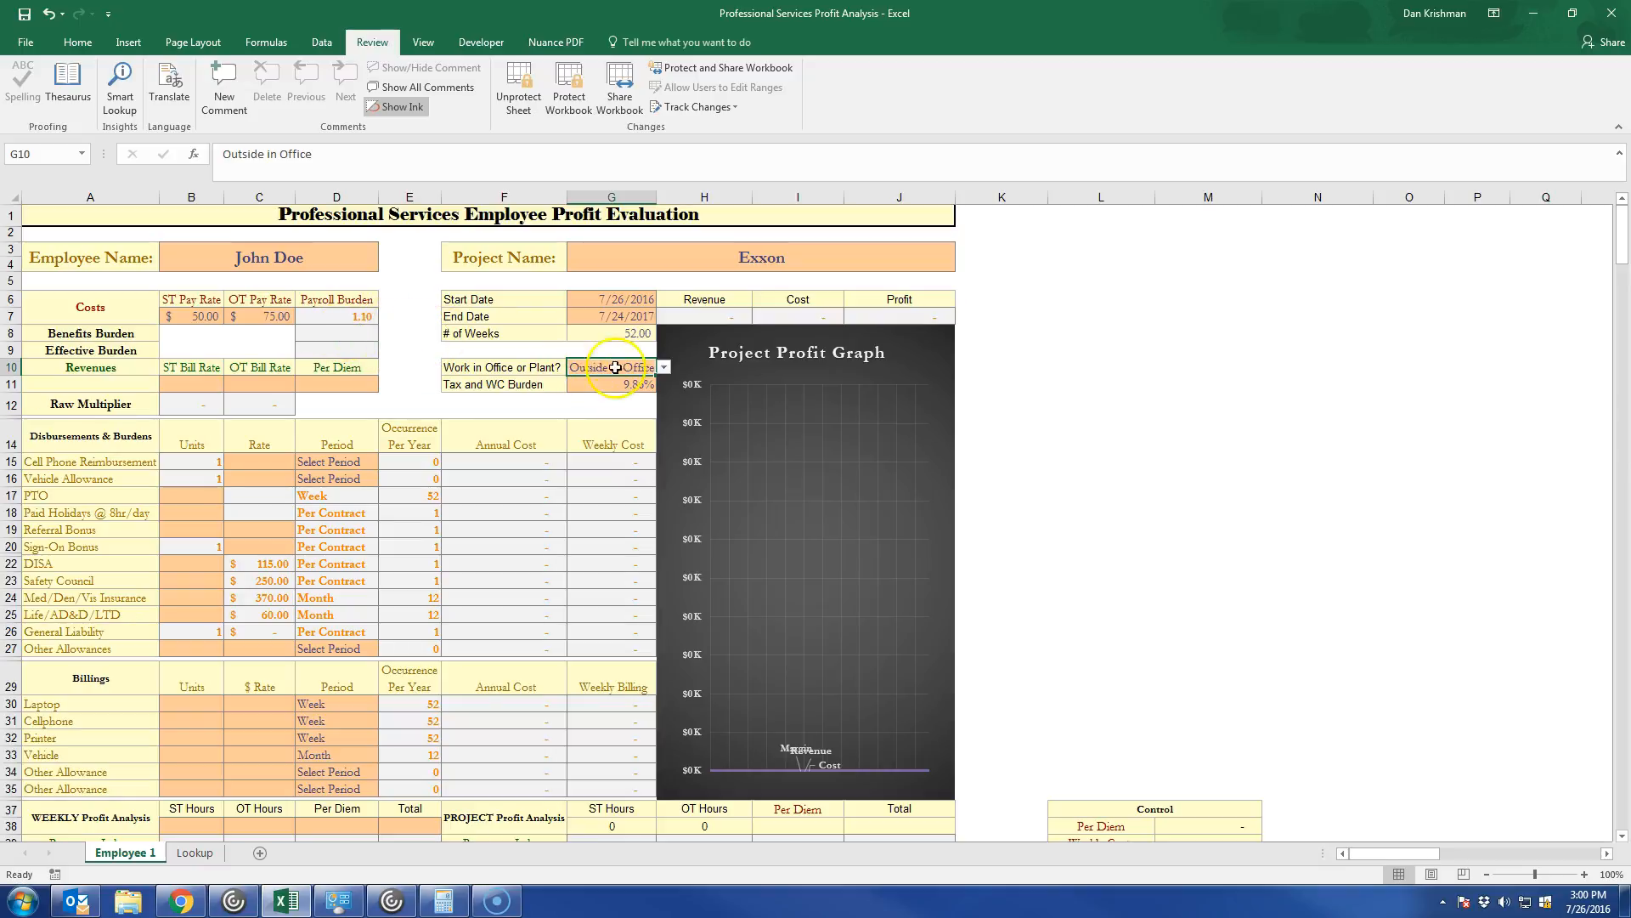
{"action": "left_click", "coordinate": [664, 367]}
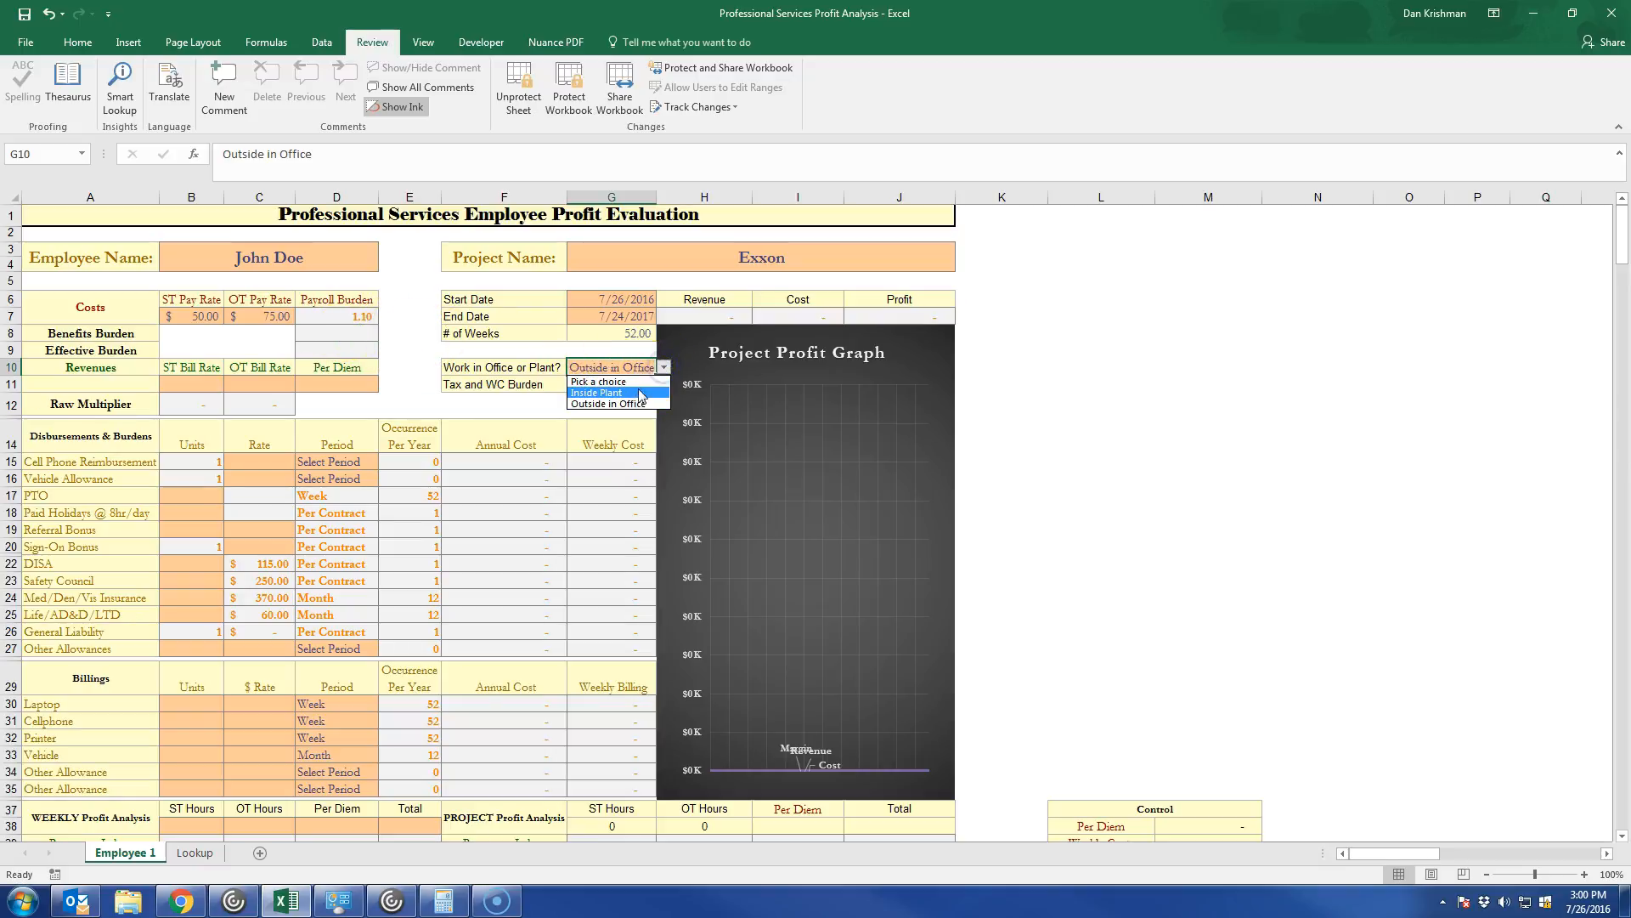
{"action": "left_click", "coordinate": [633, 393]}
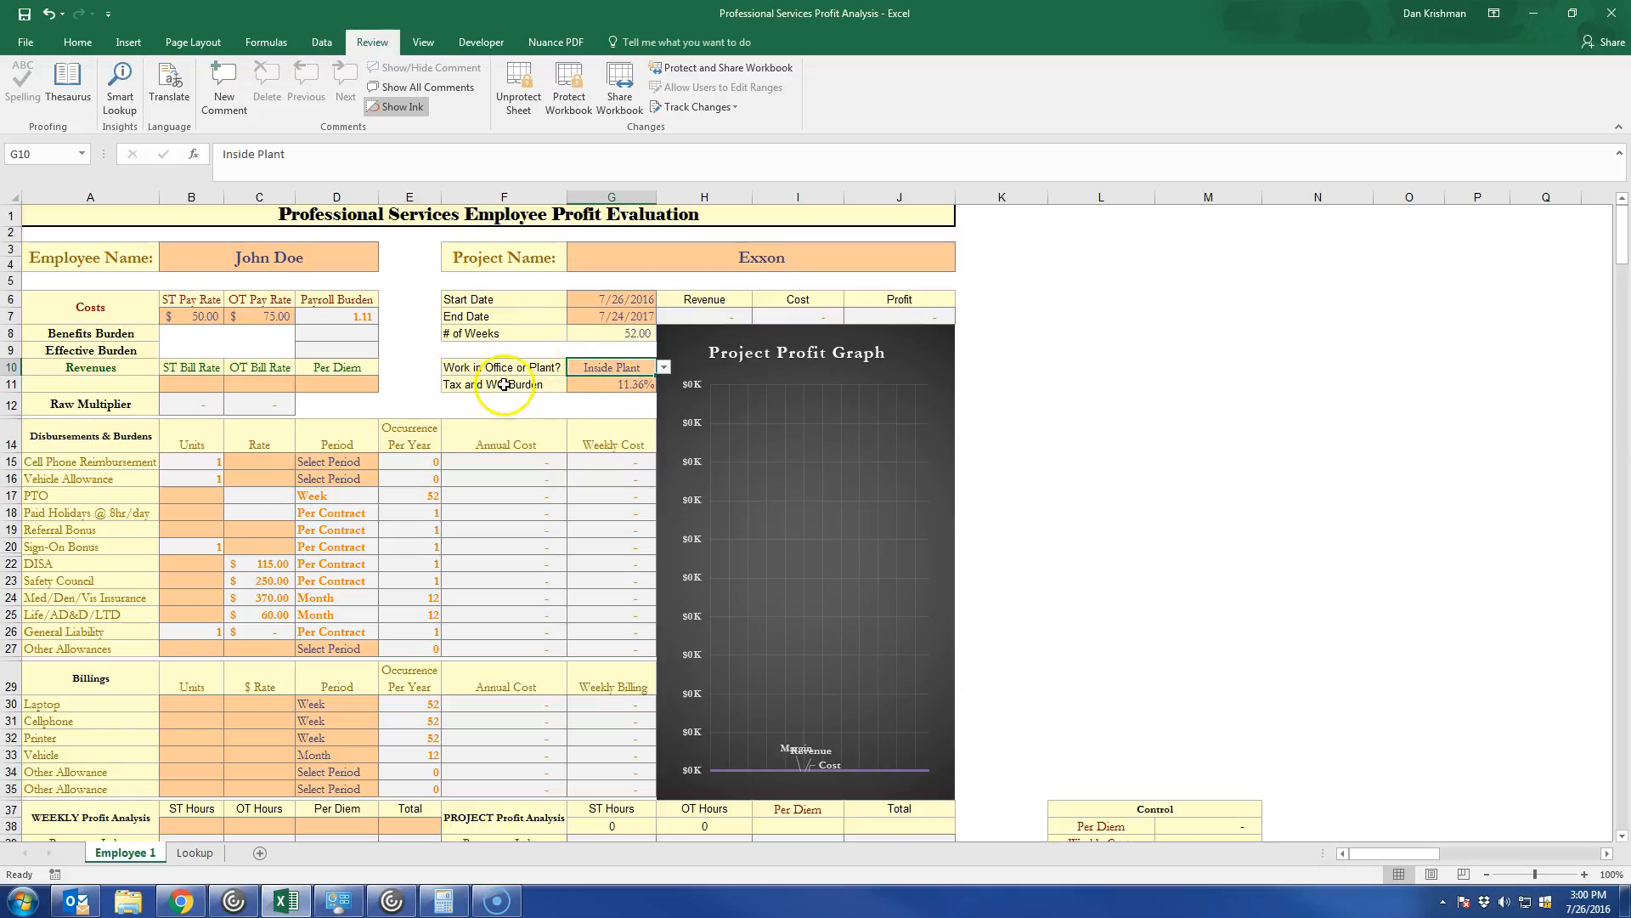
Enter the Revenues rates: ST Bill Rate 74, OT Bill Rate 91 and Per Diem 100.
{"action": "left_click", "coordinate": [183, 383]}
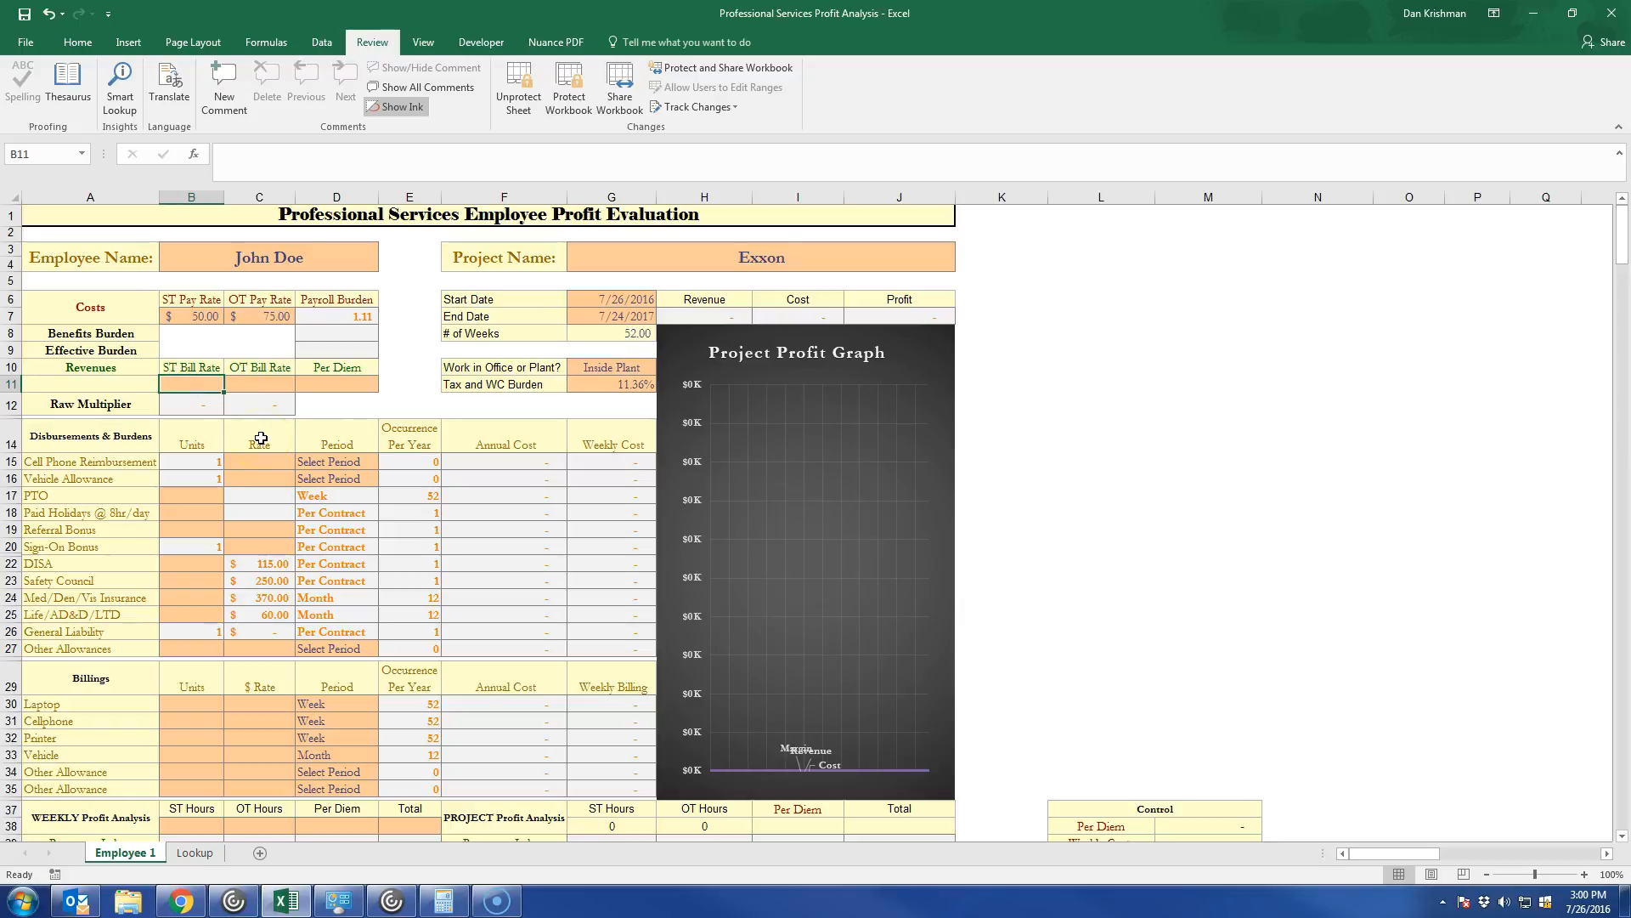
{"action": "type", "text": "74"}
{"action": "key", "text": "Tab"}
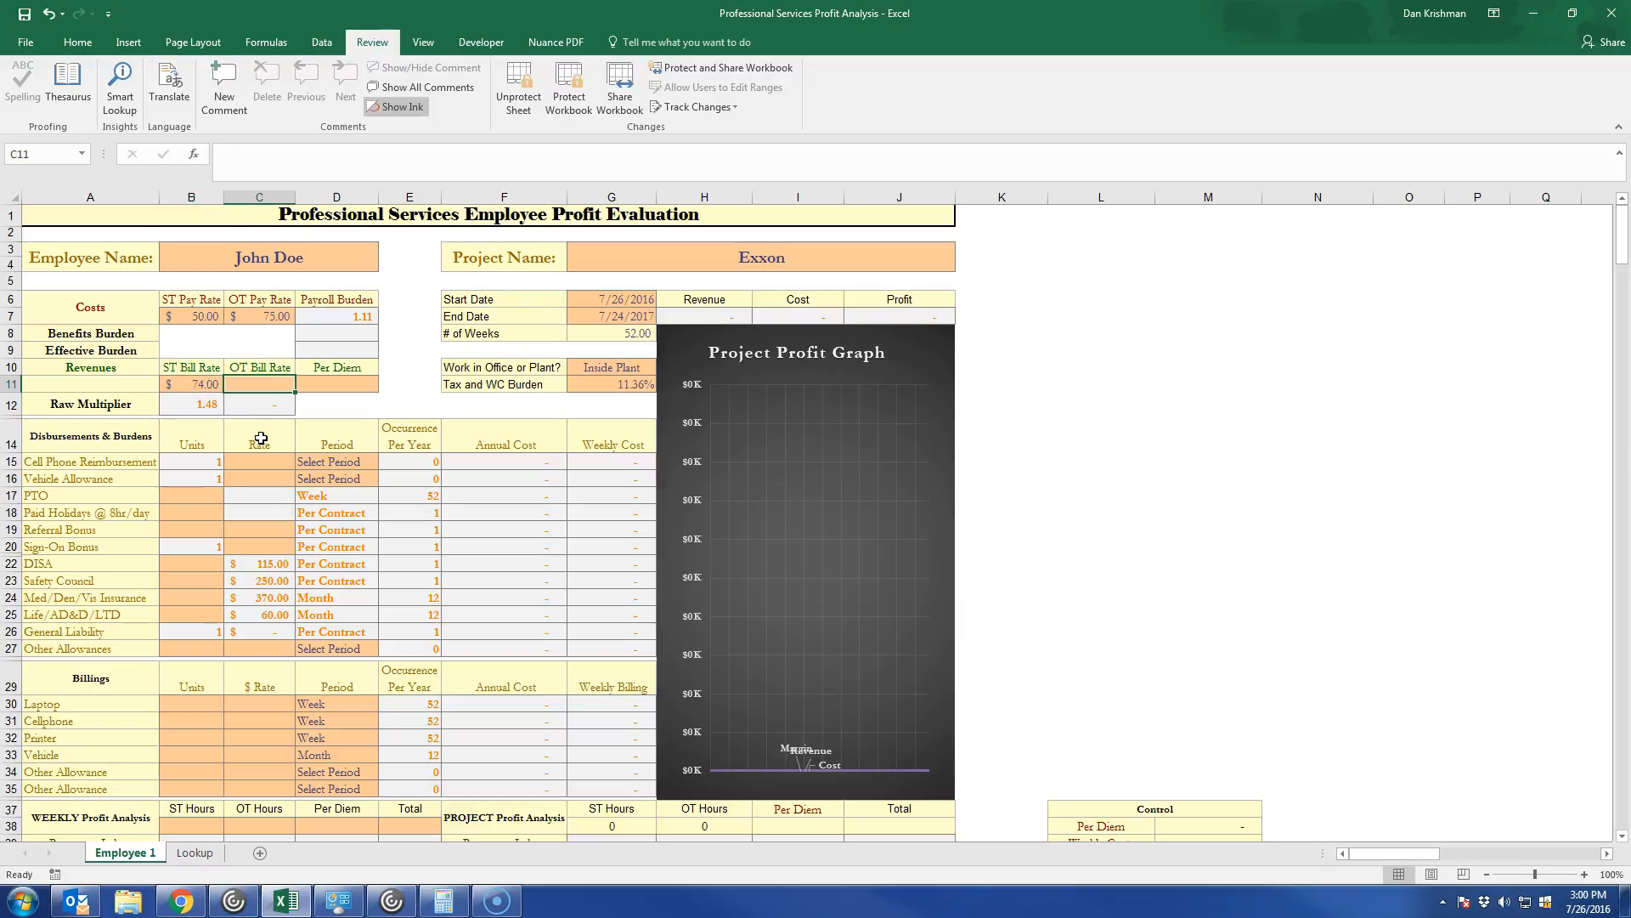
{"action": "type", "text": "91"}
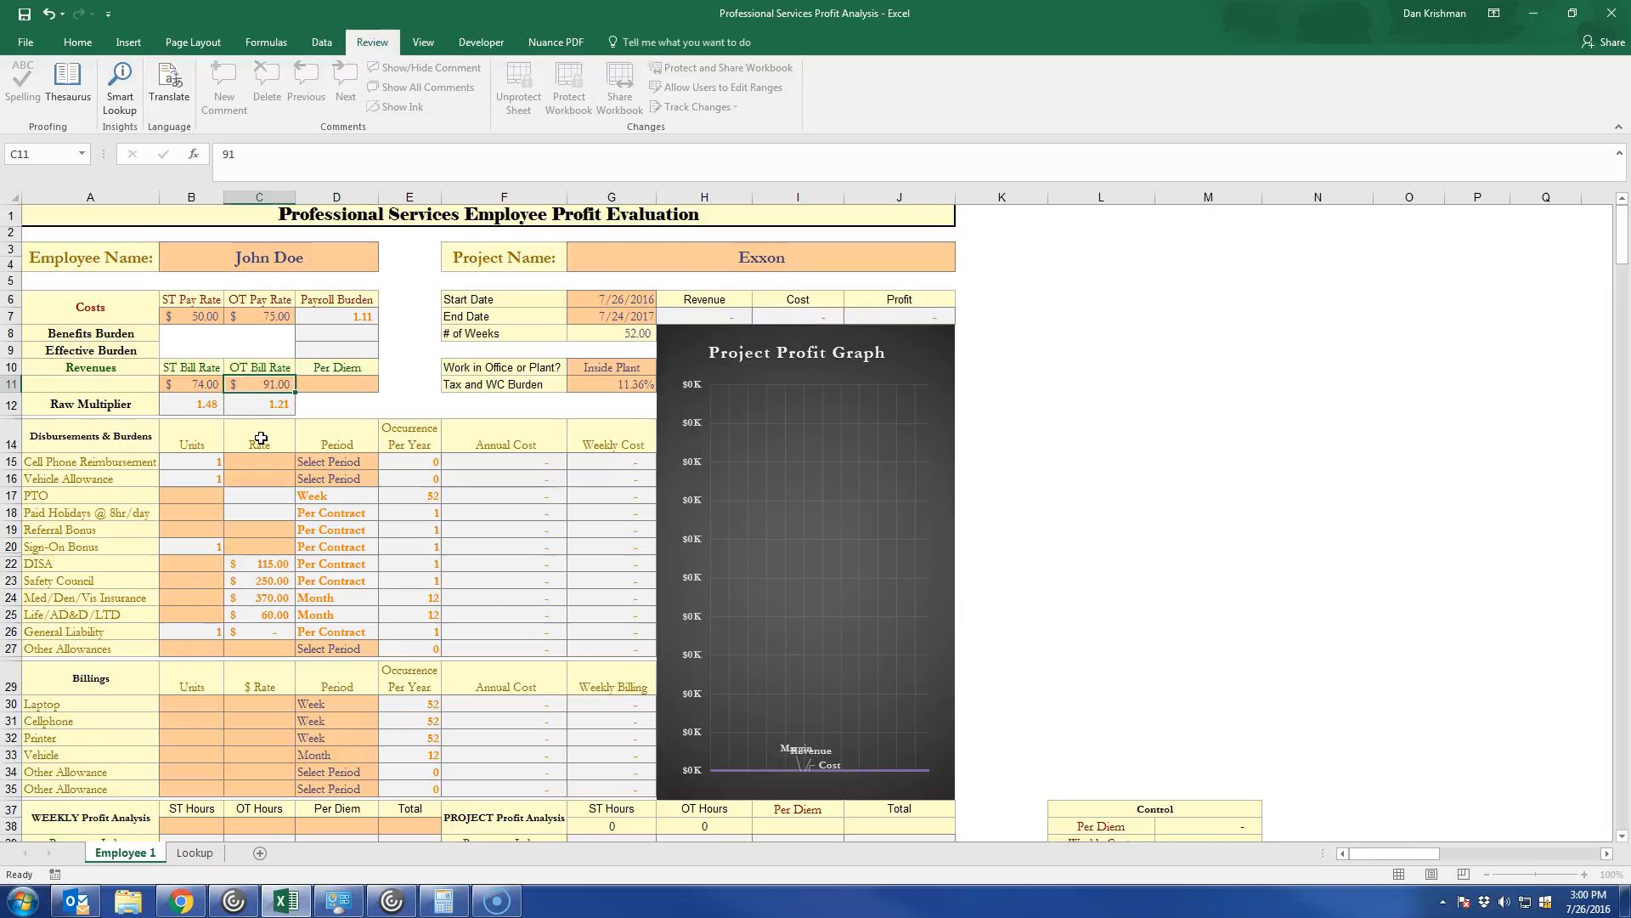
{"action": "key", "text": "Tab"}
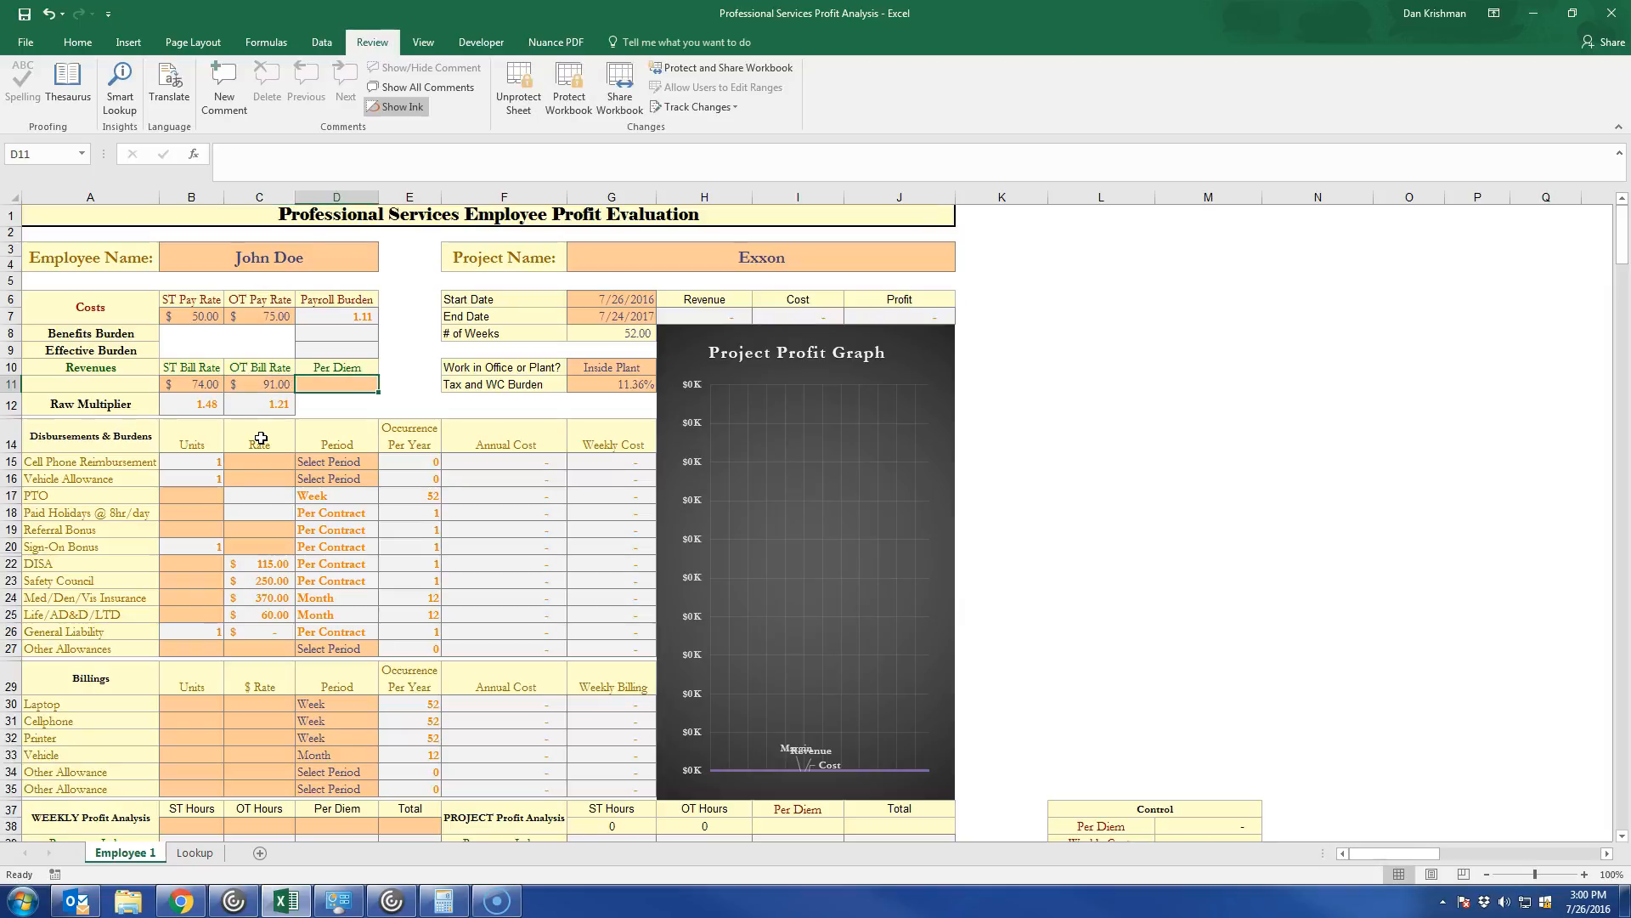
{"action": "type", "text": "100"}
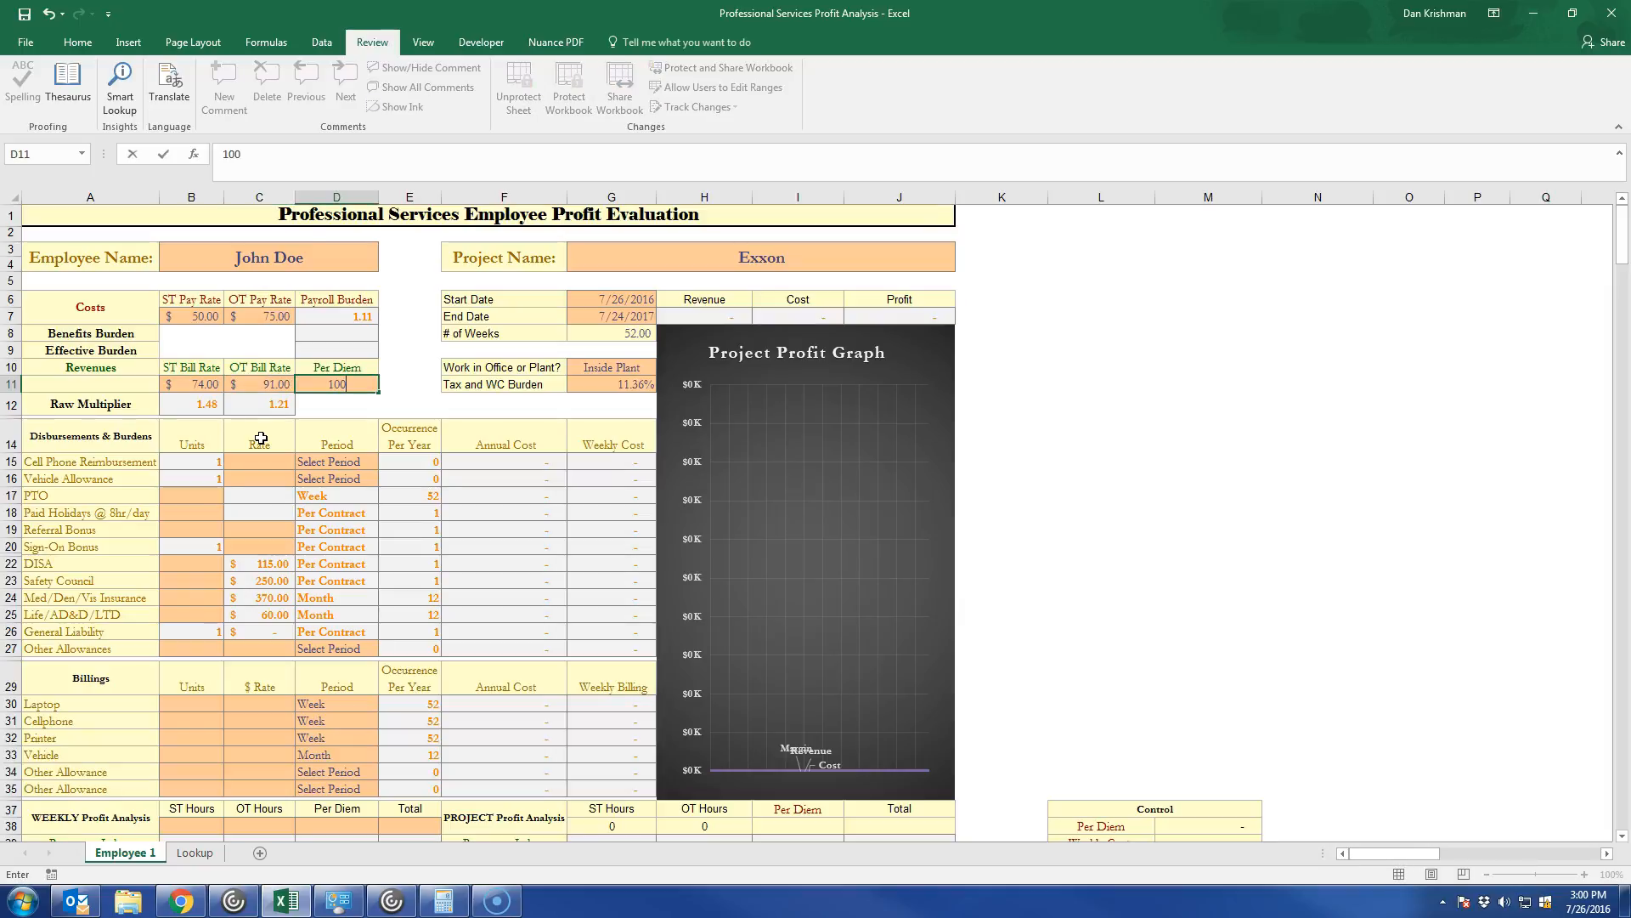
{"action": "key", "text": "Tab"}
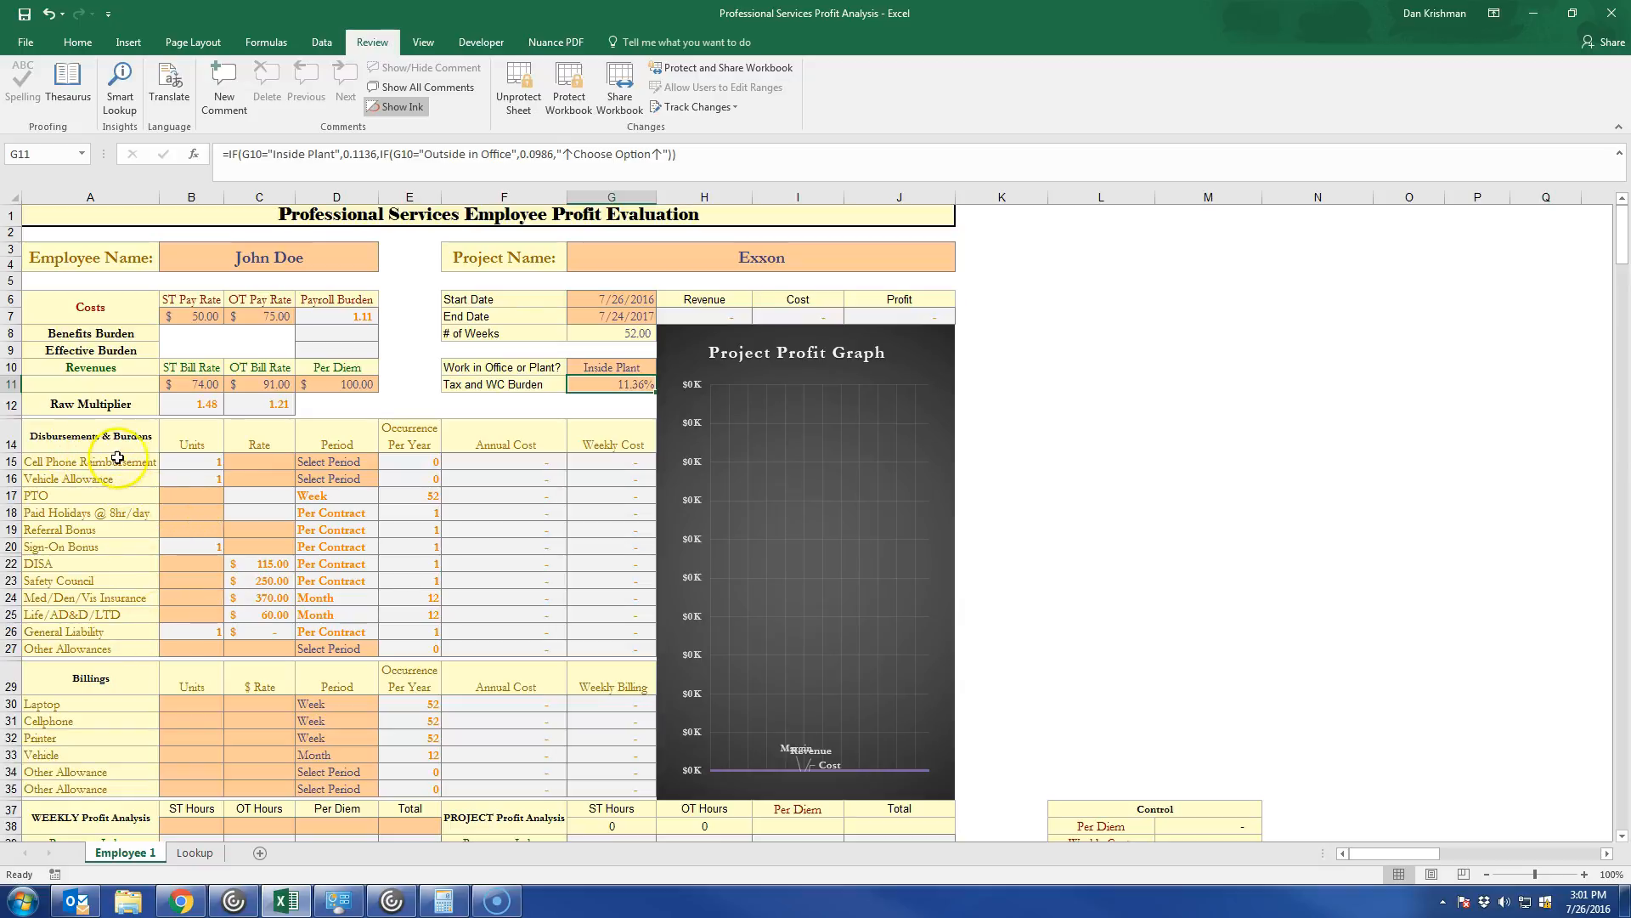
Set the Cell Phone Reimbursement rate to 50 with a Month period.
{"action": "left_click", "coordinate": [279, 462]}
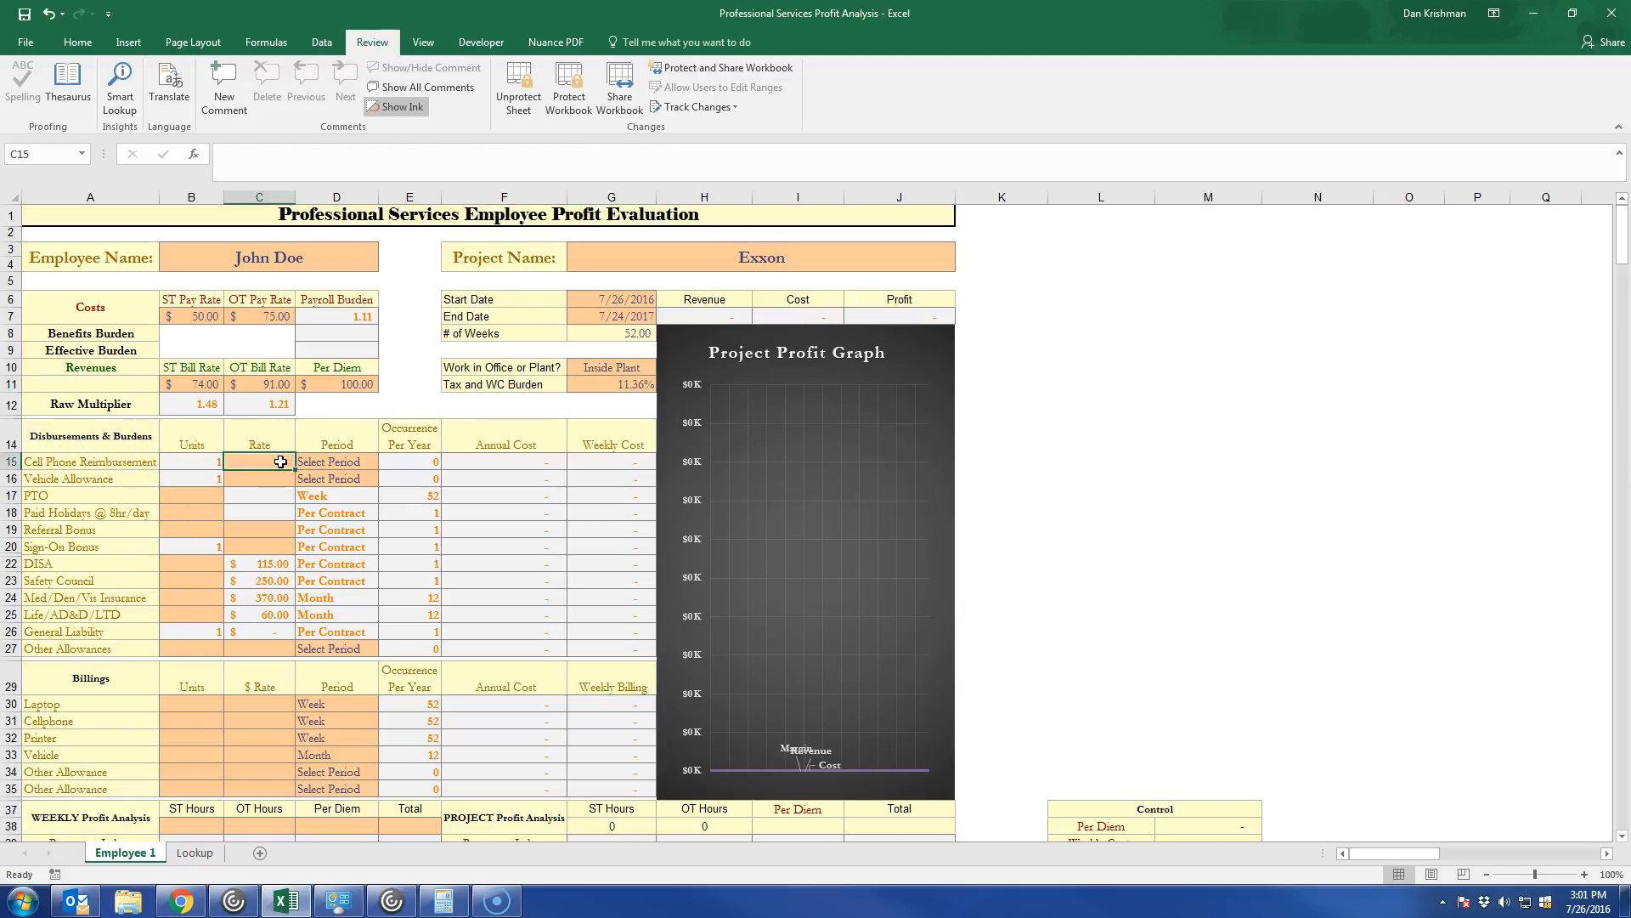
{"action": "type", "text": "50"}
{"action": "key", "text": "Tab"}
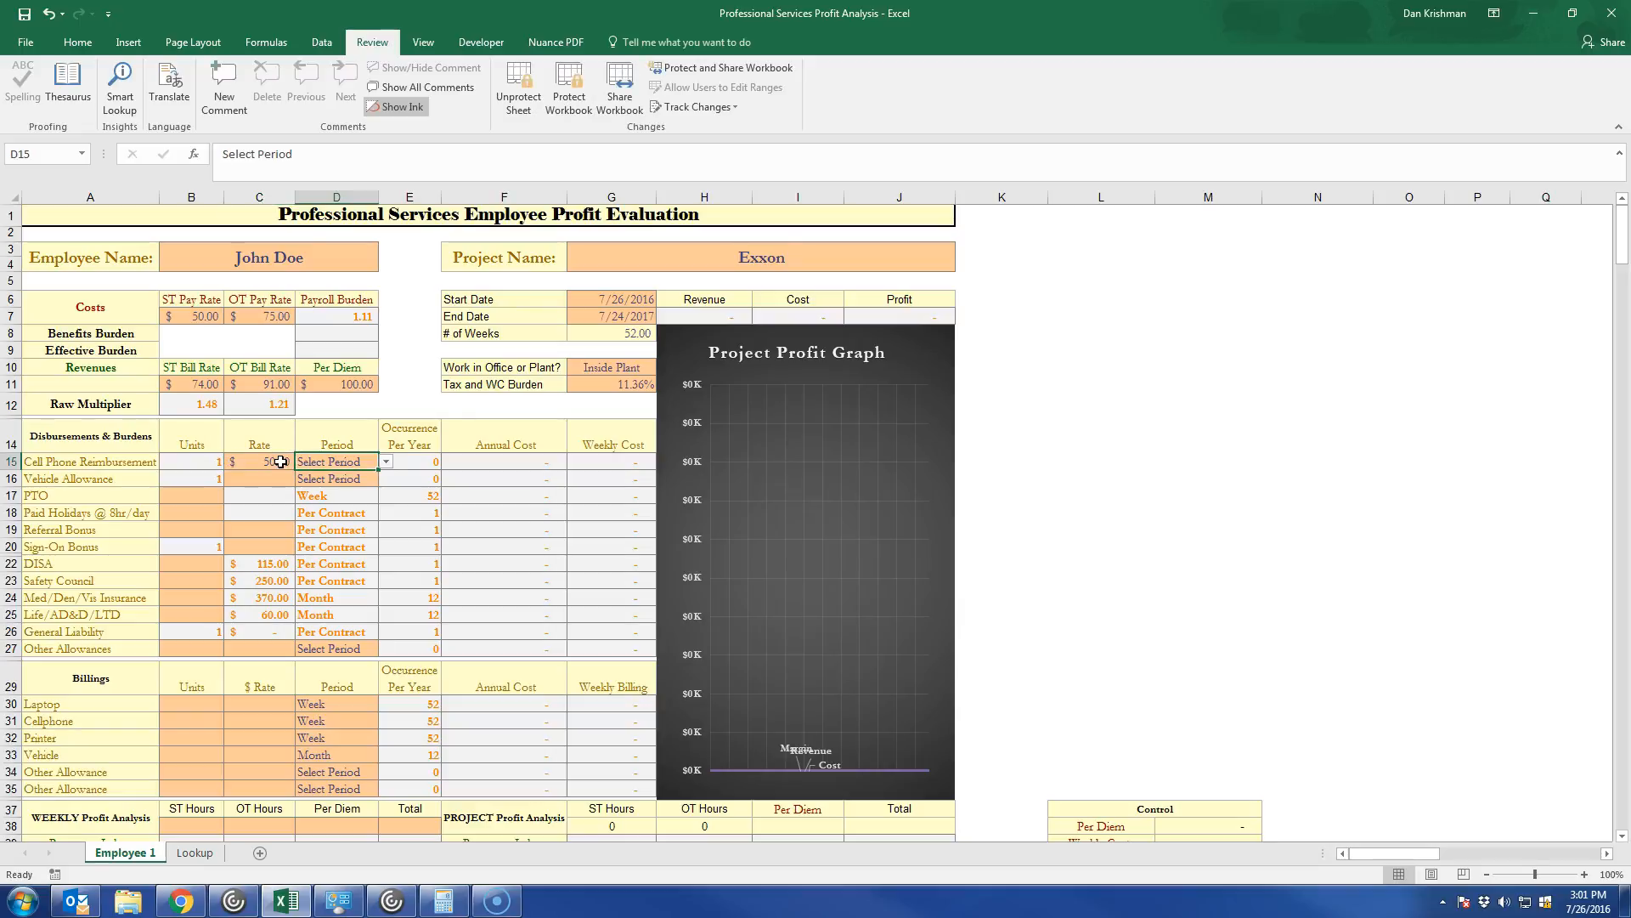
{"action": "left_click", "coordinate": [386, 461]}
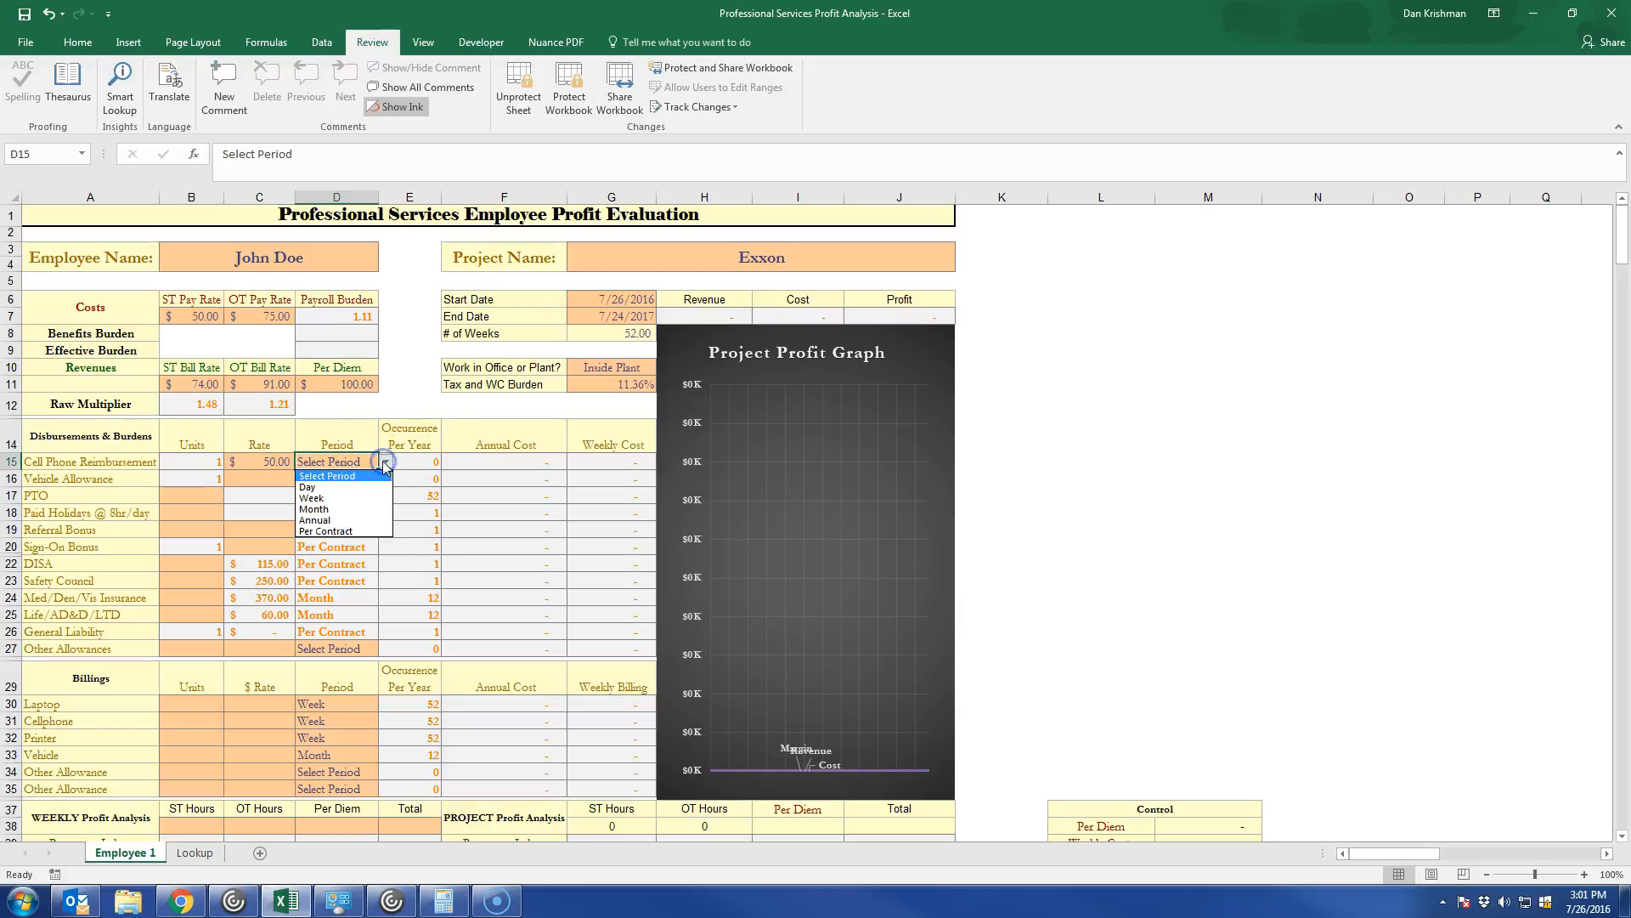
{"action": "left_click", "coordinate": [348, 509]}
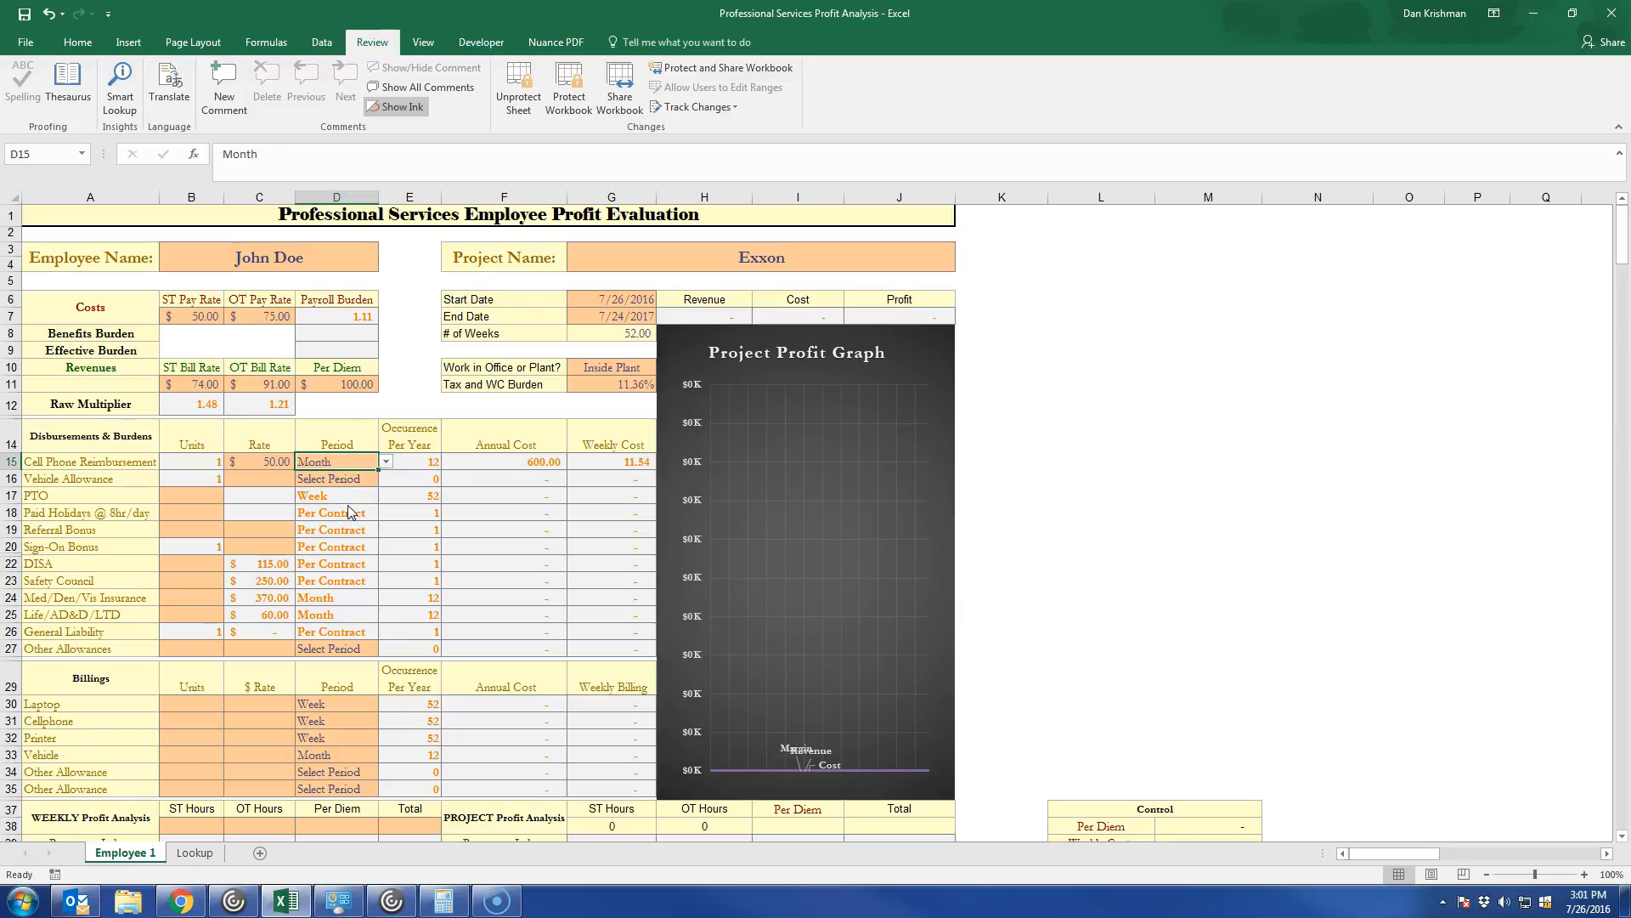
Change the Cell Phone Reimbursement rate to 15 and its period to Week.
{"action": "left_click", "coordinate": [282, 458]}
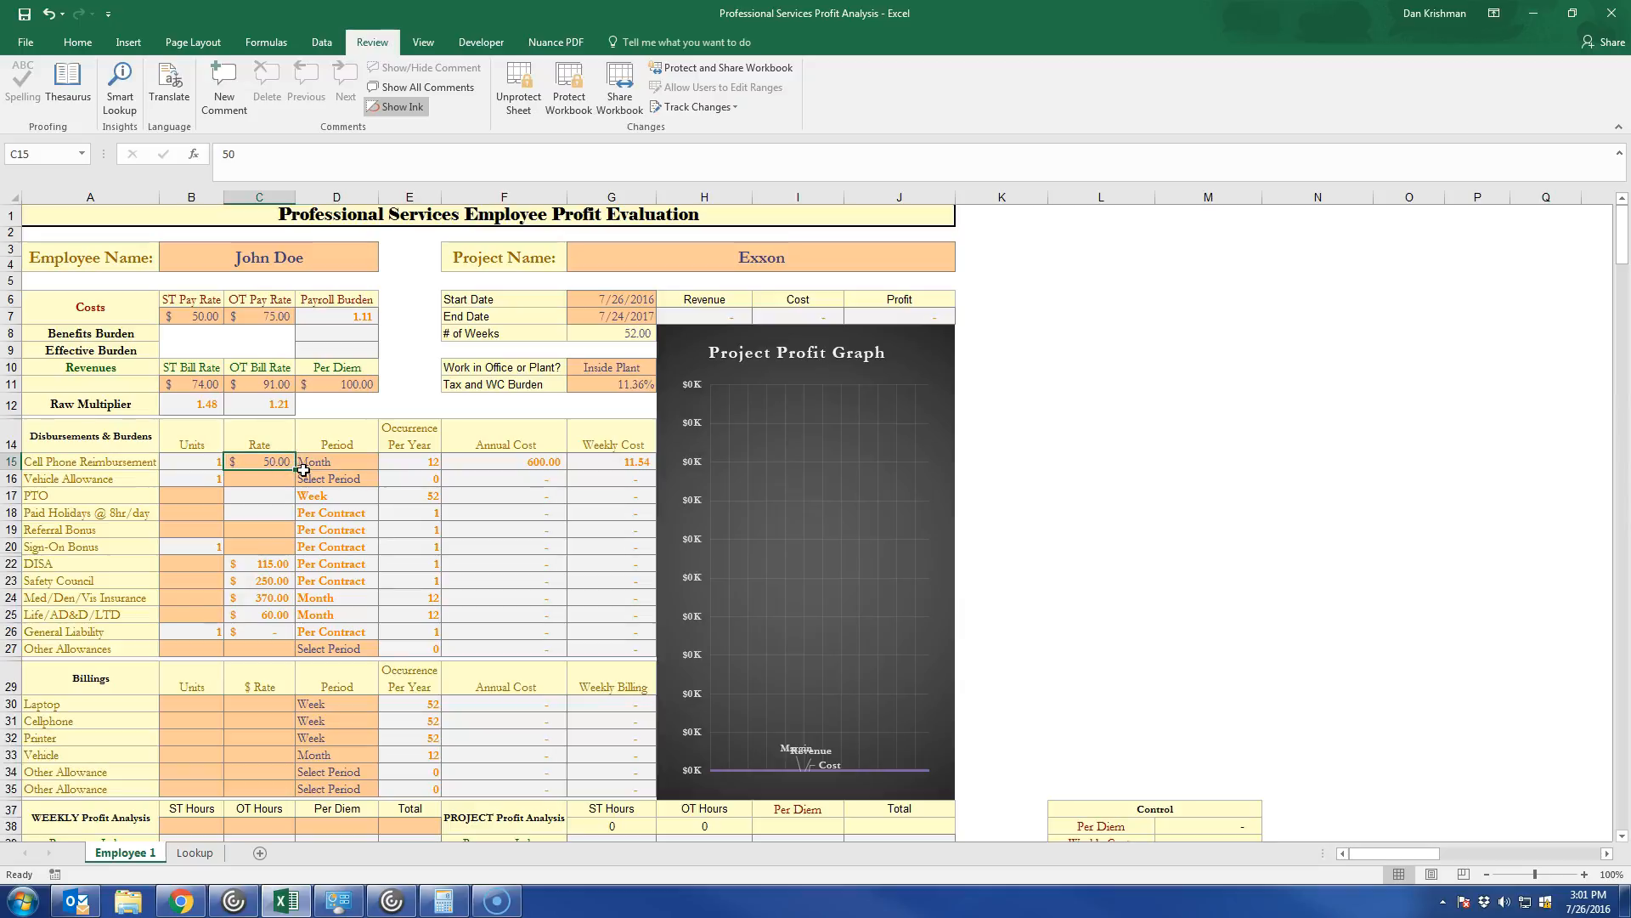
{"action": "type", "text": "15"}
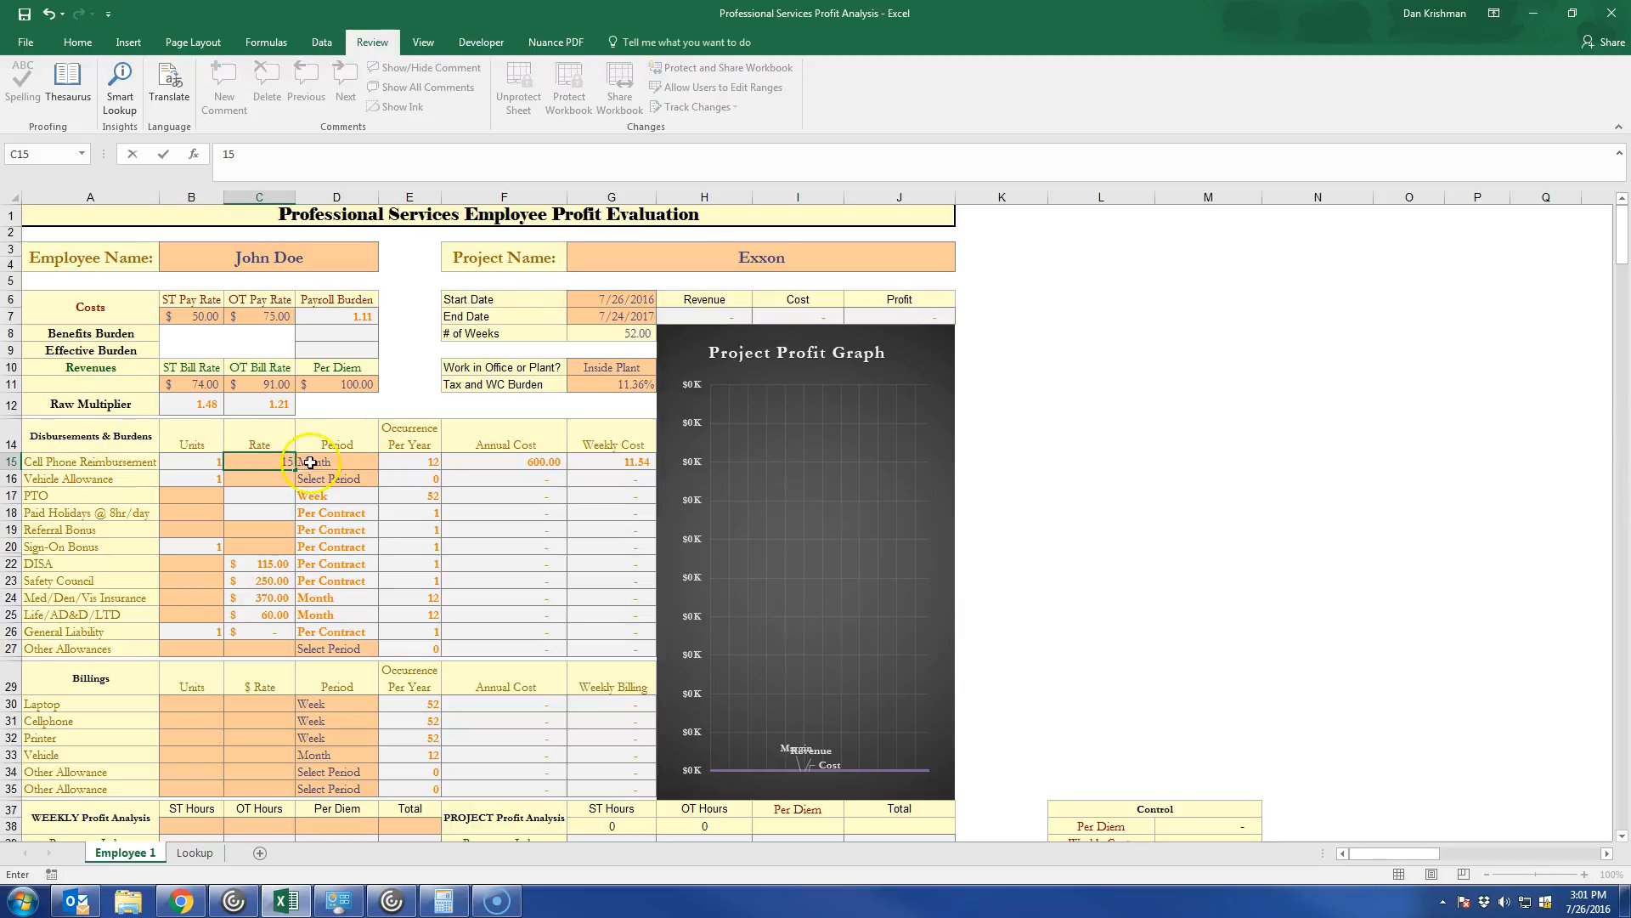
{"action": "left_click", "coordinate": [328, 465]}
{"action": "left_click", "coordinate": [386, 462]}
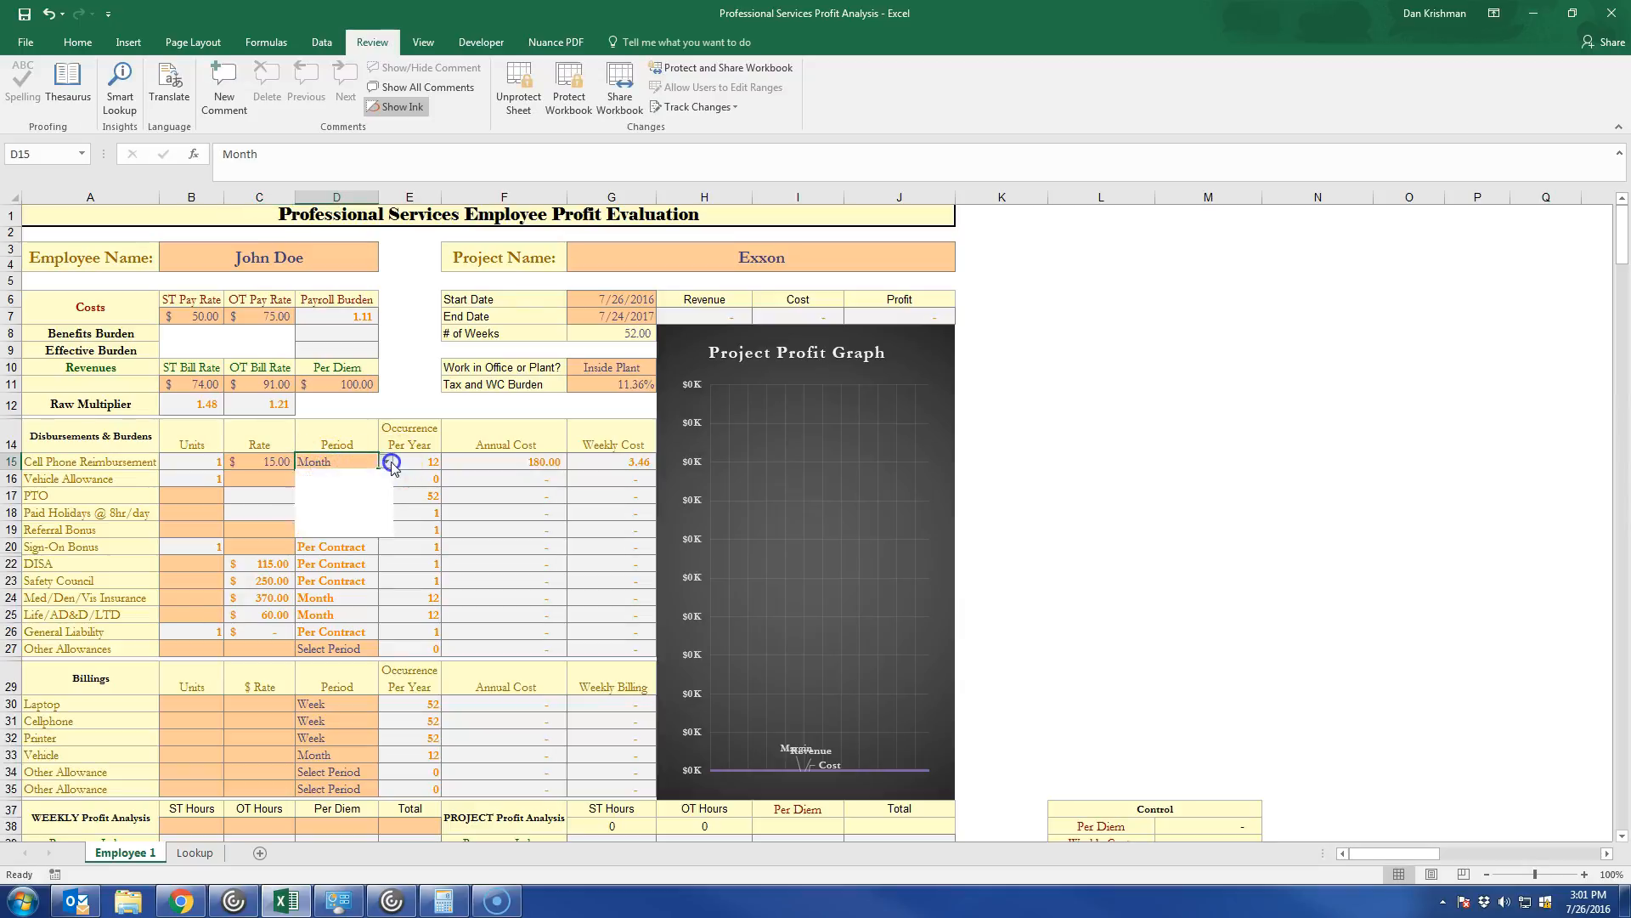
{"action": "left_click", "coordinate": [361, 498]}
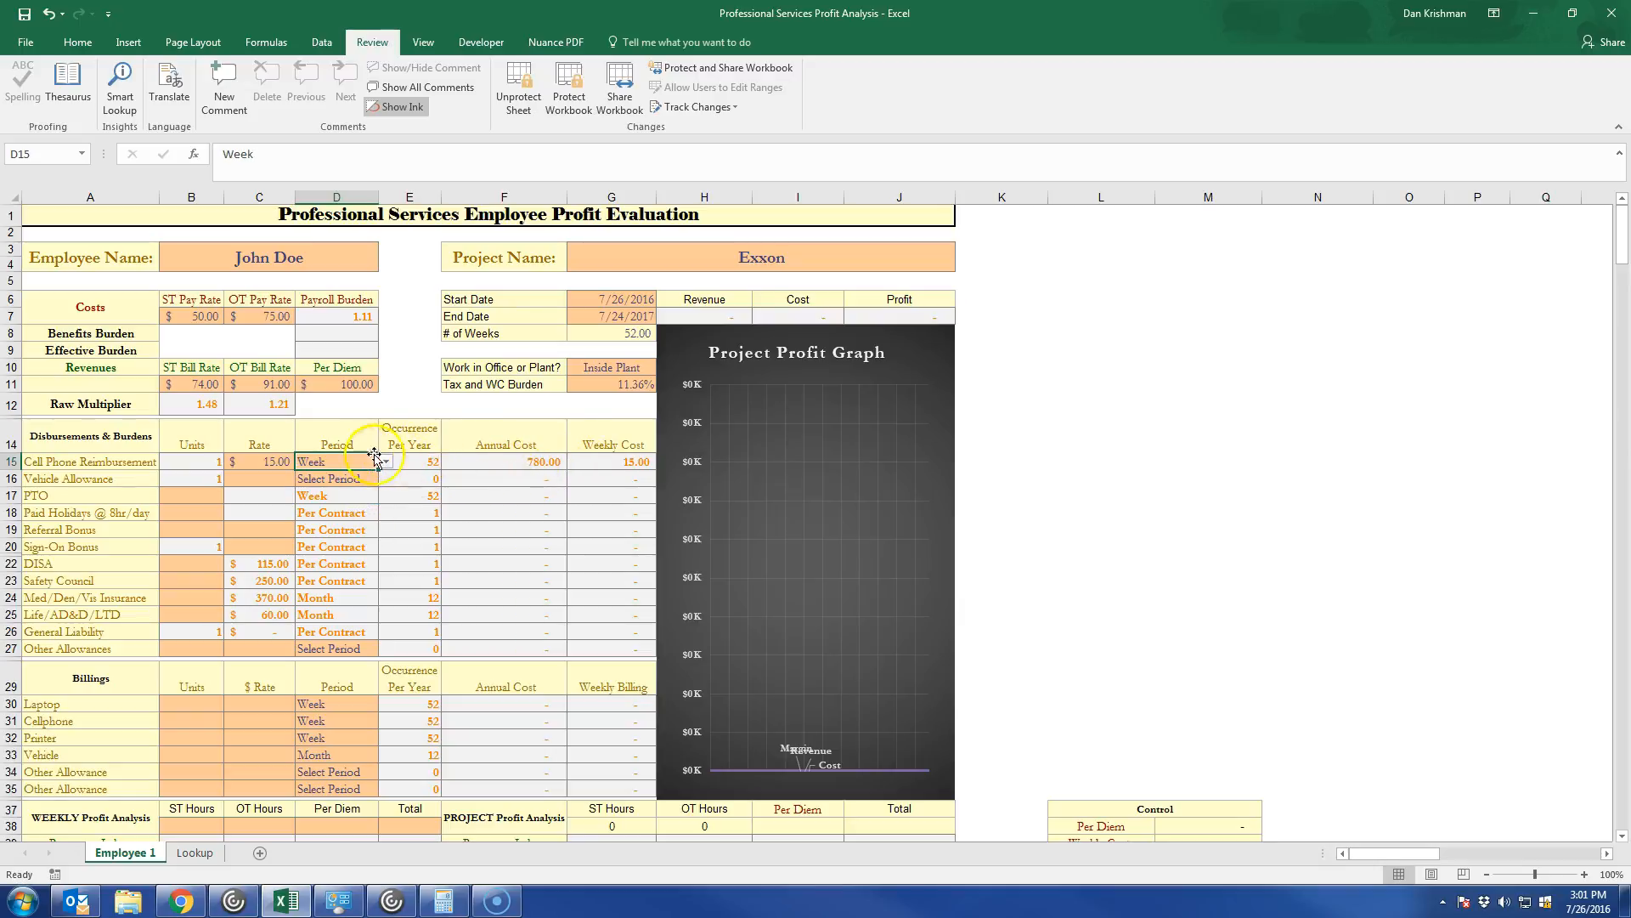
Set the Vehicle Allowance rate to 800 with a Month period.
{"action": "left_click", "coordinate": [265, 479]}
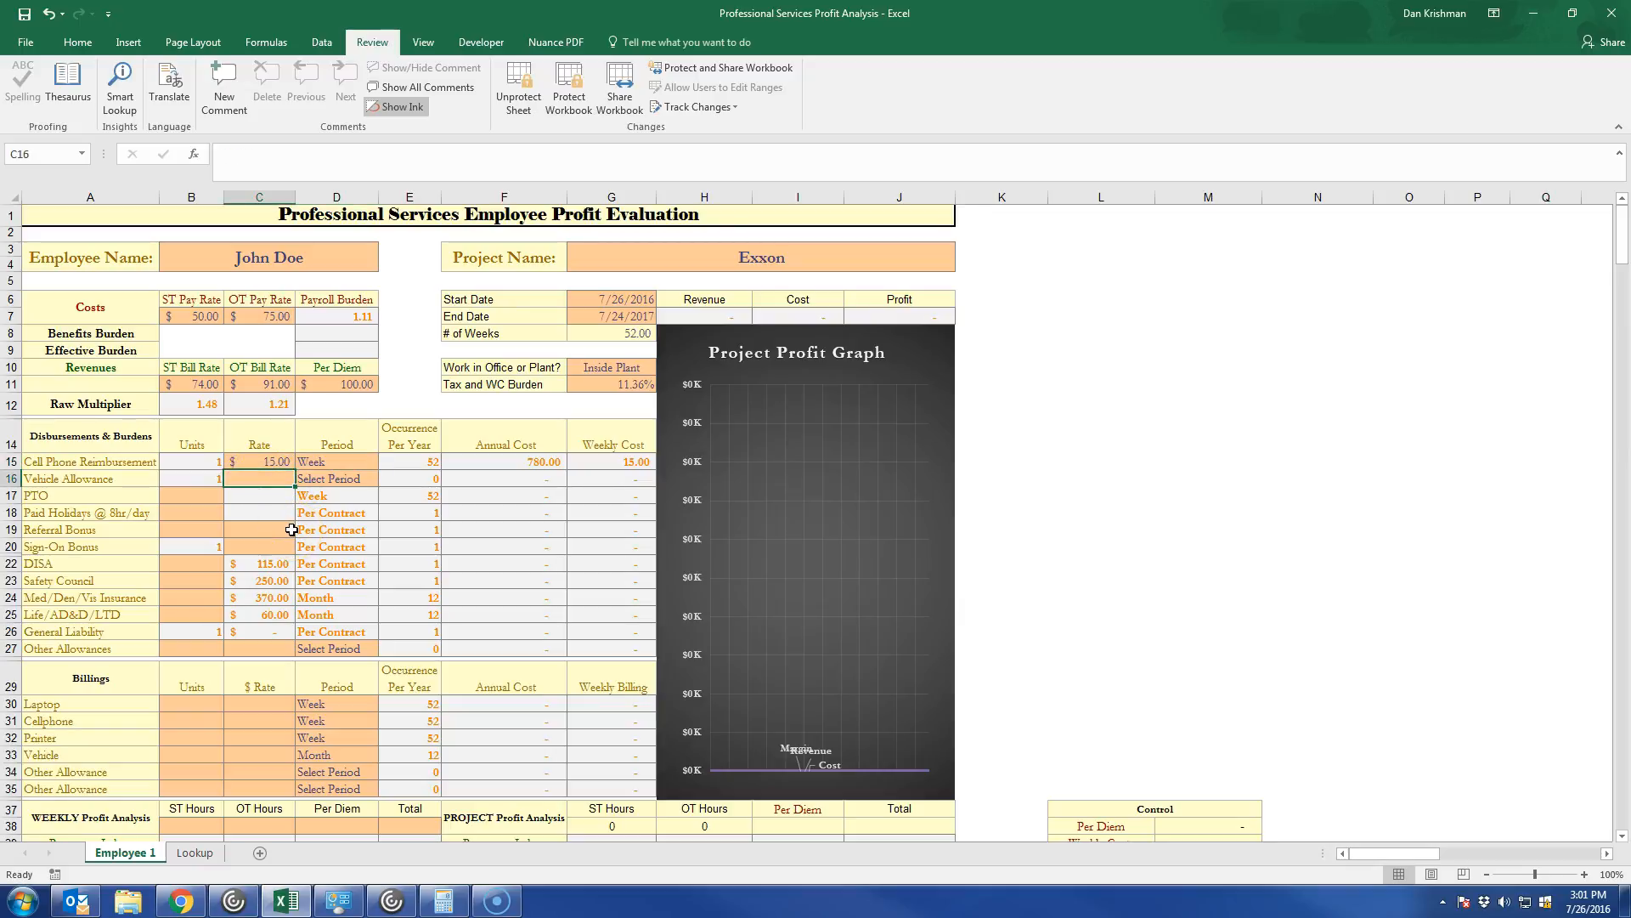
{"action": "type", "text": "800"}
{"action": "left_click", "coordinate": [367, 474]}
{"action": "left_click", "coordinate": [385, 478]}
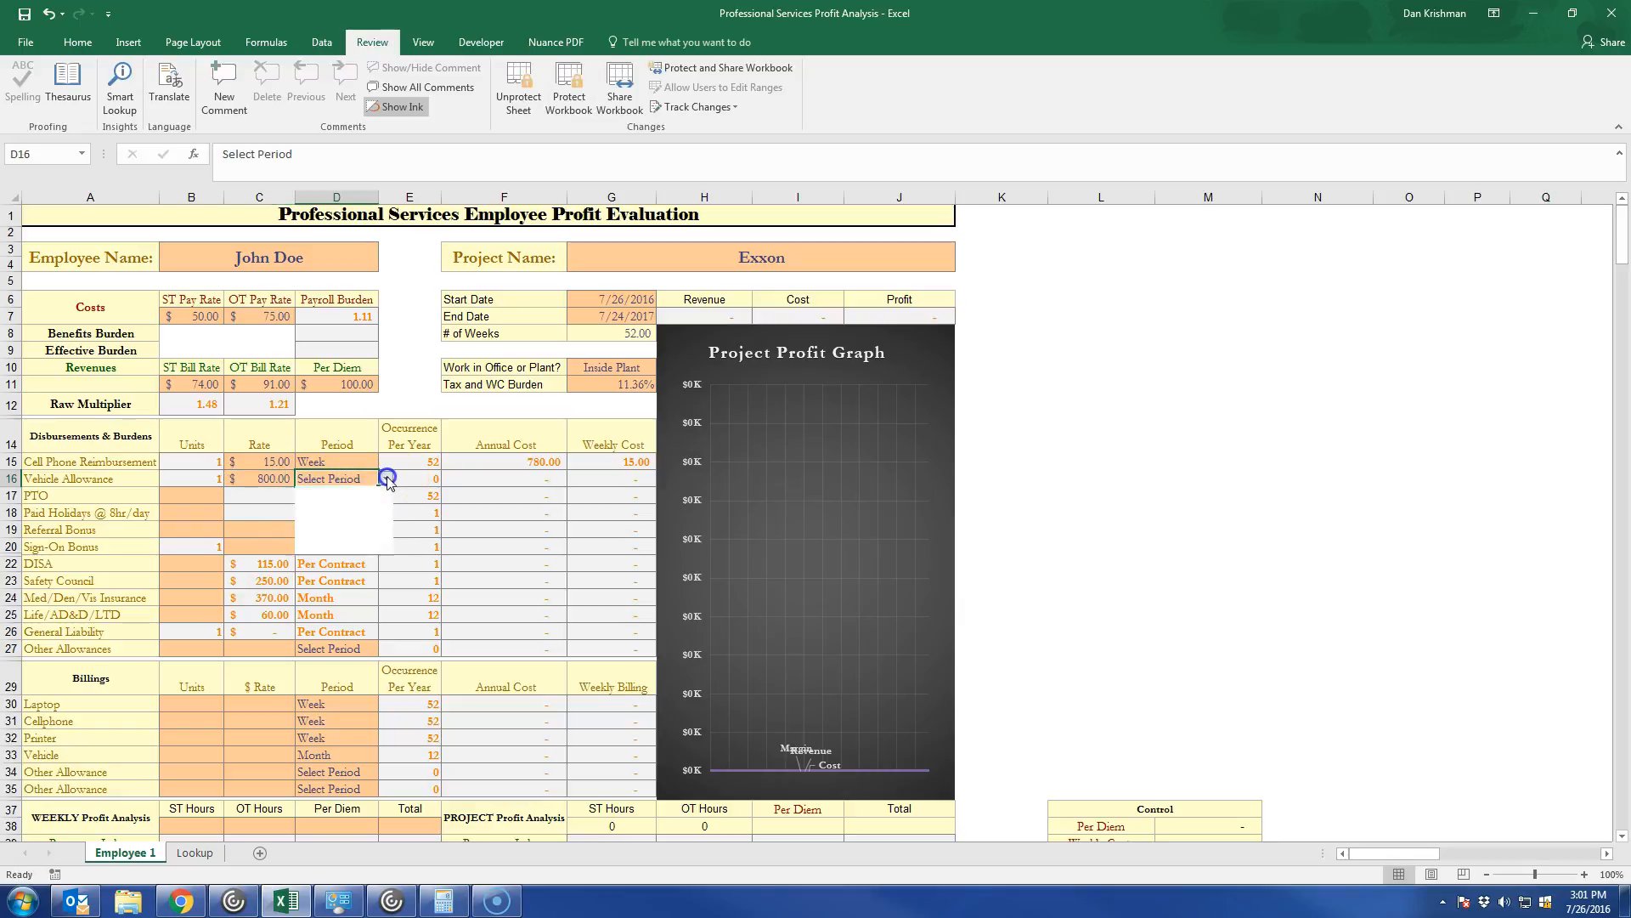
{"action": "left_click", "coordinate": [369, 527]}
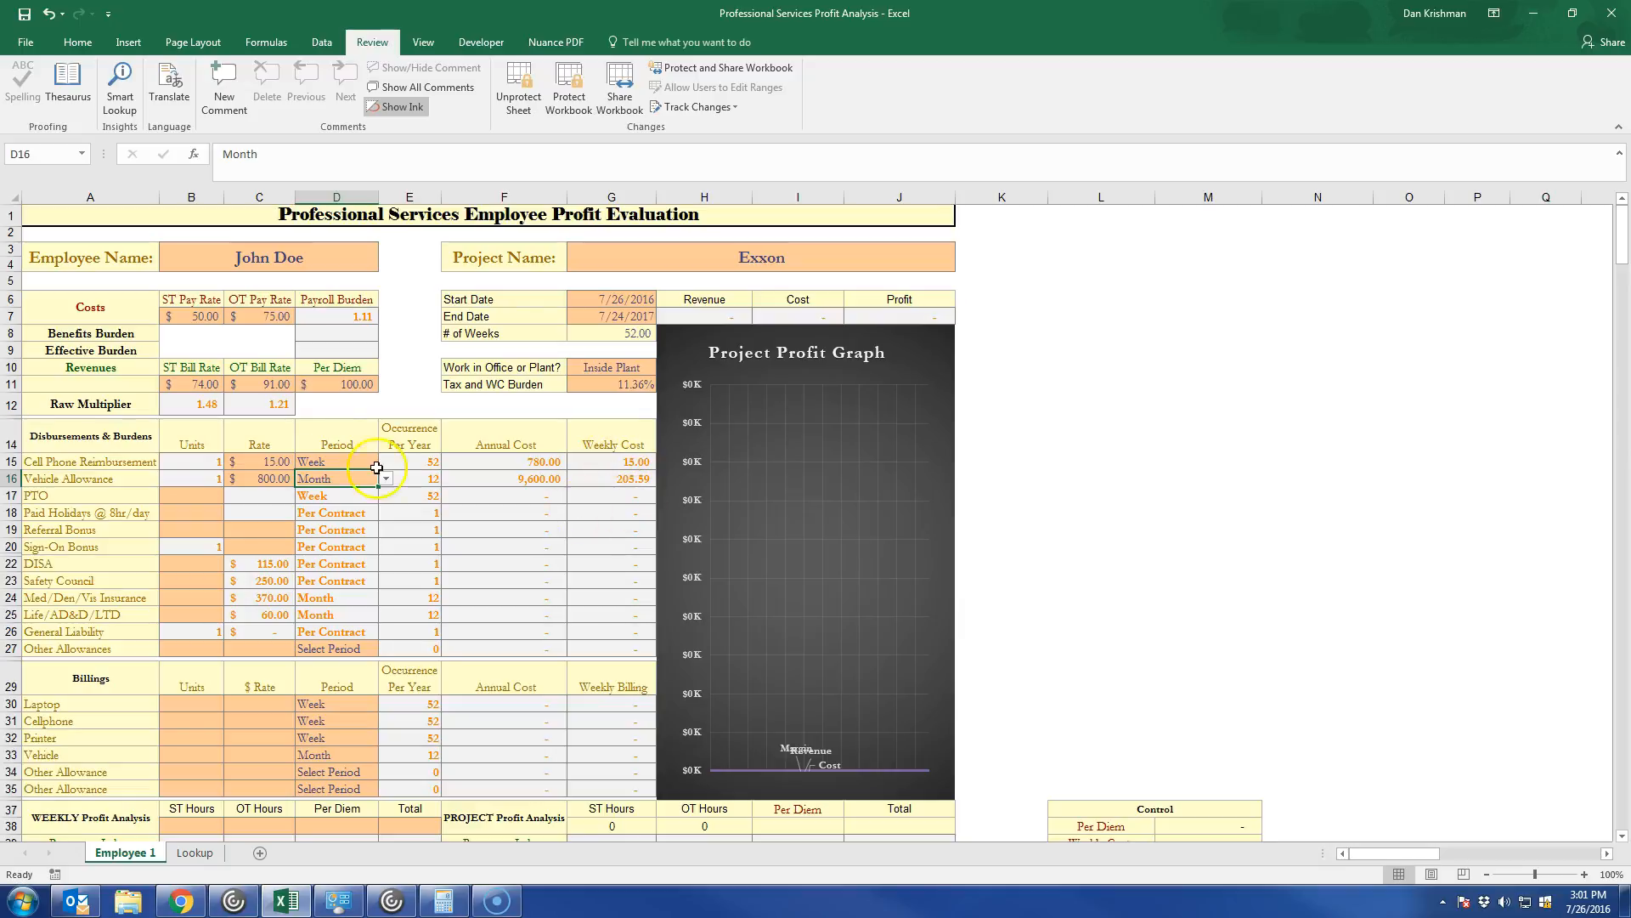
Enter 1.54 units as the PTO accrual rate and 8 units for Paid Holidays.
{"action": "left_click", "coordinate": [207, 496]}
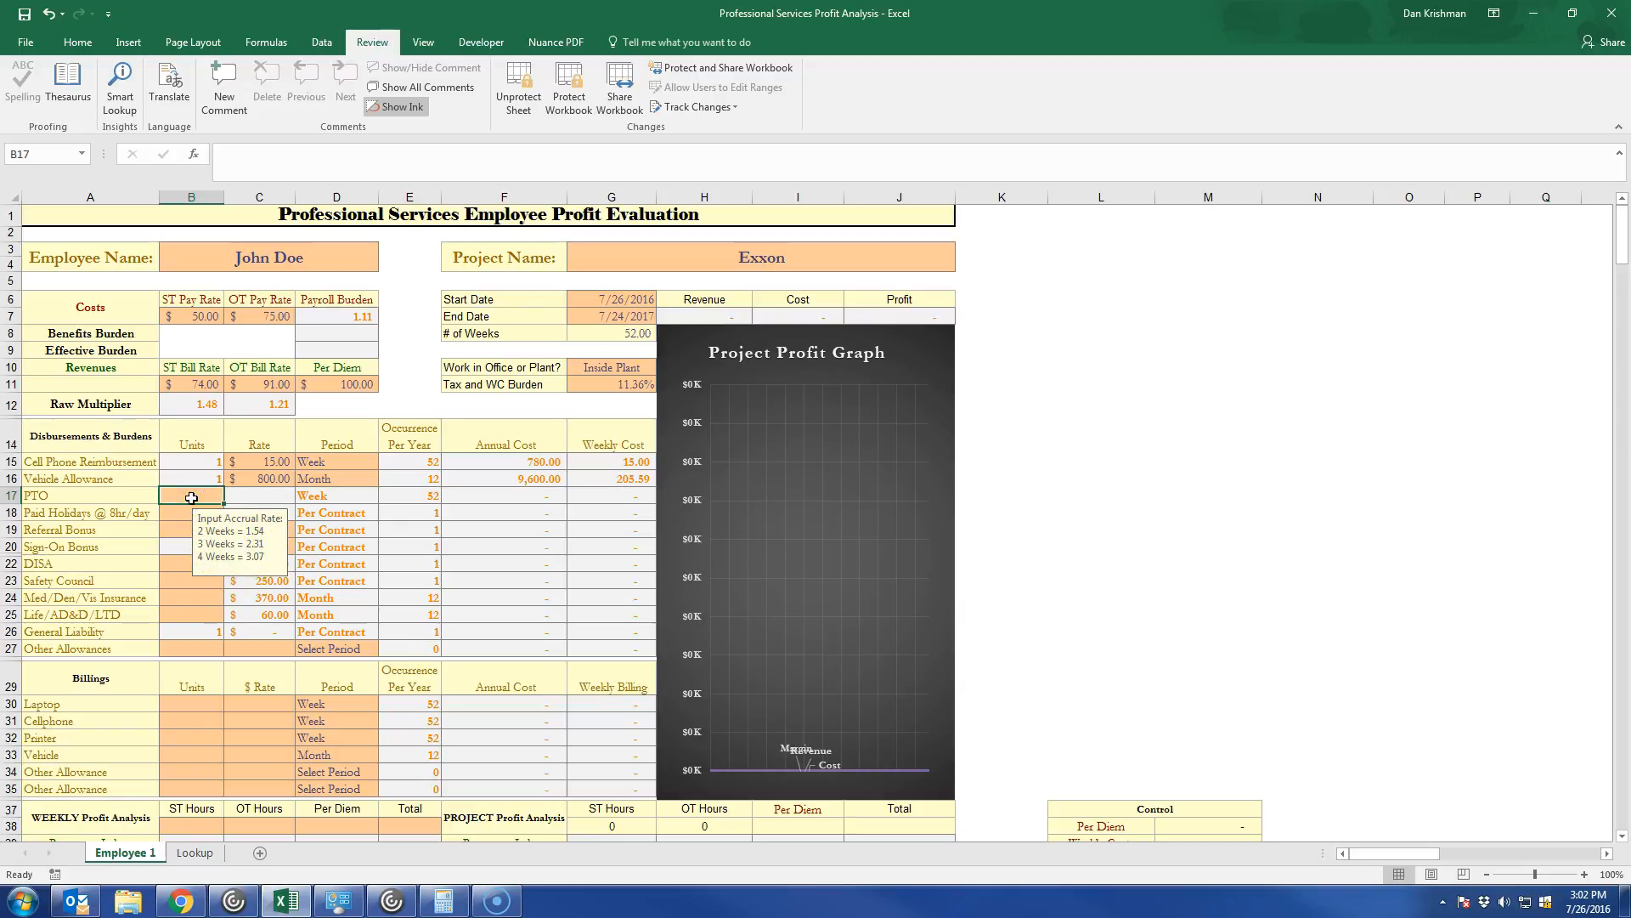
{"action": "type", "text": "1.54"}
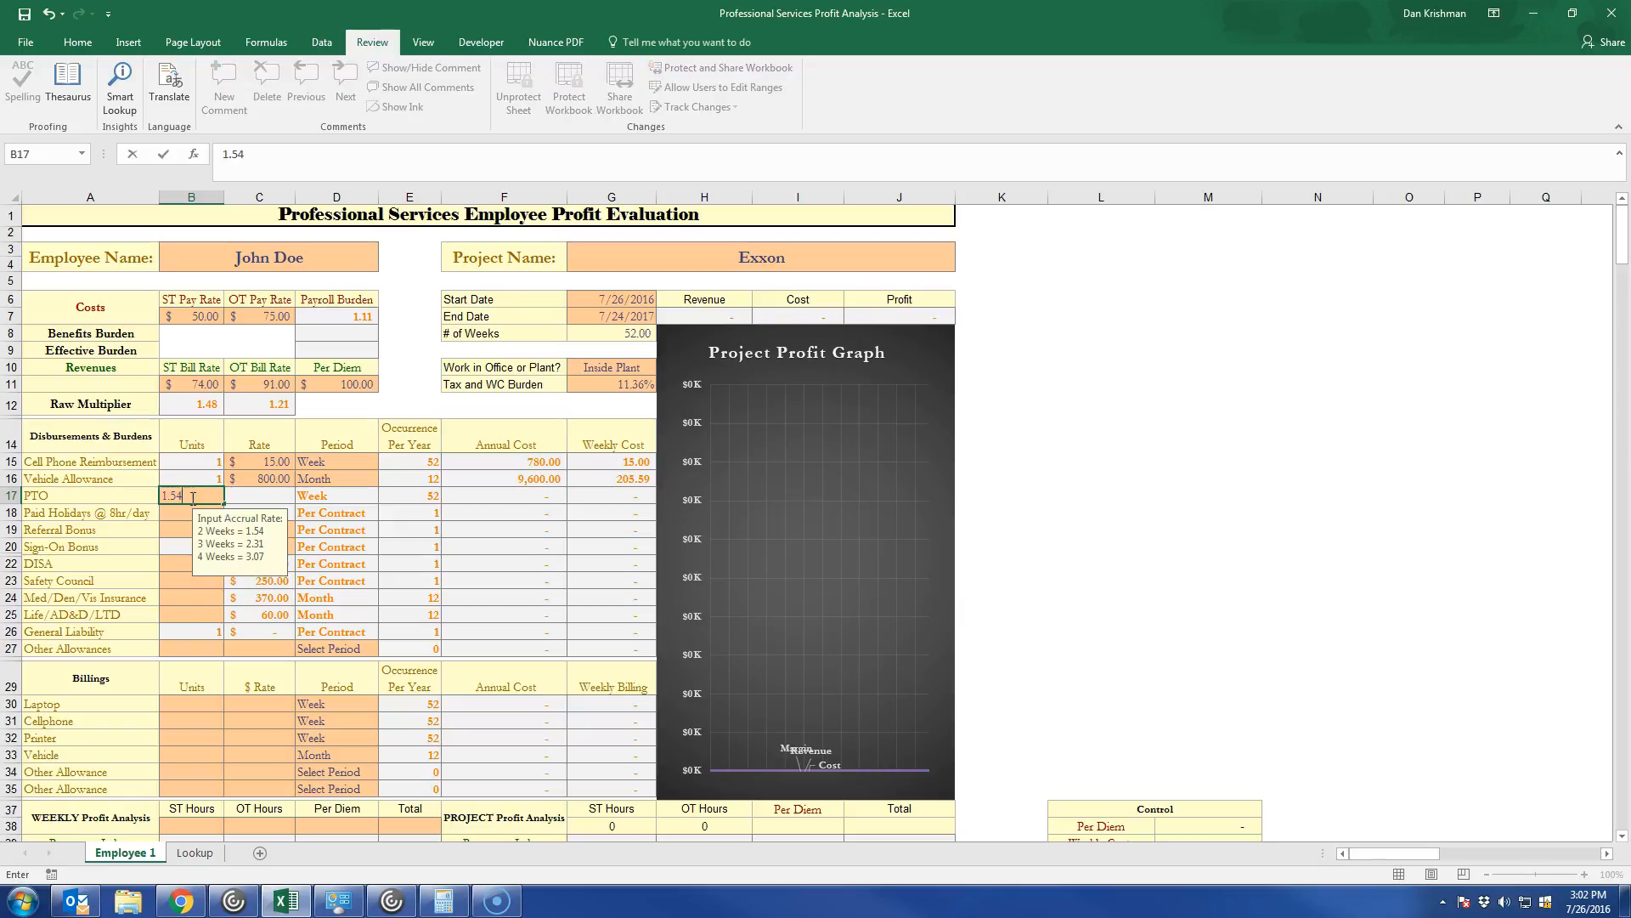
{"action": "key", "text": "Tab"}
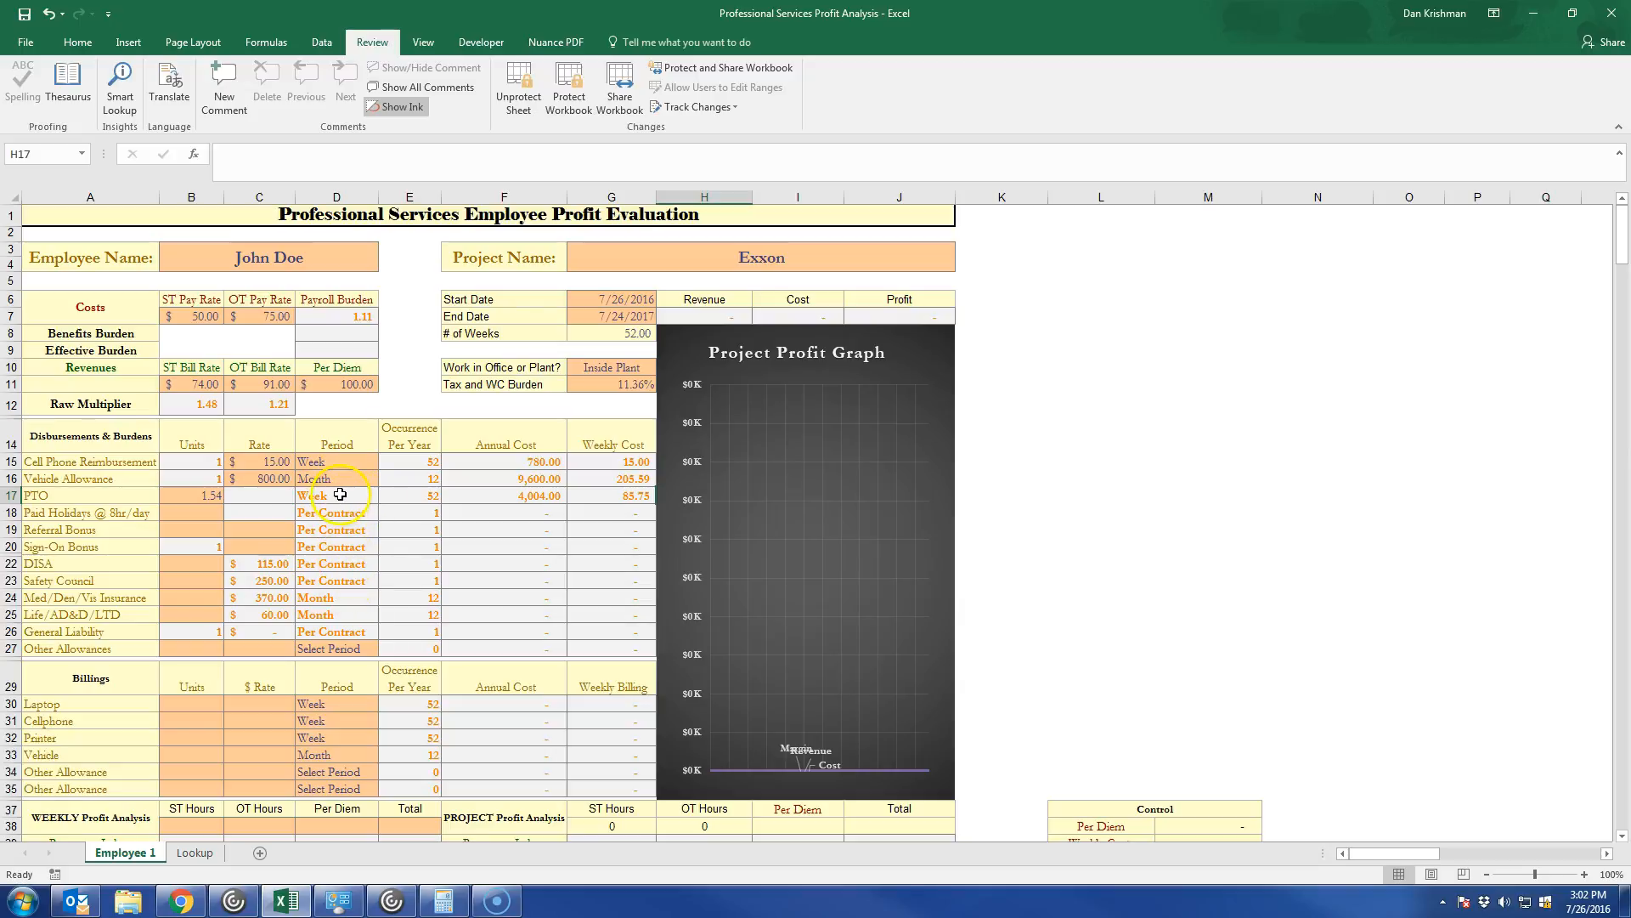
{"action": "left_click", "coordinate": [186, 512]}
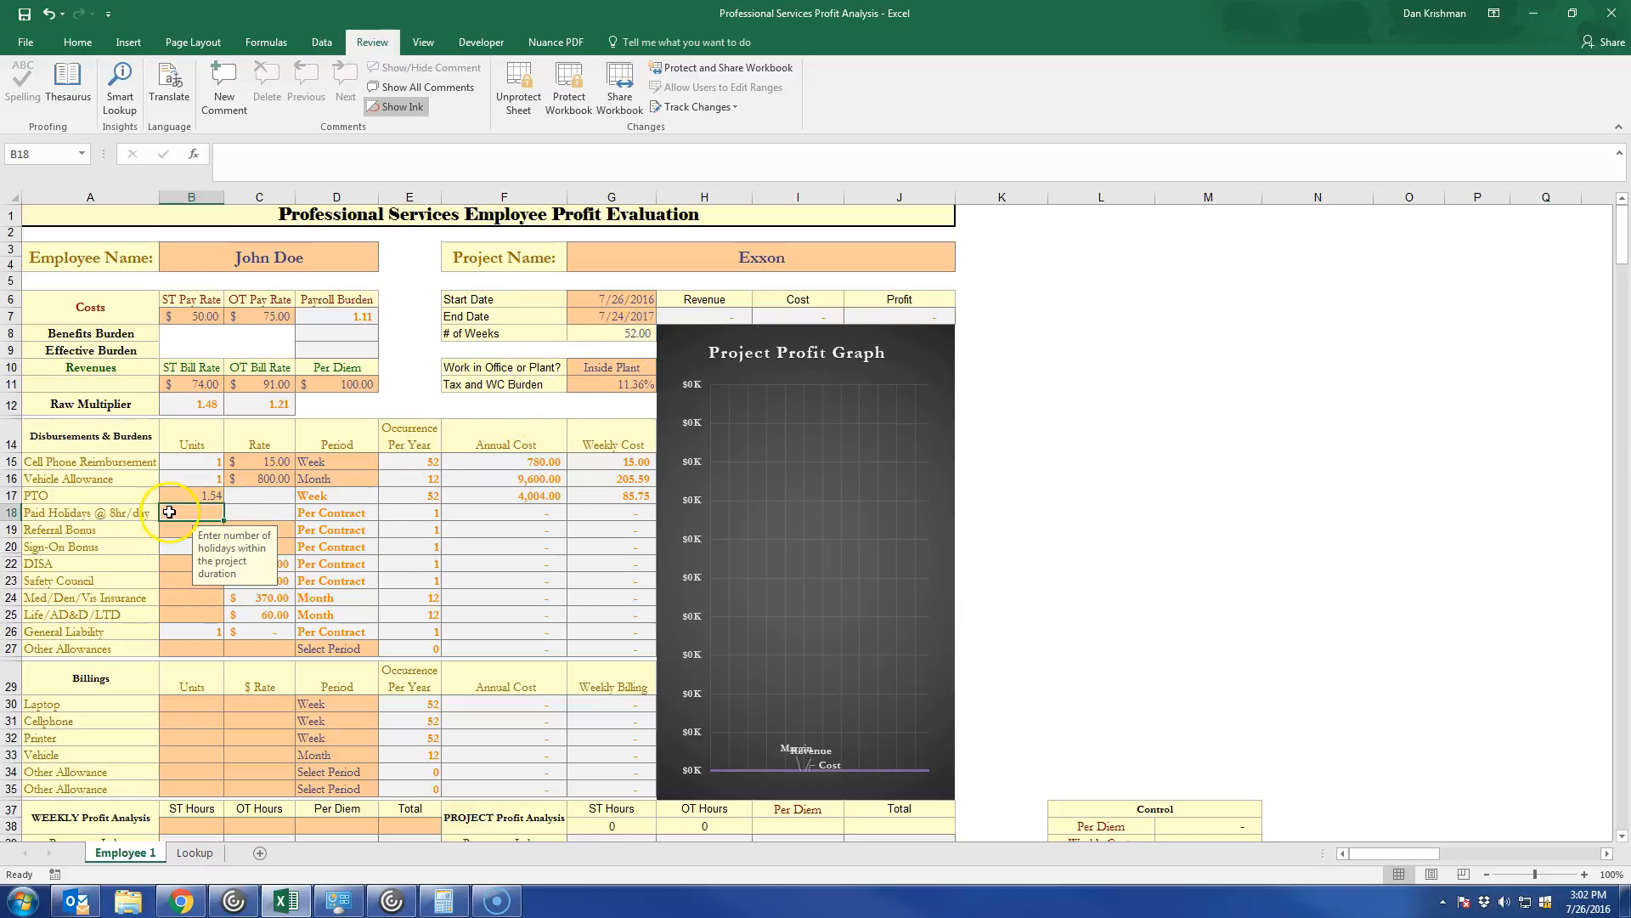
{"action": "type", "text": "8"}
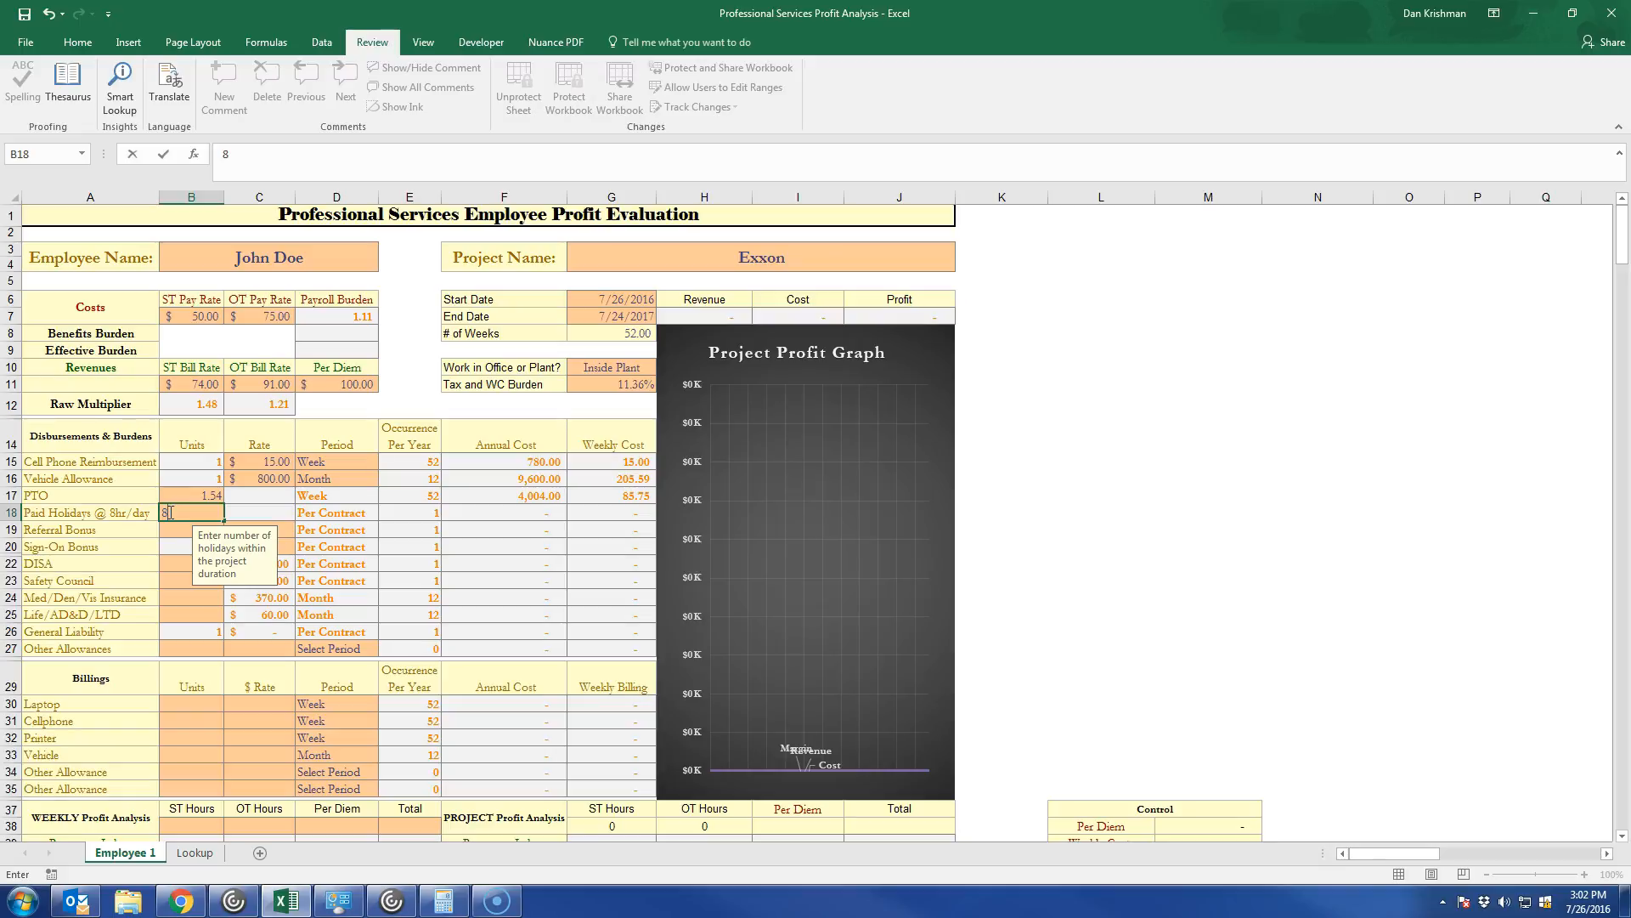
{"action": "key", "text": "Tab"}
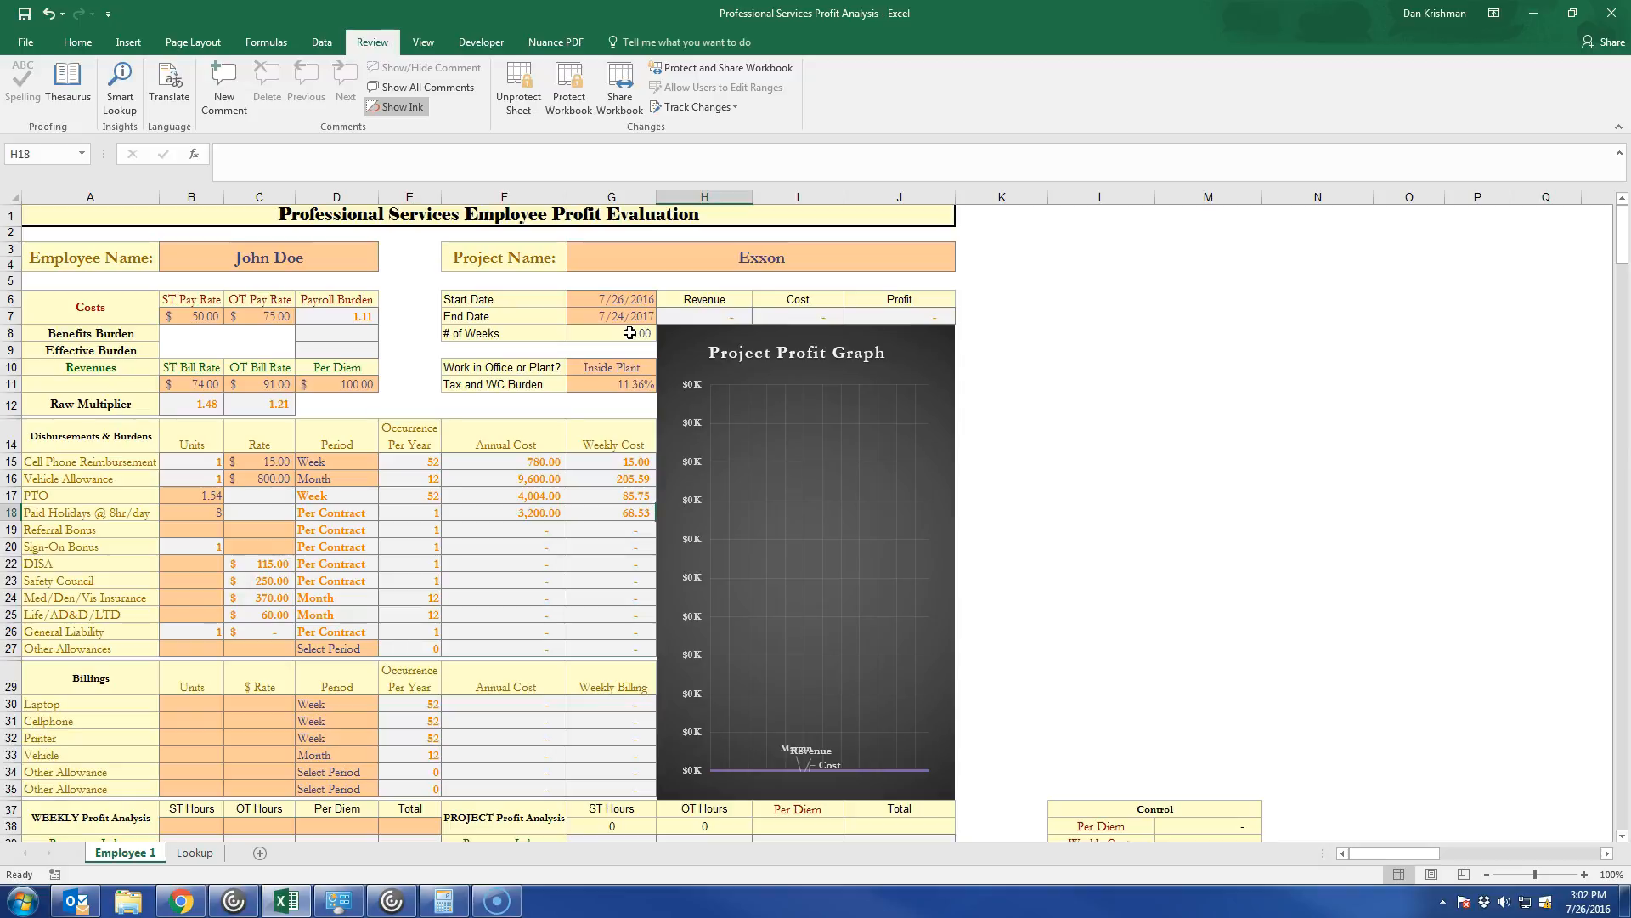
Fill in the Referral Bonus row with 2 units at a rate of 500.
{"action": "left_click", "coordinate": [201, 529]}
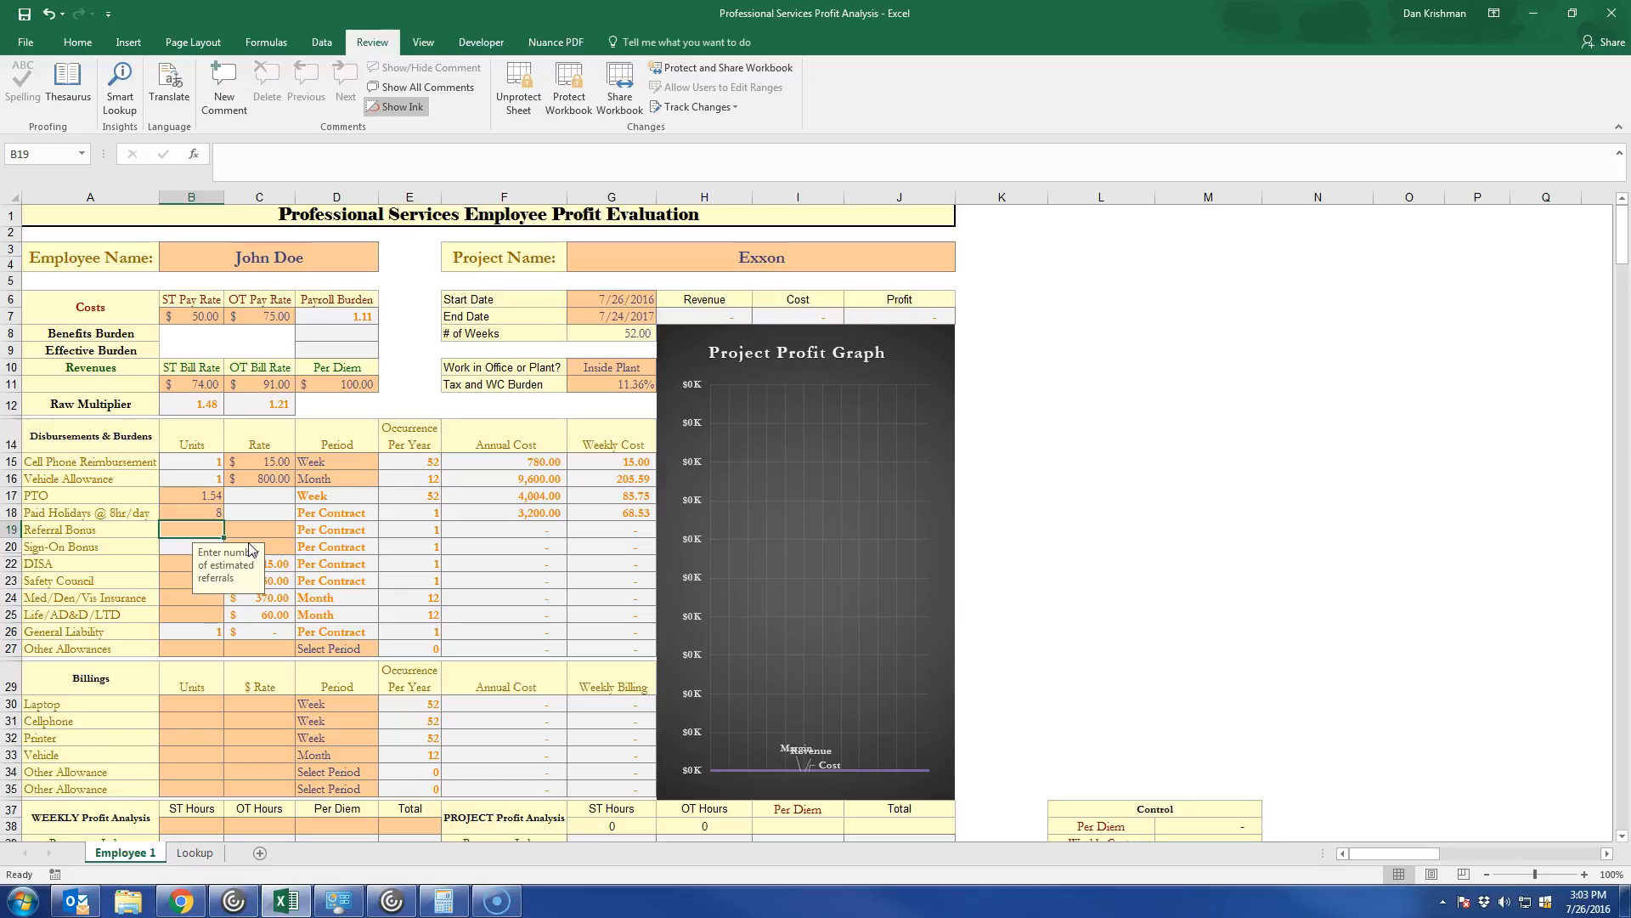
{"action": "type", "text": "2"}
{"action": "key", "text": "Tab"}
{"action": "type", "text": "500"}
{"action": "key", "text": "Tab"}
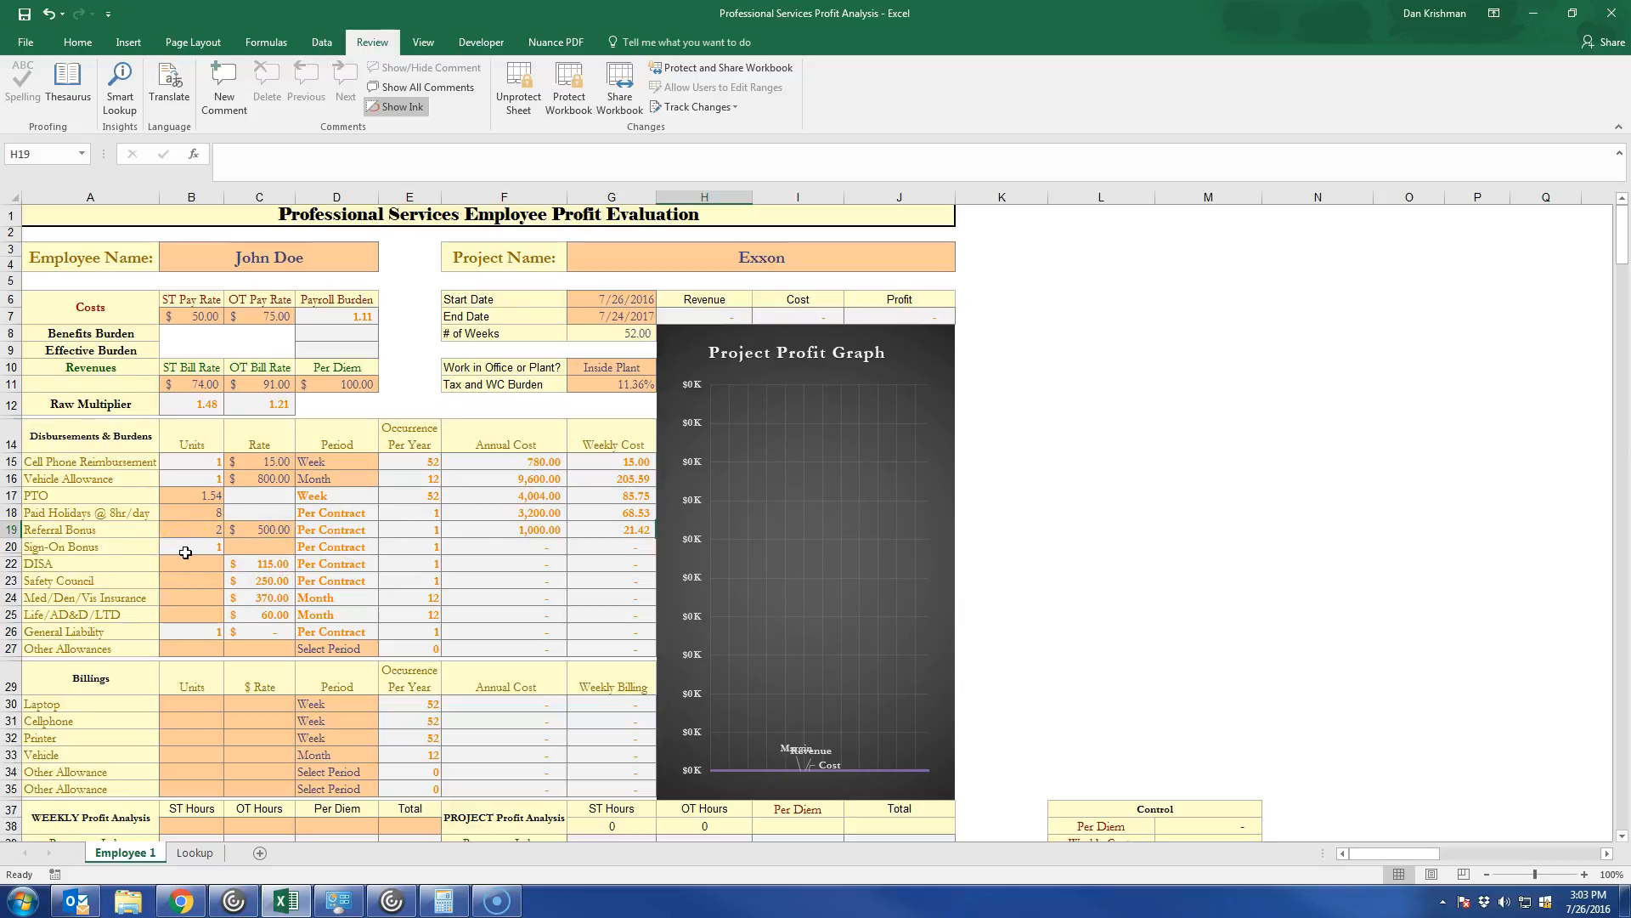
Set the Sign-On Bonus rate to 1000.
{"action": "left_click", "coordinate": [260, 549]}
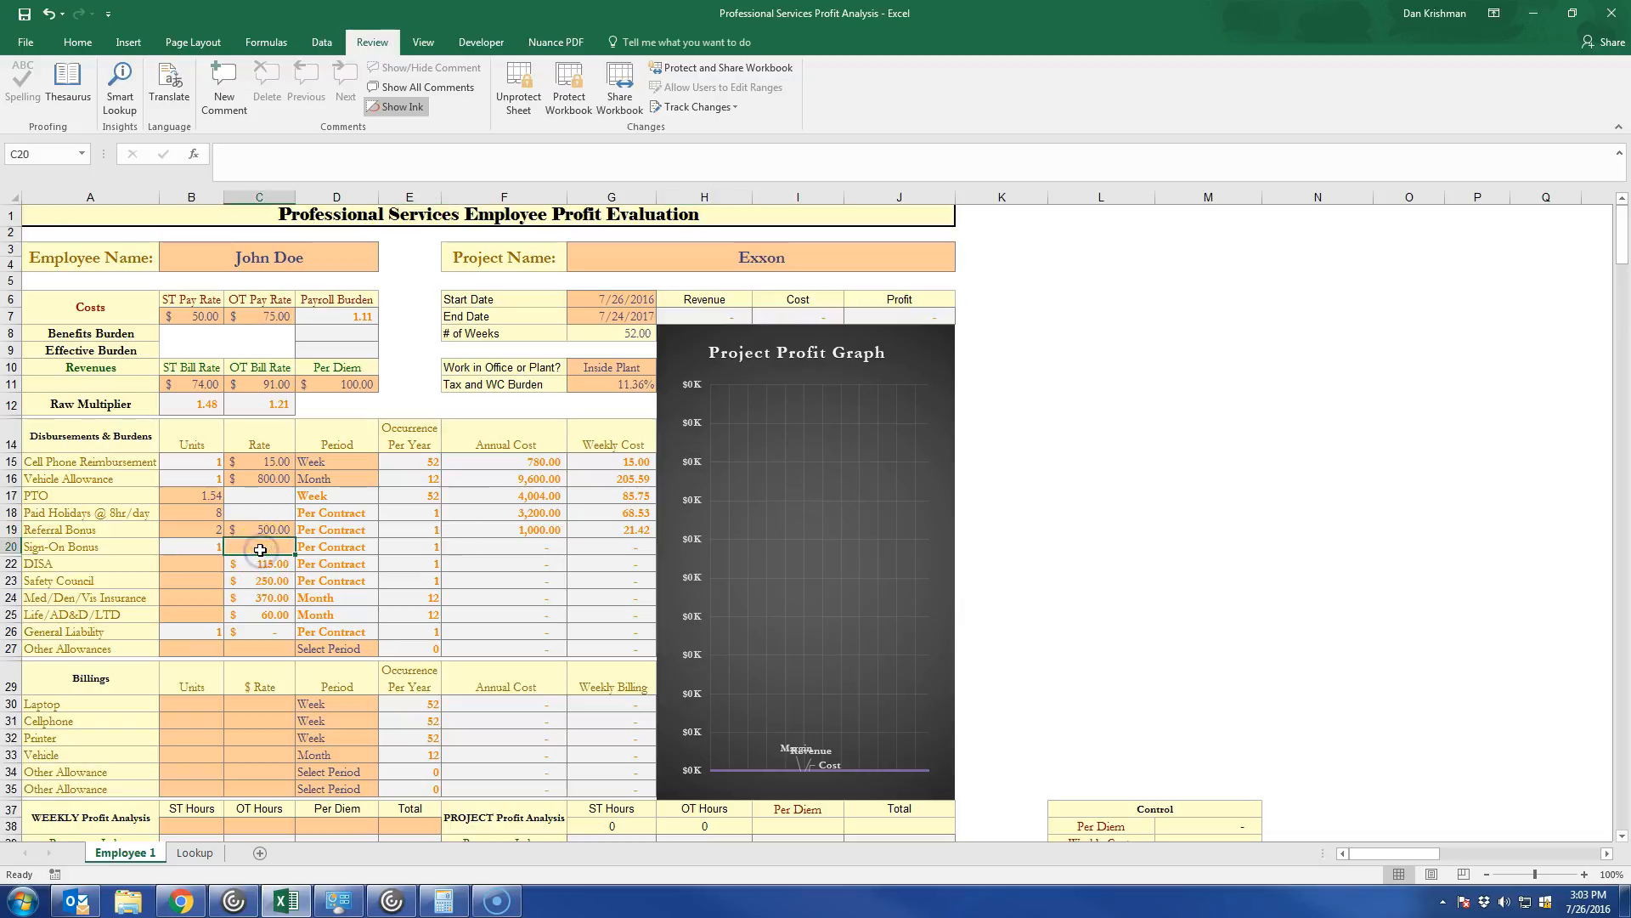
{"action": "type", "text": "1,00"}
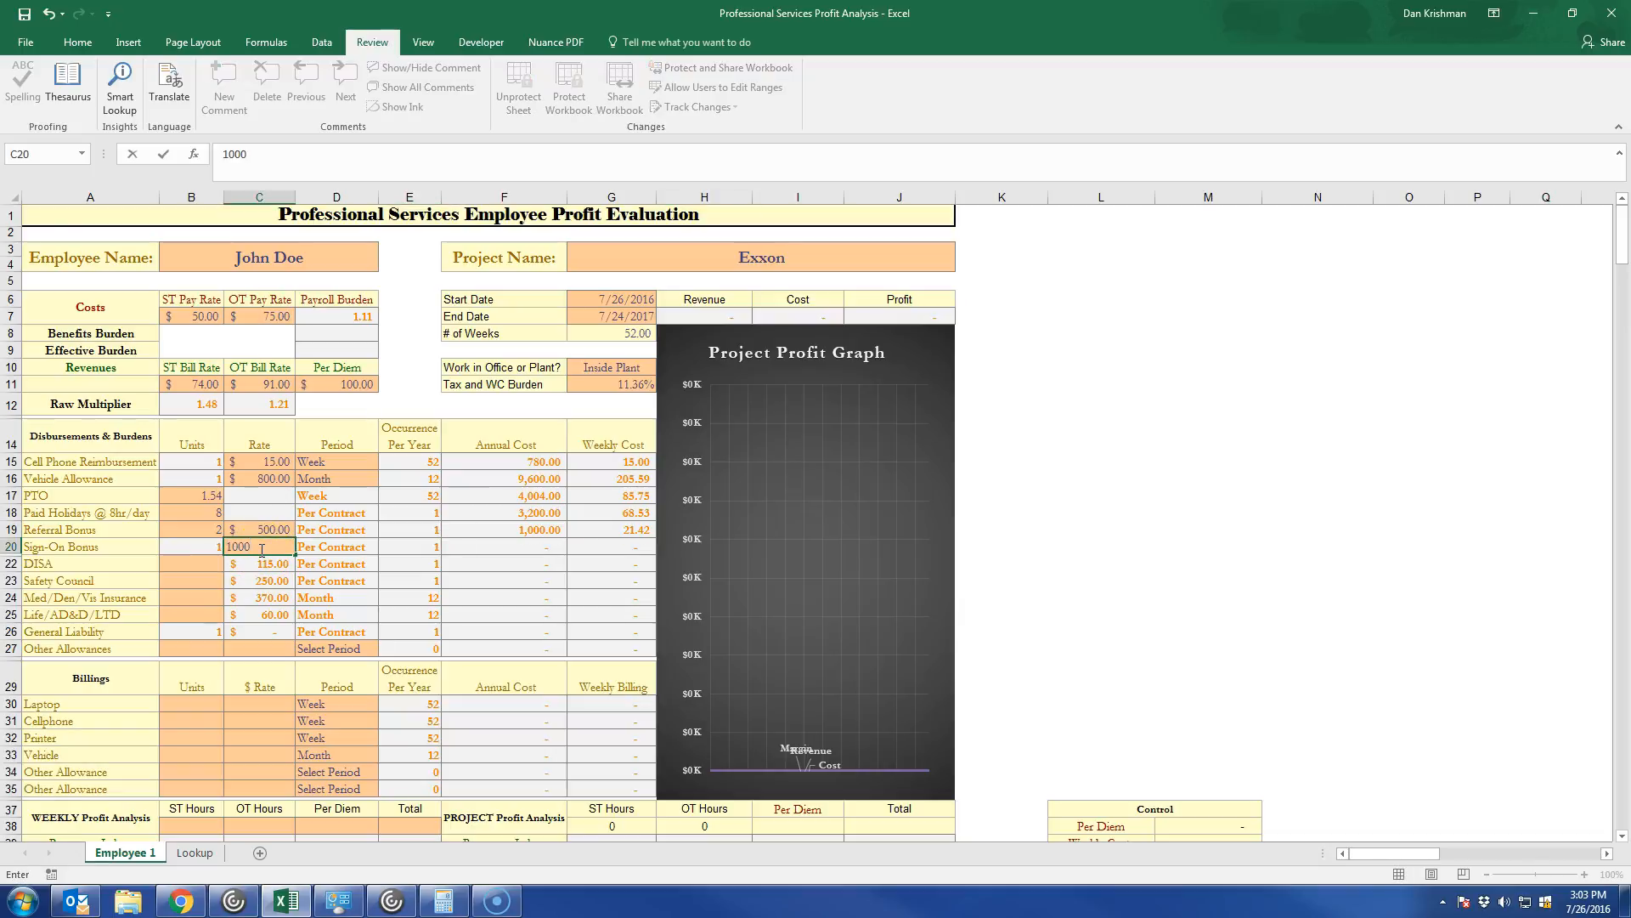
{"action": "type", "text": "0"}
{"action": "key", "text": "Return"}
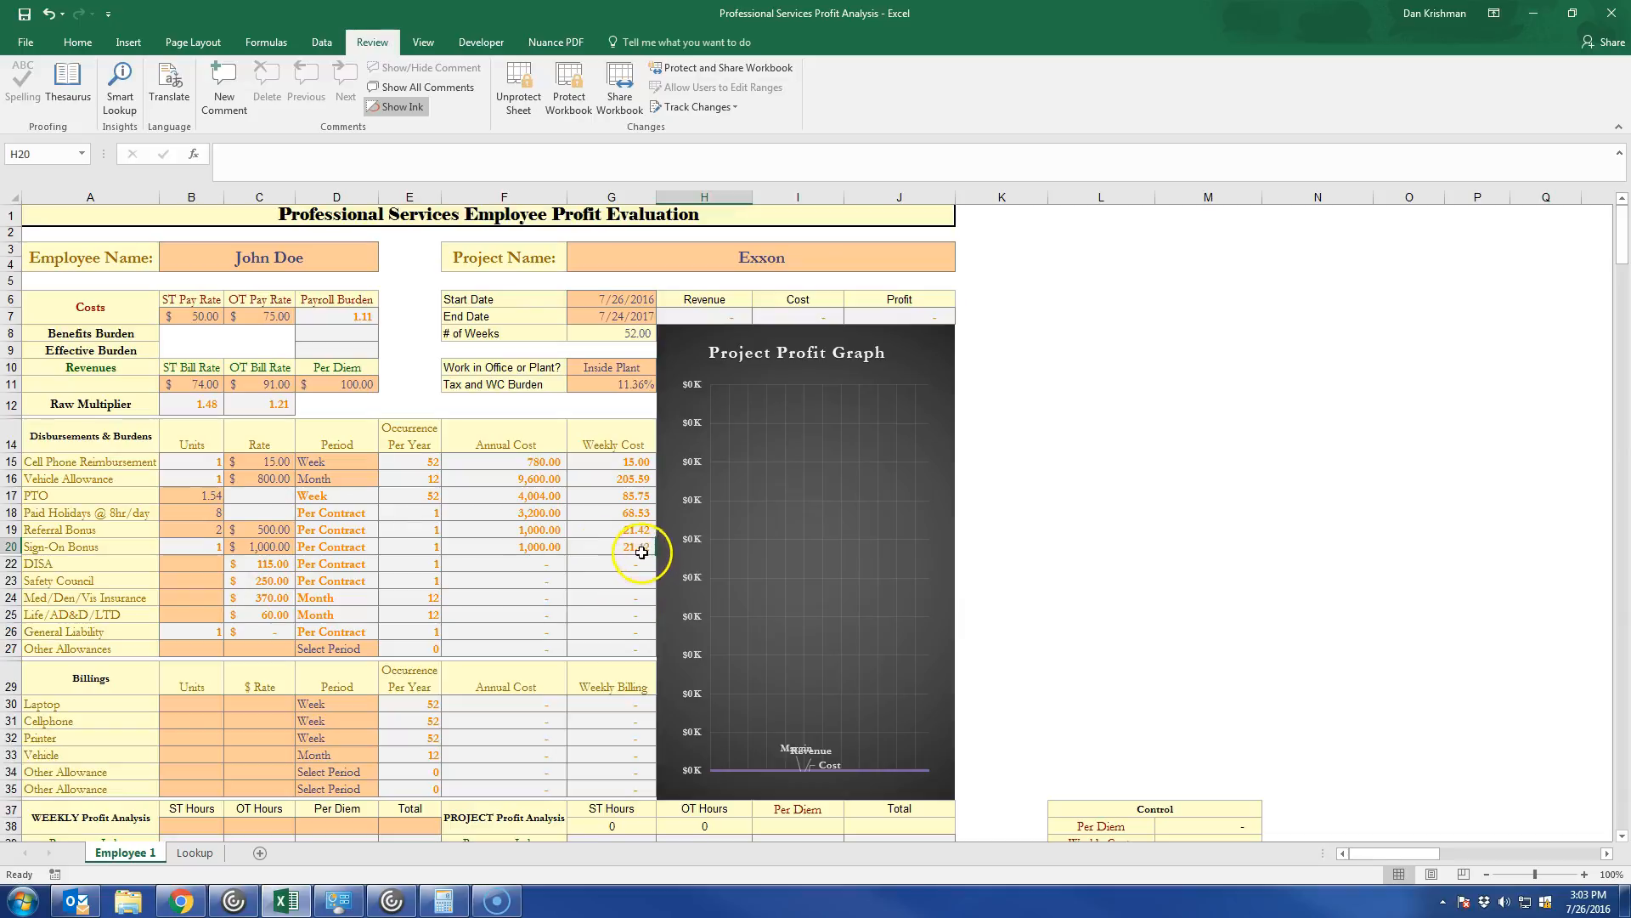
Enter 1 unit each for DISA and Safety Council so the company pays for both.
{"action": "left_click", "coordinate": [177, 564]}
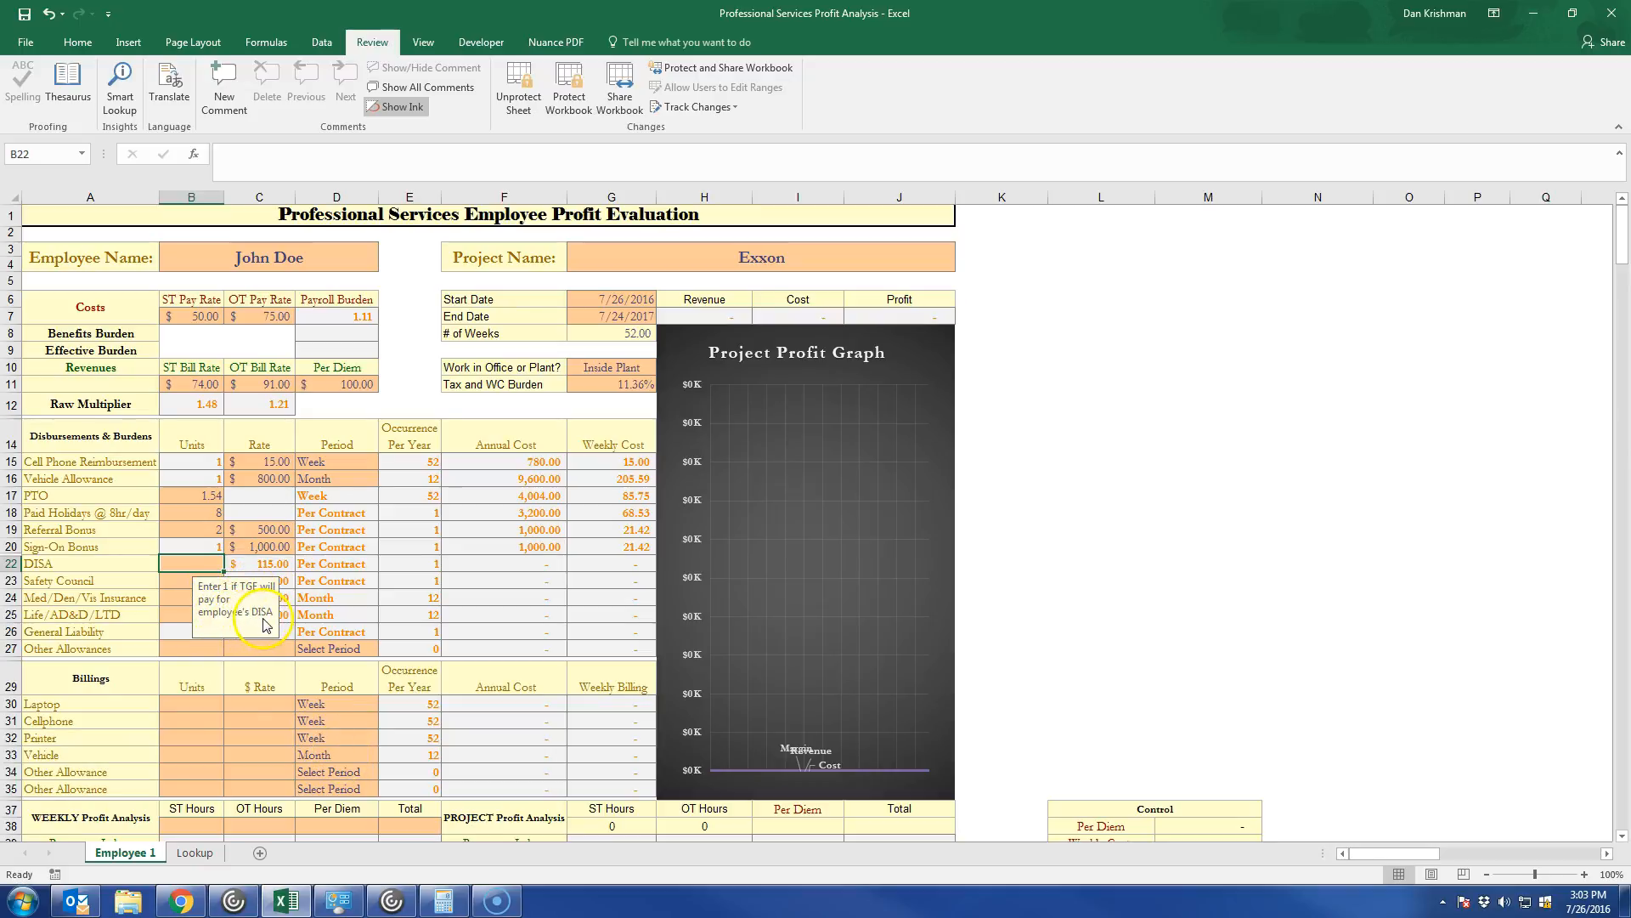
{"action": "type", "text": "1"}
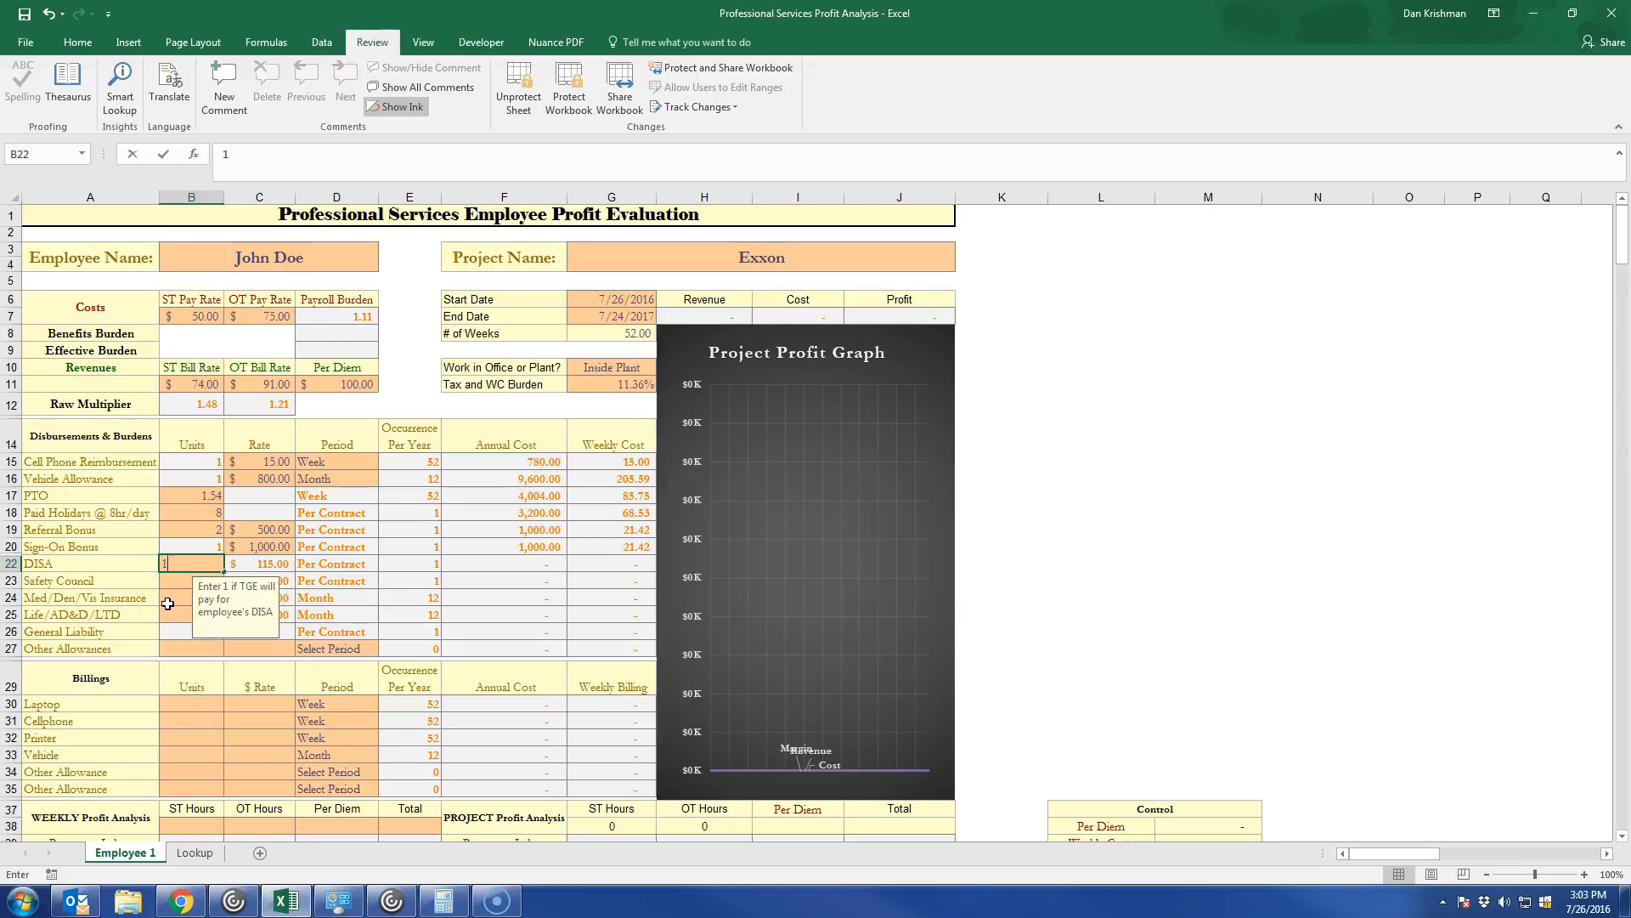
{"action": "key", "text": "Return"}
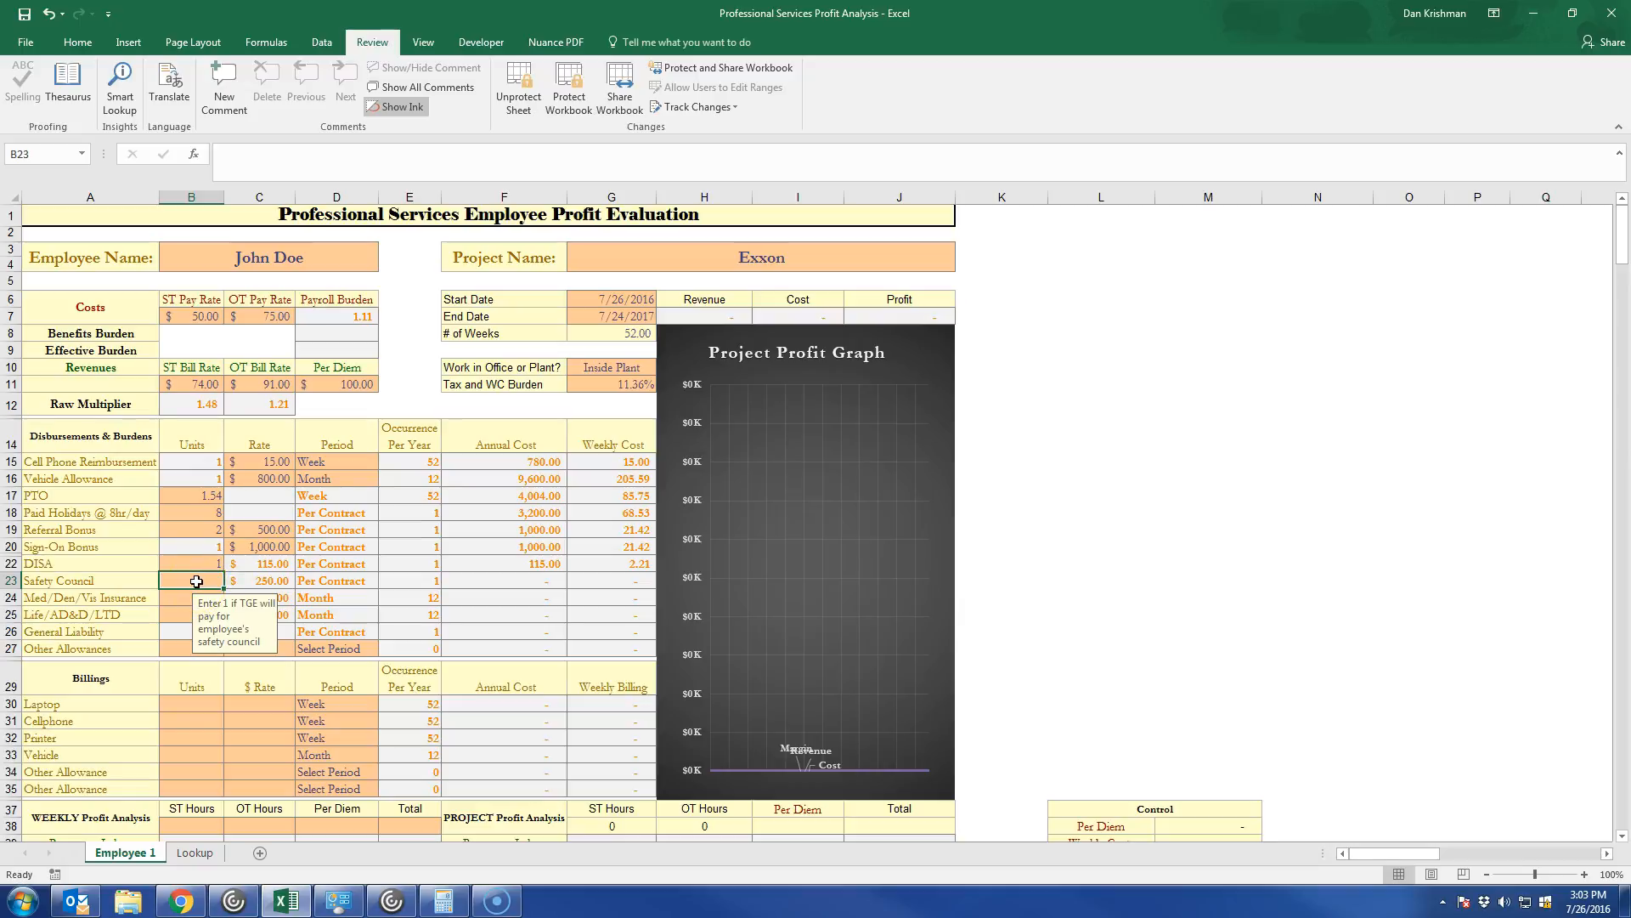
{"action": "type", "text": "1"}
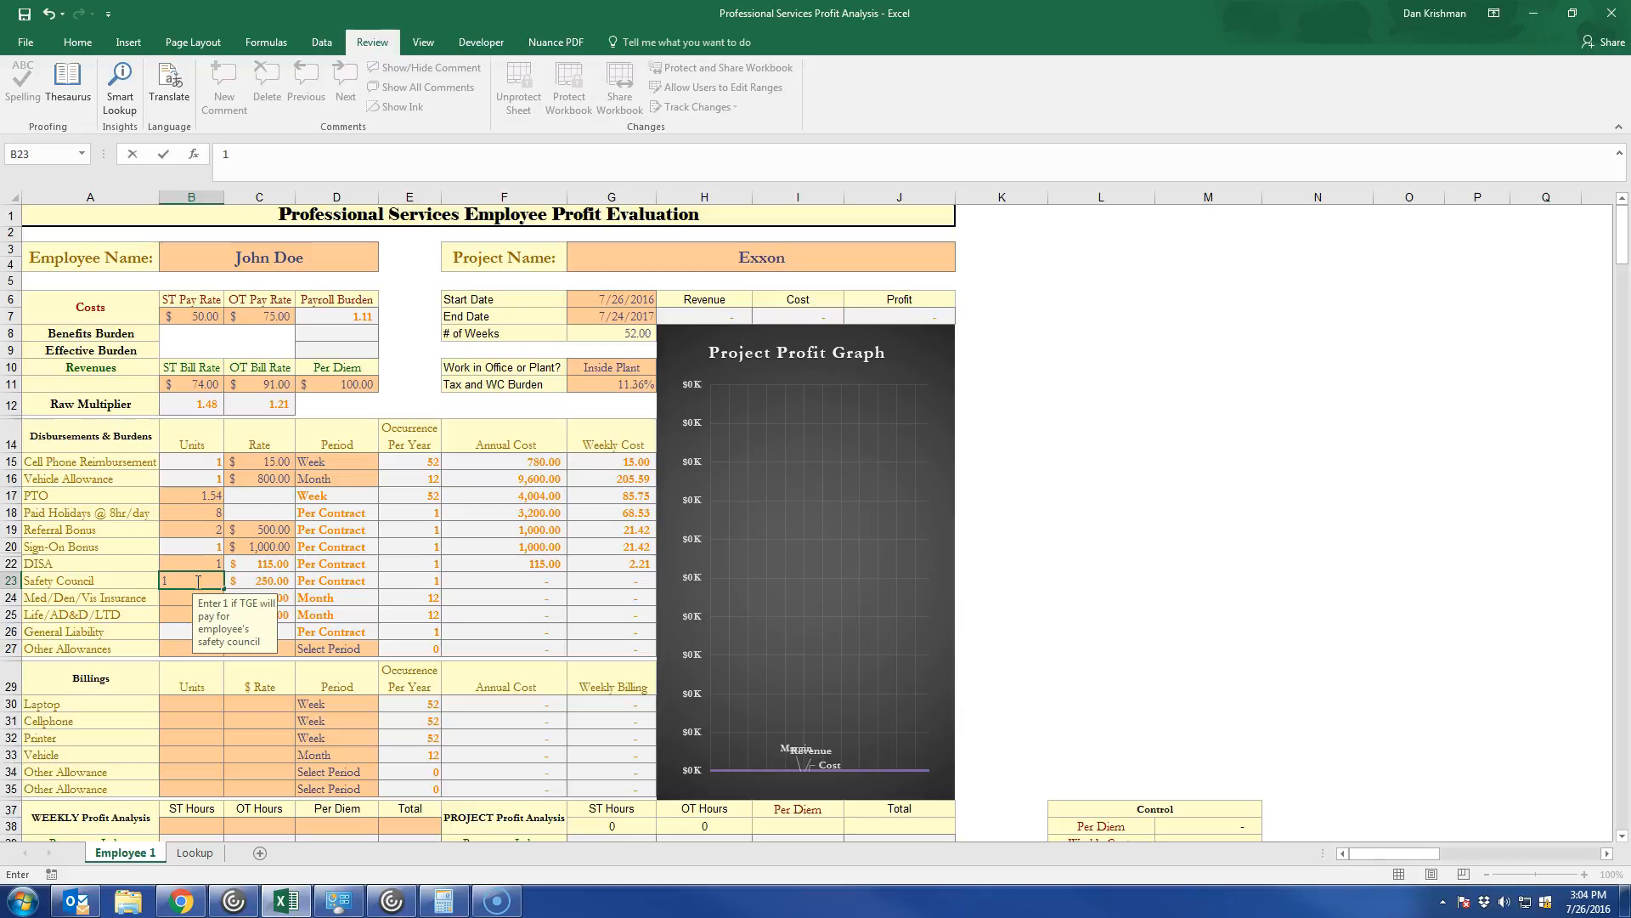
{"action": "key", "text": "Return"}
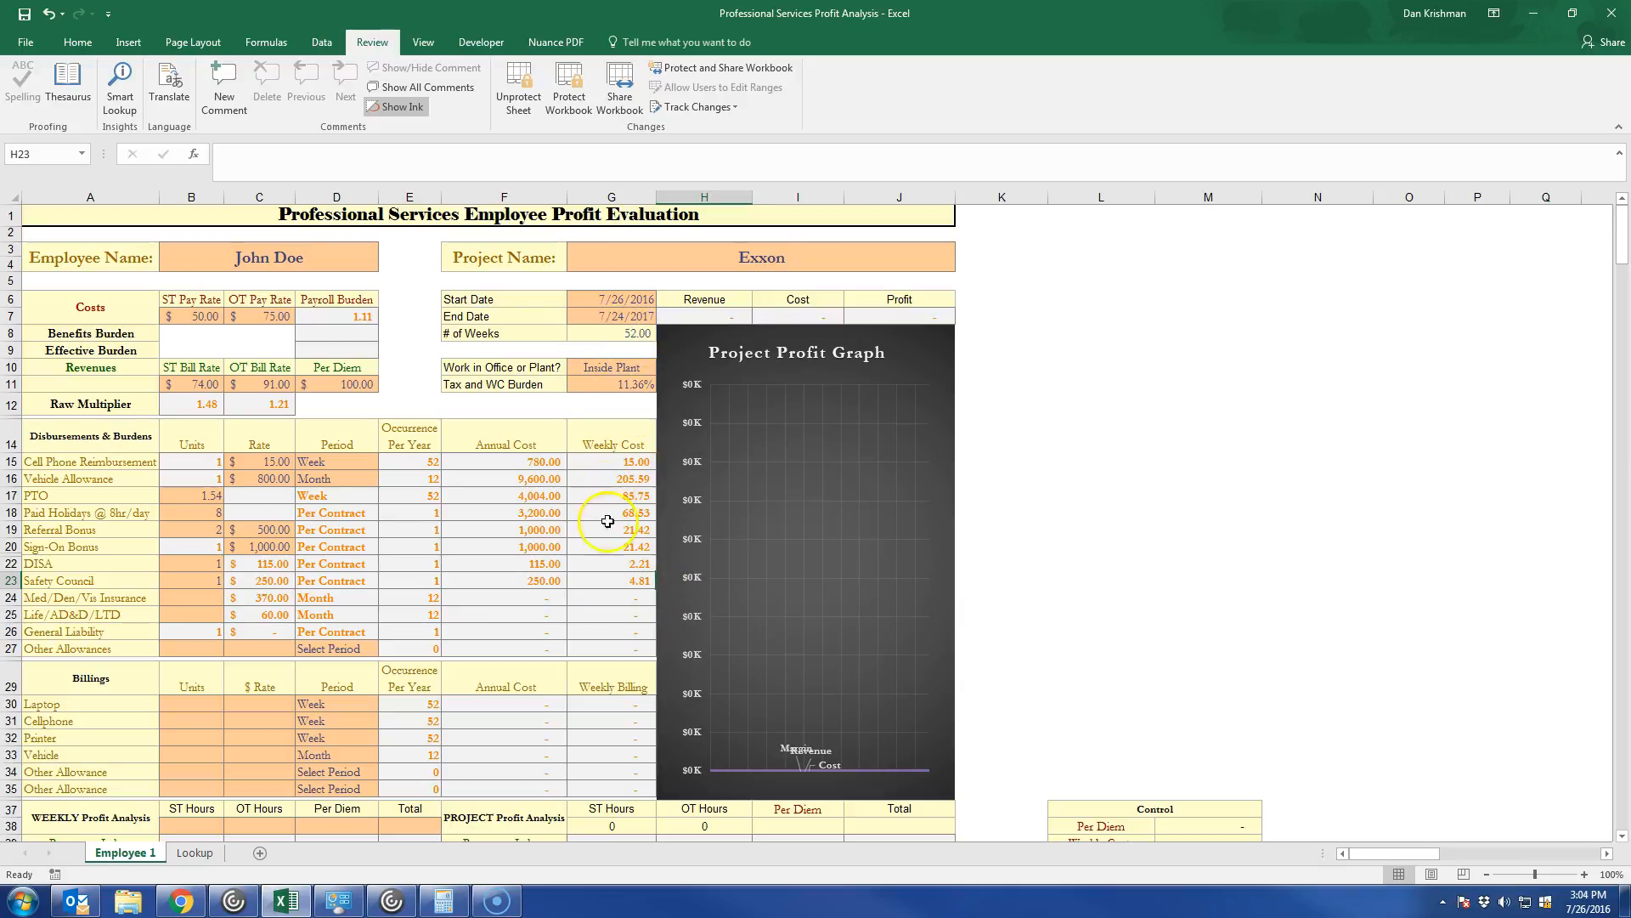
Enter 1 unit each for Med/Den/Vis Insurance and Life/AD&D/LTD in the Disbursements & Burdens section.
{"action": "left_click", "coordinate": [211, 595]}
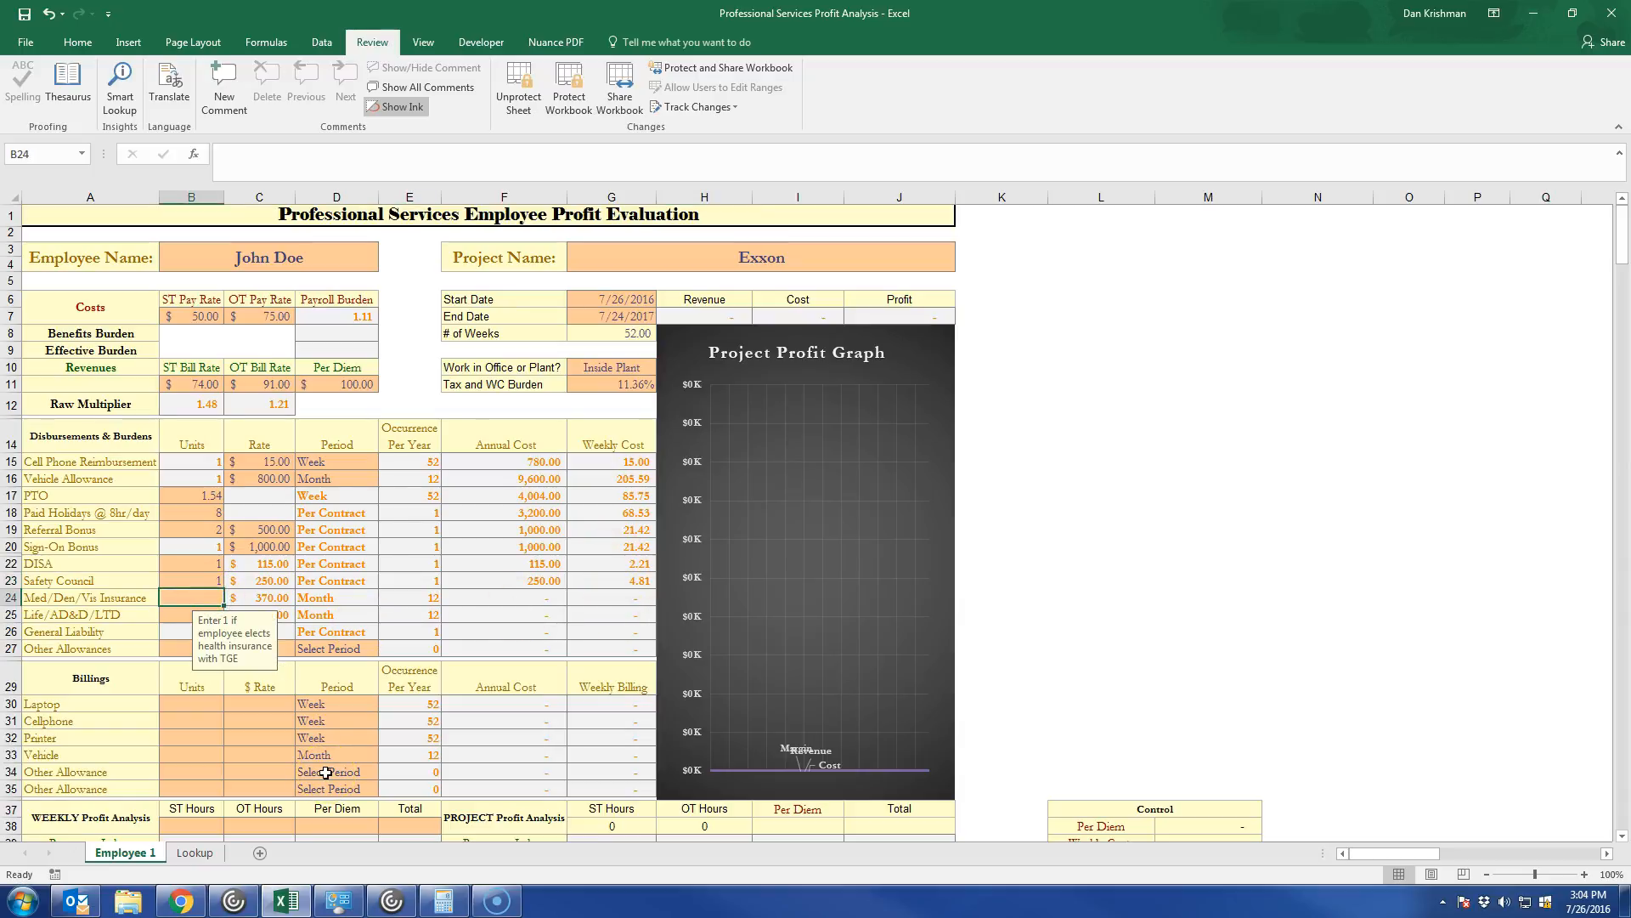
{"action": "type", "text": "1"}
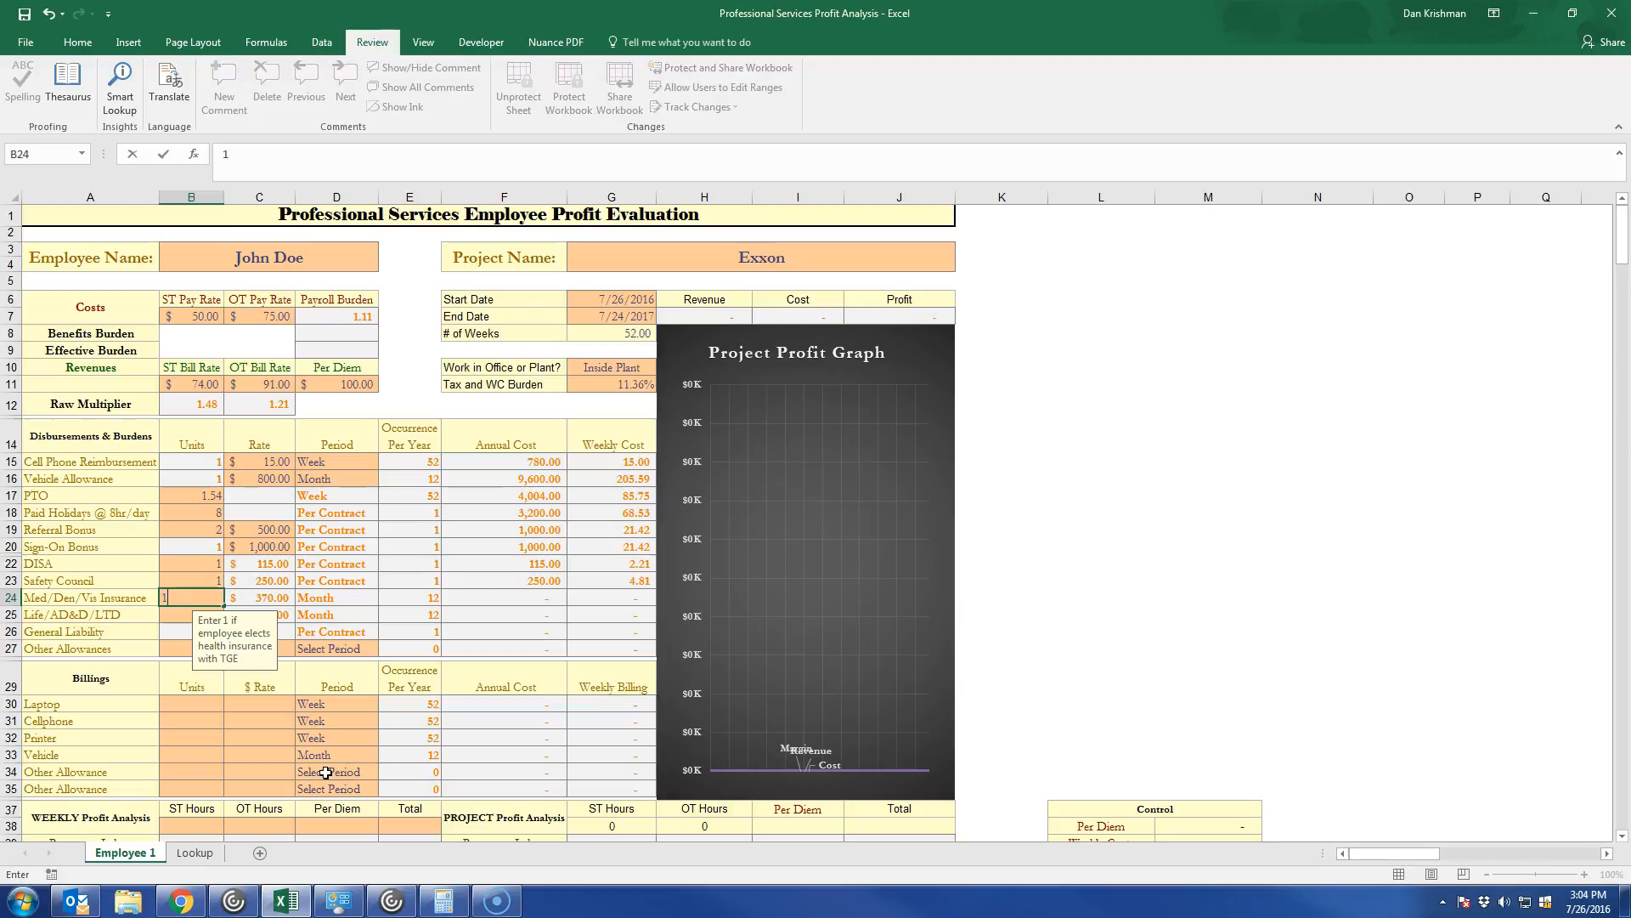
{"action": "key", "text": "Return"}
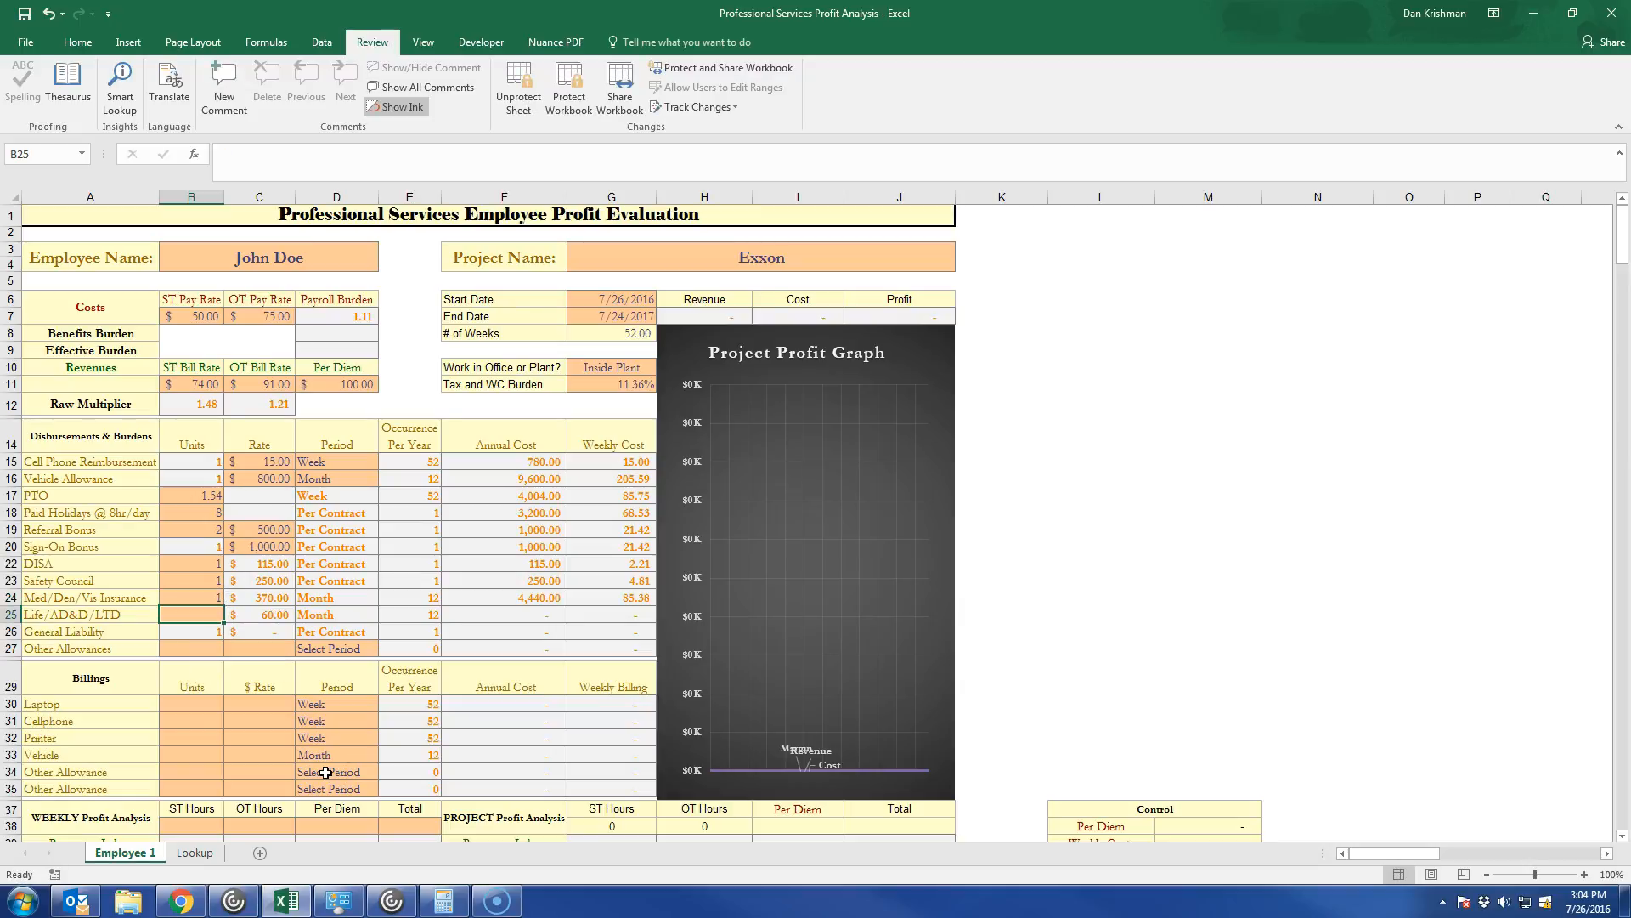
{"action": "type", "text": "1"}
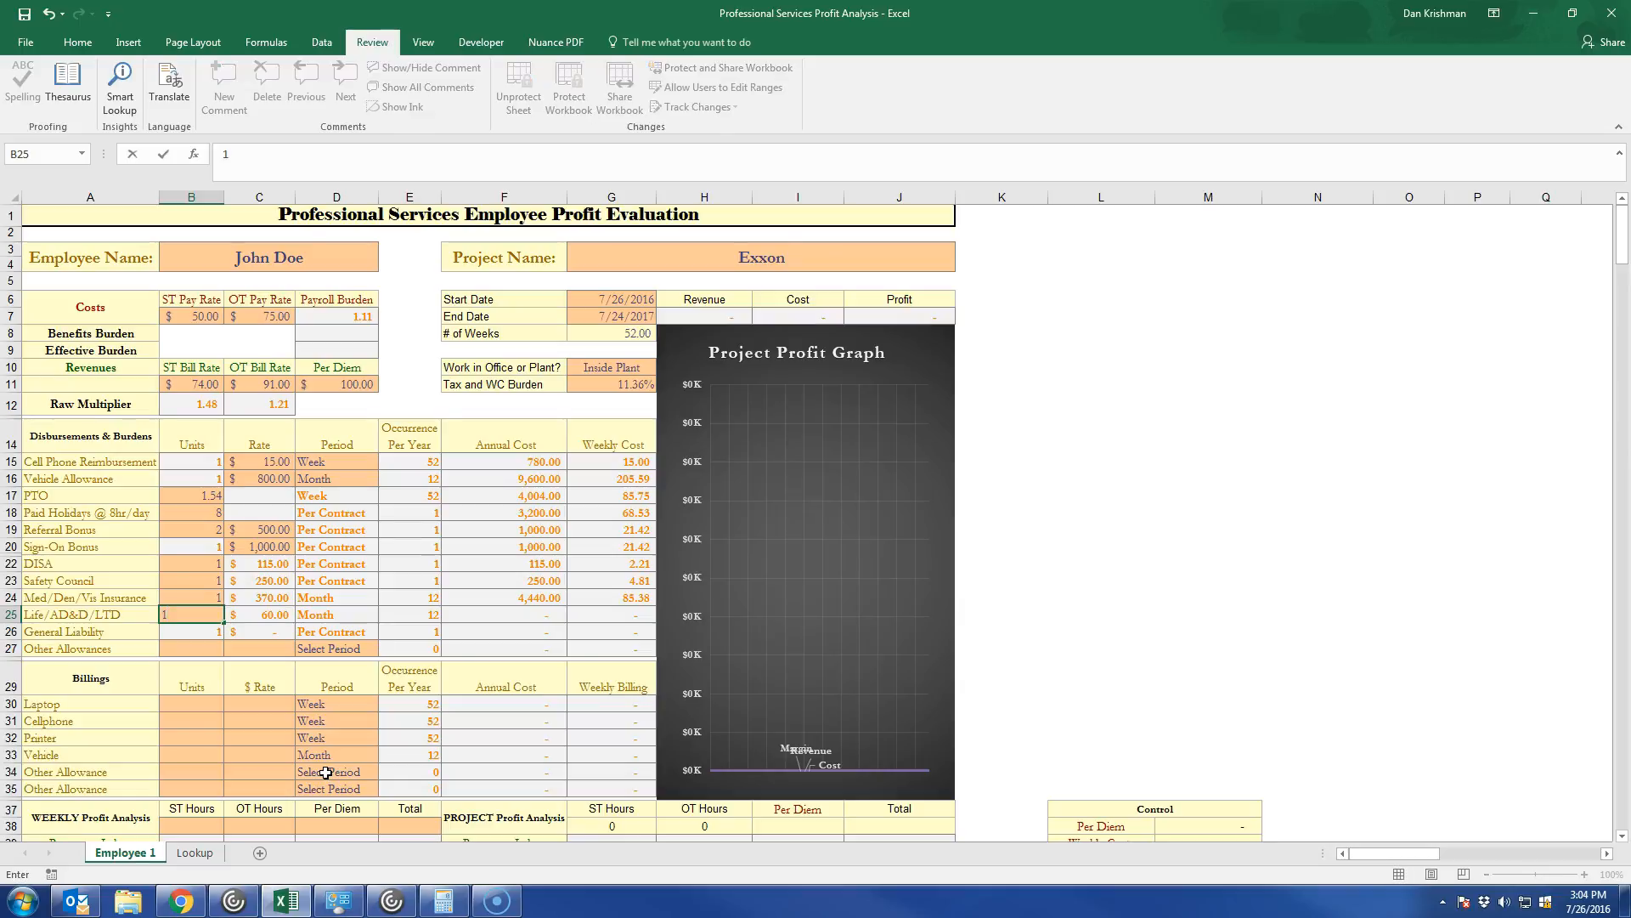
{"action": "key", "text": "Return"}
{"action": "key", "text": "Return"}
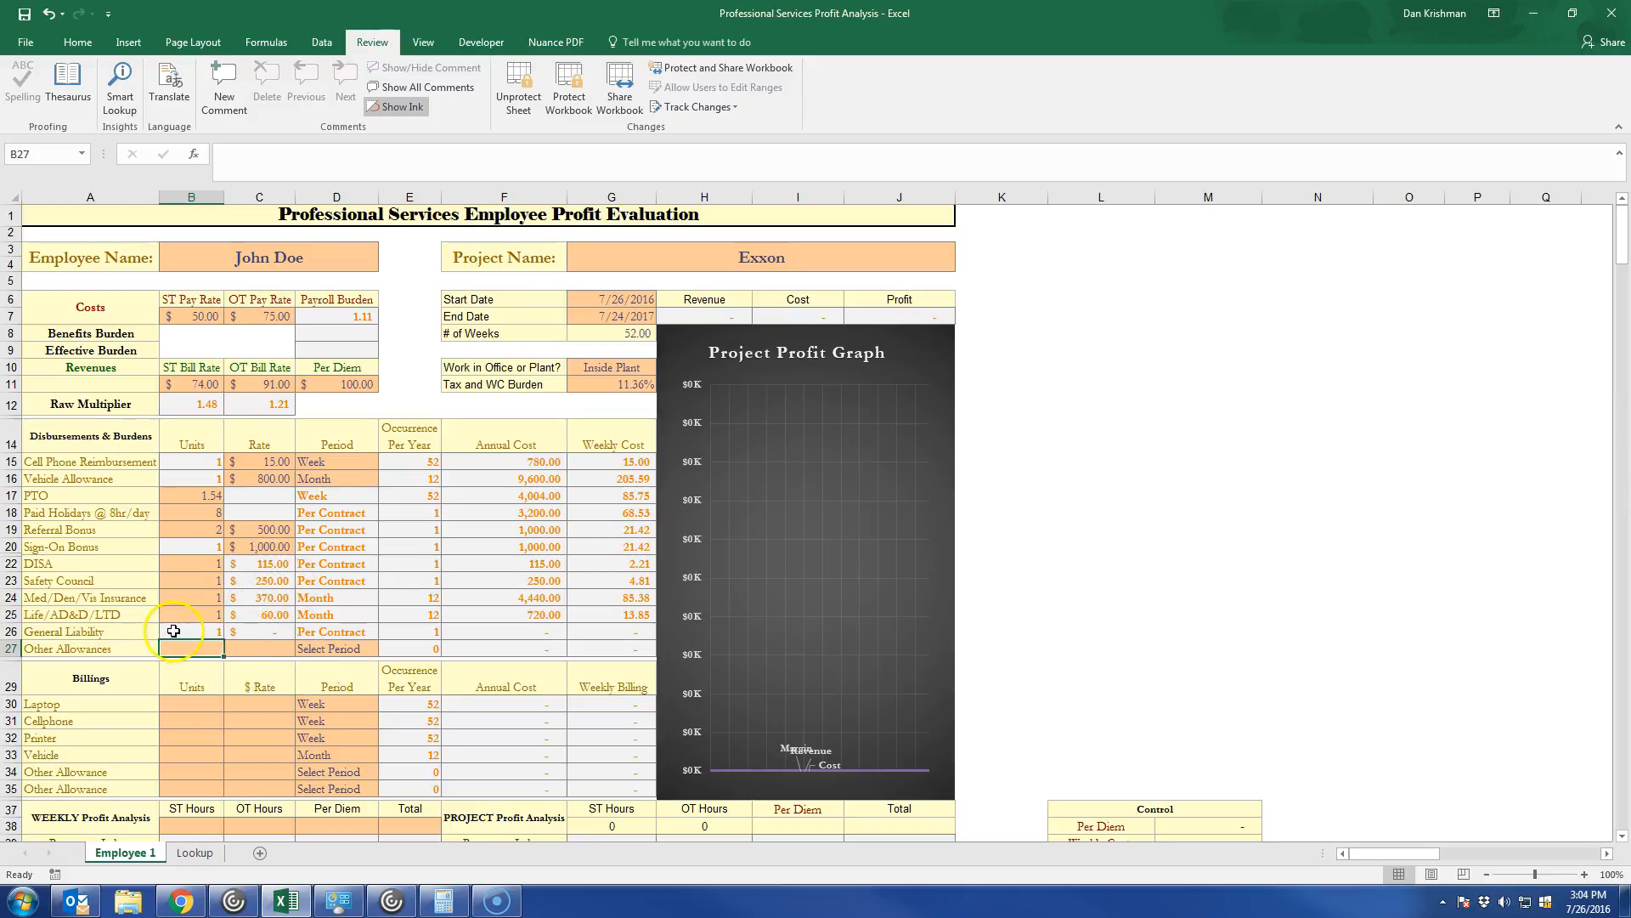
Fill in the Laptop row of the Billings section with 1 unit at a rate of 200.
{"action": "scroll", "coordinate": [255, 633], "scroll_direction": "down", "scroll_amount": 1}
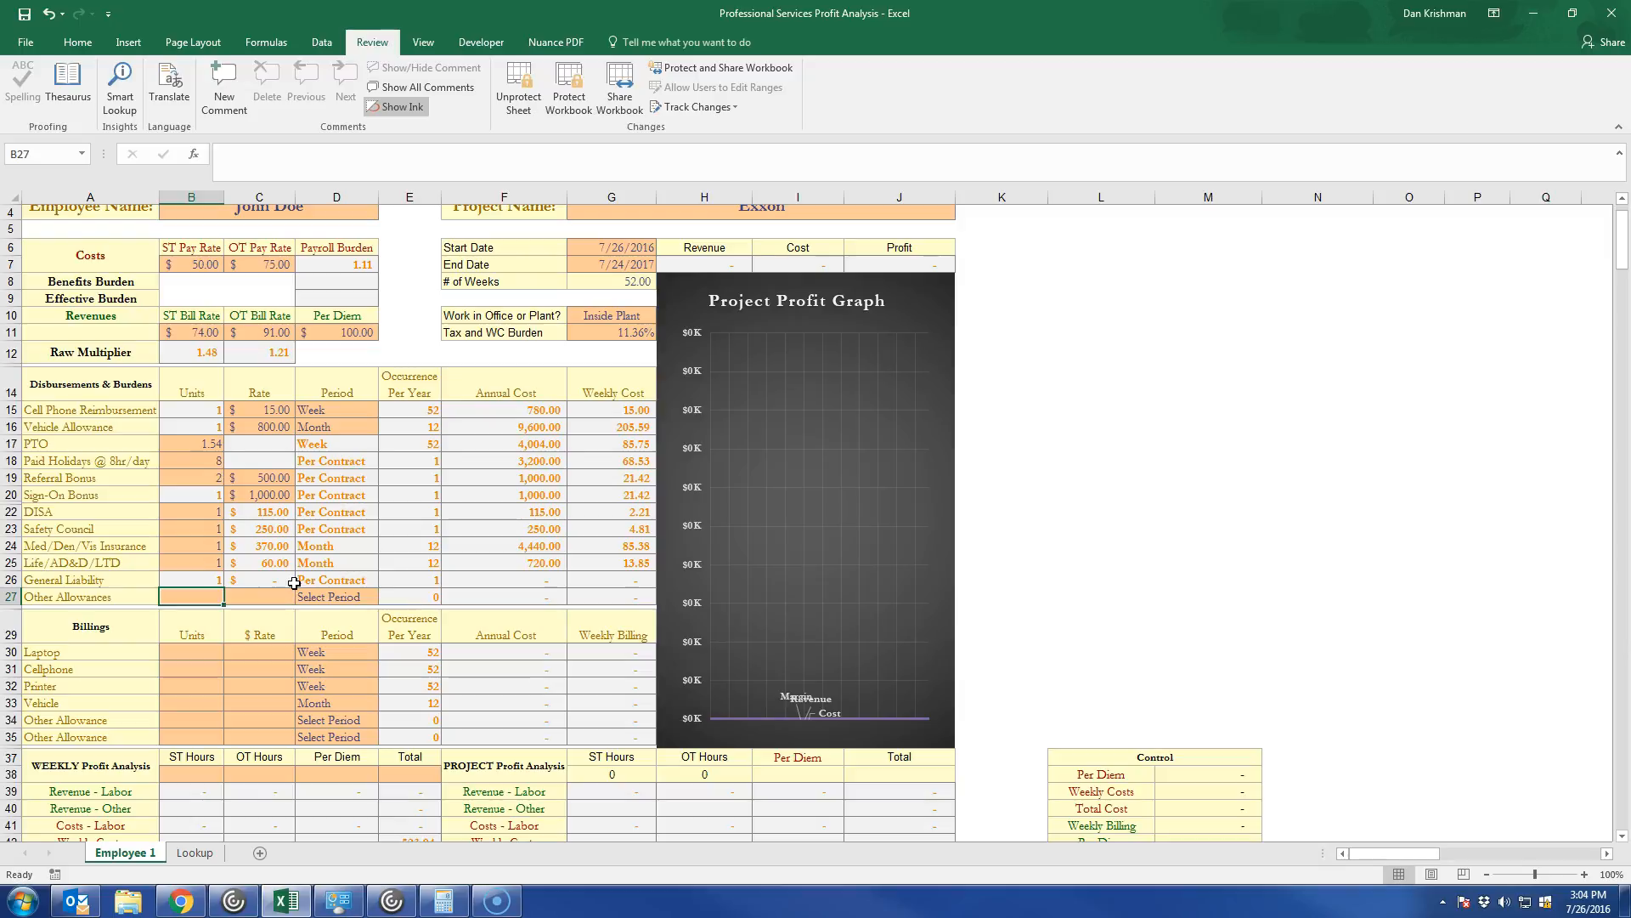
{"action": "scroll", "coordinate": [272, 510], "scroll_direction": "down", "scroll_amount": 3}
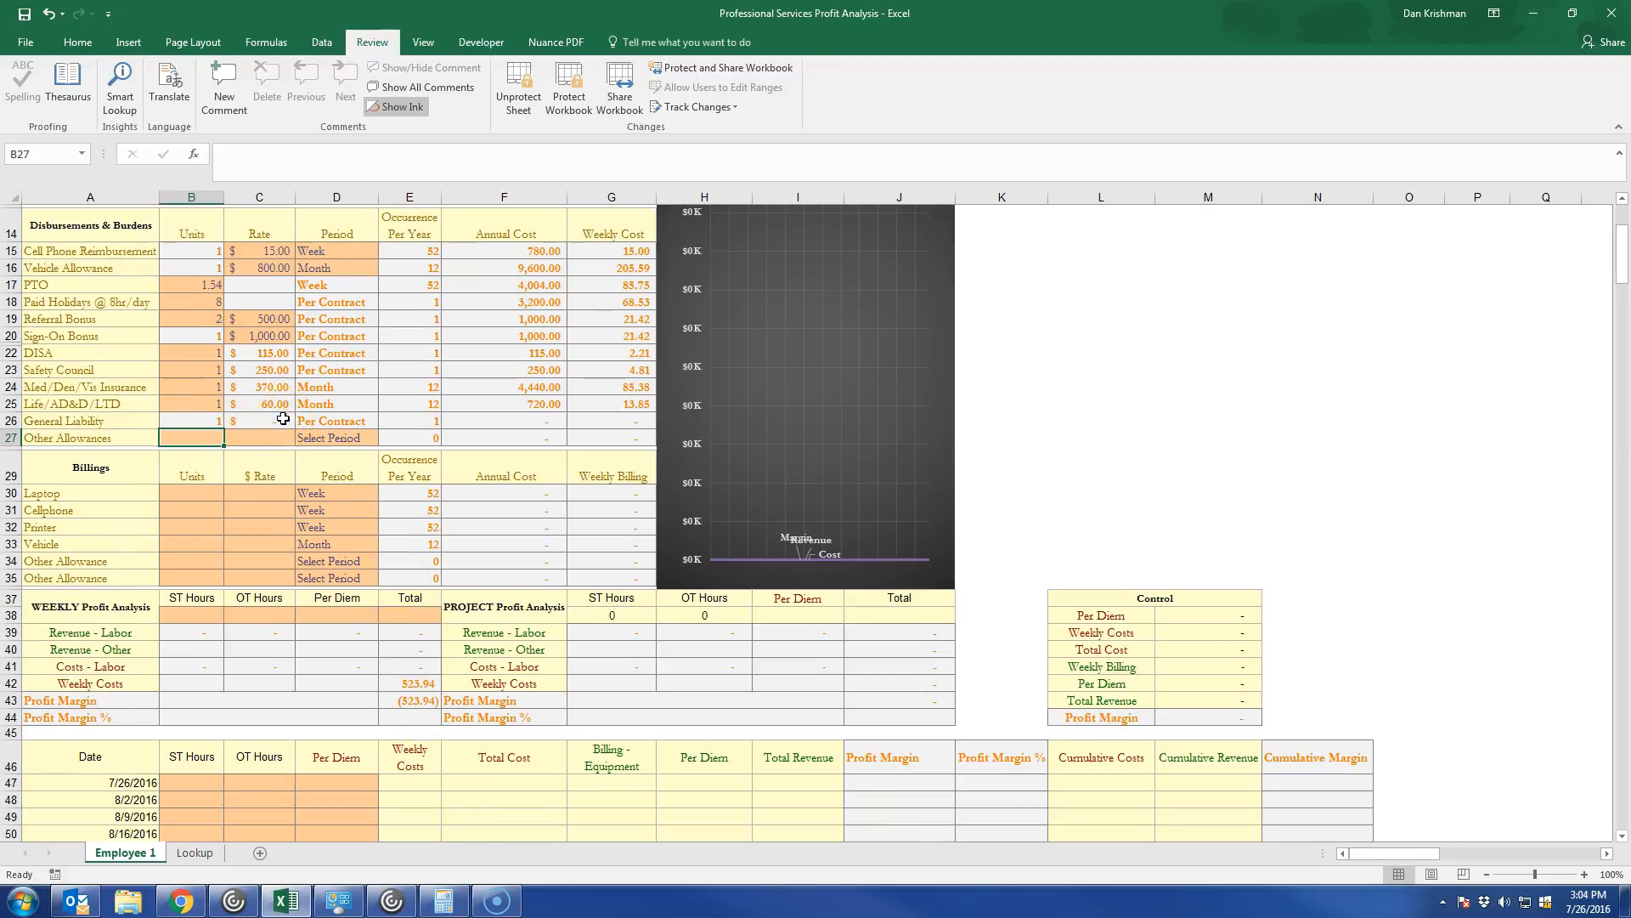
{"action": "left_click", "coordinate": [115, 435]}
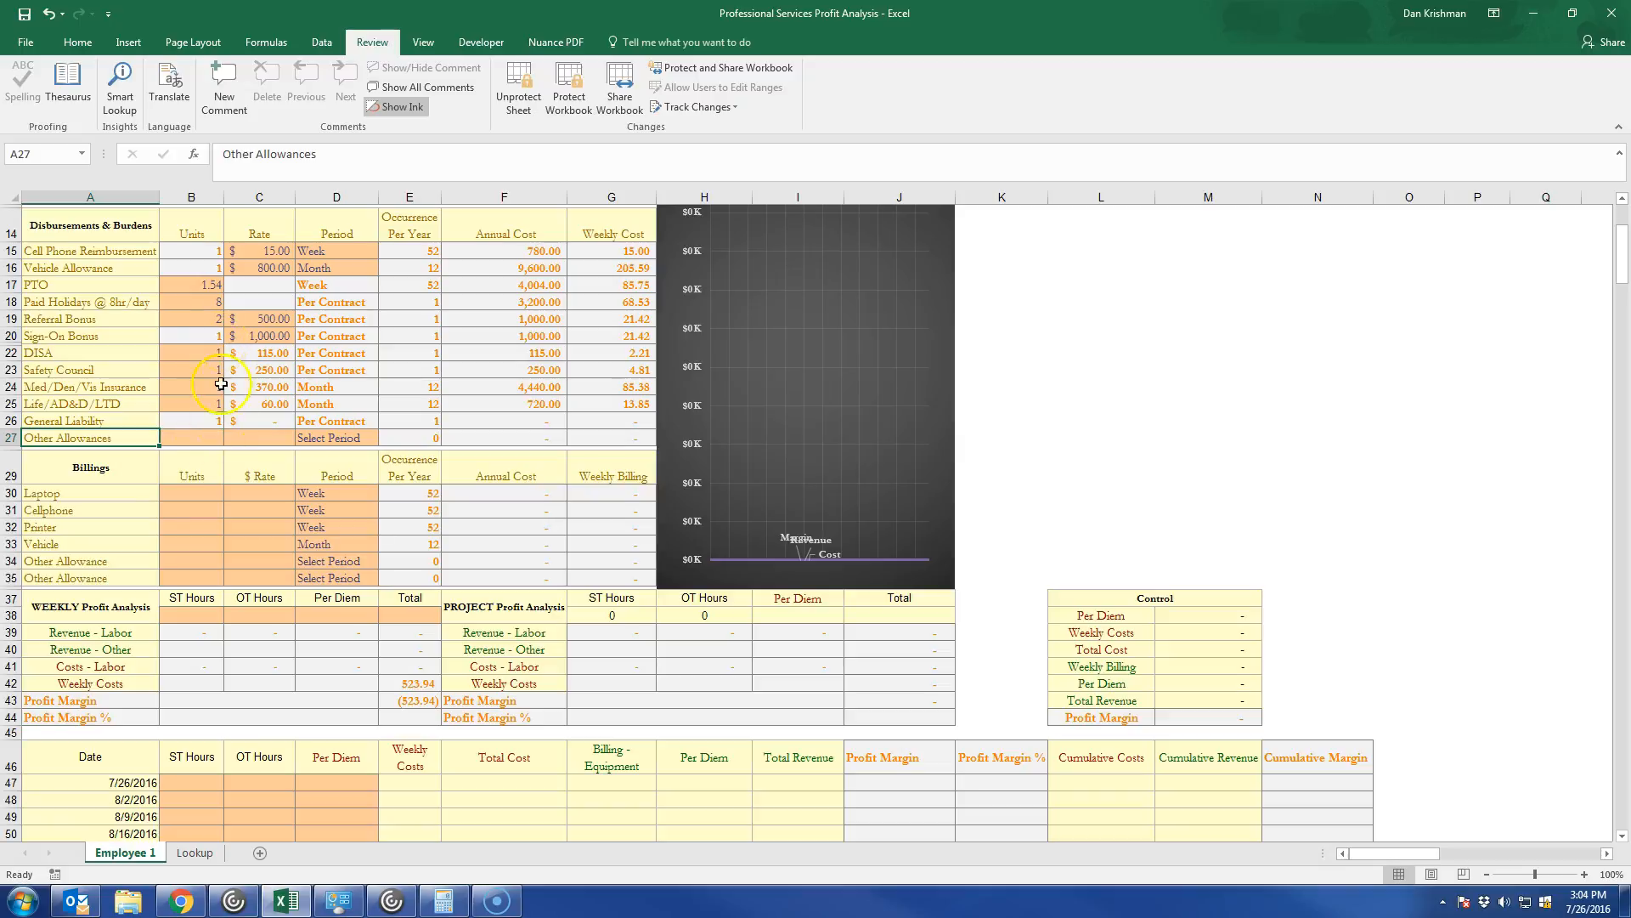
{"action": "left_click", "coordinate": [197, 495]}
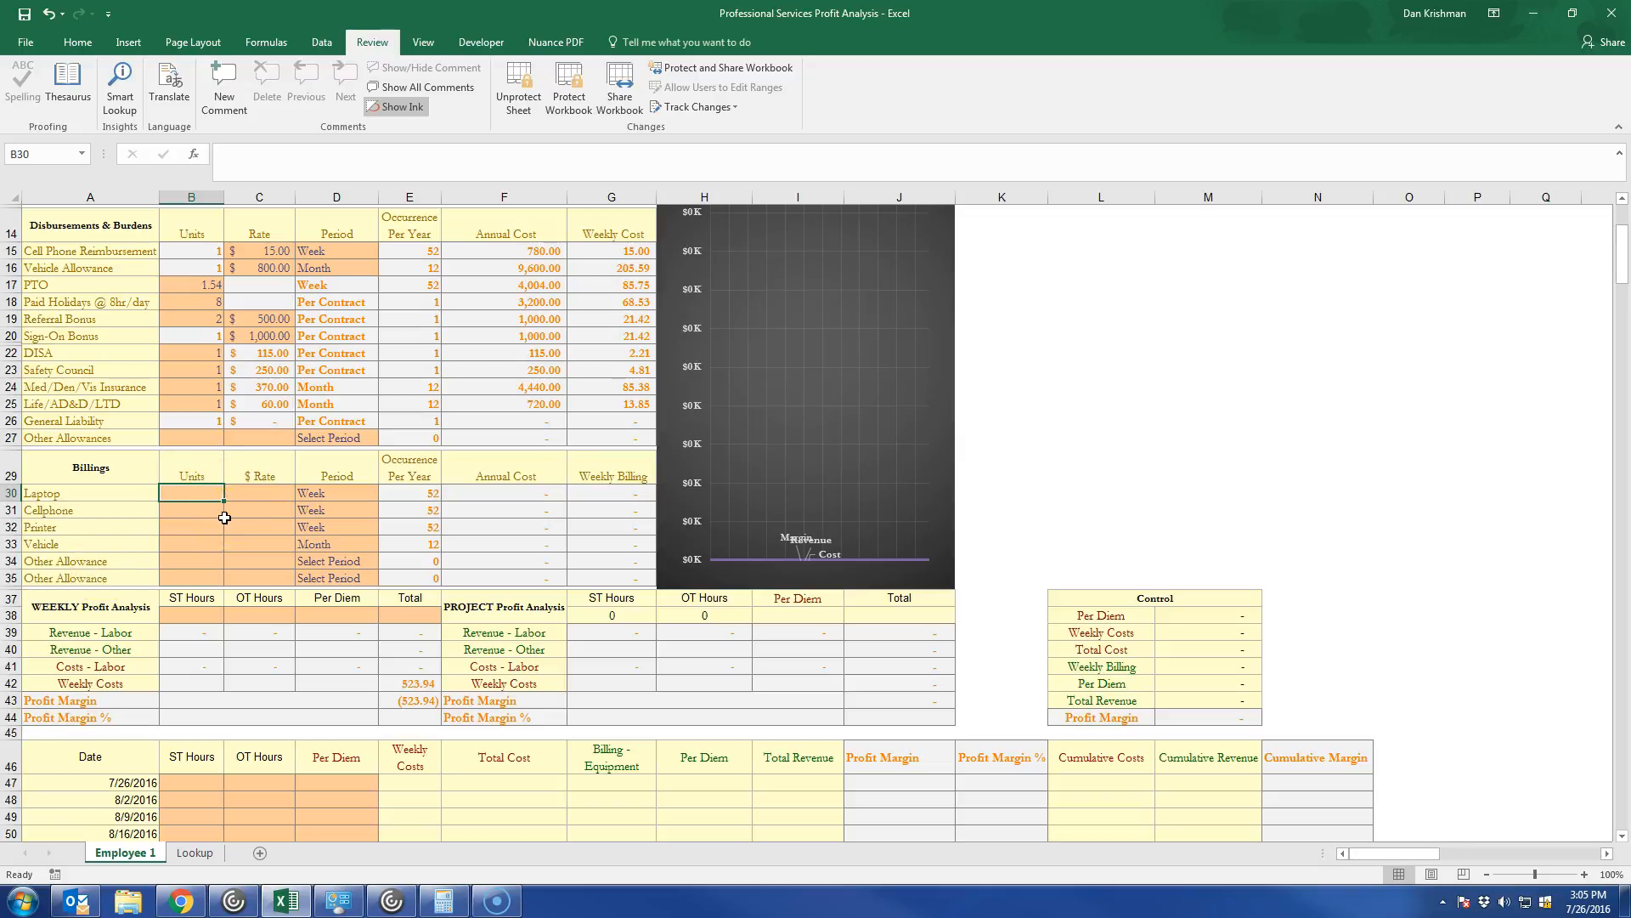
{"action": "type", "text": "1"}
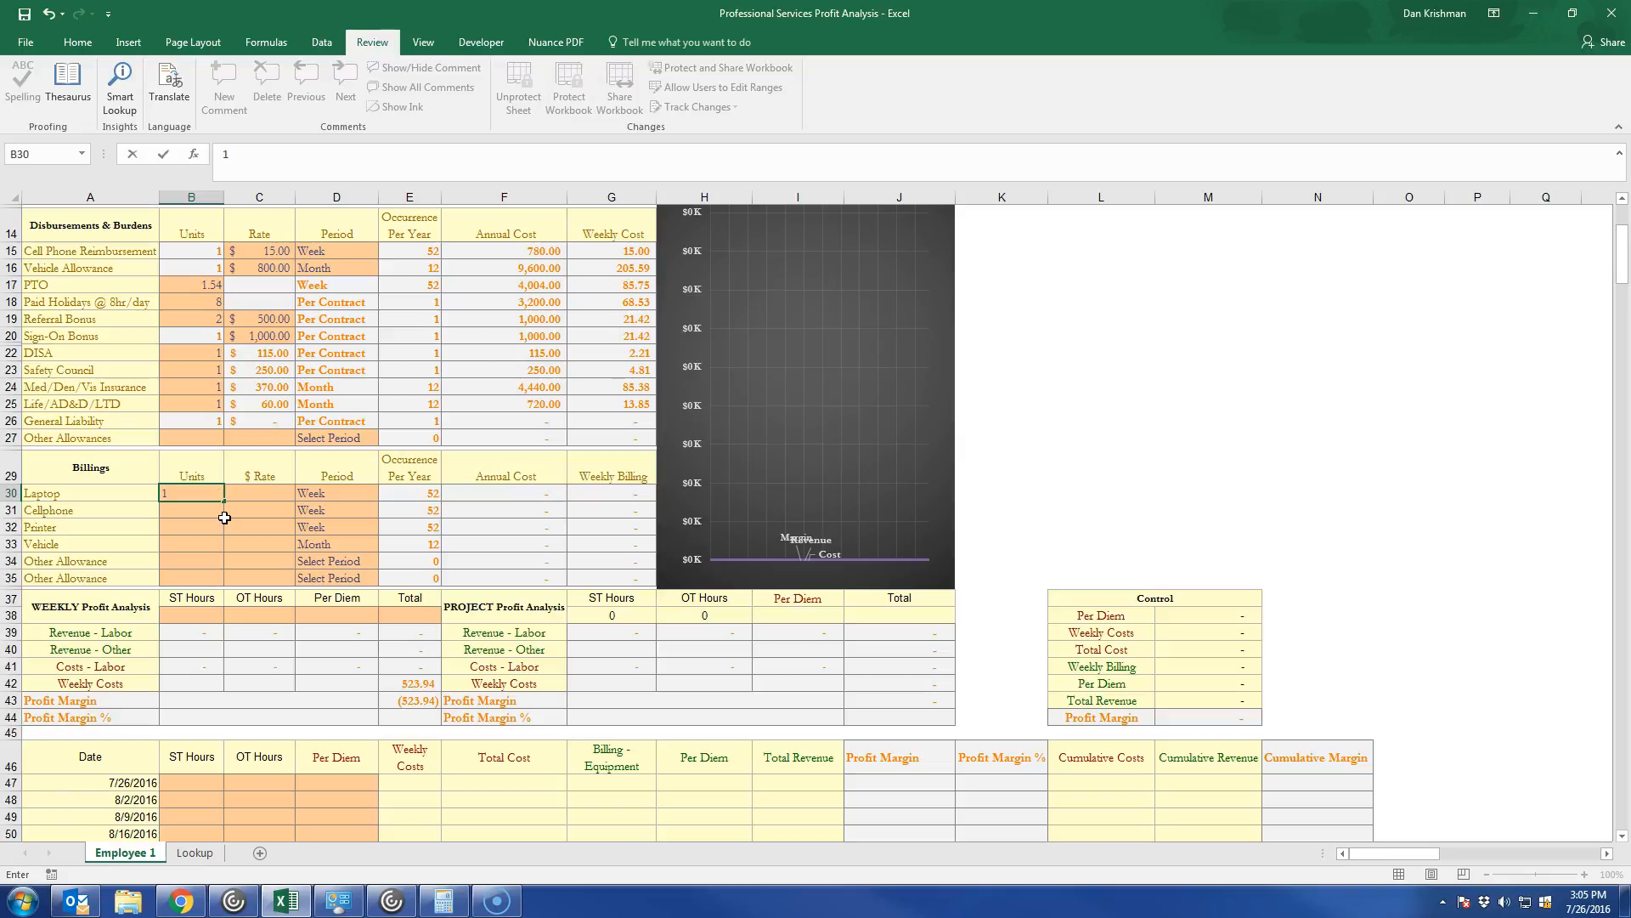
{"action": "key", "text": "Tab"}
{"action": "type", "text": "20"}
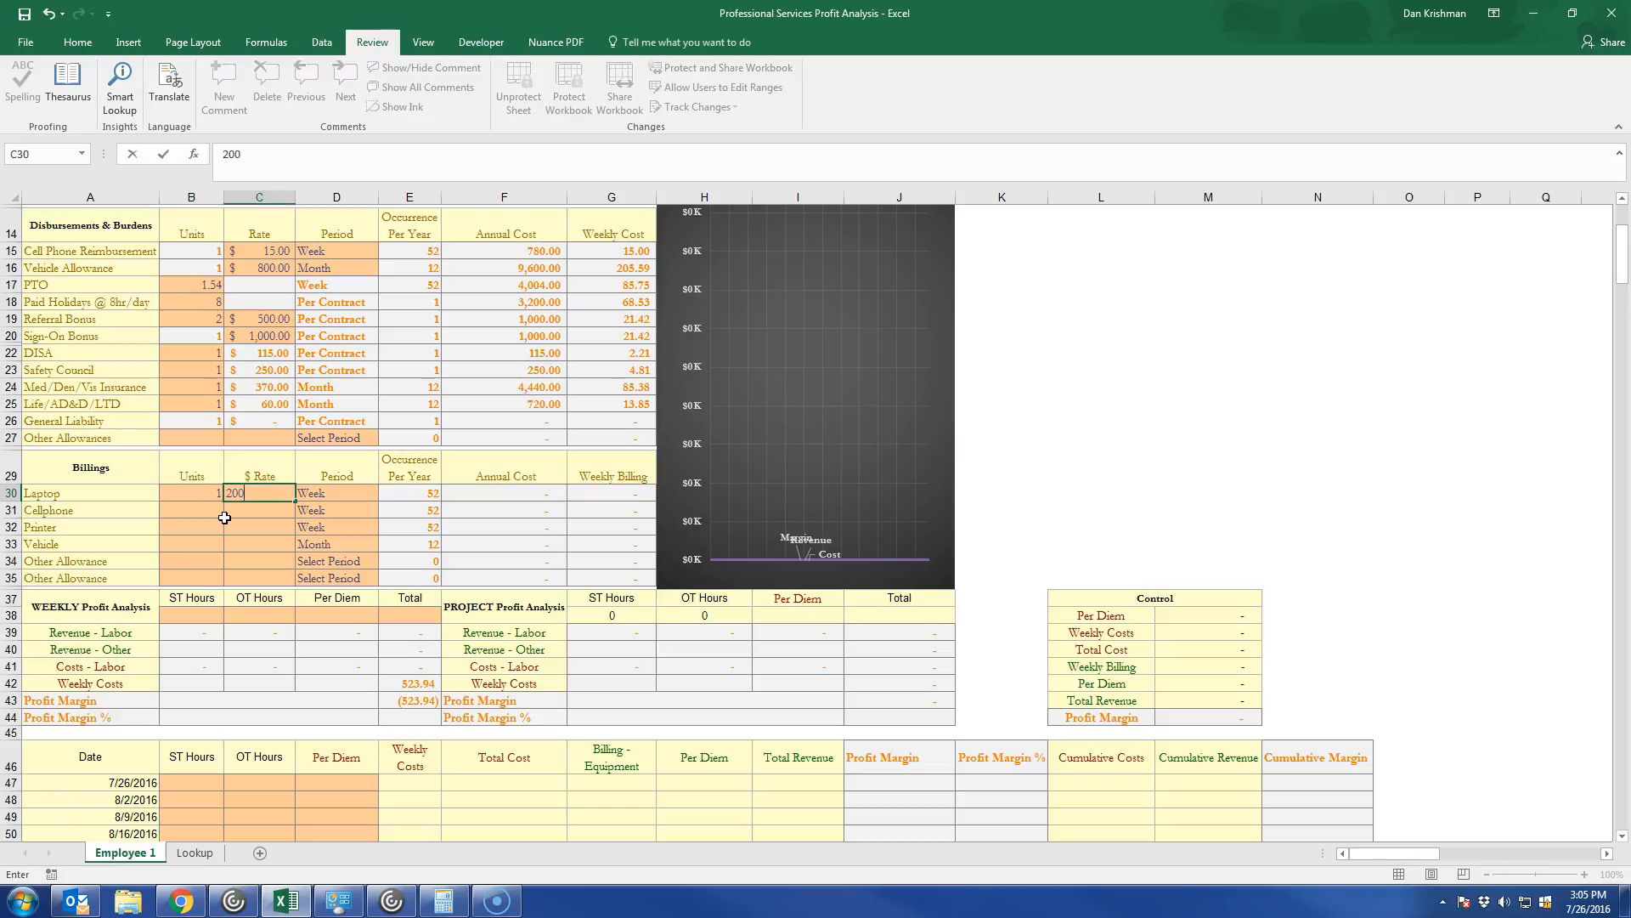
{"action": "key", "text": "Tab"}
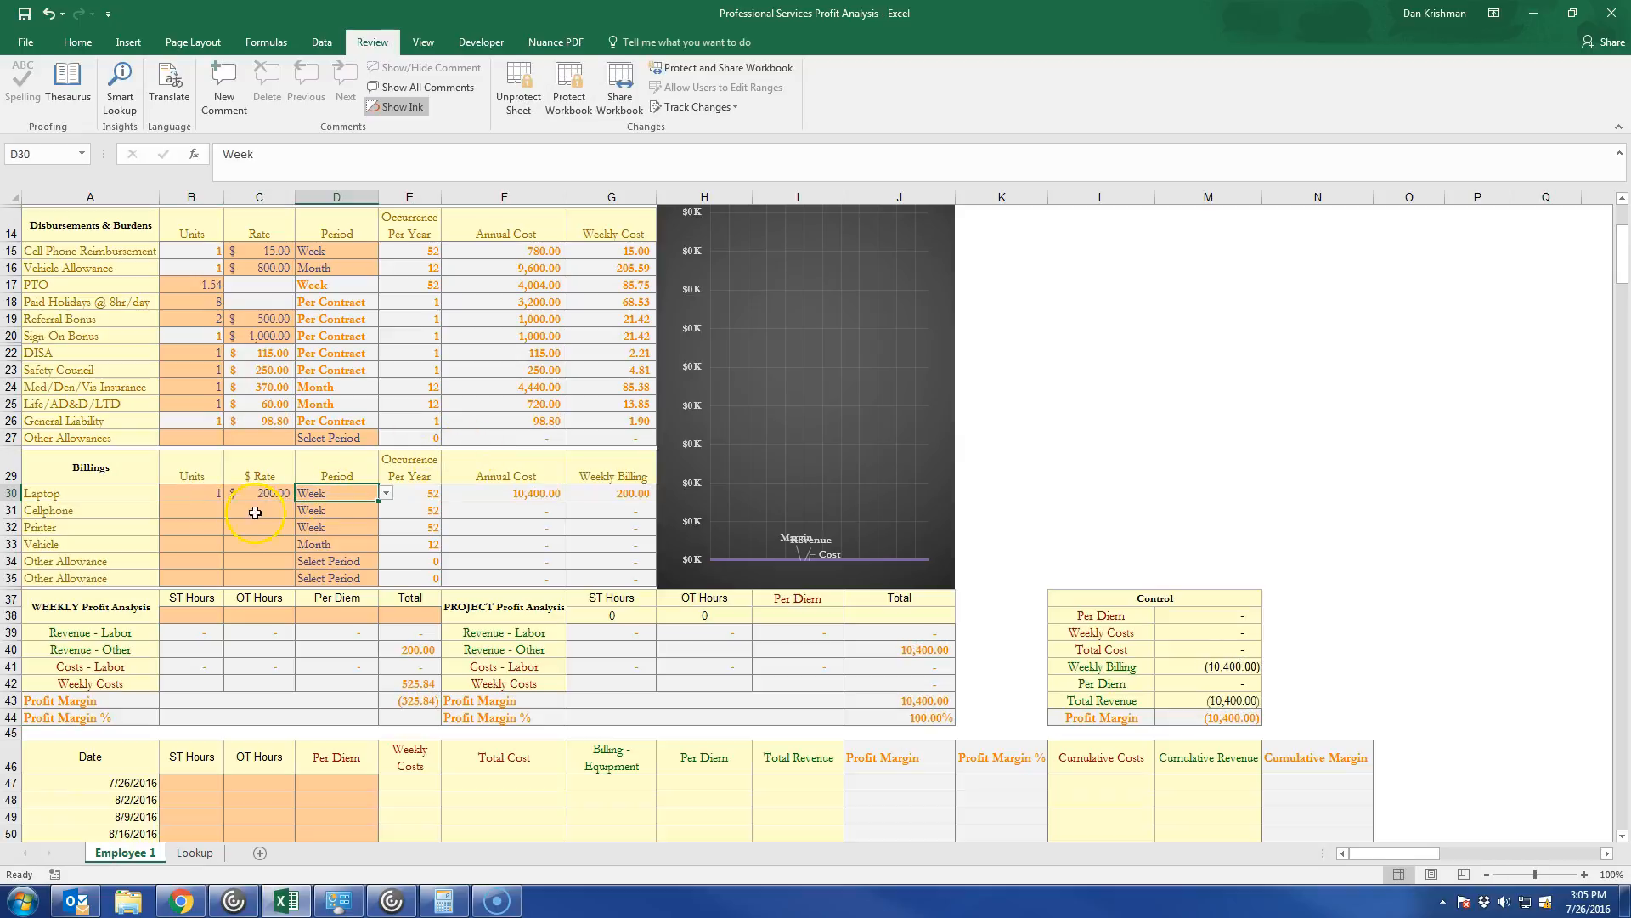
Fill in the Billings rows for Cellphone with 1 unit at a rate of 15 and Printer with 1 unit at 150.
{"action": "left_click", "coordinate": [188, 506]}
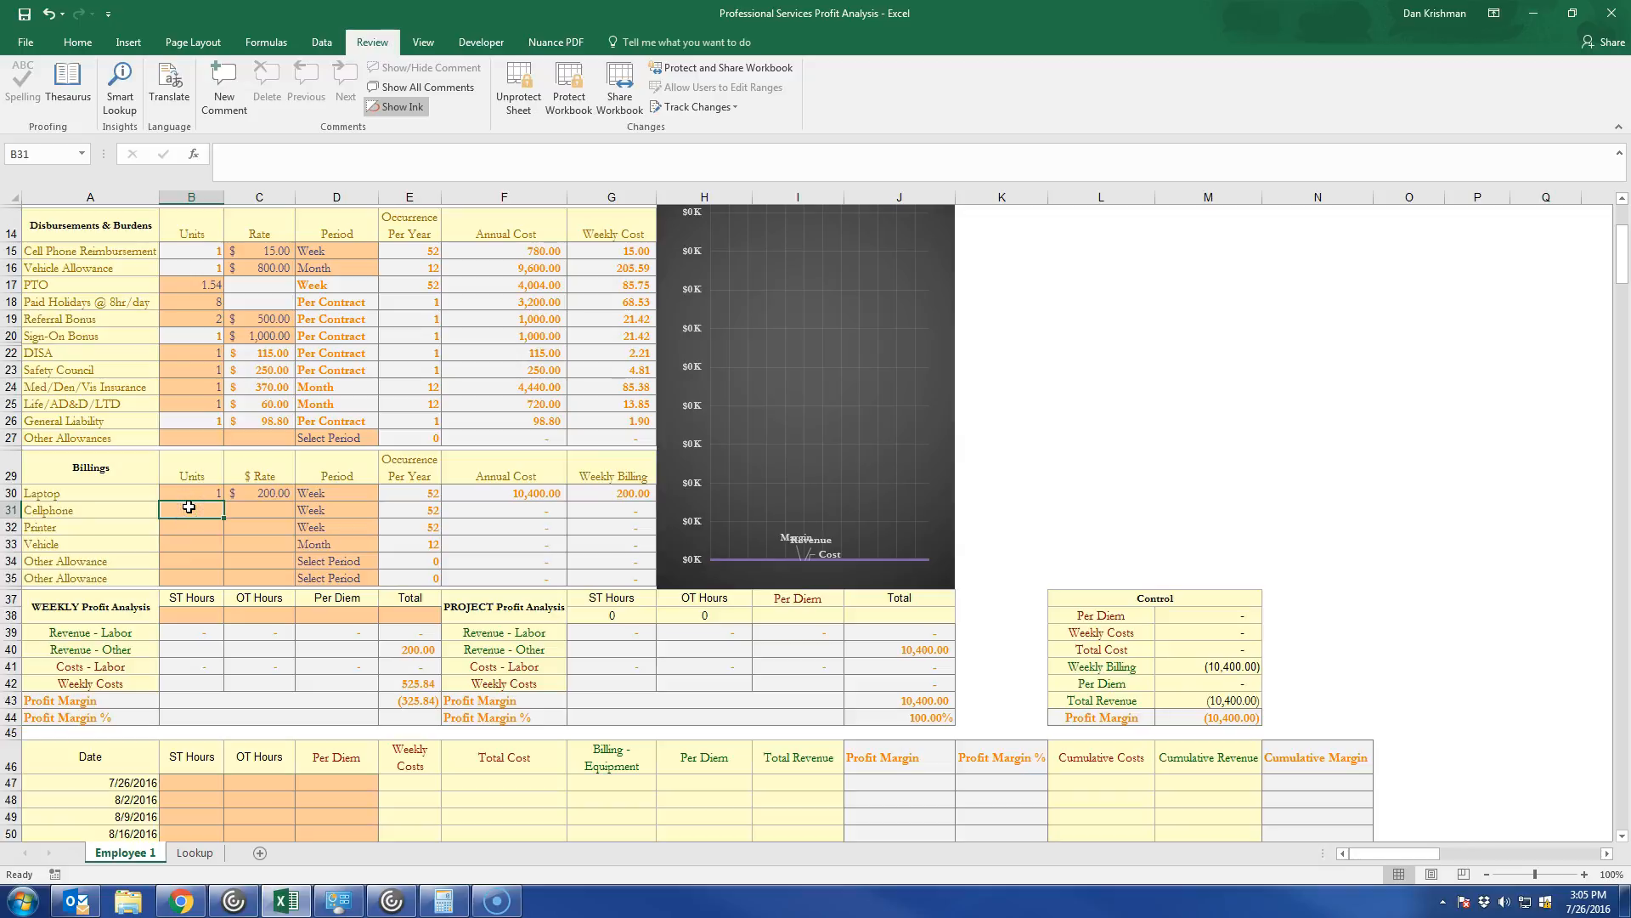
{"action": "type", "text": "1"}
{"action": "key", "text": "Tab"}
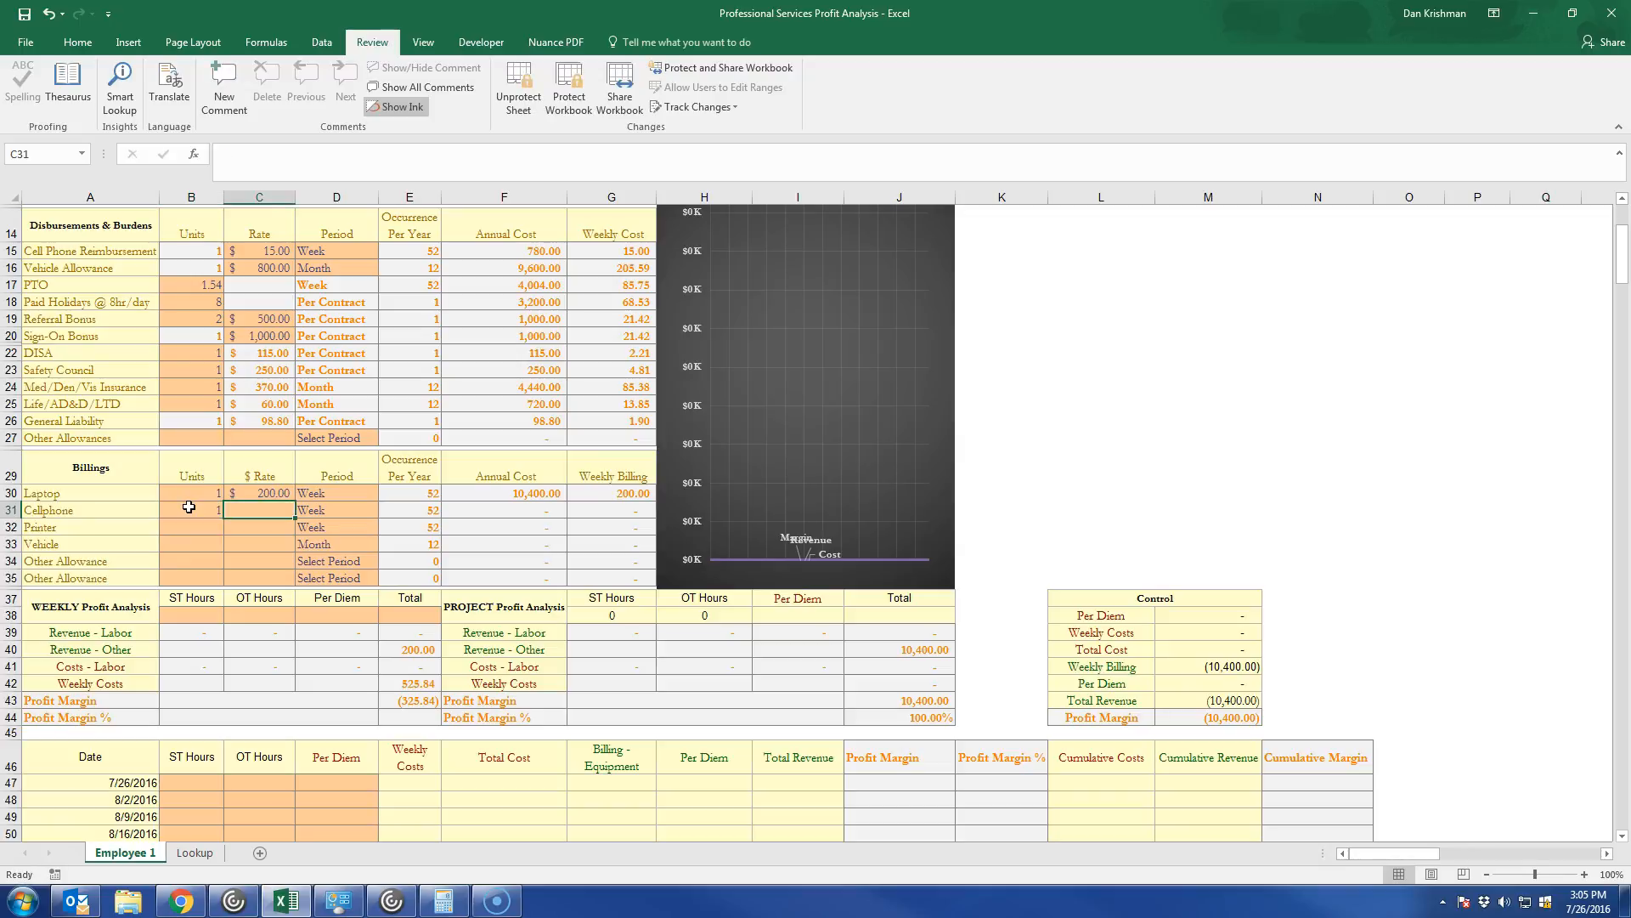
{"action": "type", "text": "15"}
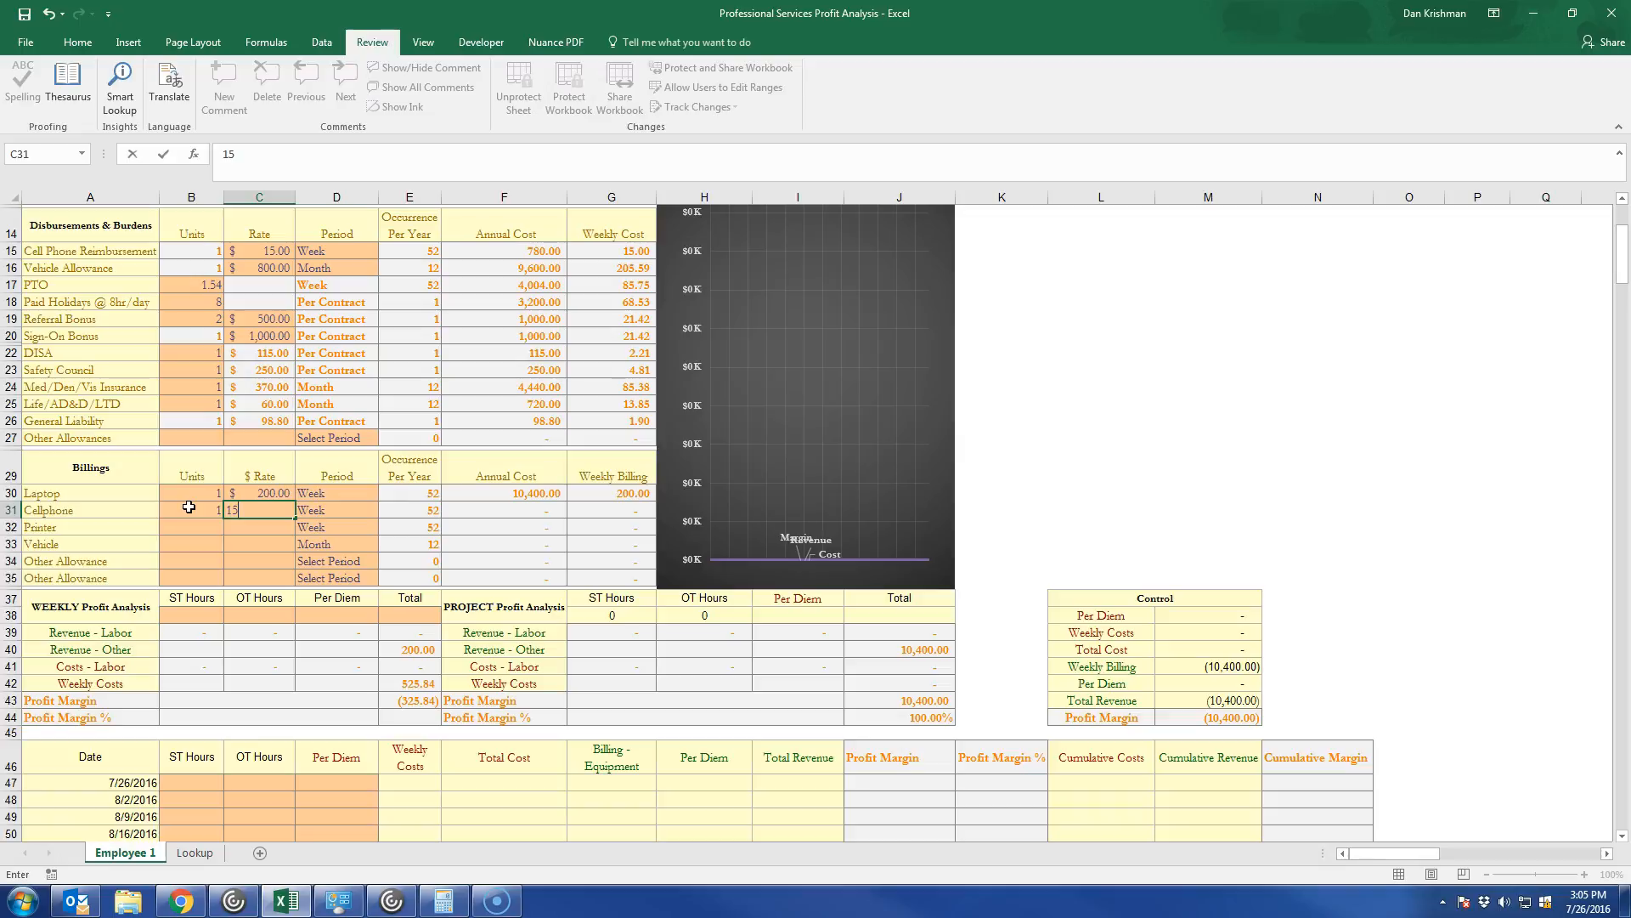
{"action": "left_click", "coordinate": [177, 525]}
{"action": "type", "text": "1"}
{"action": "key", "text": "Tab"}
{"action": "type", "text": "150"}
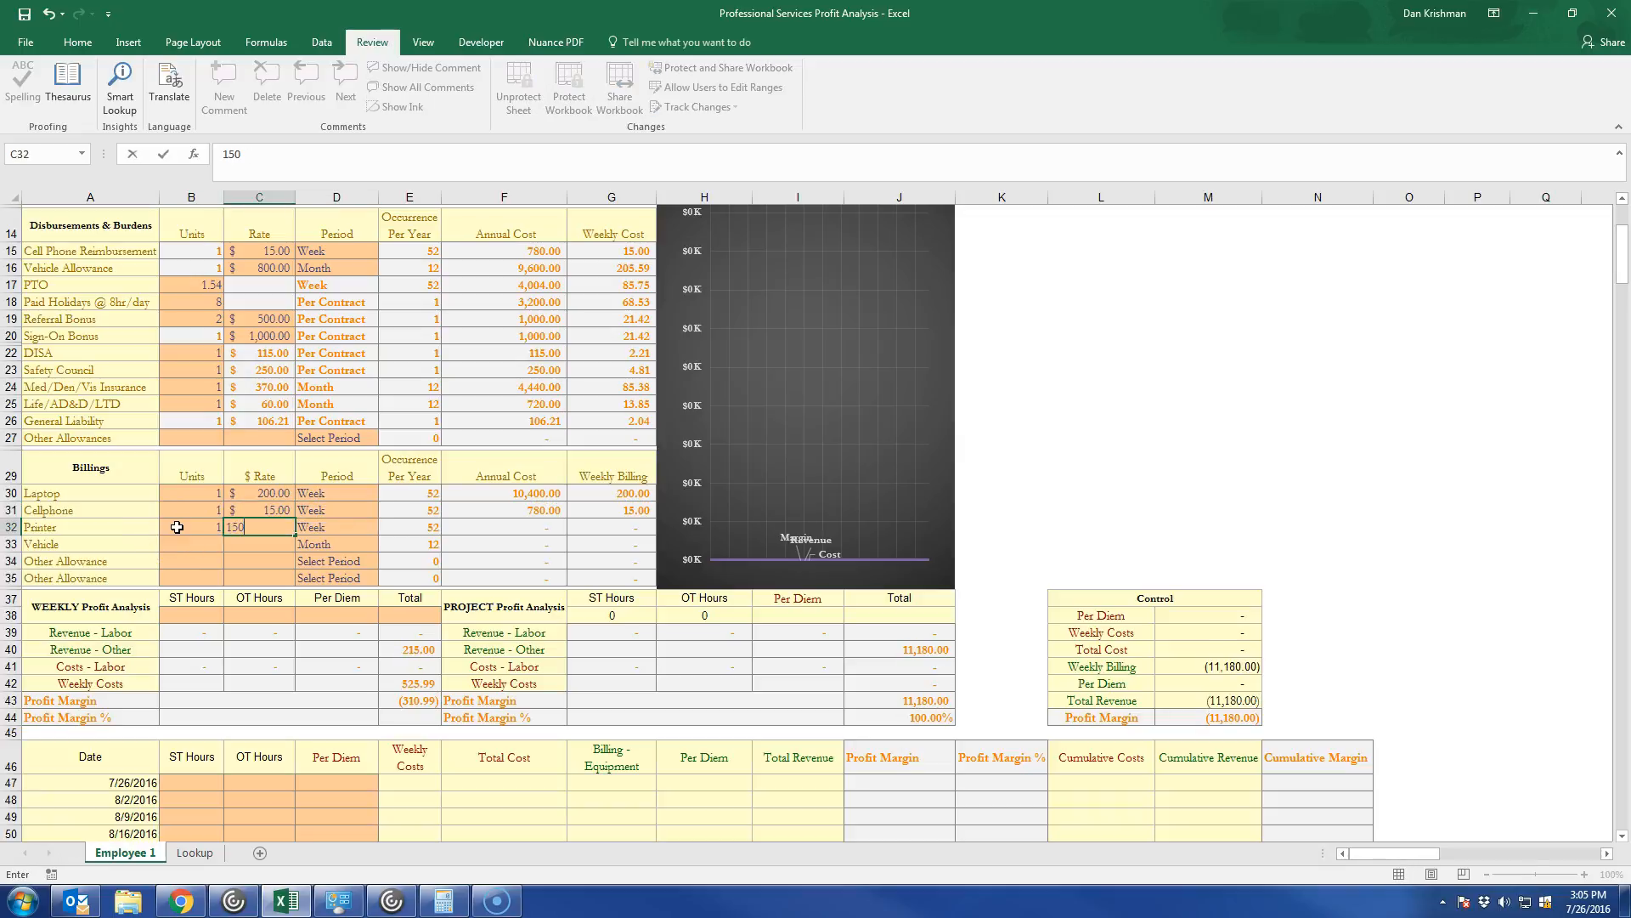
{"action": "key", "text": "Tab"}
Fill in the Vehicle billing row with 1 unit at a rate of 1000 per Month.
{"action": "left_click", "coordinate": [194, 544]}
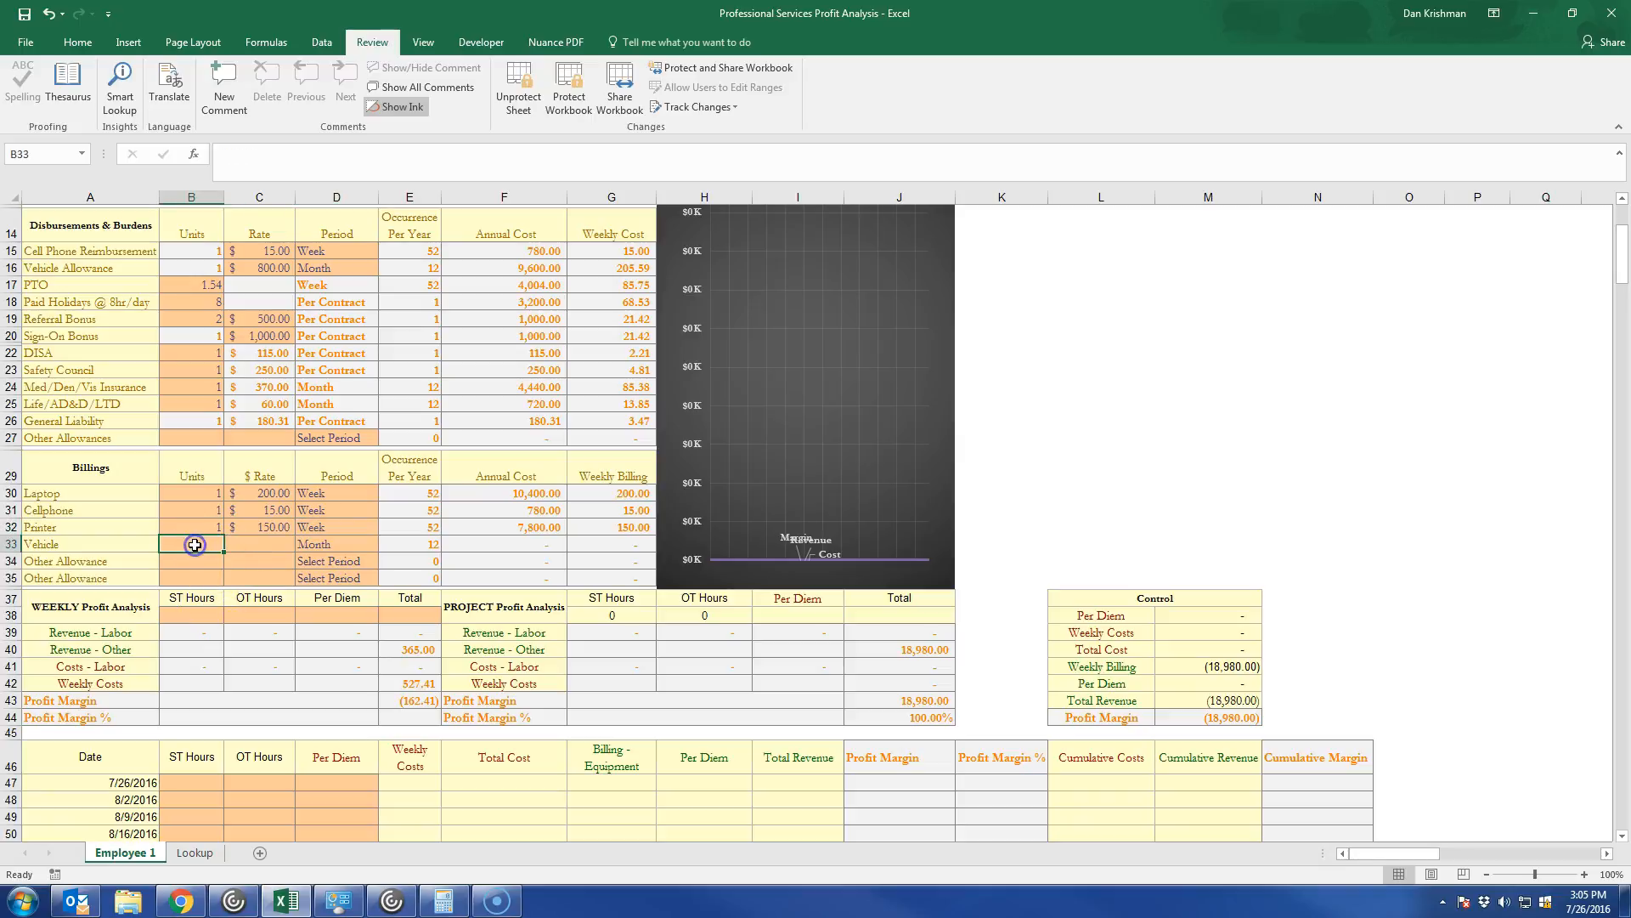
{"action": "type", "text": "1"}
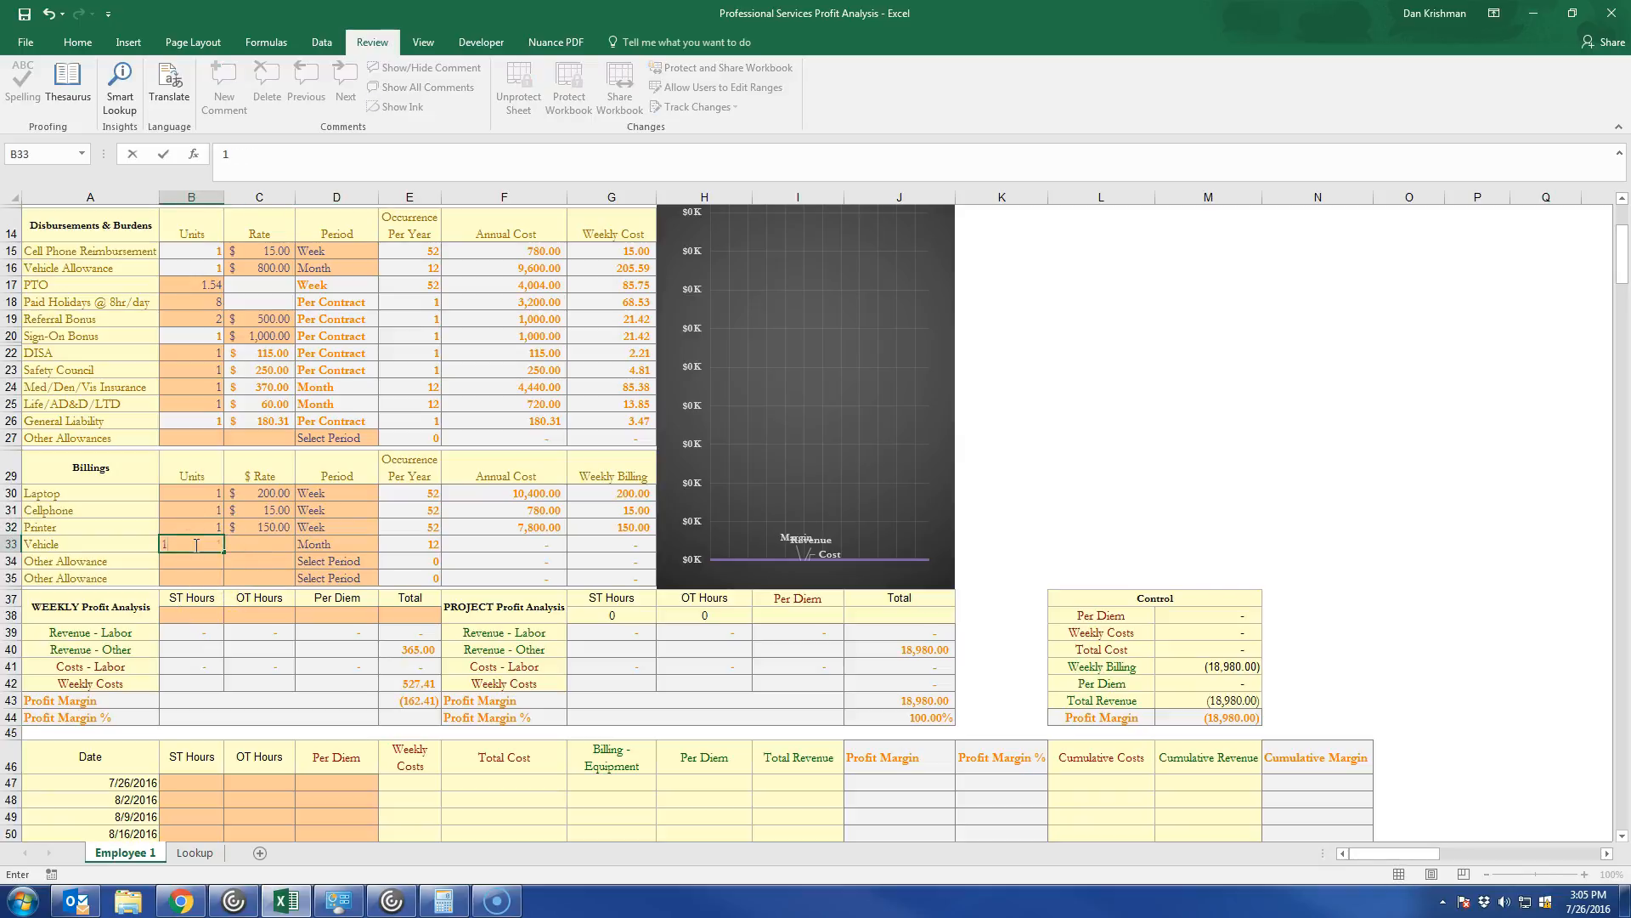
{"action": "key", "text": "Tab"}
{"action": "type", "text": "100"}
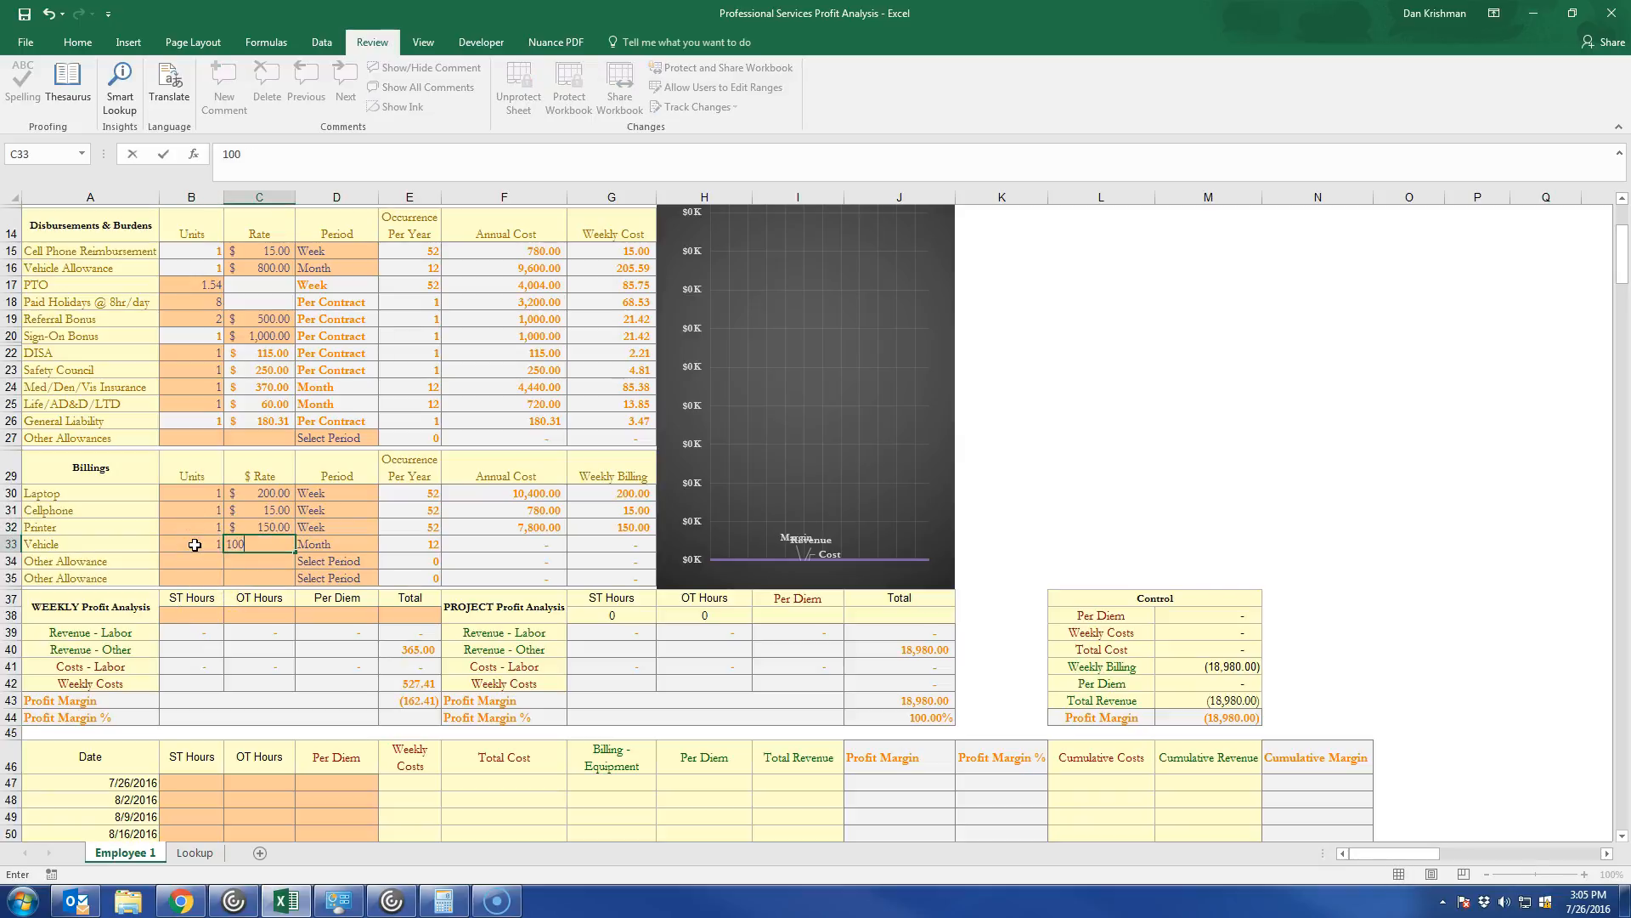
{"action": "left_click", "coordinate": [372, 544]}
{"action": "left_click", "coordinate": [385, 543]}
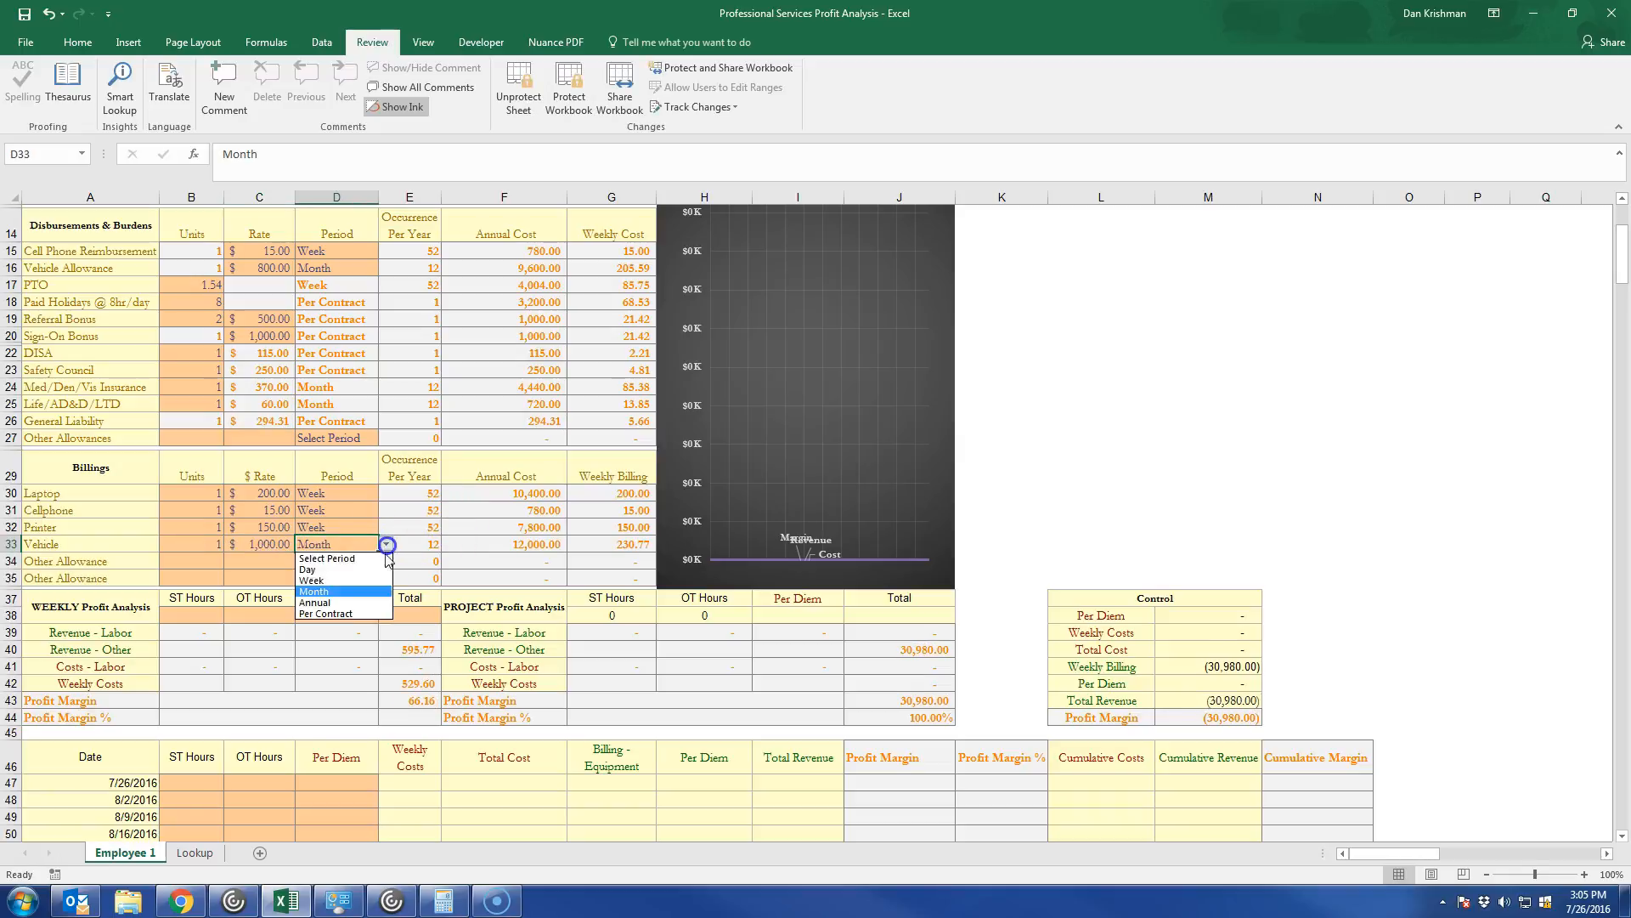
{"action": "left_click", "coordinate": [374, 591]}
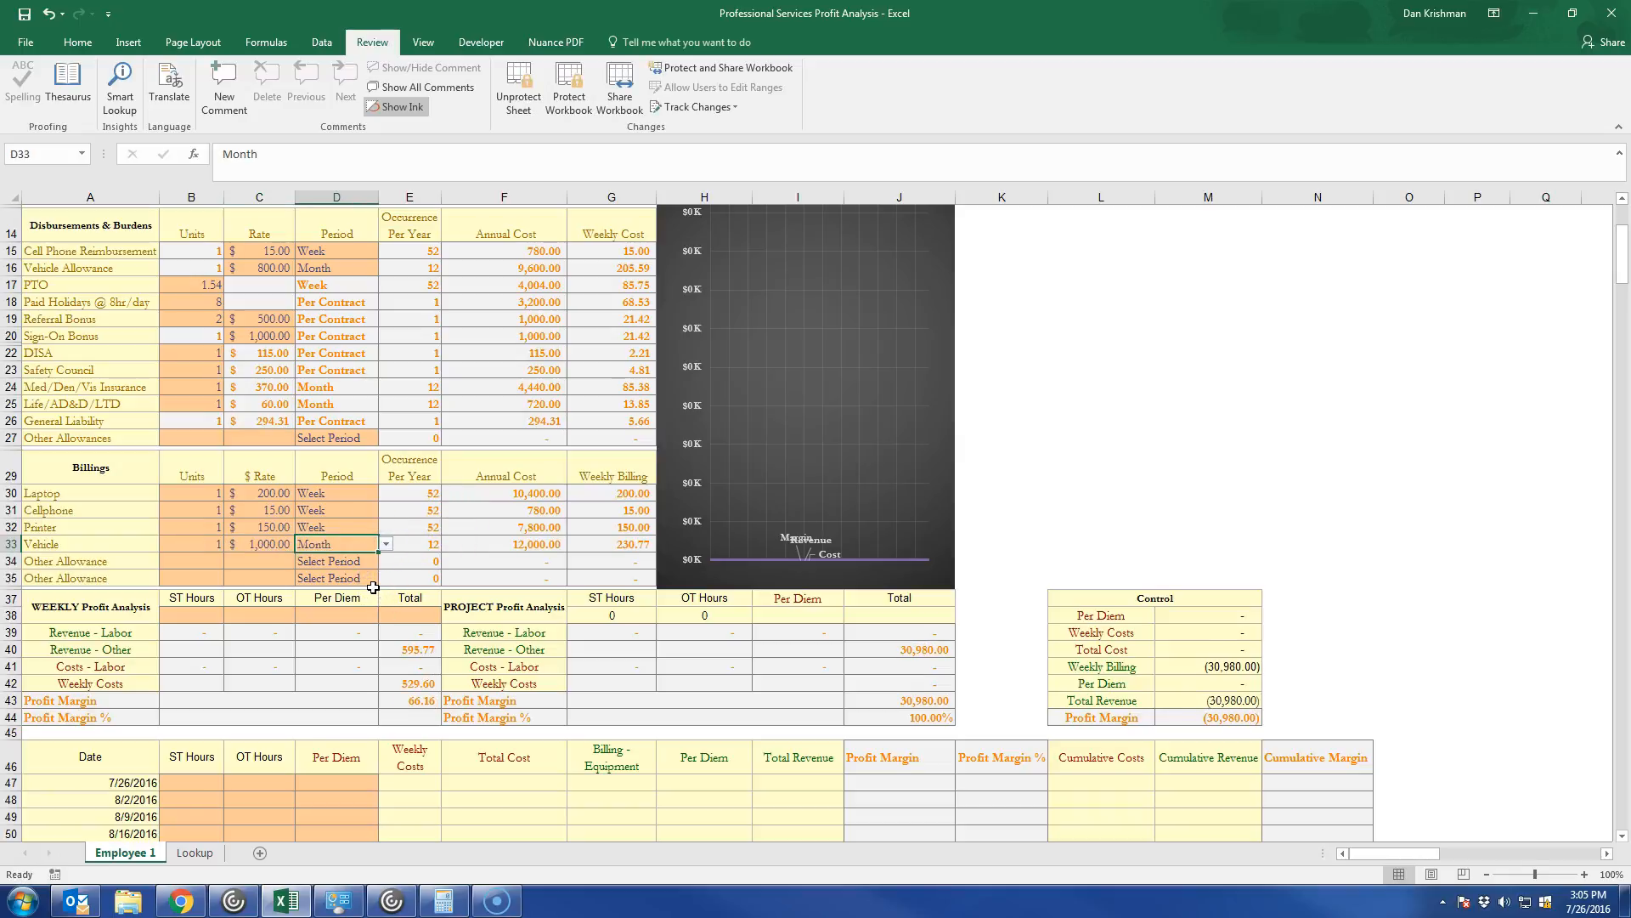
Try Week as the Vehicle billing period, and return it to Month.
{"action": "left_click", "coordinate": [386, 544]}
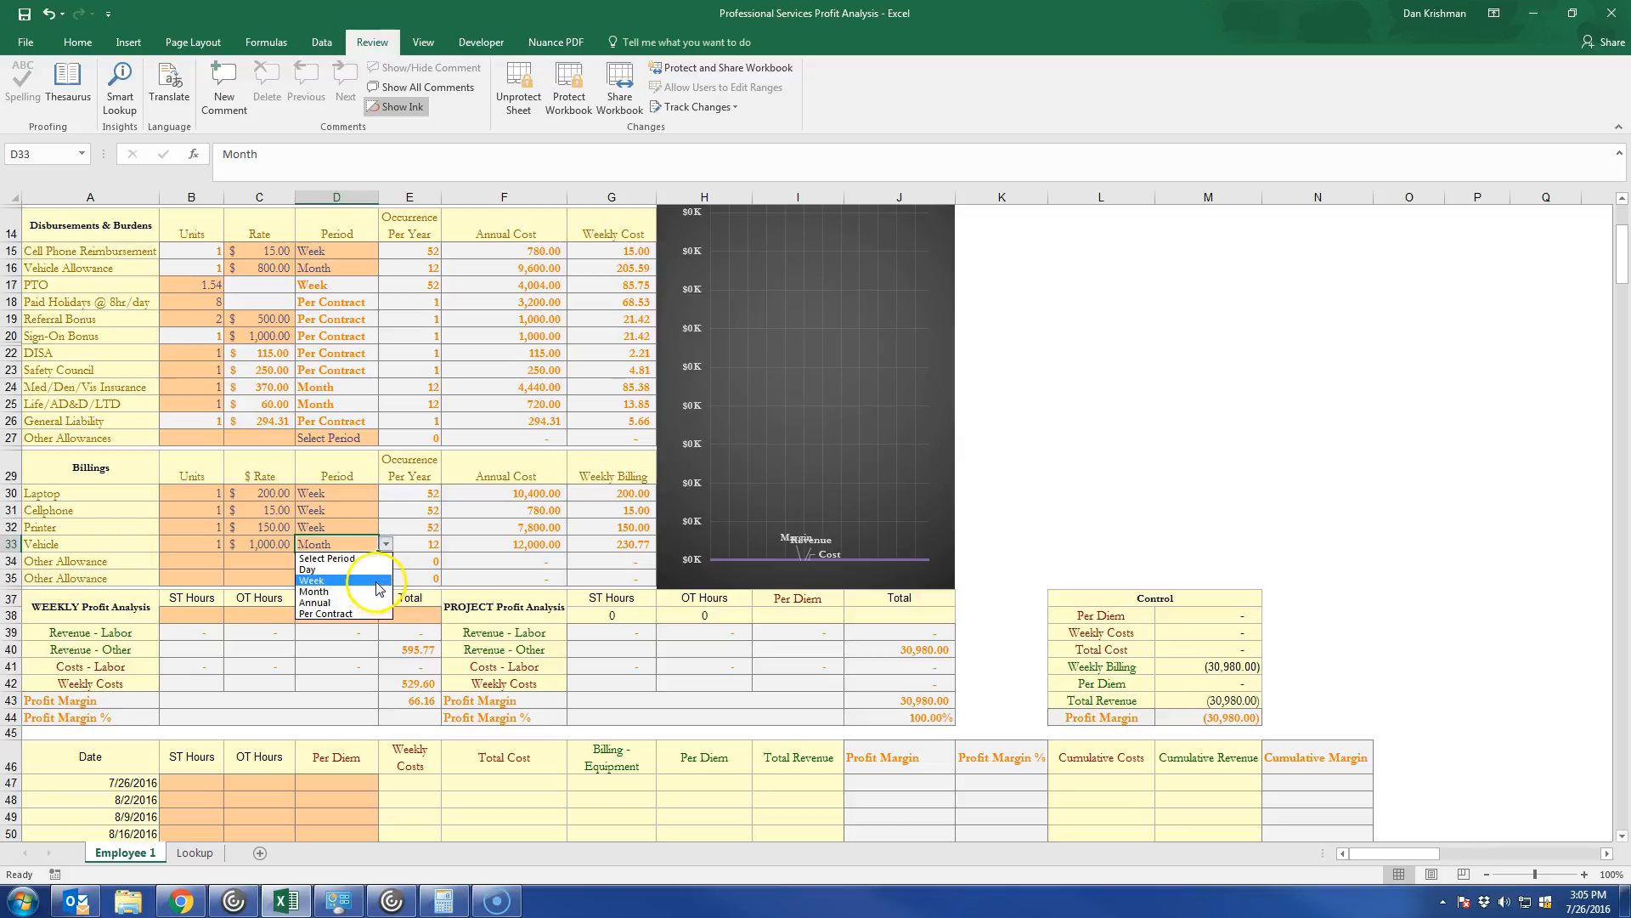
{"action": "left_click", "coordinate": [379, 581]}
{"action": "left_click", "coordinate": [386, 544]}
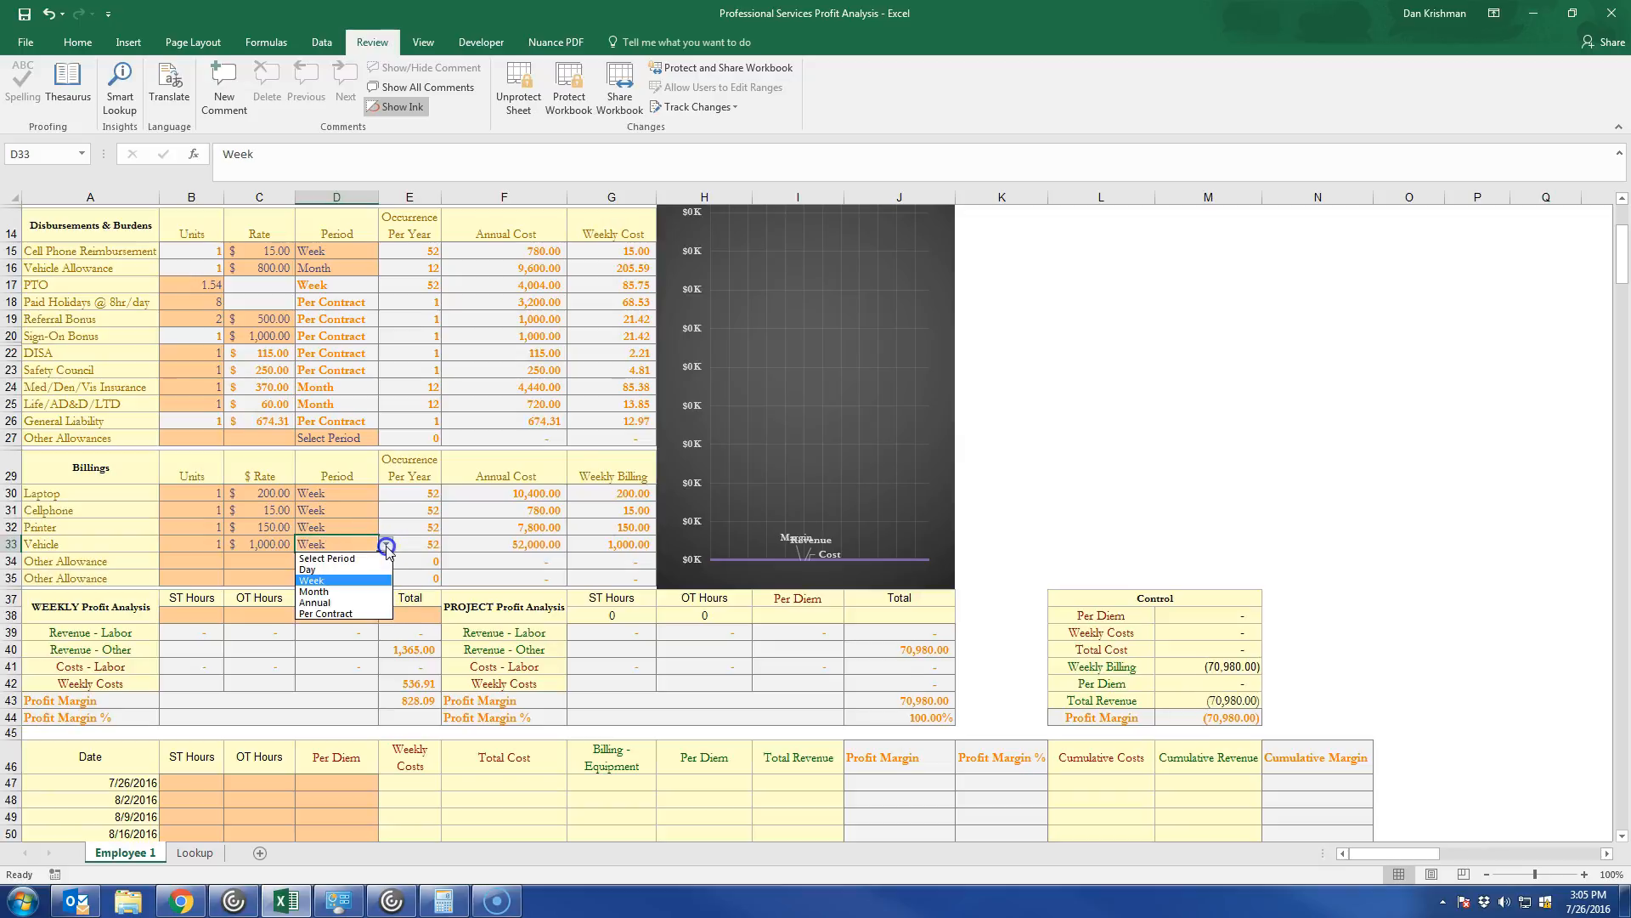
{"action": "left_click", "coordinate": [373, 590]}
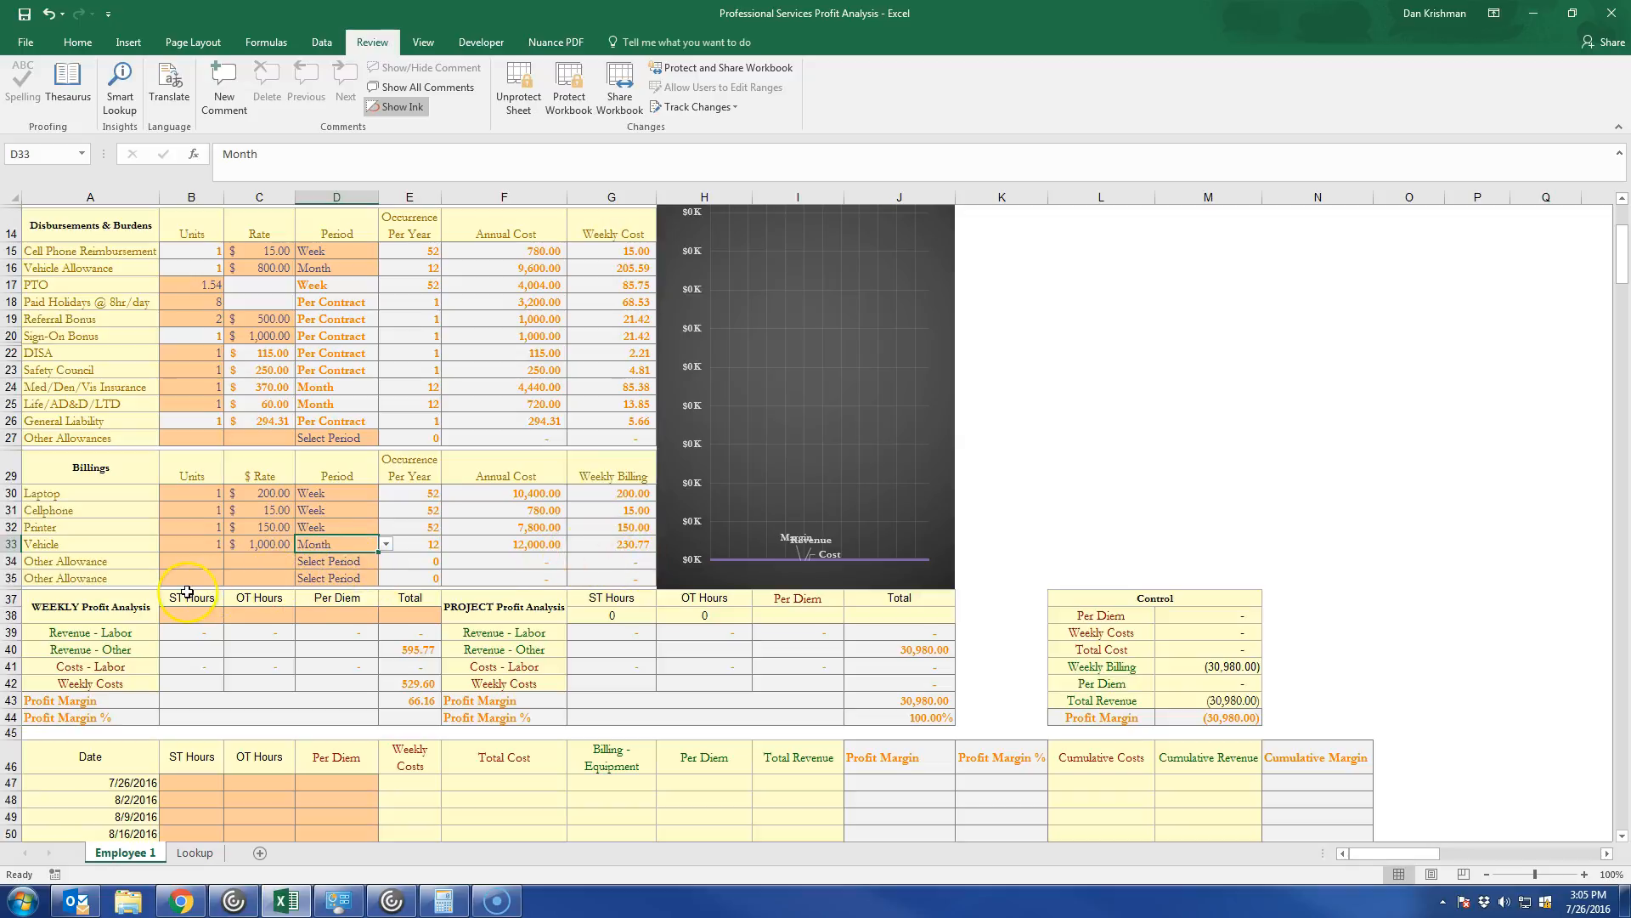
Enter 40 ST hours, 10 OT hours and a per diem of 500 in the Weekly Profit Analysis.
{"action": "scroll", "coordinate": [187, 592], "scroll_direction": "down", "scroll_amount": 1}
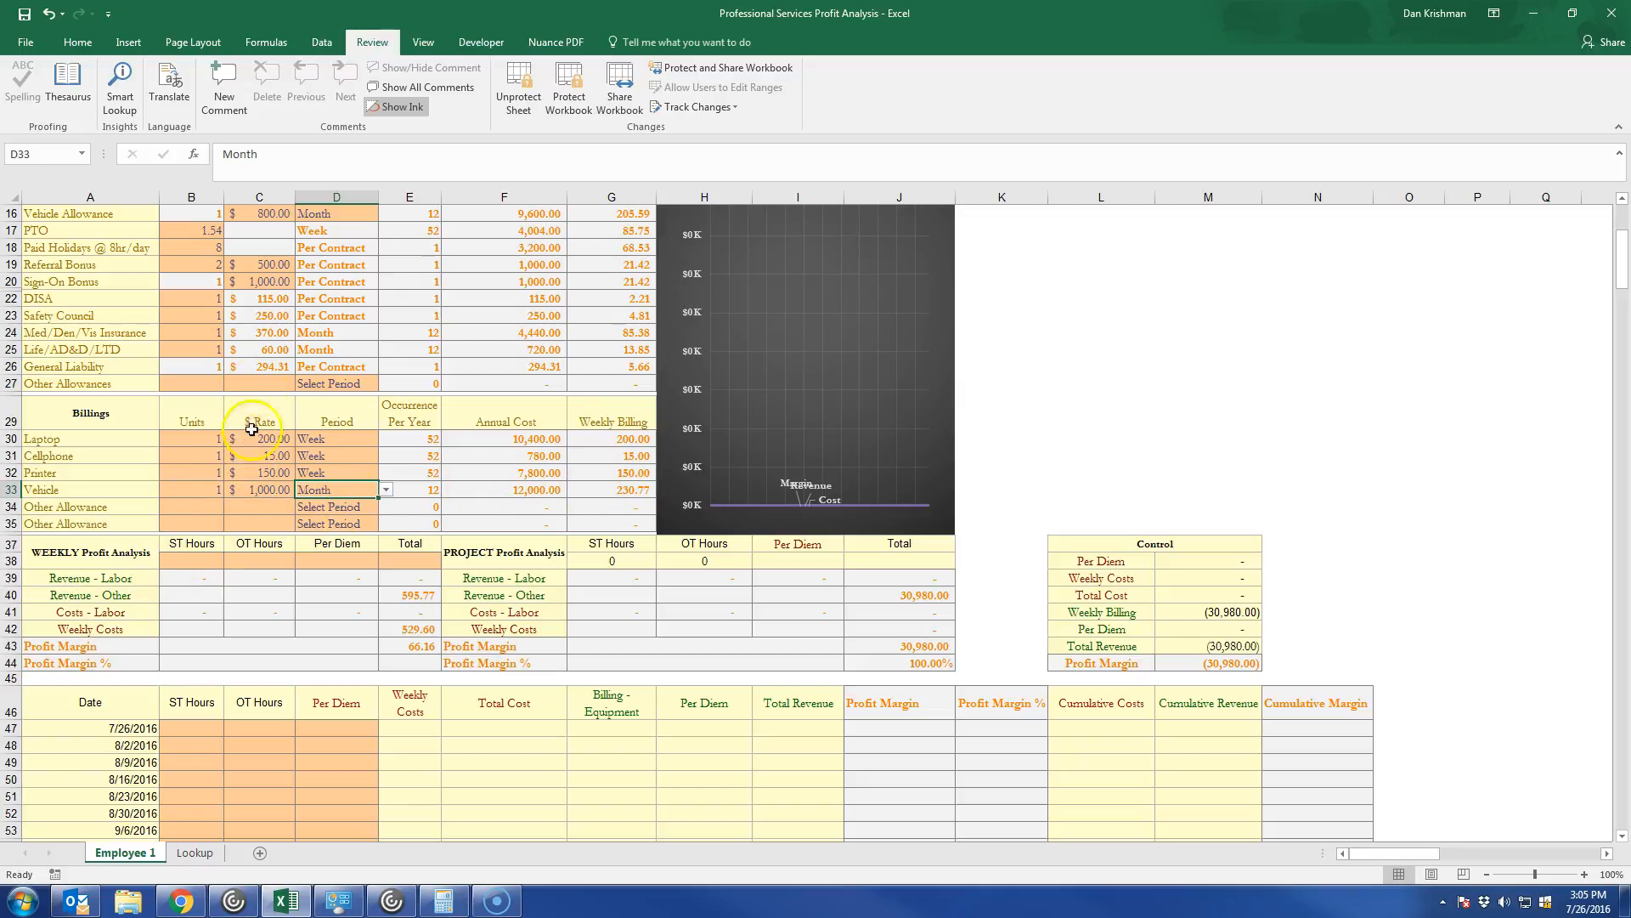
{"action": "left_click", "coordinate": [188, 562]}
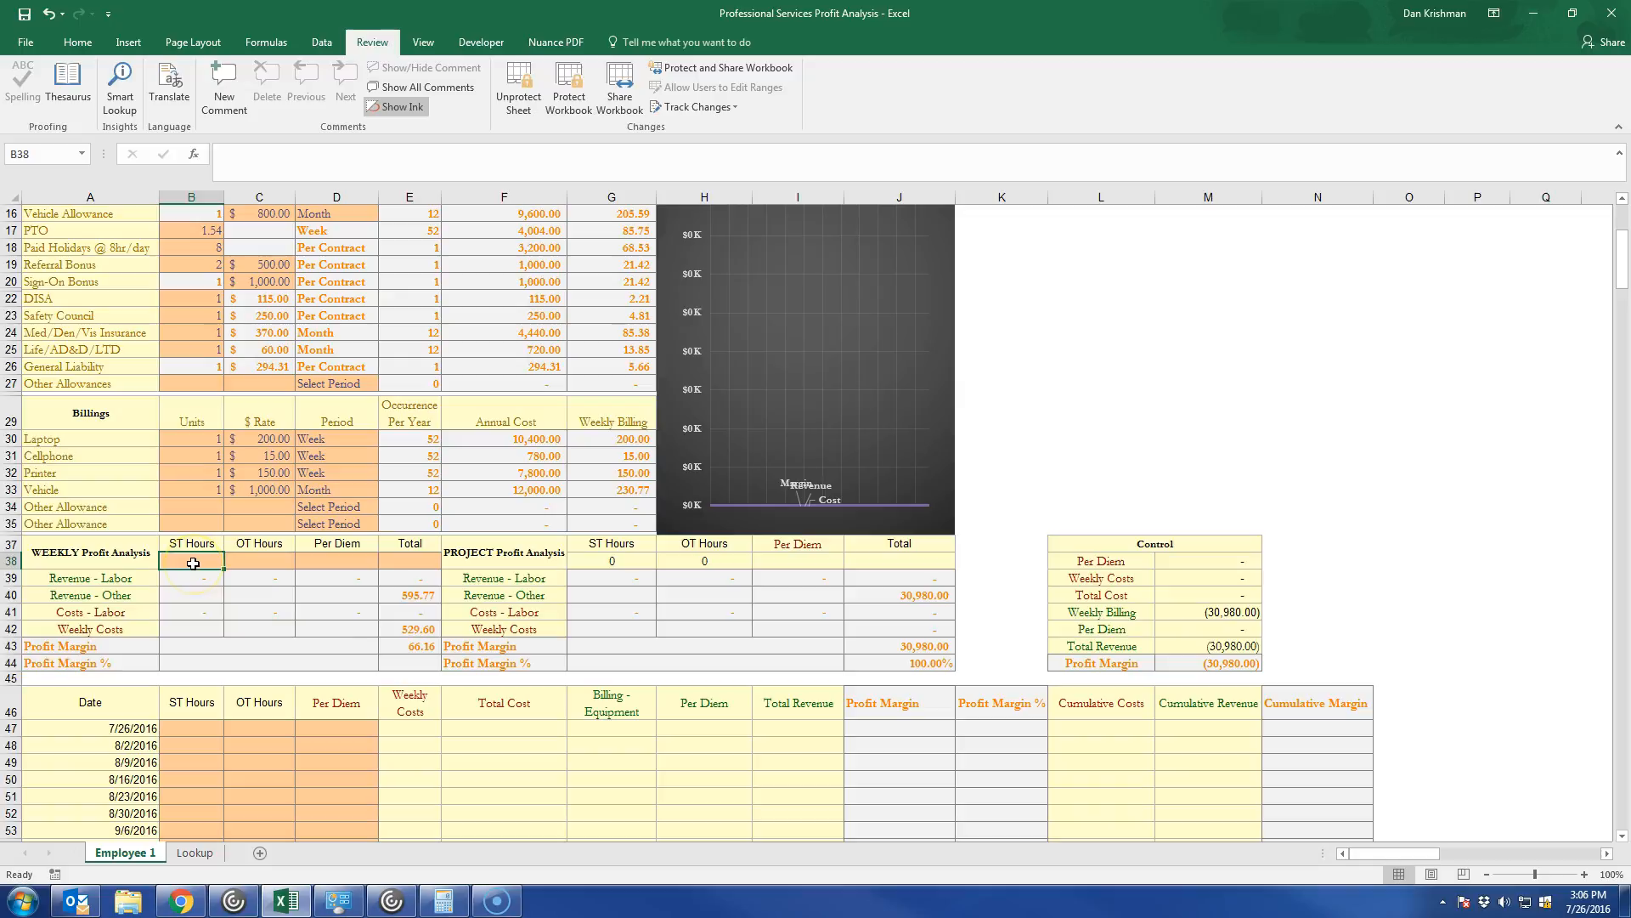
{"action": "type", "text": "40"}
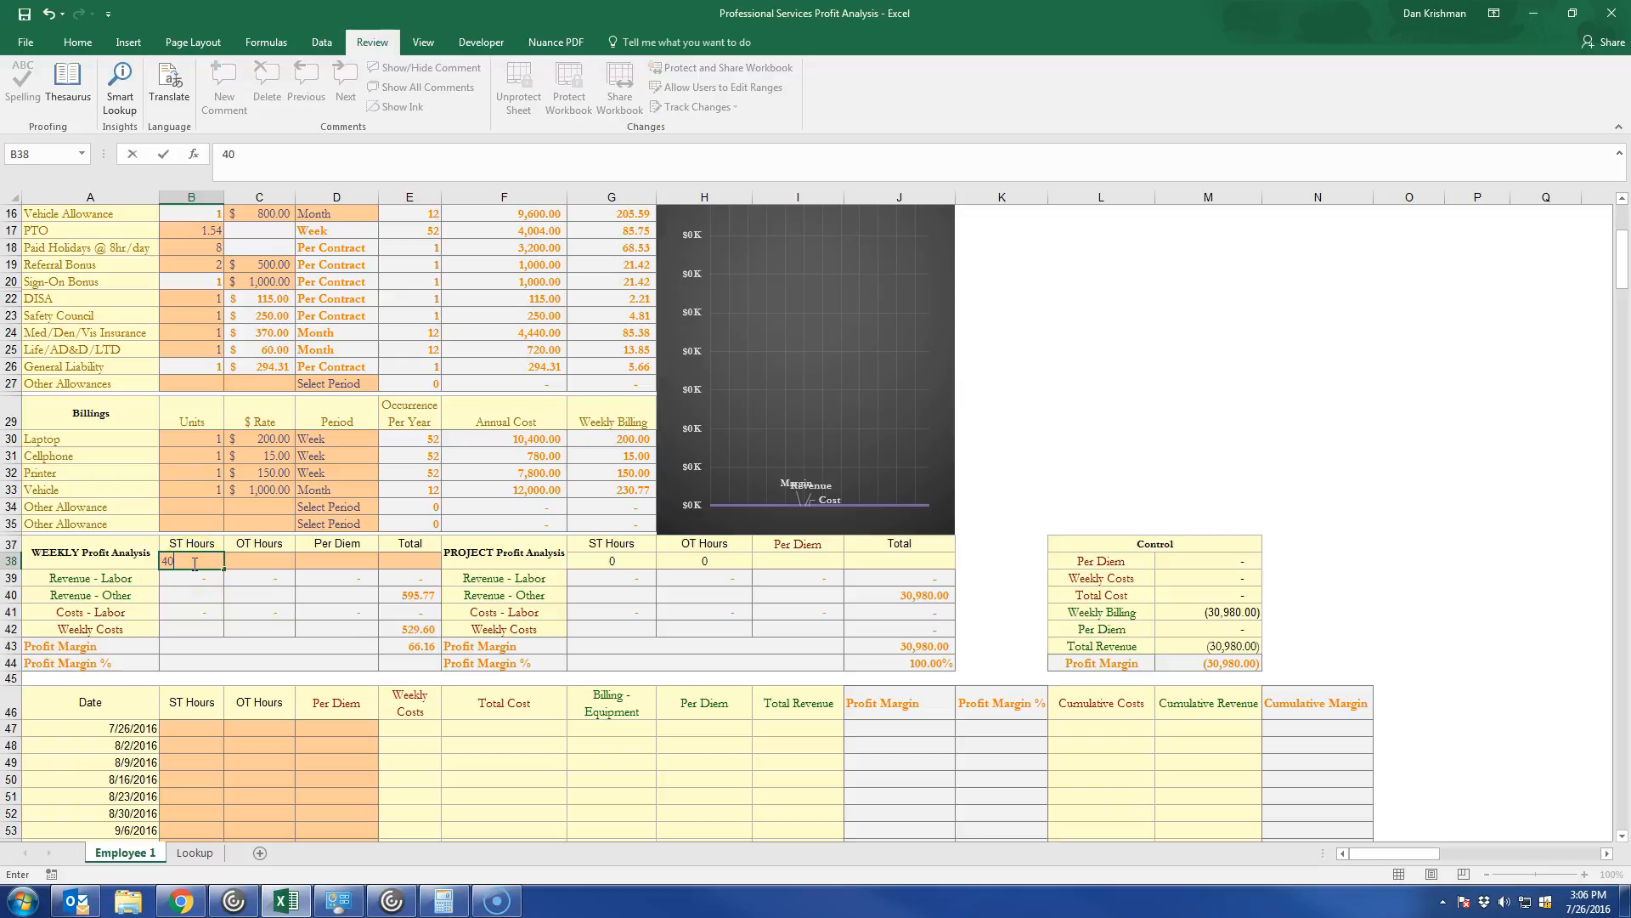
{"action": "key", "text": "Tab"}
{"action": "type", "text": "10"}
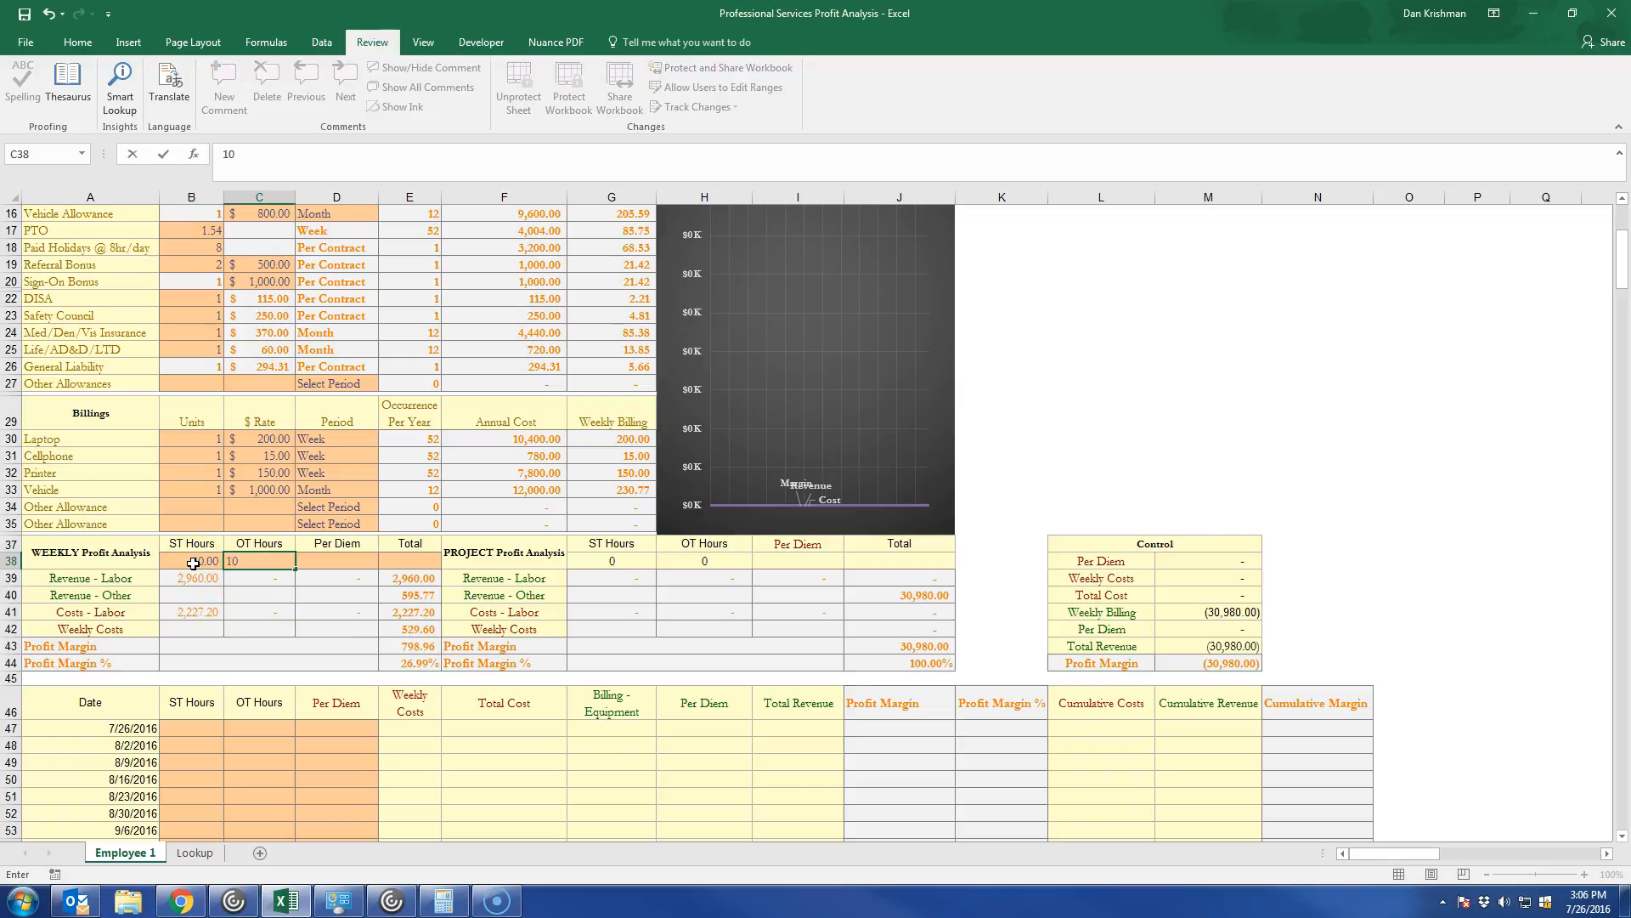
{"action": "key", "text": "Tab"}
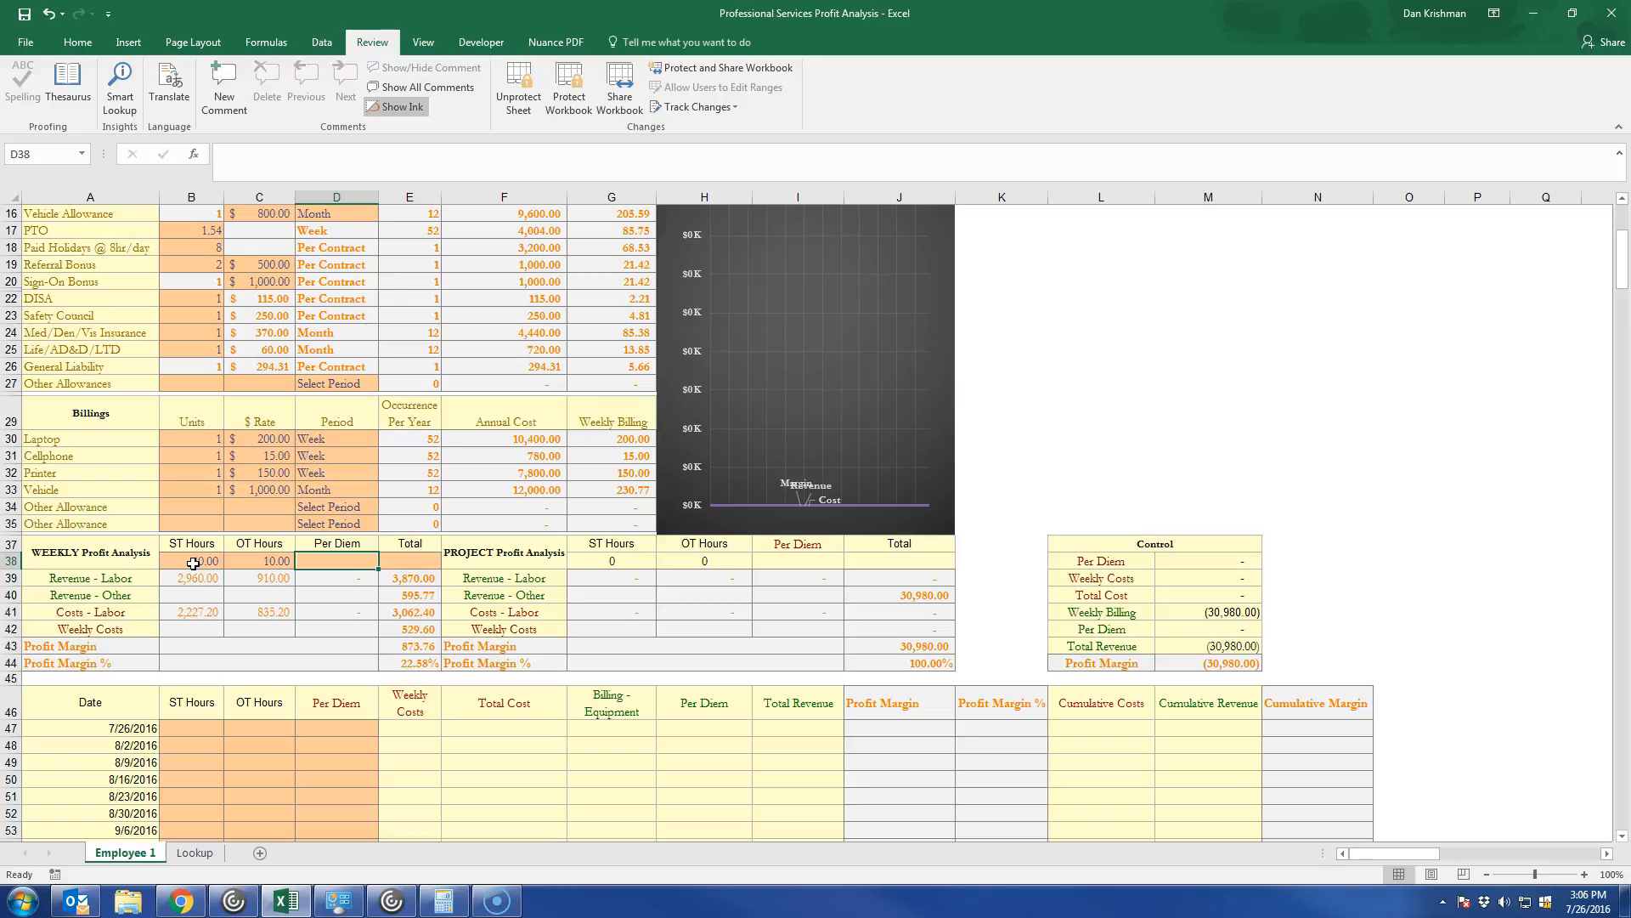
{"action": "type", "text": "500"}
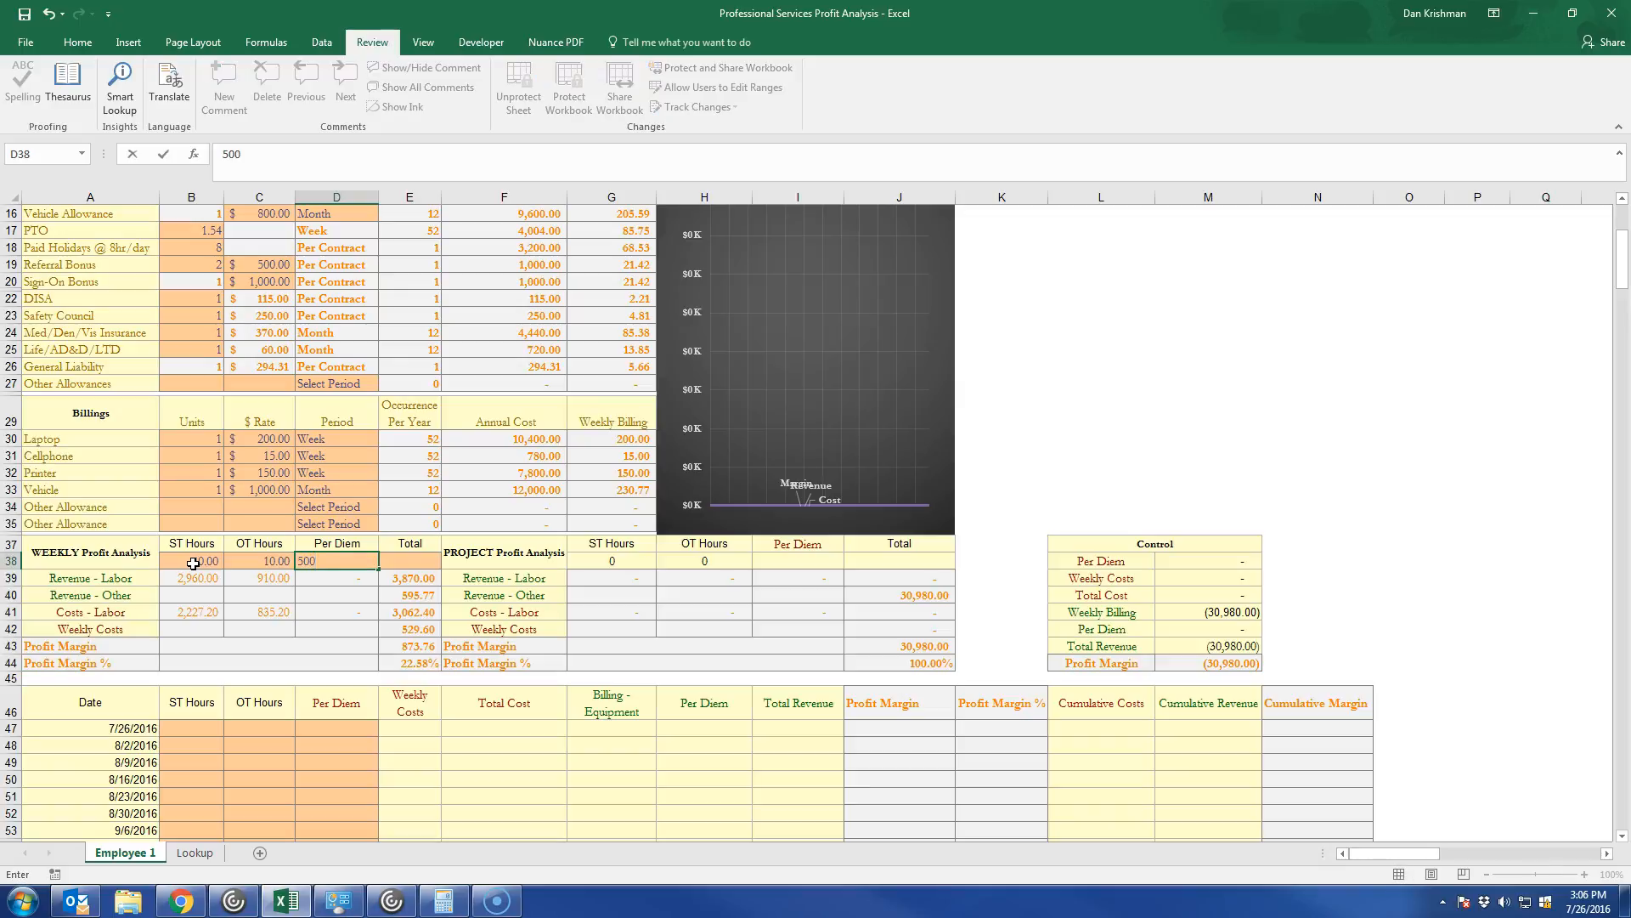
{"action": "key", "text": "Tab"}
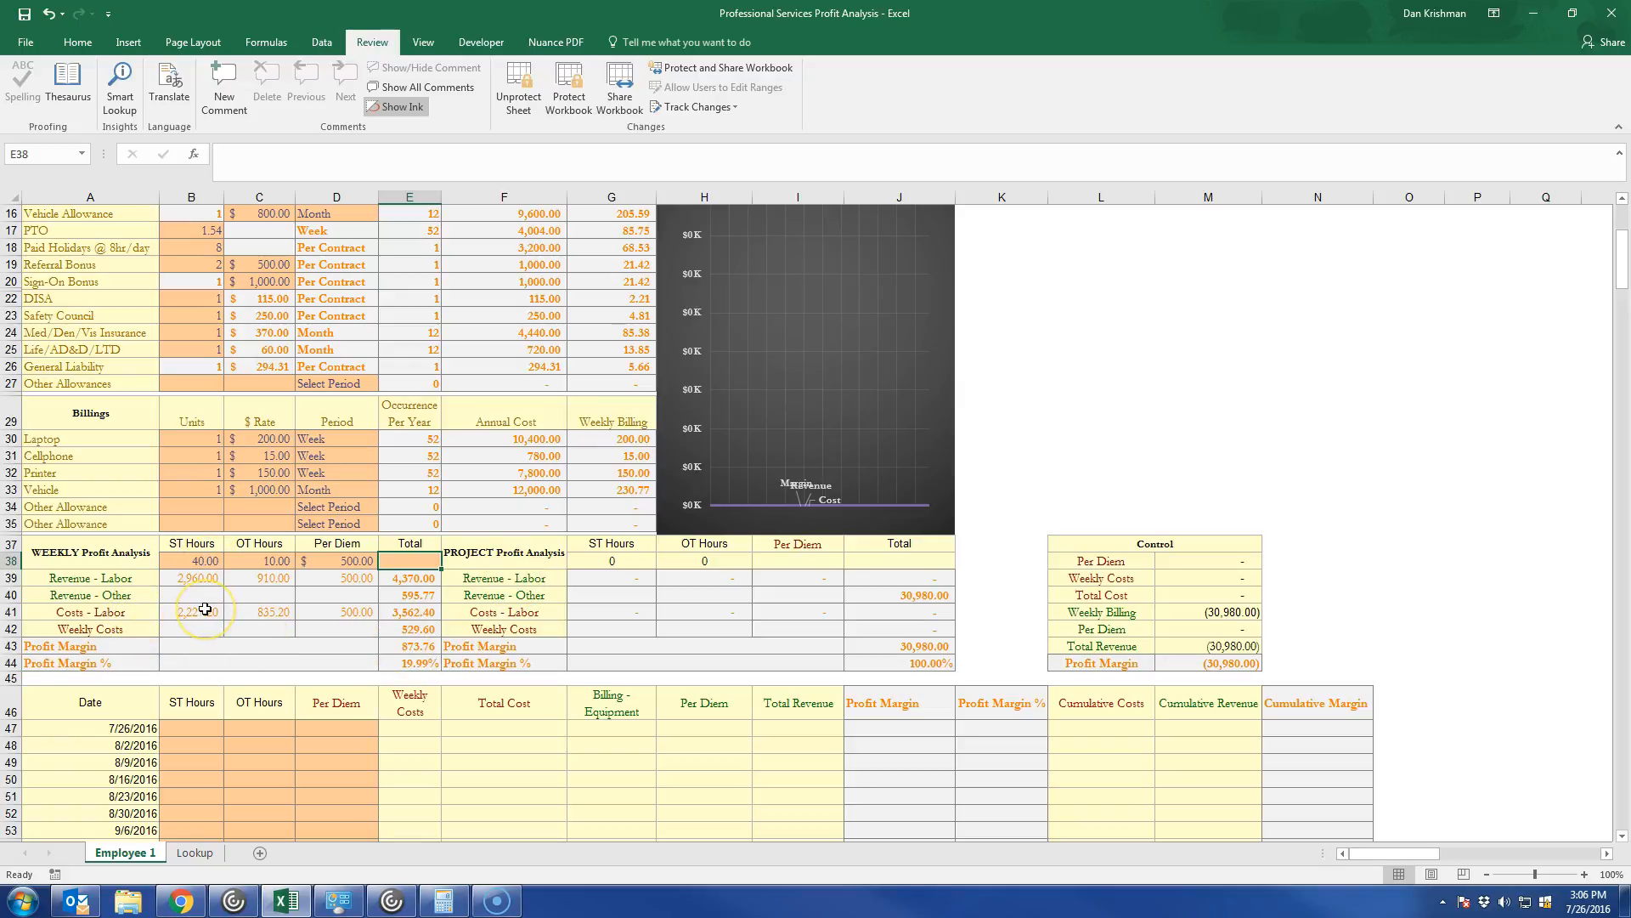
{"action": "scroll", "coordinate": [205, 609], "scroll_direction": "up", "scroll_amount": 1}
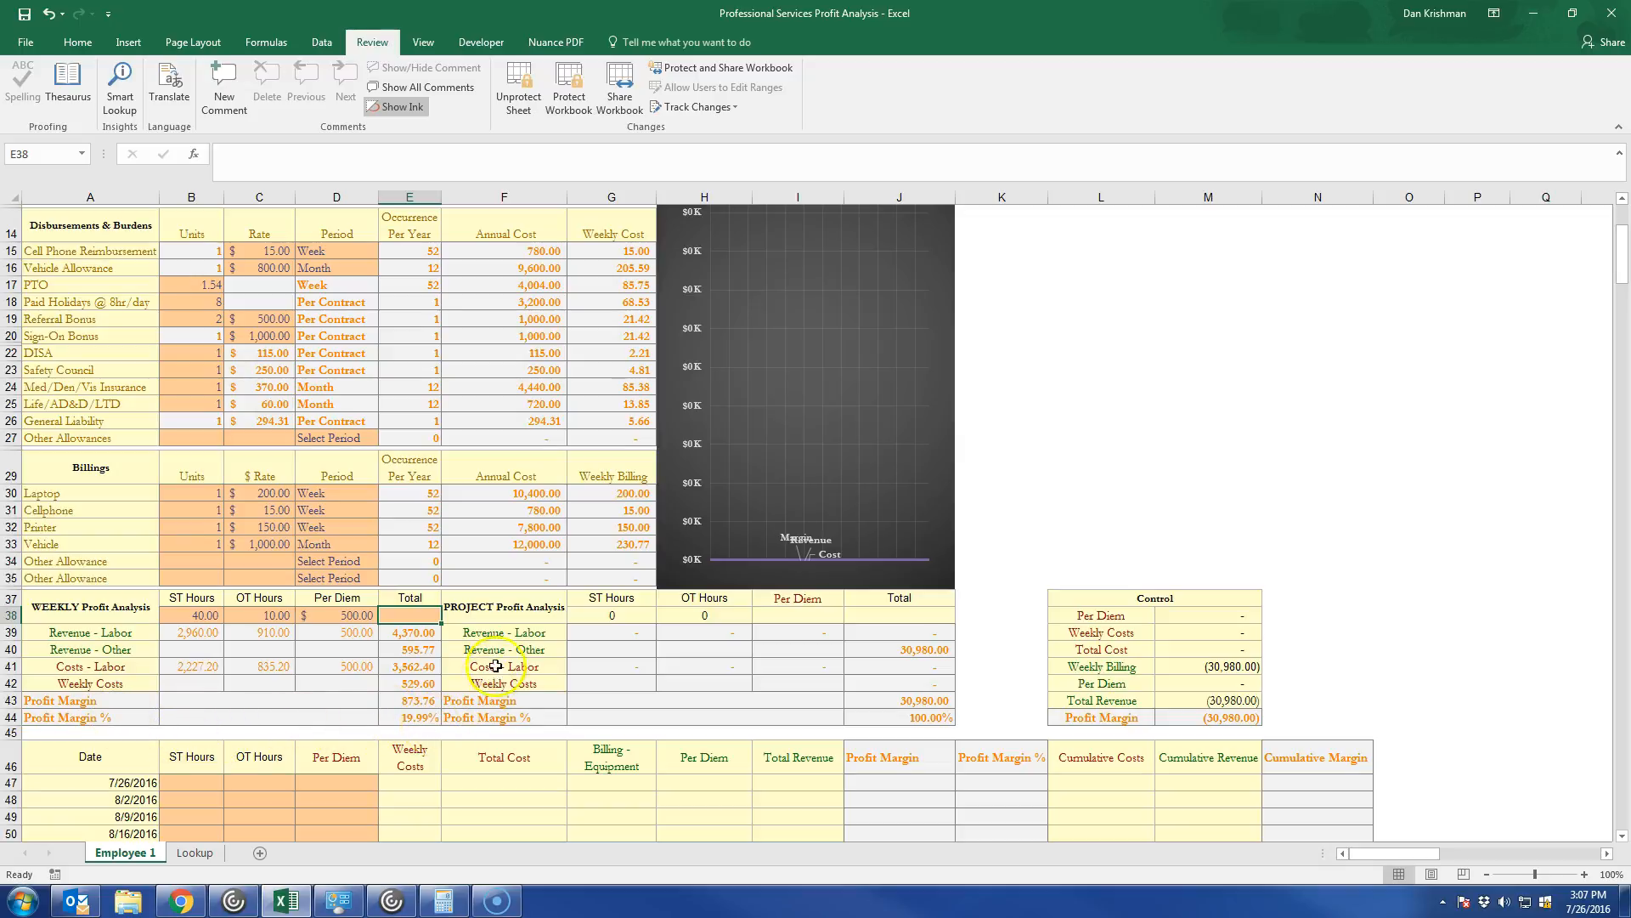
{"action": "scroll", "coordinate": [439, 658], "scroll_direction": "up", "scroll_amount": 1}
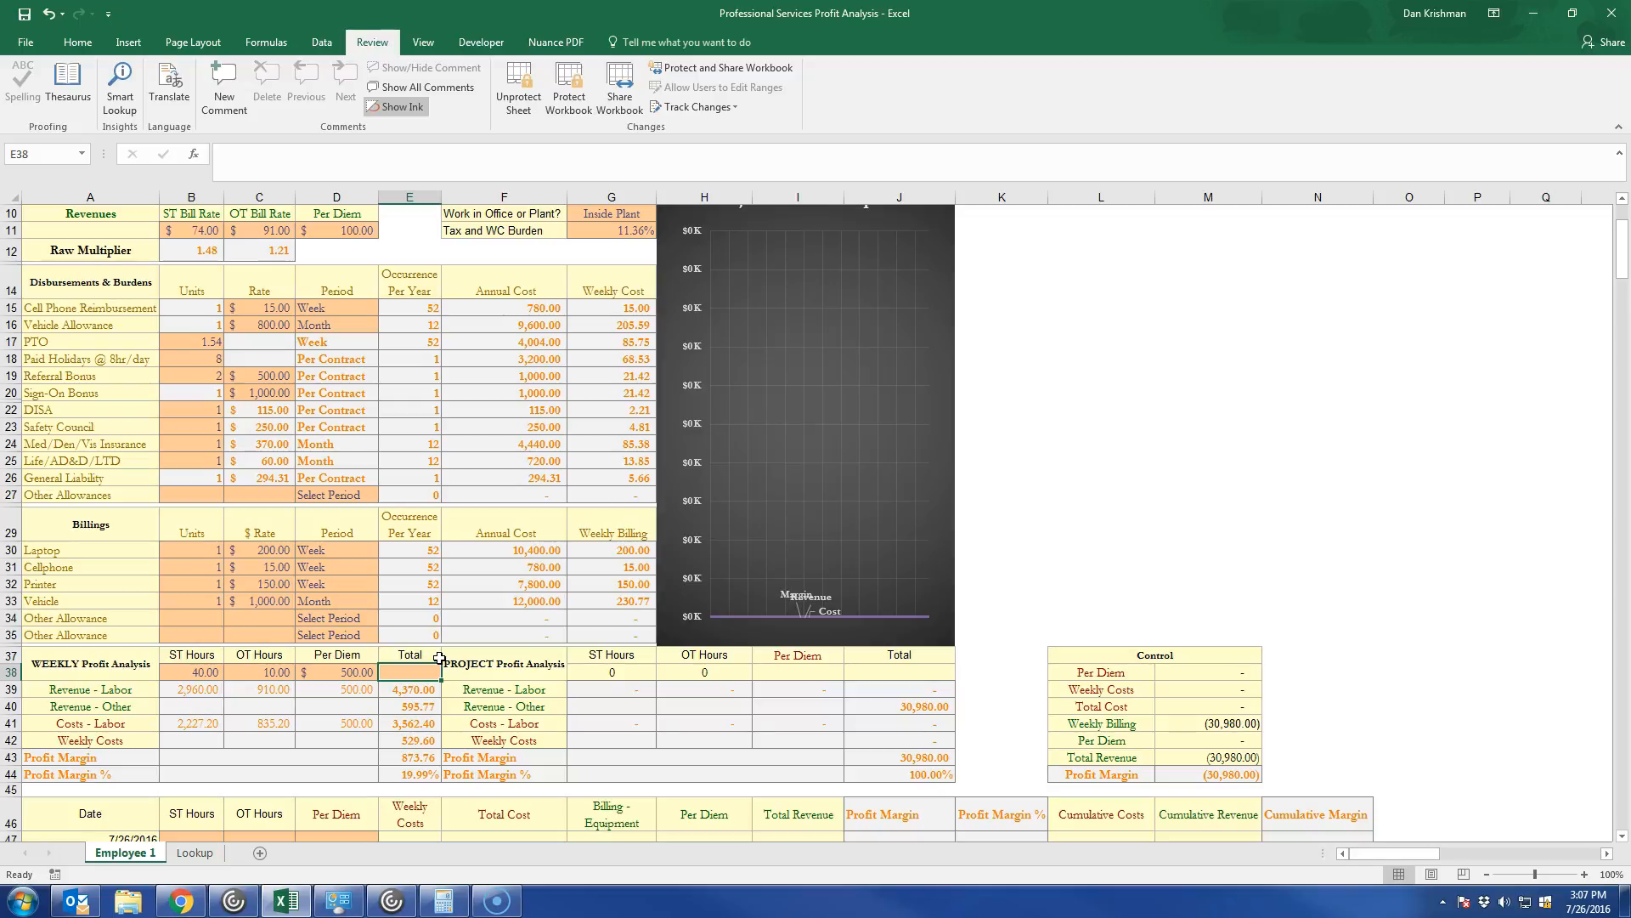
{"action": "scroll", "coordinate": [429, 633], "scroll_direction": "down", "scroll_amount": 7}
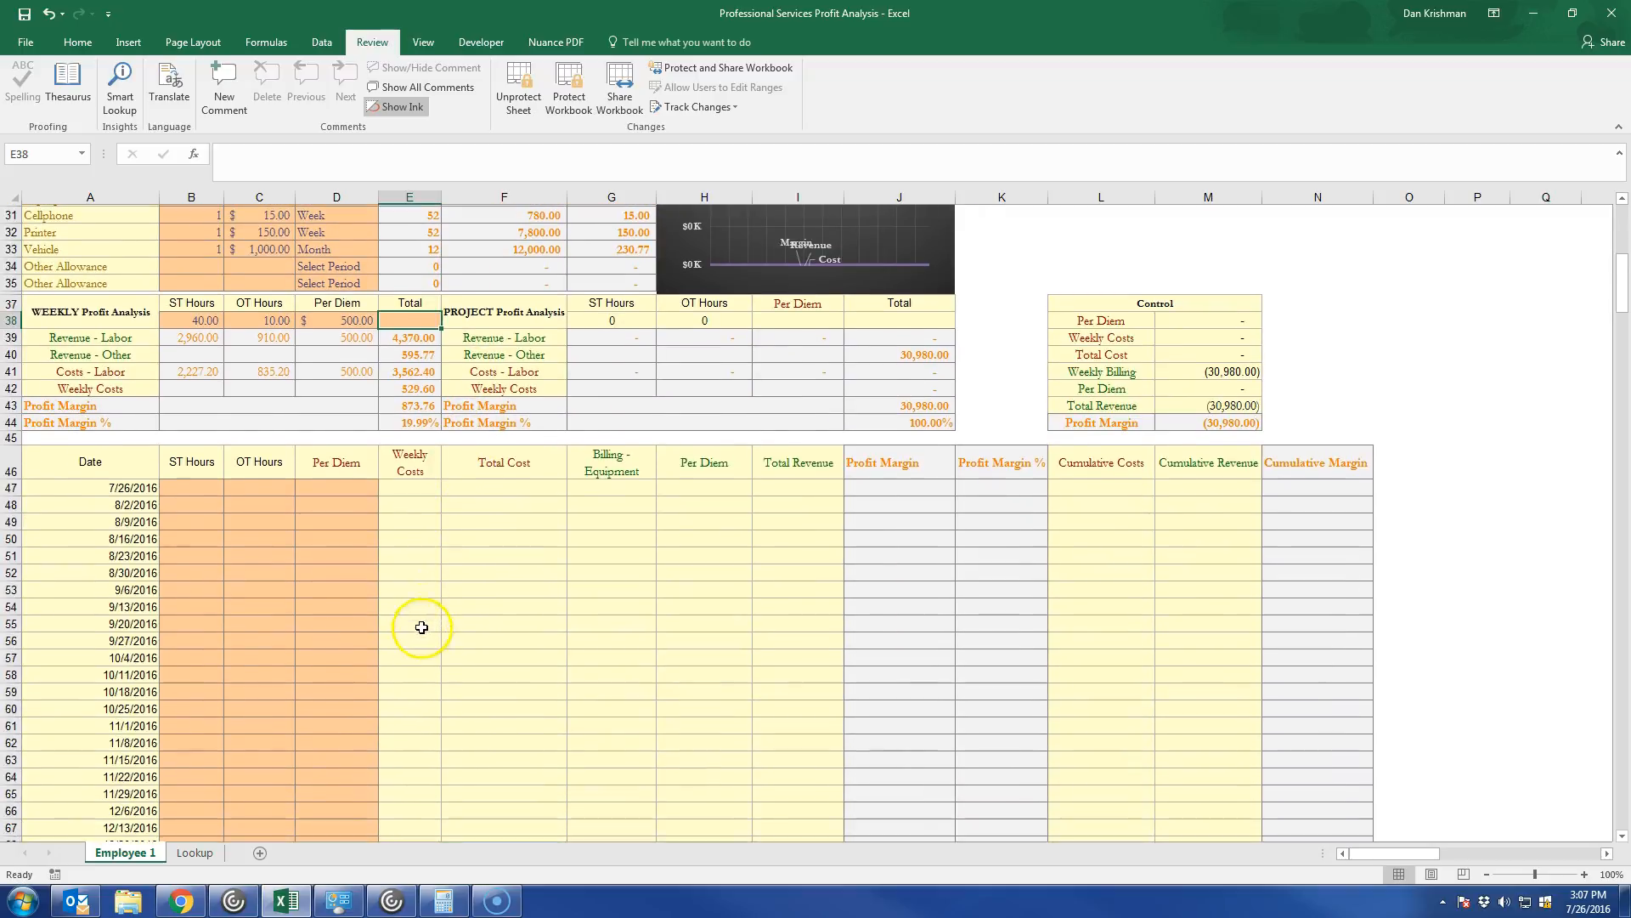
{"action": "scroll", "coordinate": [311, 641], "scroll_direction": "down", "scroll_amount": 2}
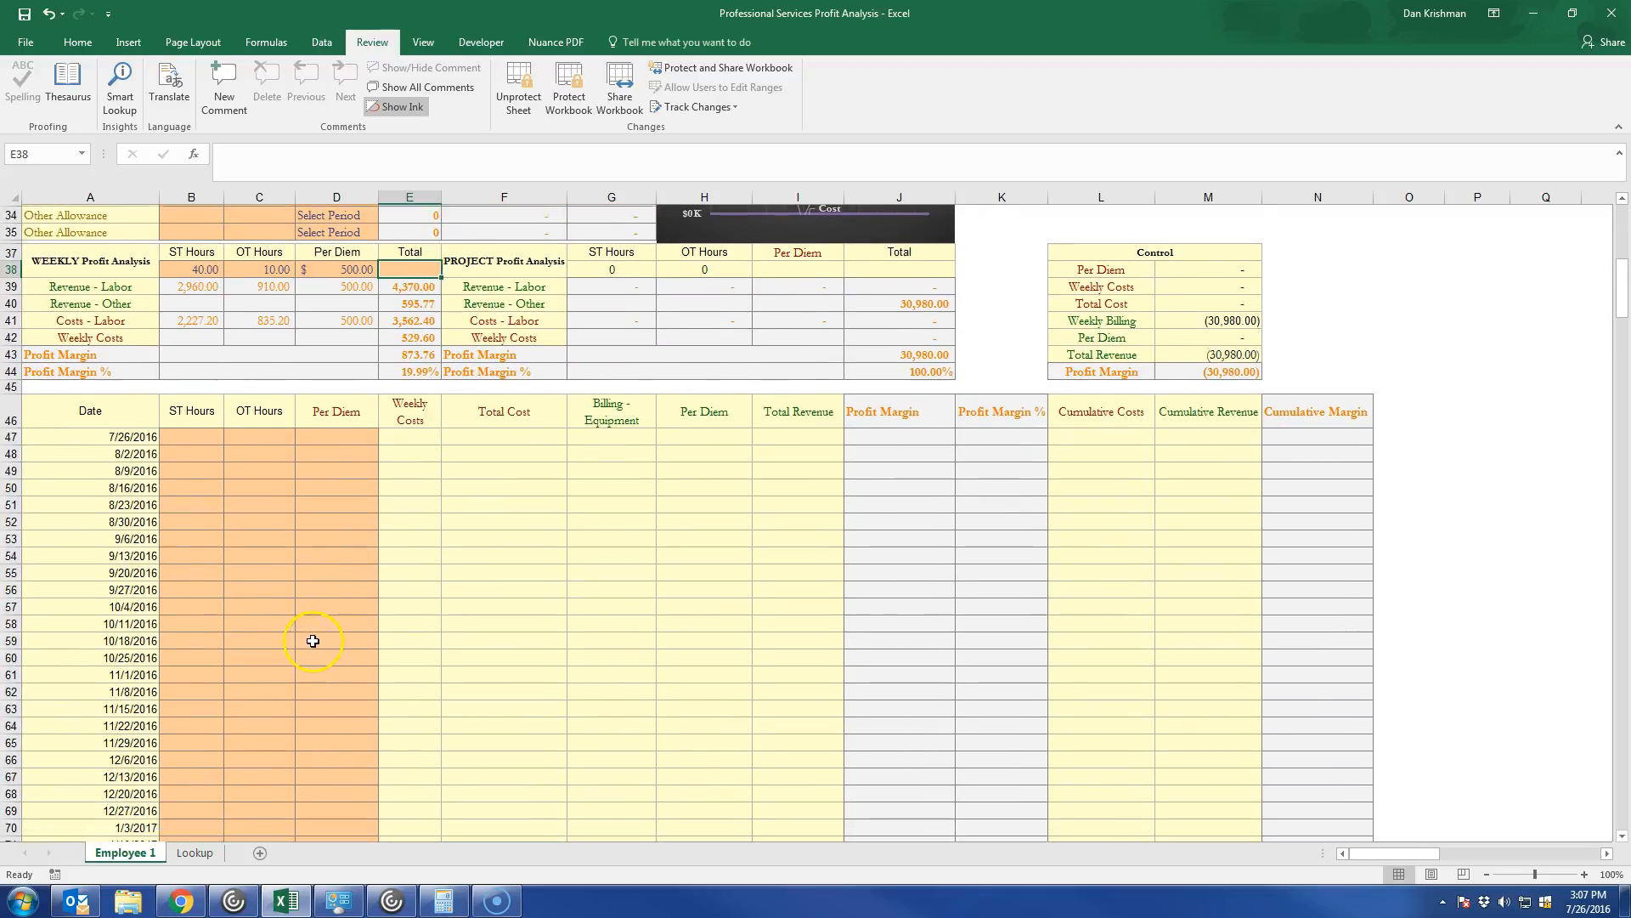
Enter 40 ST hours for the 7/26/2016 week in the weekly schedule.
{"action": "left_click", "coordinate": [180, 398]}
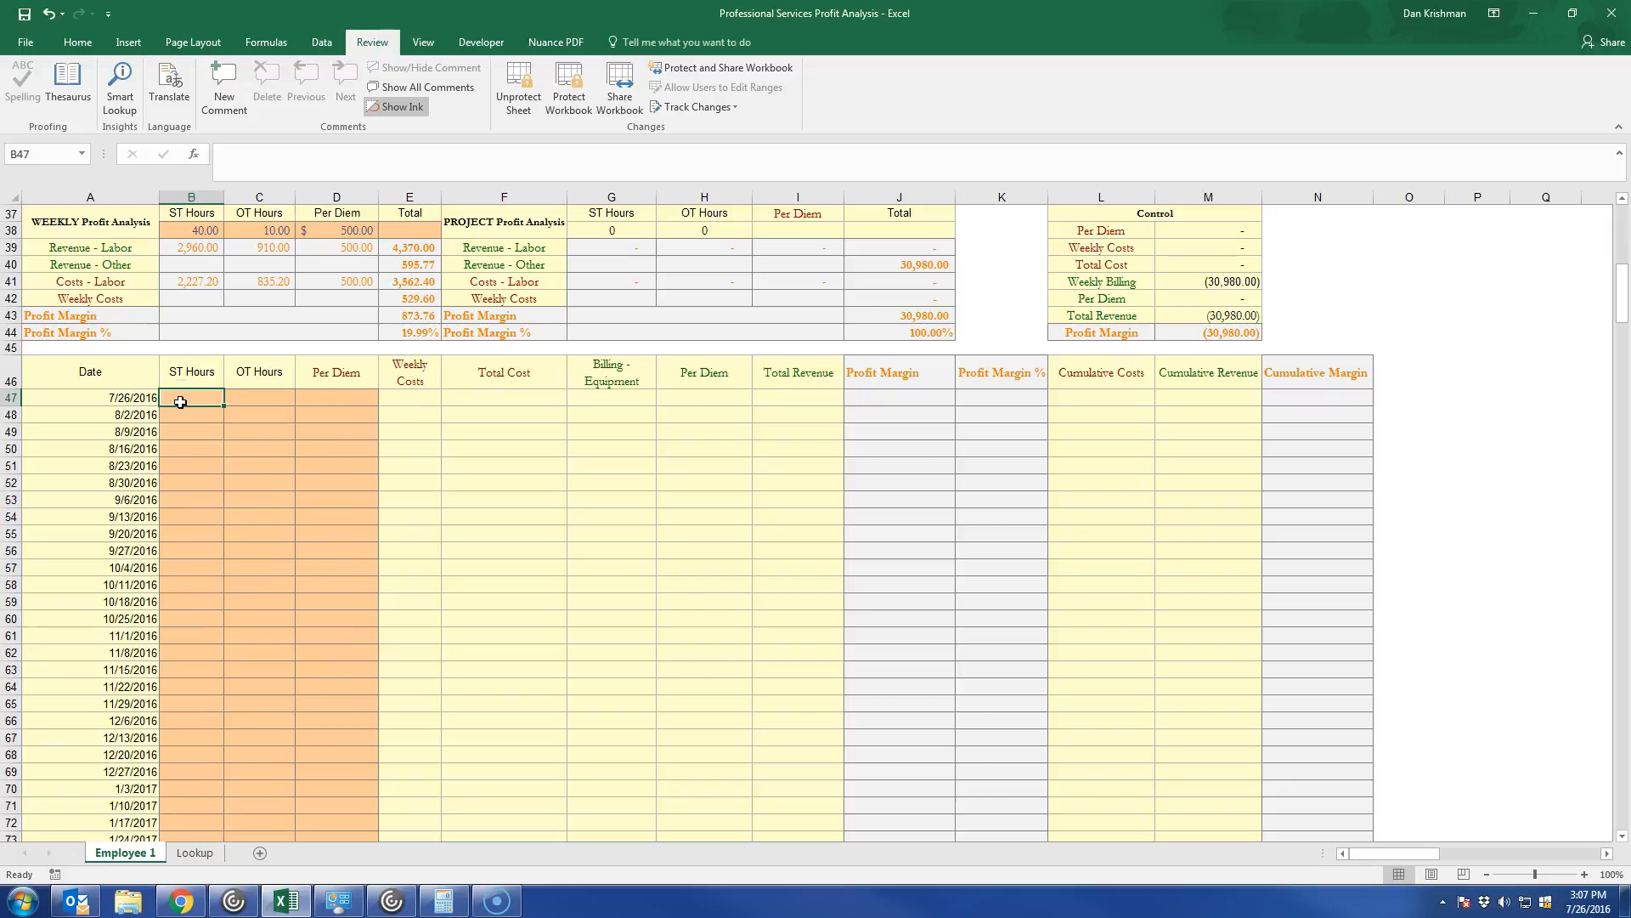
{"action": "type", "text": "40"}
{"action": "key", "text": "ctrl+Return"}
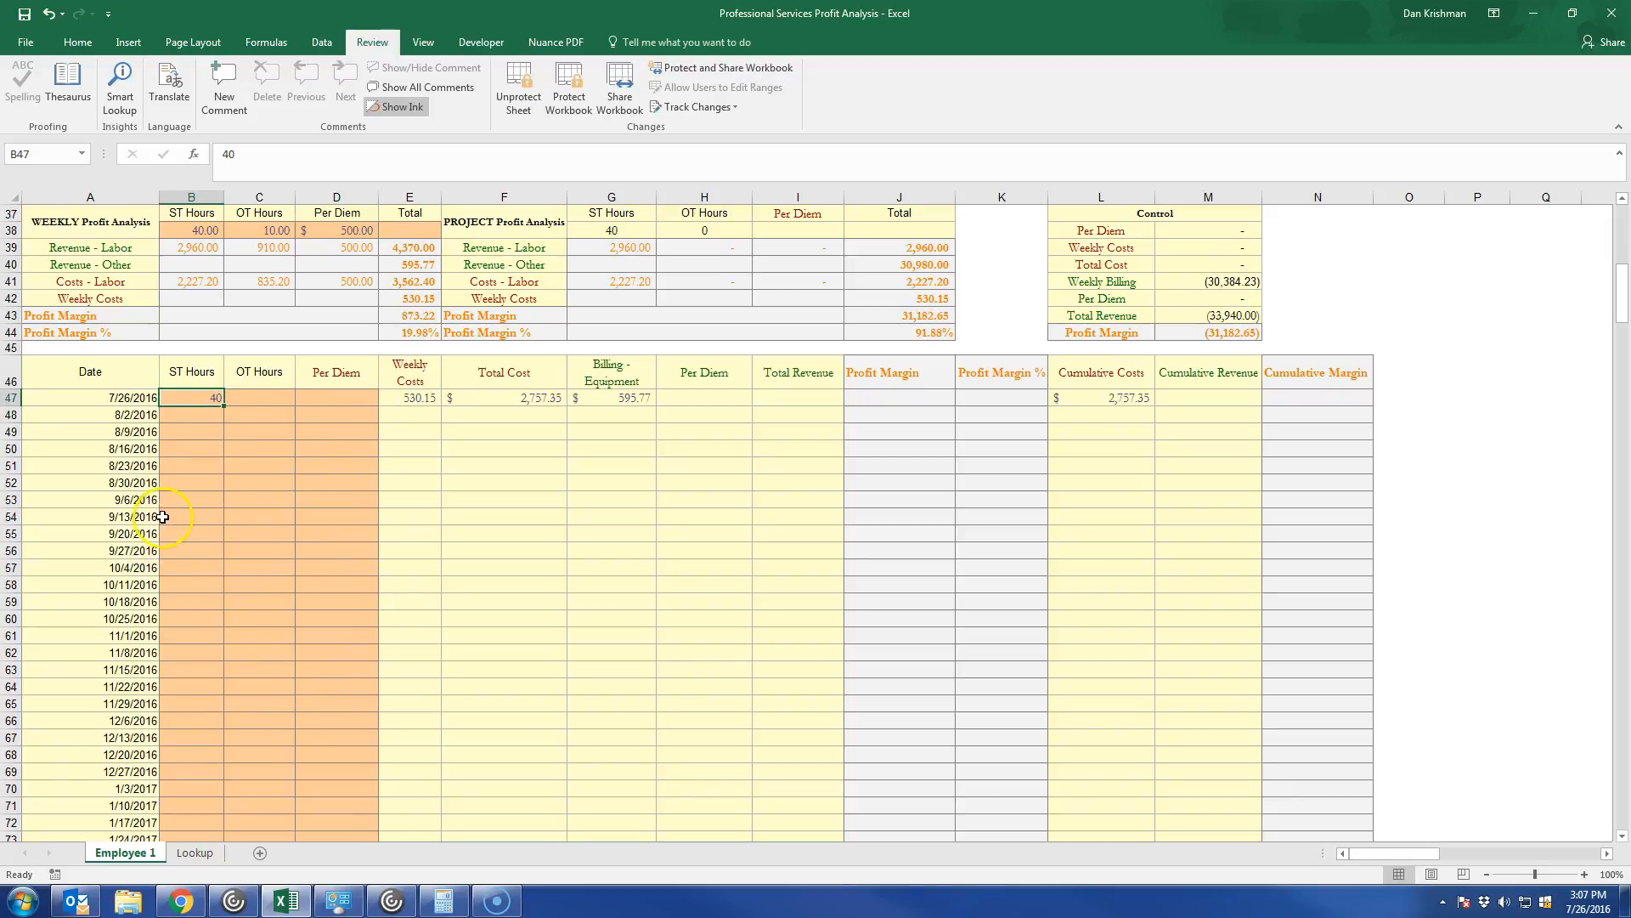
Copy the 7/26/2016 week's ST hours down to every week from 8/2/2016 through 7/18/2017.
{"action": "scroll", "coordinate": [217, 671], "scroll_direction": "up", "scroll_amount": 12}
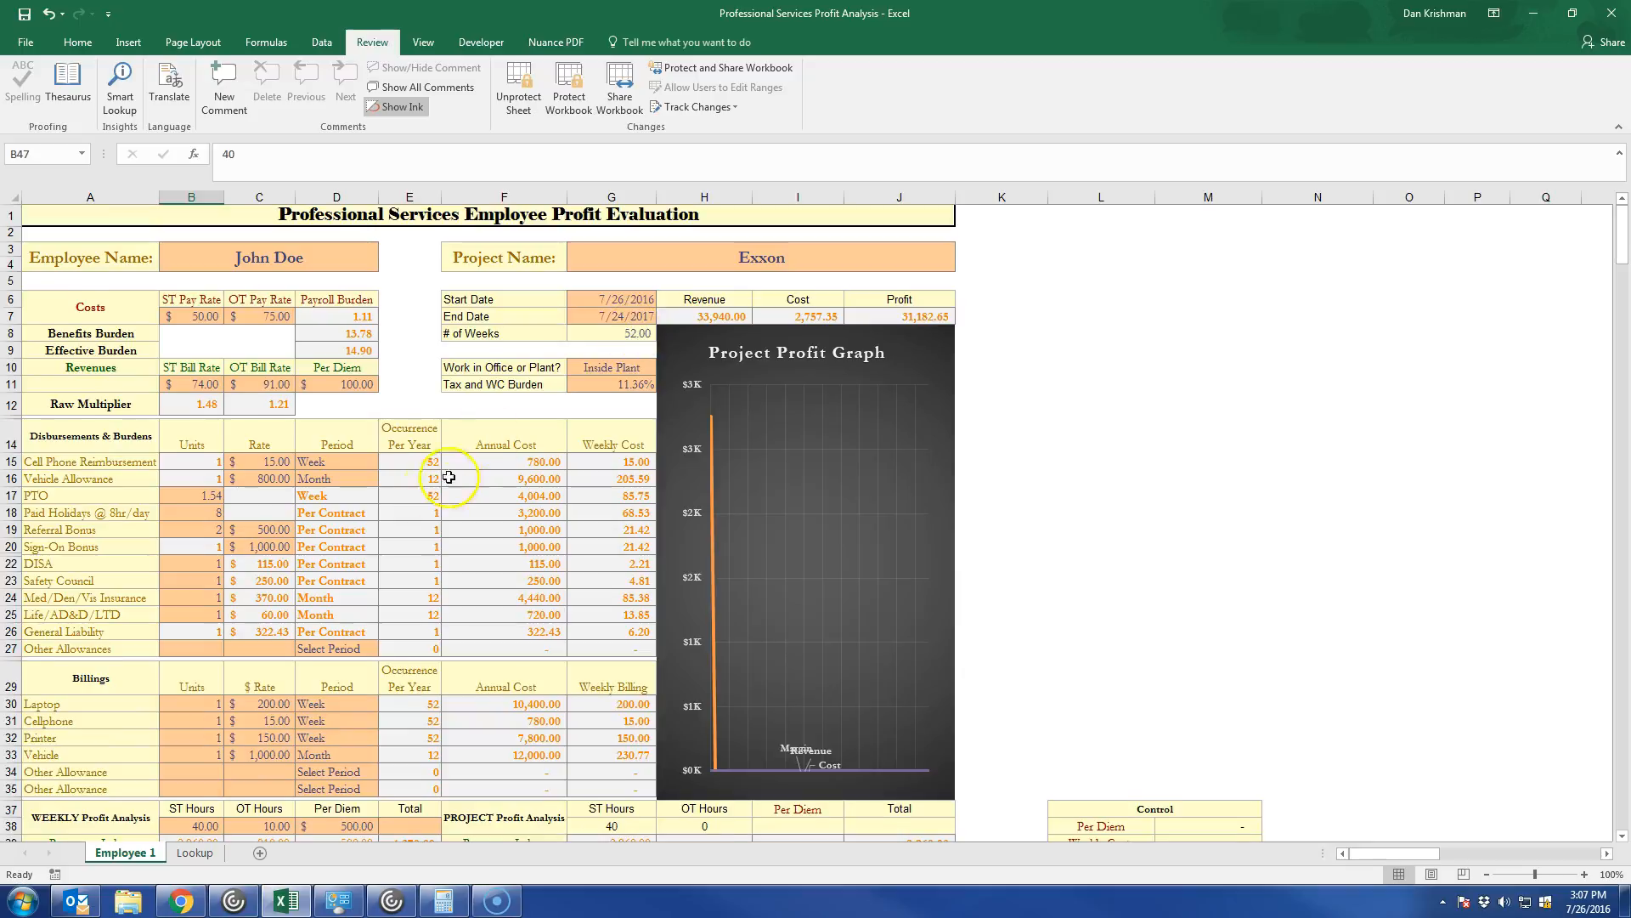
{"action": "scroll", "coordinate": [247, 575], "scroll_direction": "down", "scroll_amount": 15}
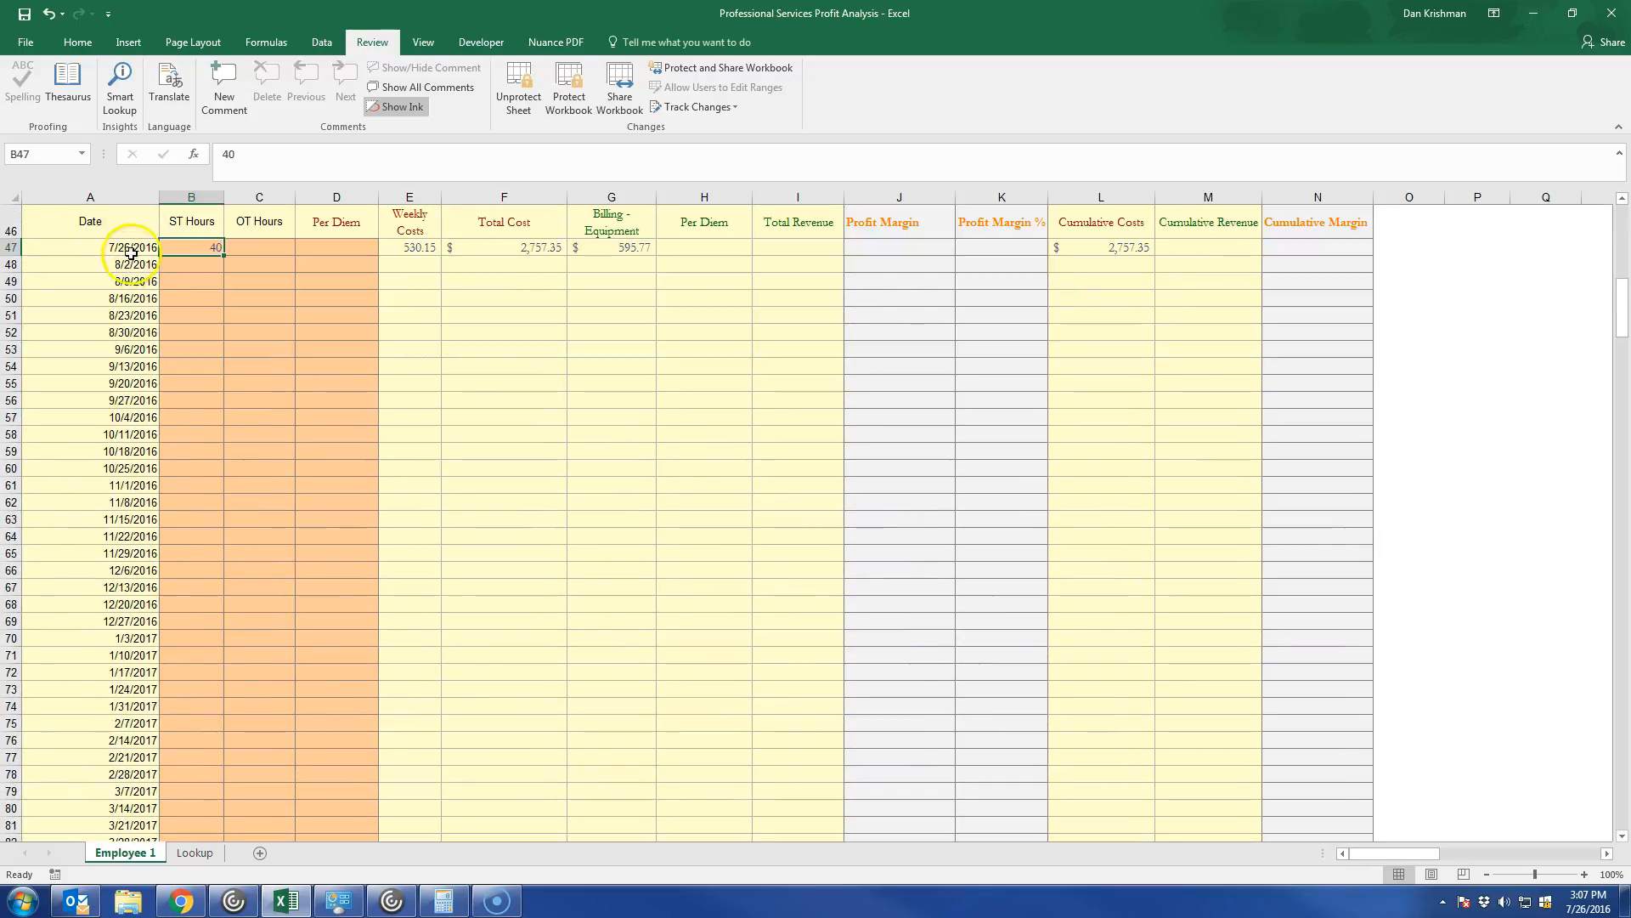
{"action": "scroll", "coordinate": [128, 535], "scroll_direction": "down", "scroll_amount": 9}
{"action": "scroll", "coordinate": [129, 544], "scroll_direction": "down", "scroll_amount": 2}
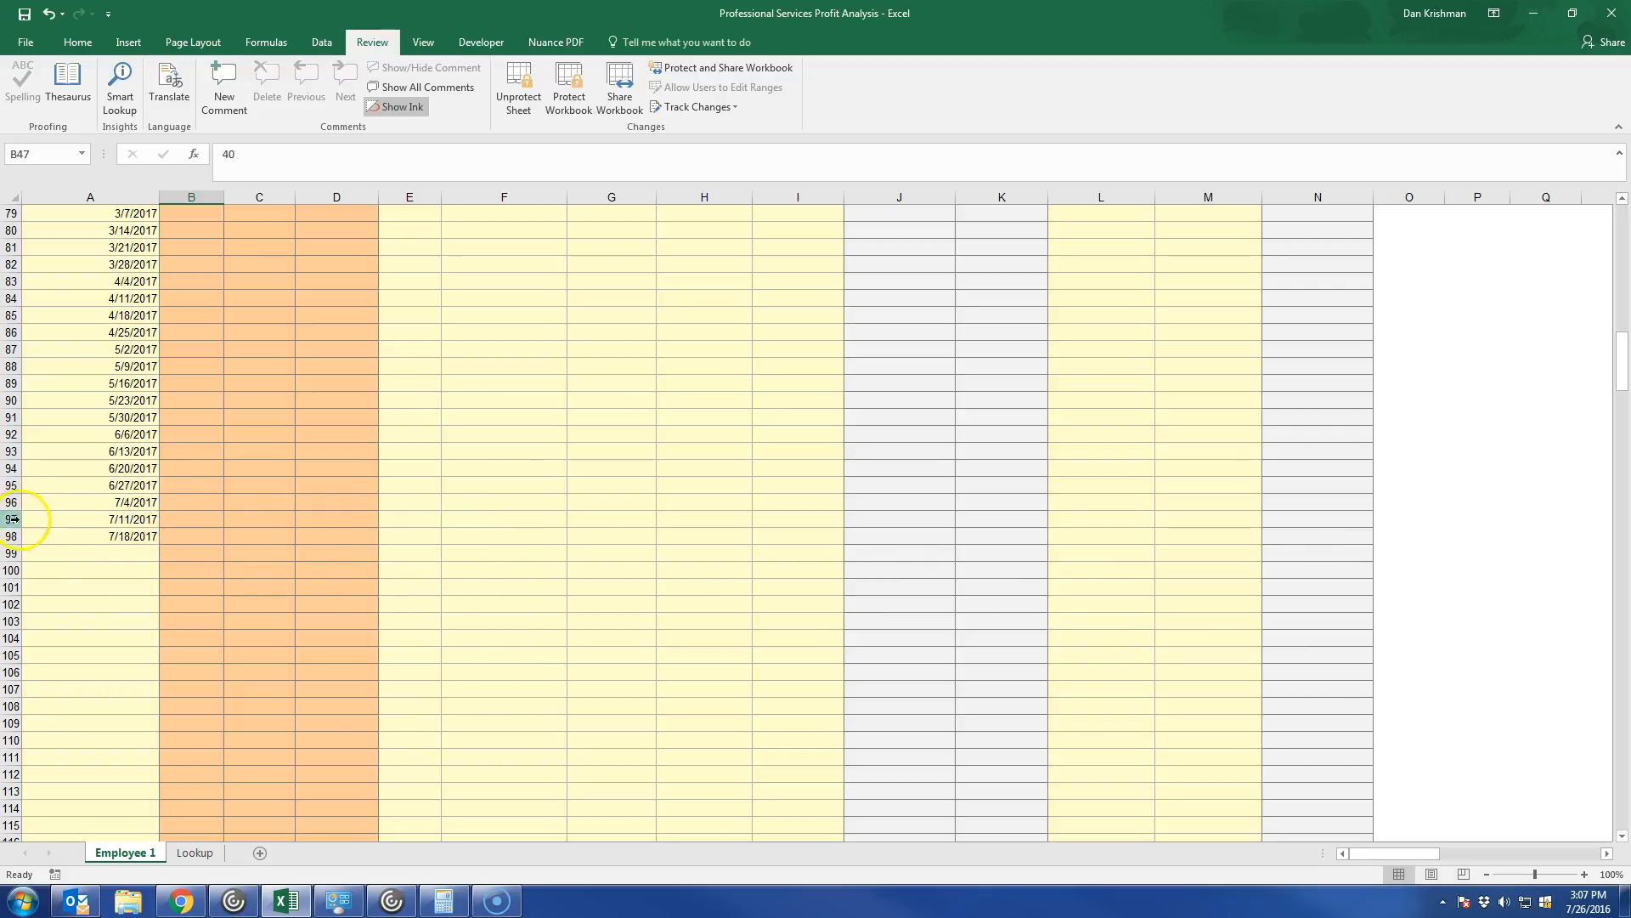
{"action": "scroll", "coordinate": [124, 574], "scroll_direction": "up", "scroll_amount": 6}
{"action": "scroll", "coordinate": [124, 574], "scroll_direction": "up", "scroll_amount": 9}
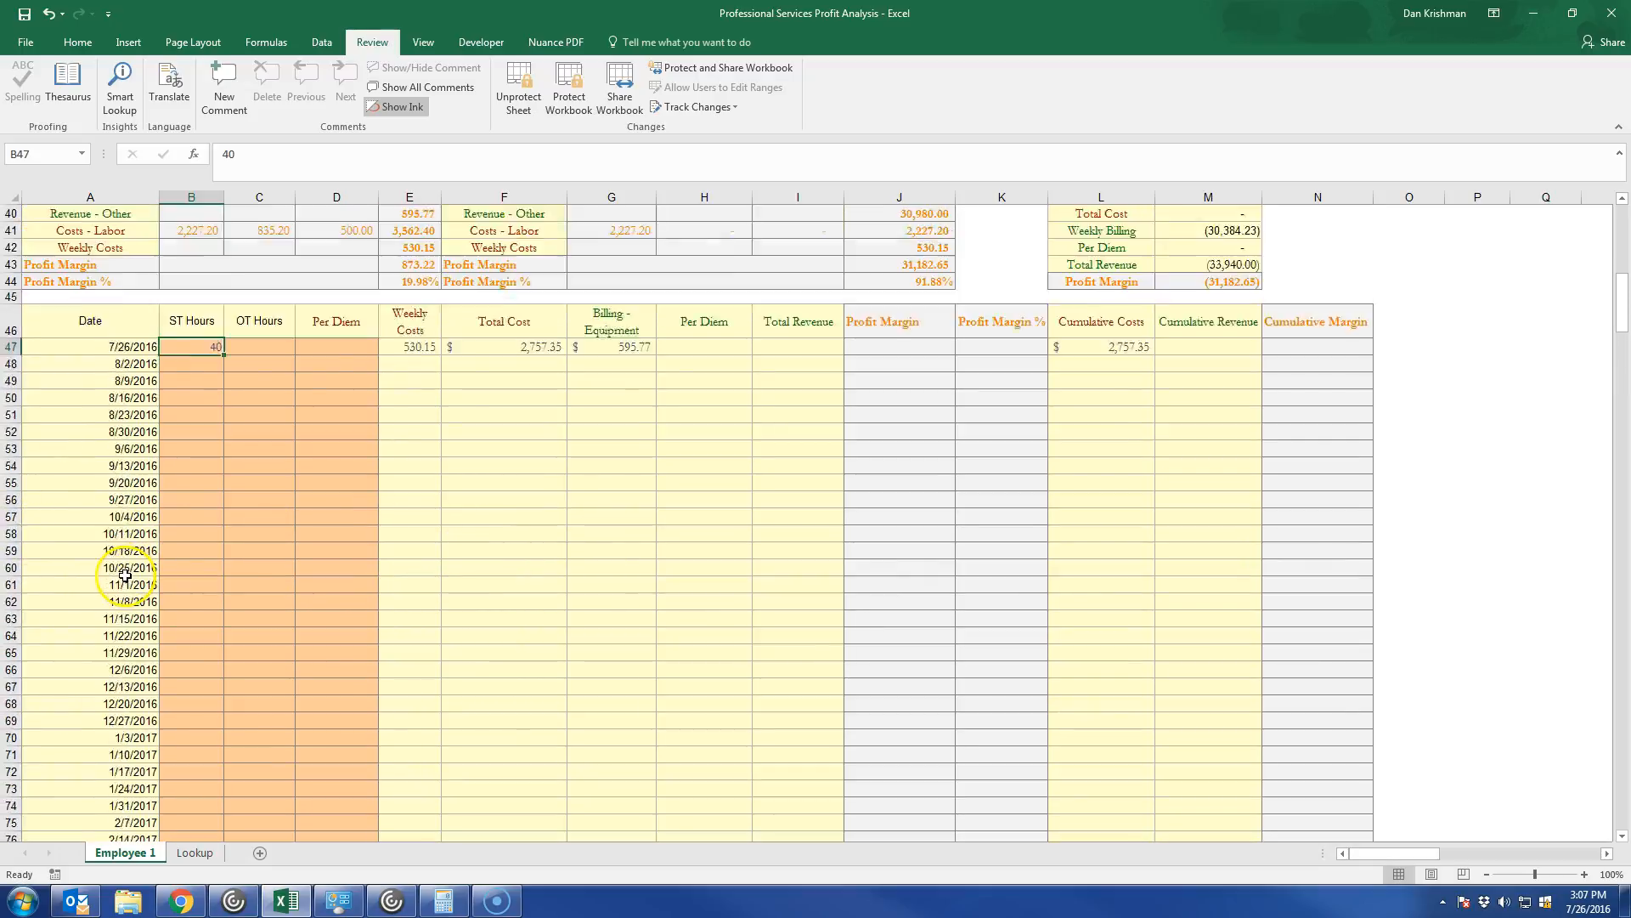
{"action": "key", "text": "ctrl+c"}
{"action": "scroll", "coordinate": [197, 383], "scroll_direction": "down", "scroll_amount": 2}
{"action": "left_click_drag", "start_coordinate": [197, 365], "coordinate": [178, 553]}
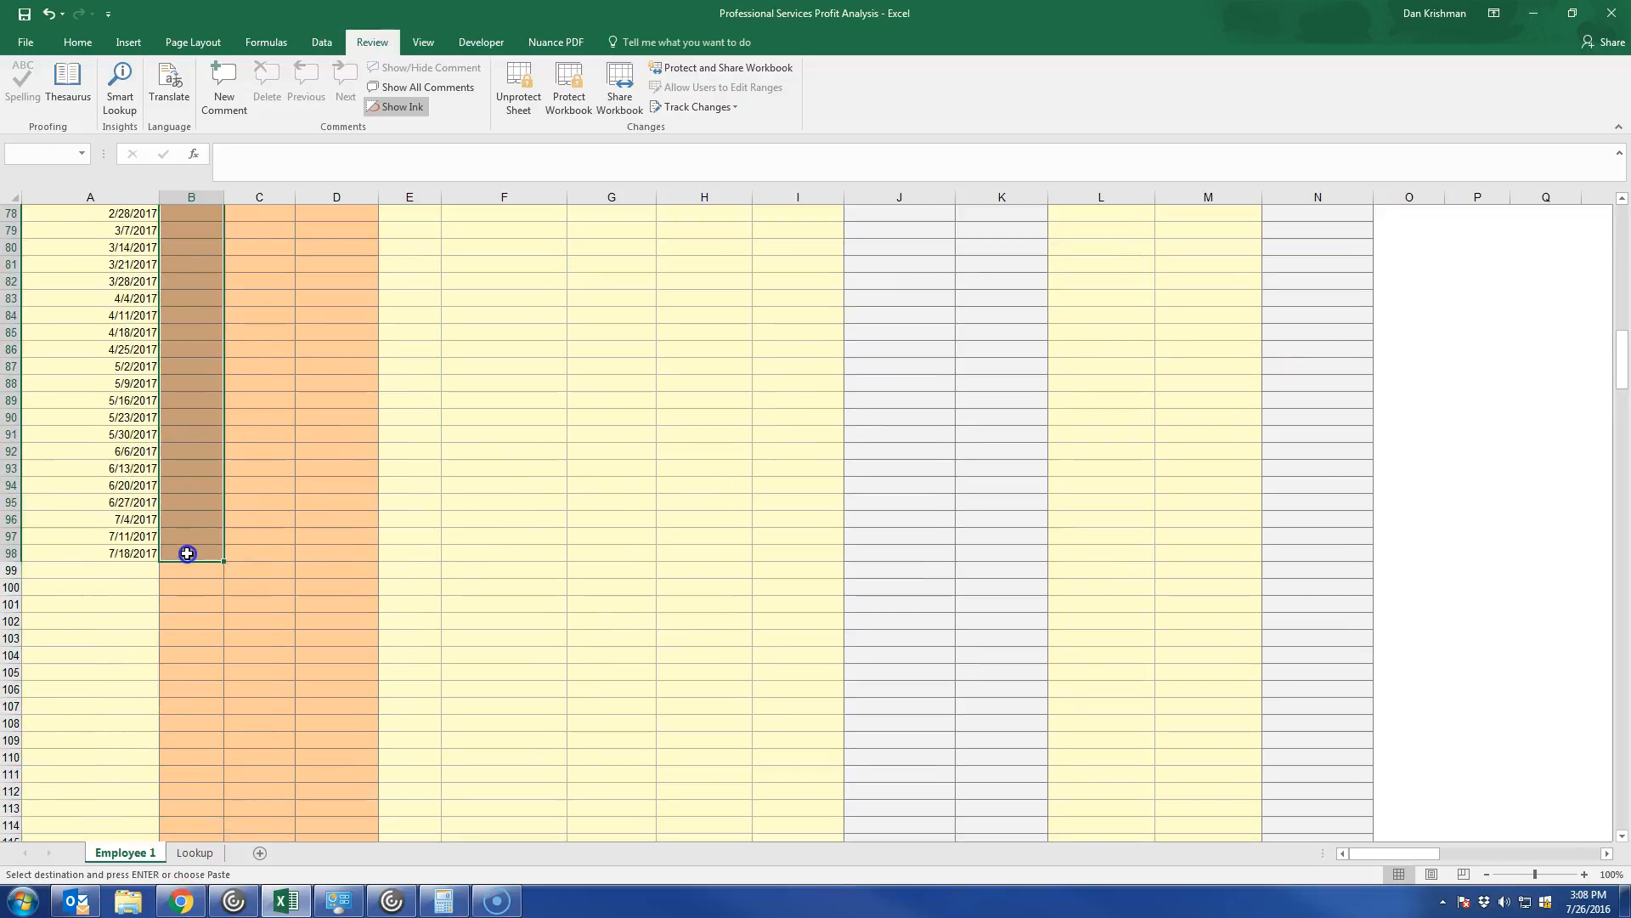
{"action": "key", "text": "ctrl+v"}
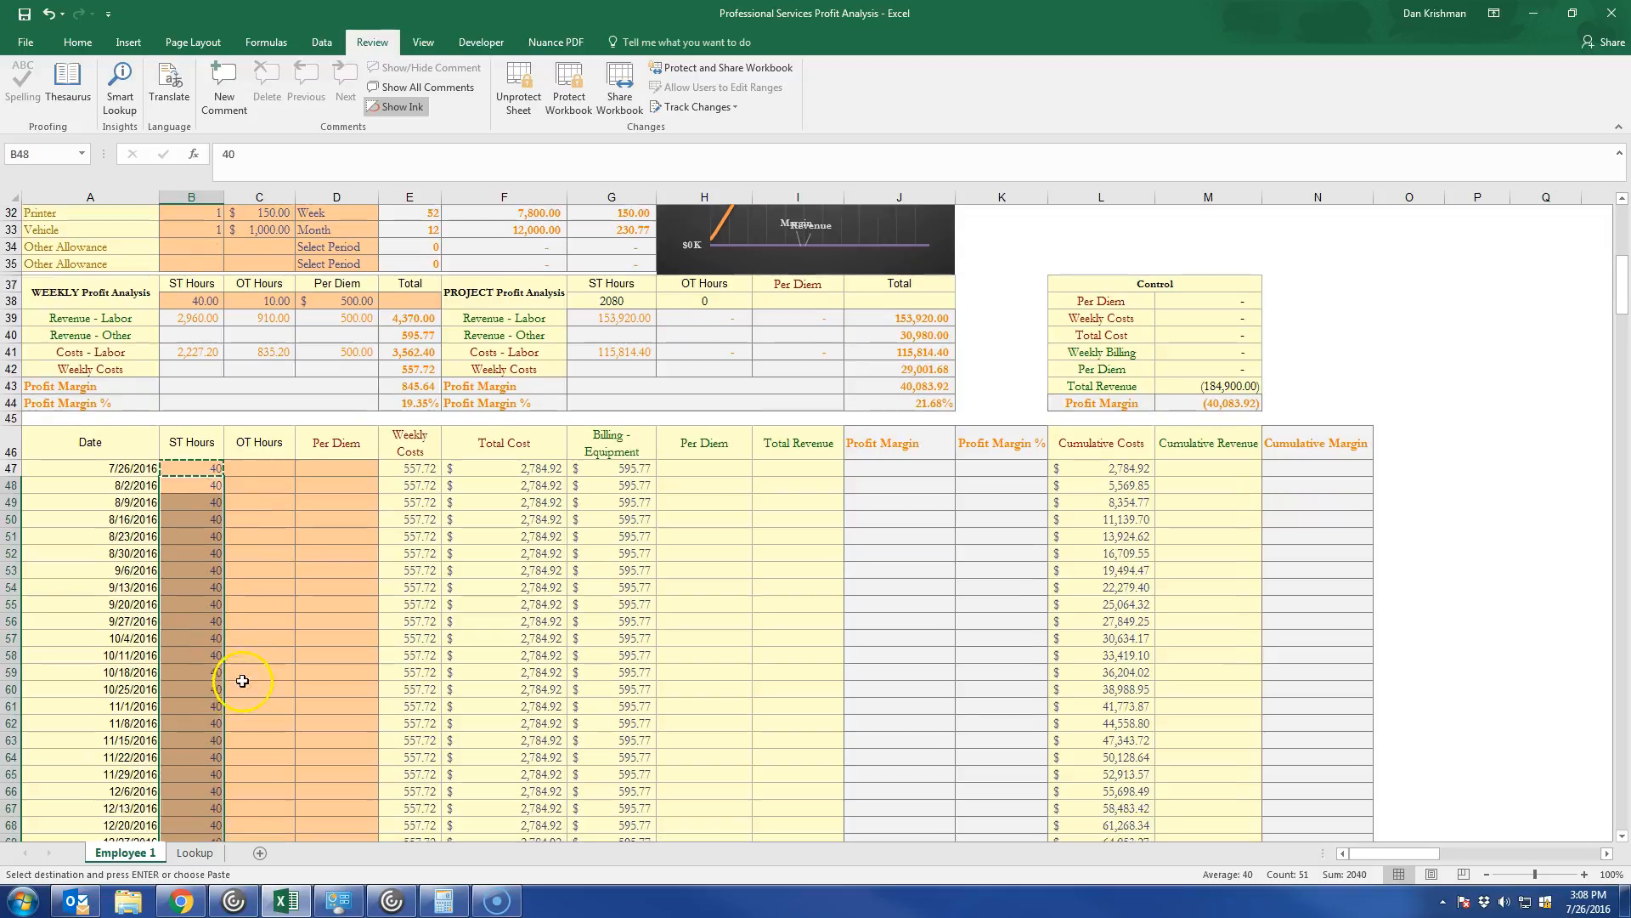
Enter 10 OT hours for the 10/11/2016 week and copy them down through 11/22/2016.
{"action": "scroll", "coordinate": [257, 605], "scroll_direction": "down", "scroll_amount": 1}
{"action": "left_click", "coordinate": [247, 642]}
{"action": "type", "text": "10"}
{"action": "key", "text": "Return"}
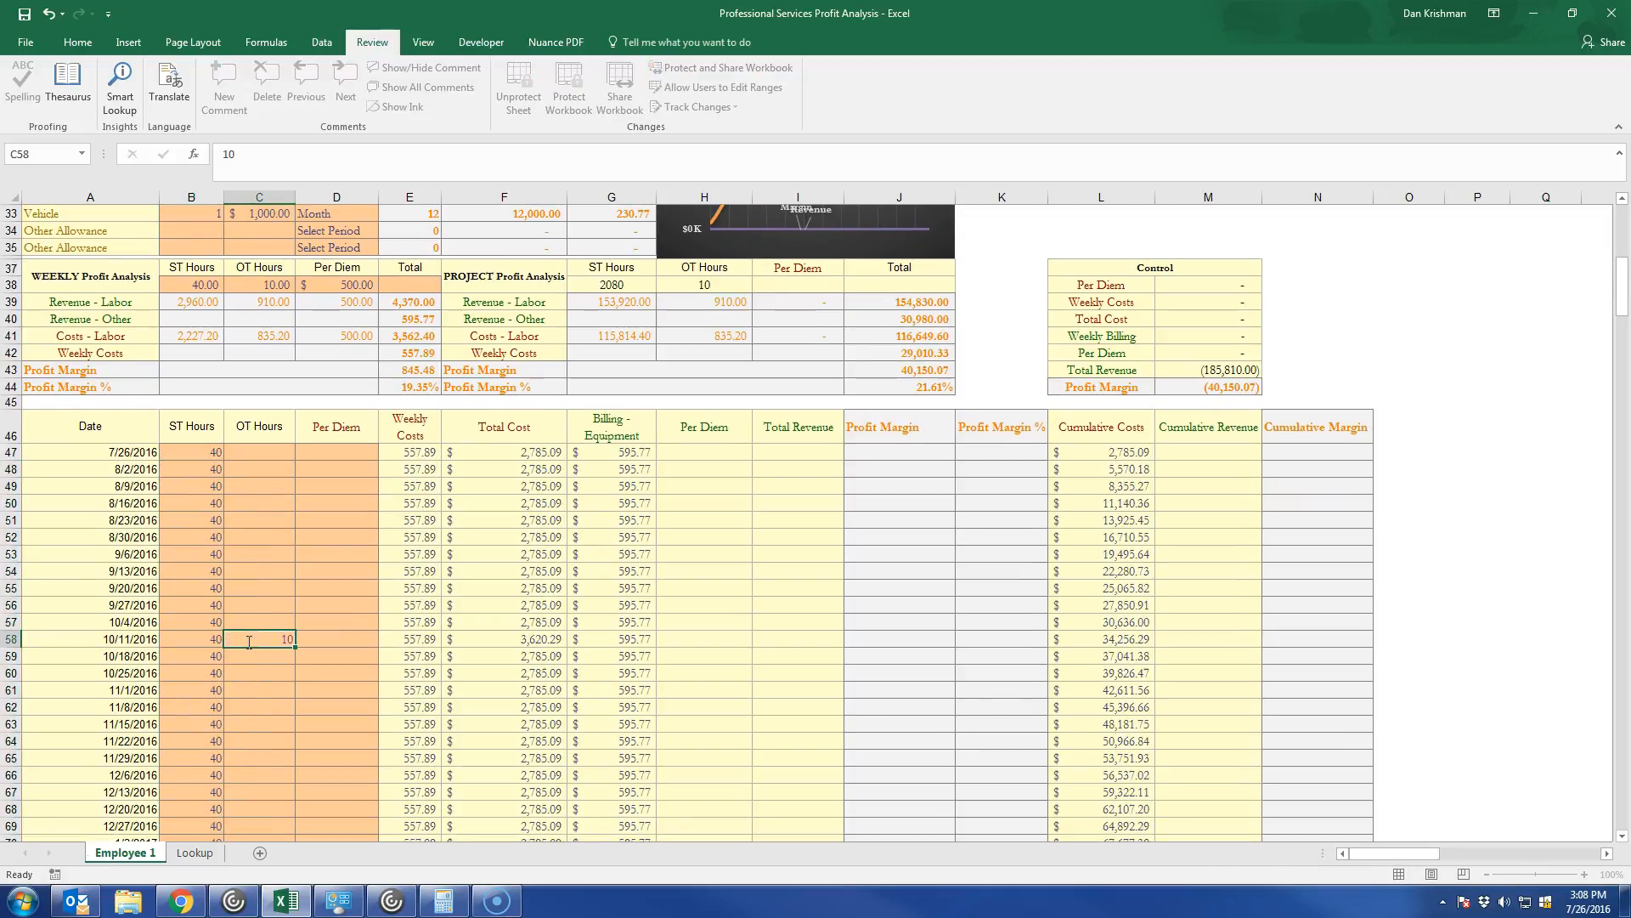
{"action": "left_click", "coordinate": [245, 641]}
{"action": "key", "text": "ctrl+c"}
{"action": "left_click_drag", "start_coordinate": [257, 660], "coordinate": [266, 737]}
{"action": "key", "text": "ctrl+v"}
Enter 20 OT hours for the 11/29/2016 week and copy them down through 4/4/2017.
{"action": "scroll", "coordinate": [275, 785], "scroll_direction": "down", "scroll_amount": 2}
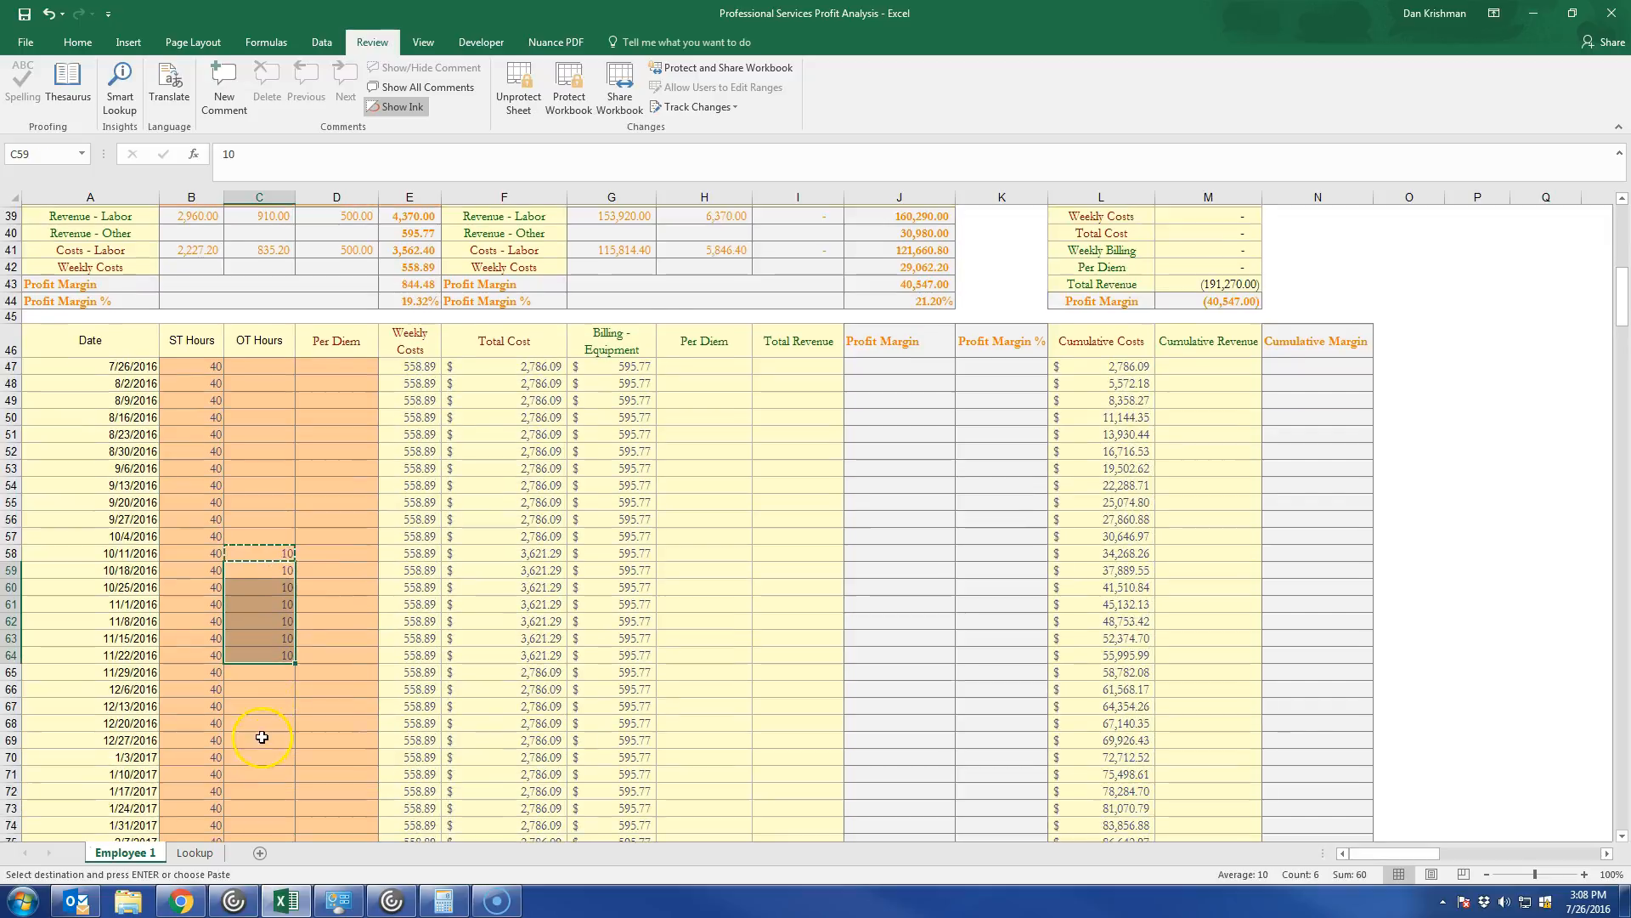
{"action": "left_click", "coordinate": [262, 670]}
{"action": "type", "text": "20"}
{"action": "left_click", "coordinate": [263, 670]}
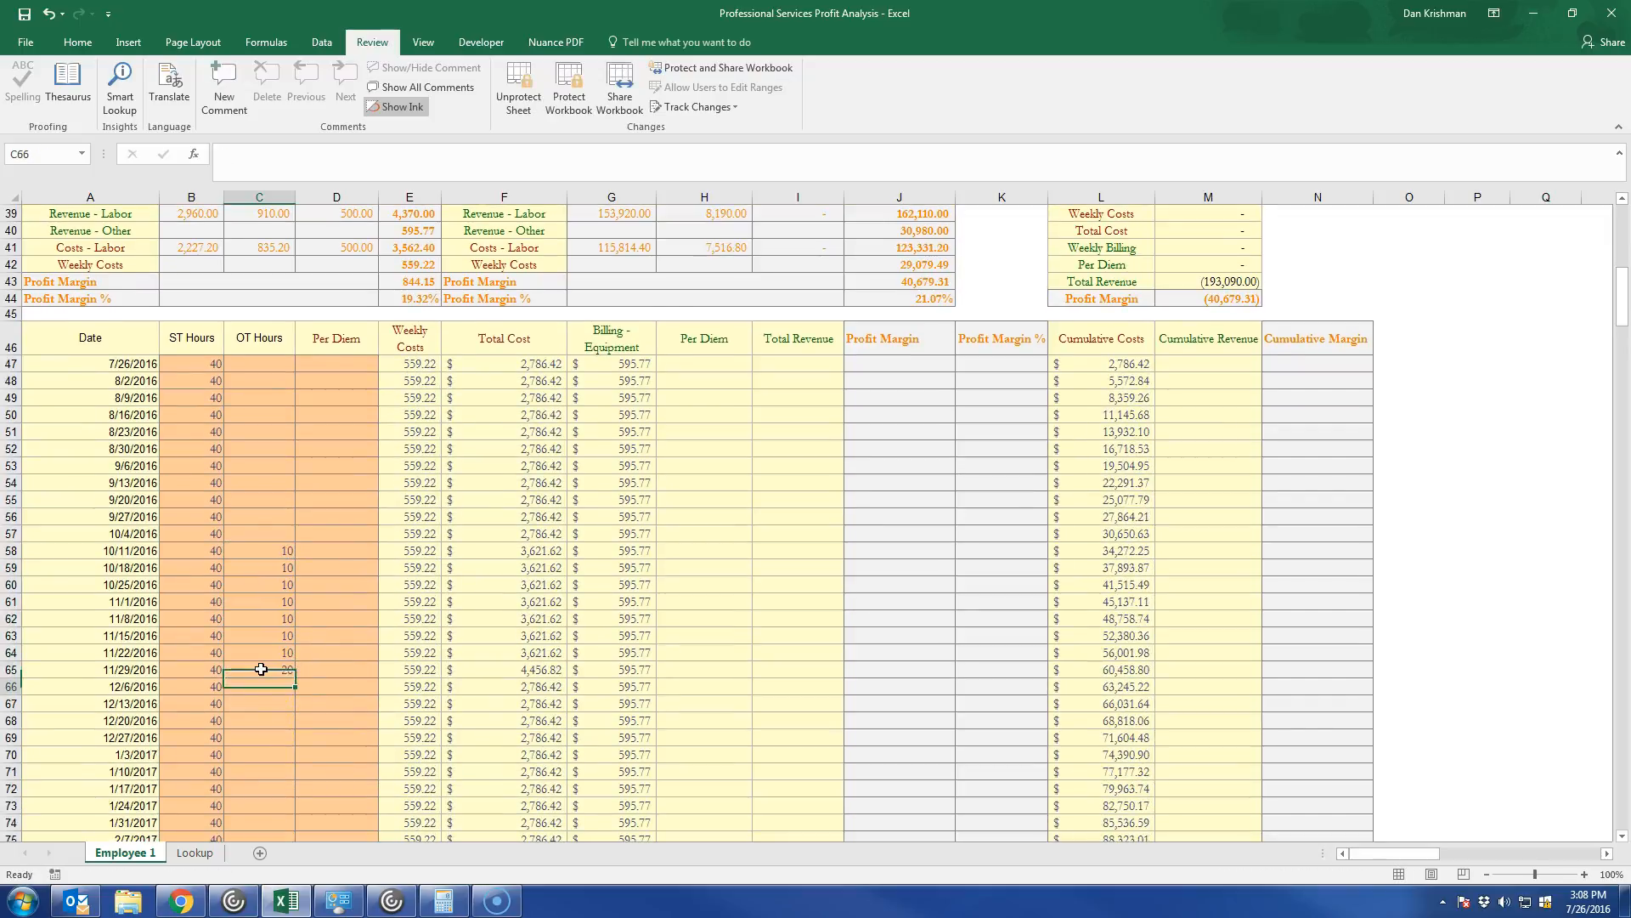
{"action": "key", "text": "ctrl+c"}
{"action": "left_click_drag", "start_coordinate": [259, 687], "coordinate": [255, 776]}
{"action": "key", "text": "ctrl+v"}
Enter 10 OT hours for the 4/11/2017 week and copy them down through 5/23/2017.
{"action": "scroll", "coordinate": [266, 776], "scroll_direction": "down", "scroll_amount": 5}
{"action": "left_click", "coordinate": [260, 521]}
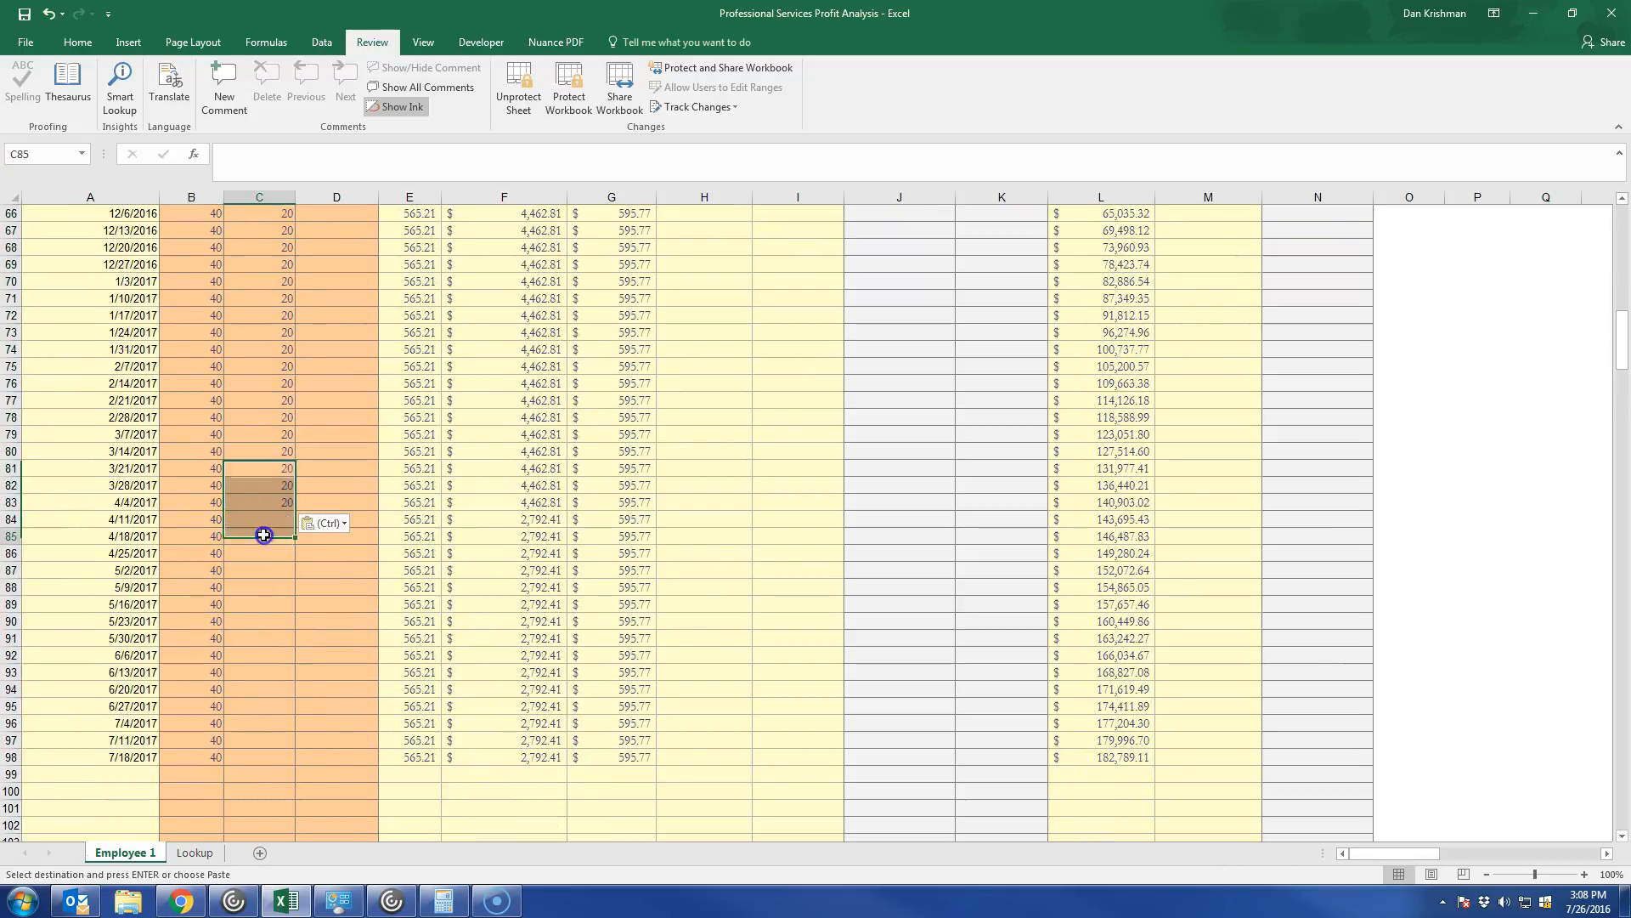
{"action": "type", "text": "10"}
{"action": "key", "text": "ctrl+Return"}
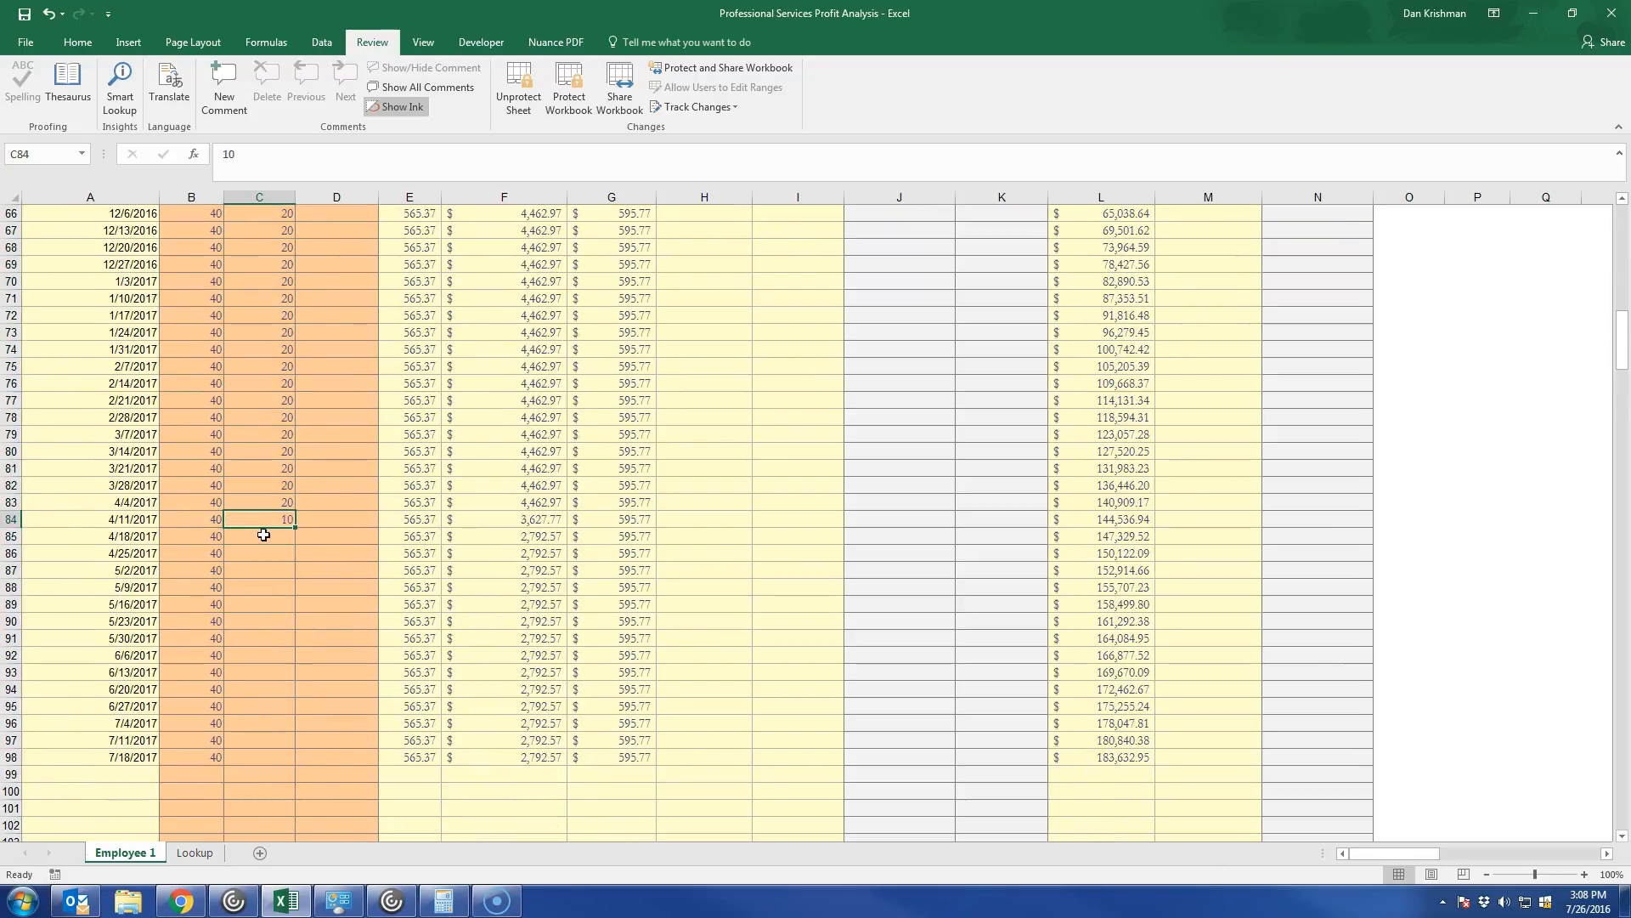
{"action": "key", "text": "ctrl+c"}
{"action": "key", "text": "shift+Down"}
{"action": "key", "text": "shift+Down"}
{"action": "key", "text": "shift+Down"}
{"action": "key", "text": "shift+Down"}
{"action": "key", "text": "shift+Down"}
{"action": "key", "text": "shift+Down"}
{"action": "key", "text": "ctrl+v"}
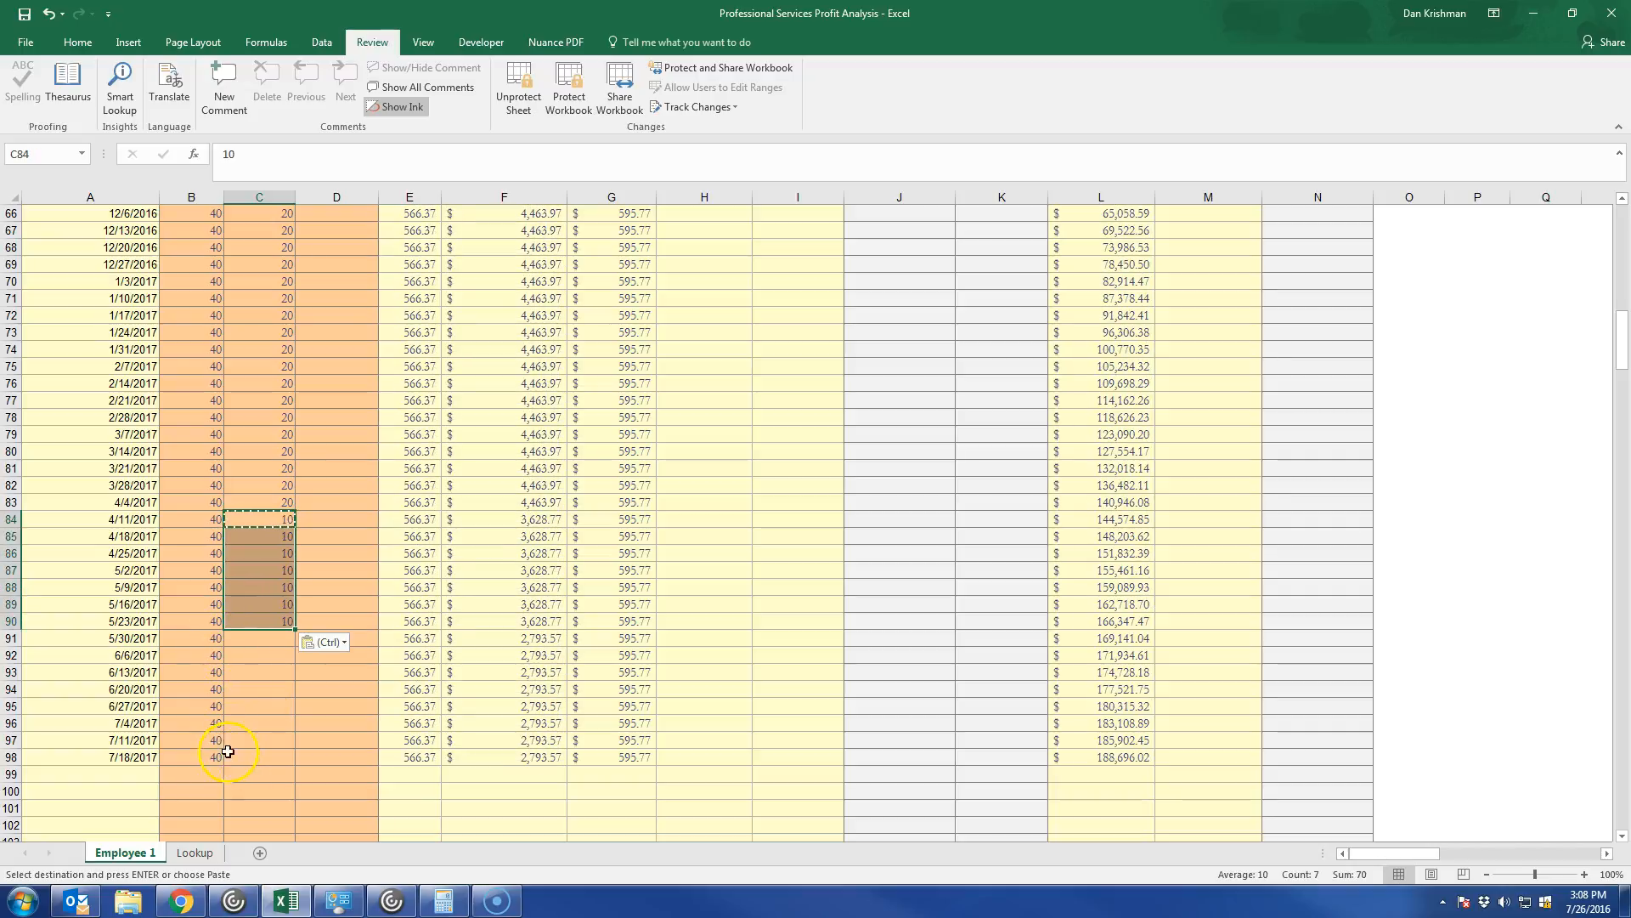
Enter a per diem of 400 for the 7/26/2016 week and copy it down through 10/4/2016.
{"action": "scroll", "coordinate": [323, 764], "scroll_direction": "up", "scroll_amount": 15}
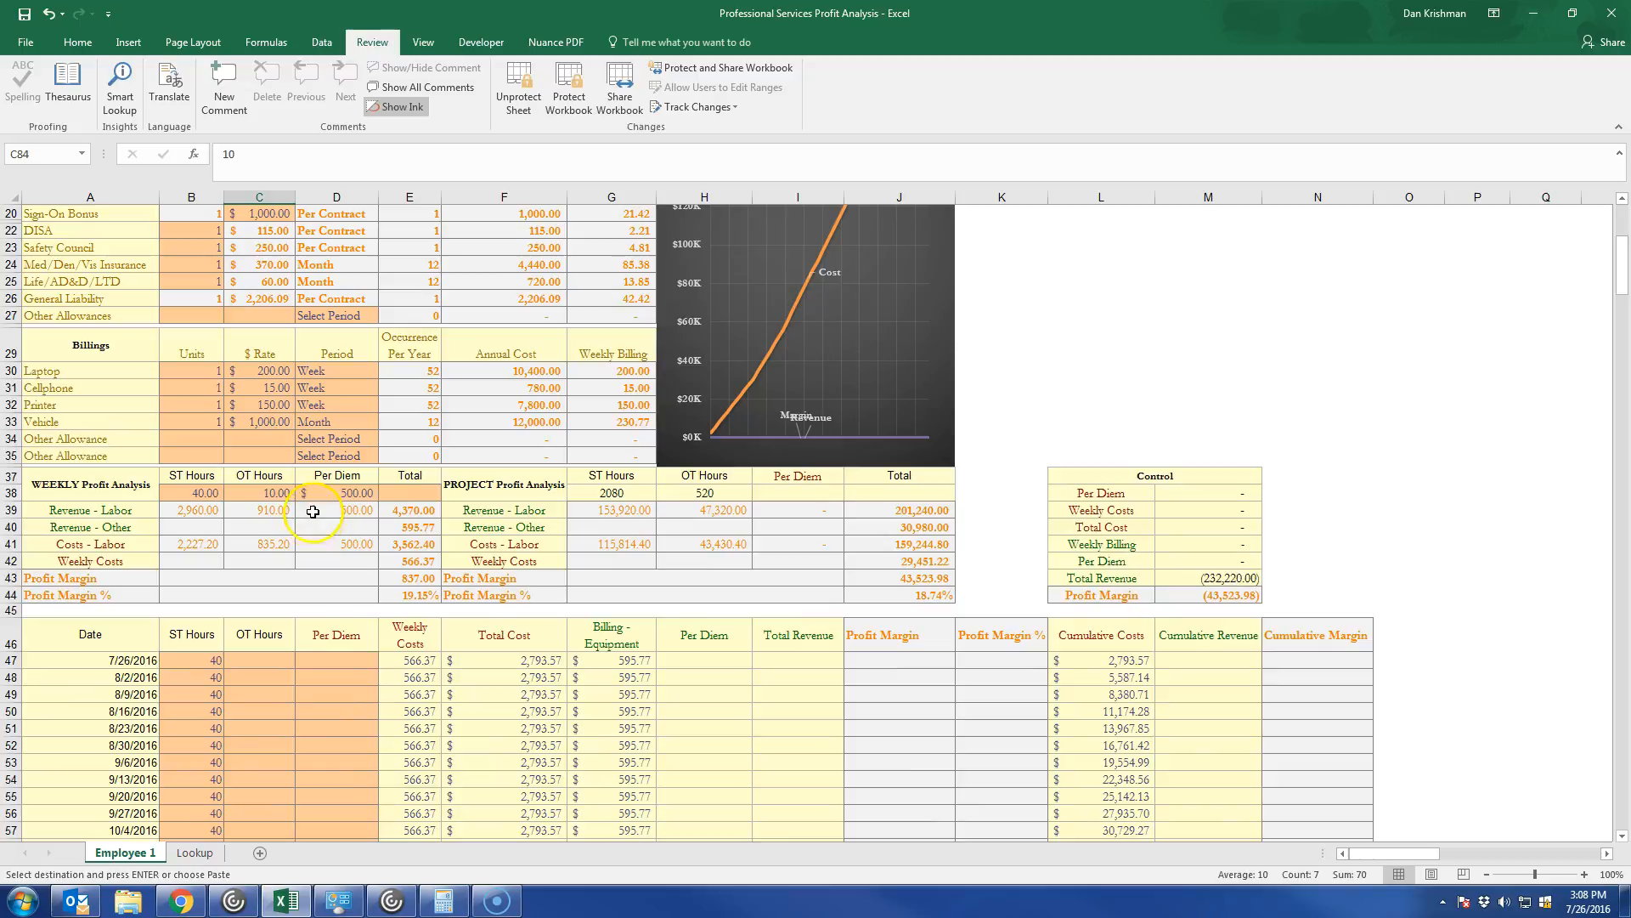
{"action": "scroll", "coordinate": [326, 651], "scroll_direction": "down", "scroll_amount": 1}
{"action": "left_click", "coordinate": [328, 627]}
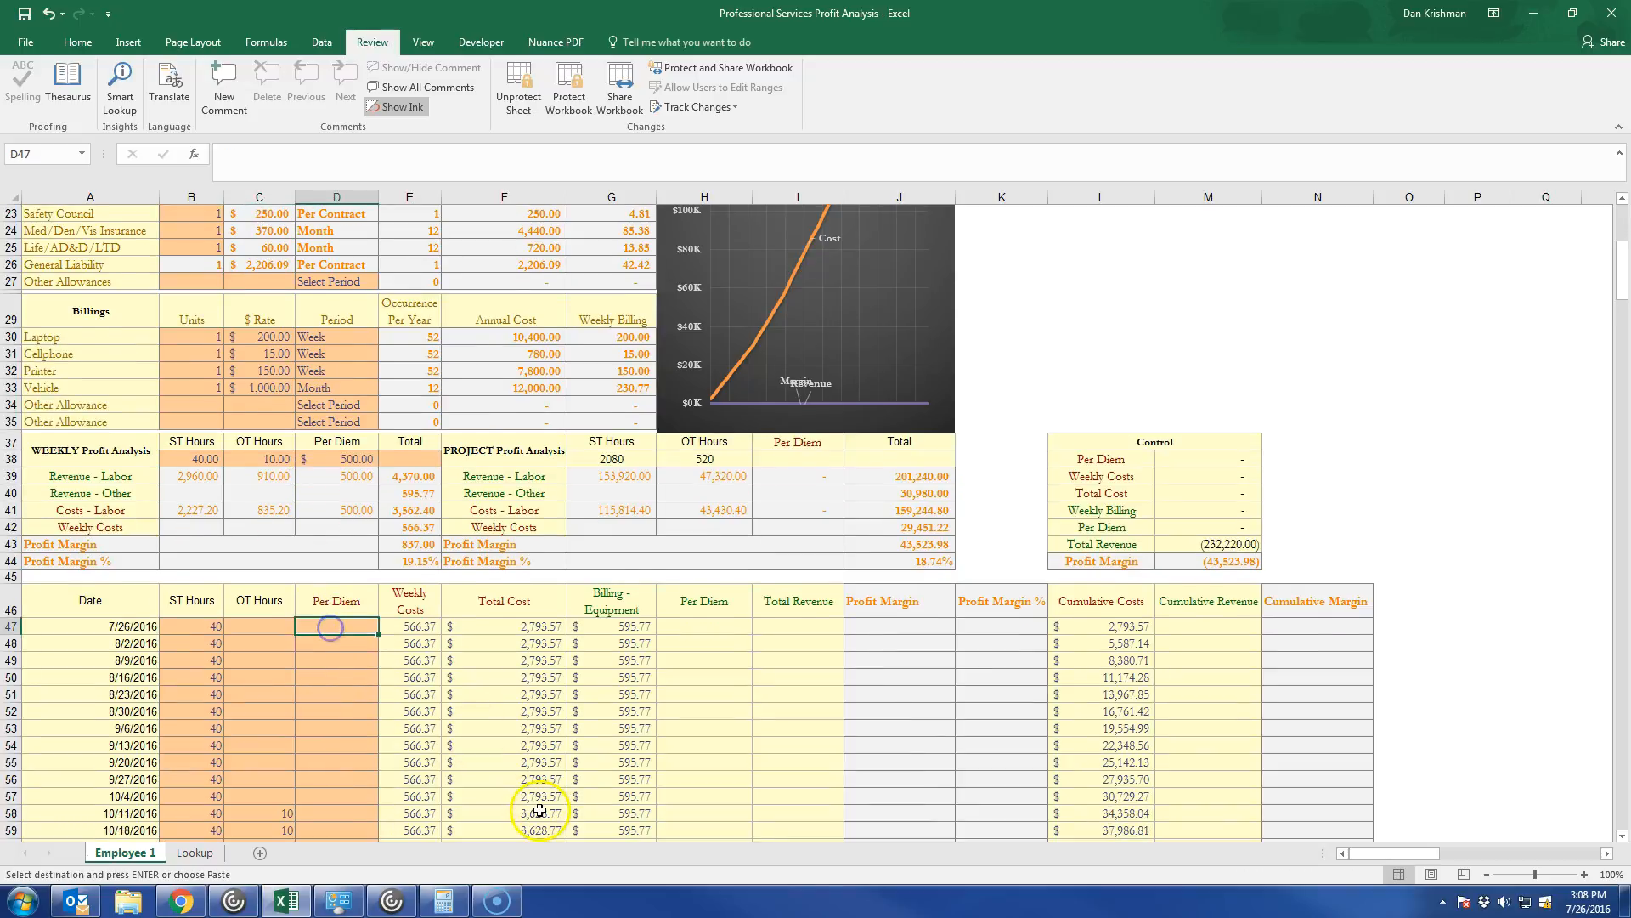
{"action": "scroll", "coordinate": [538, 810], "scroll_direction": "down", "scroll_amount": 2}
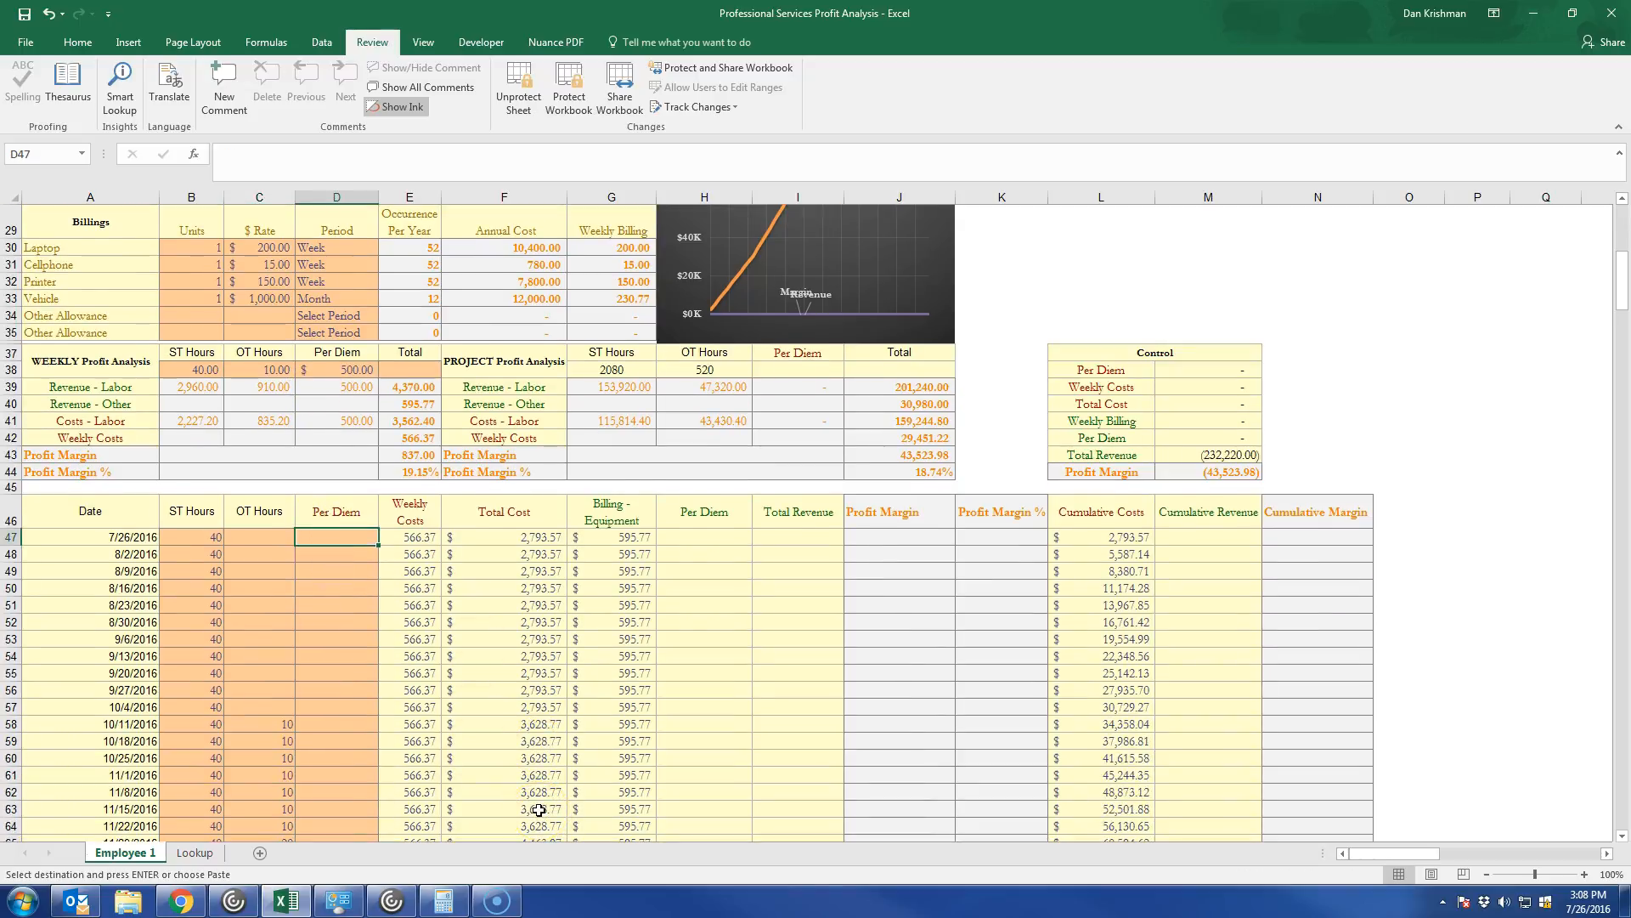
{"action": "type", "text": "400"}
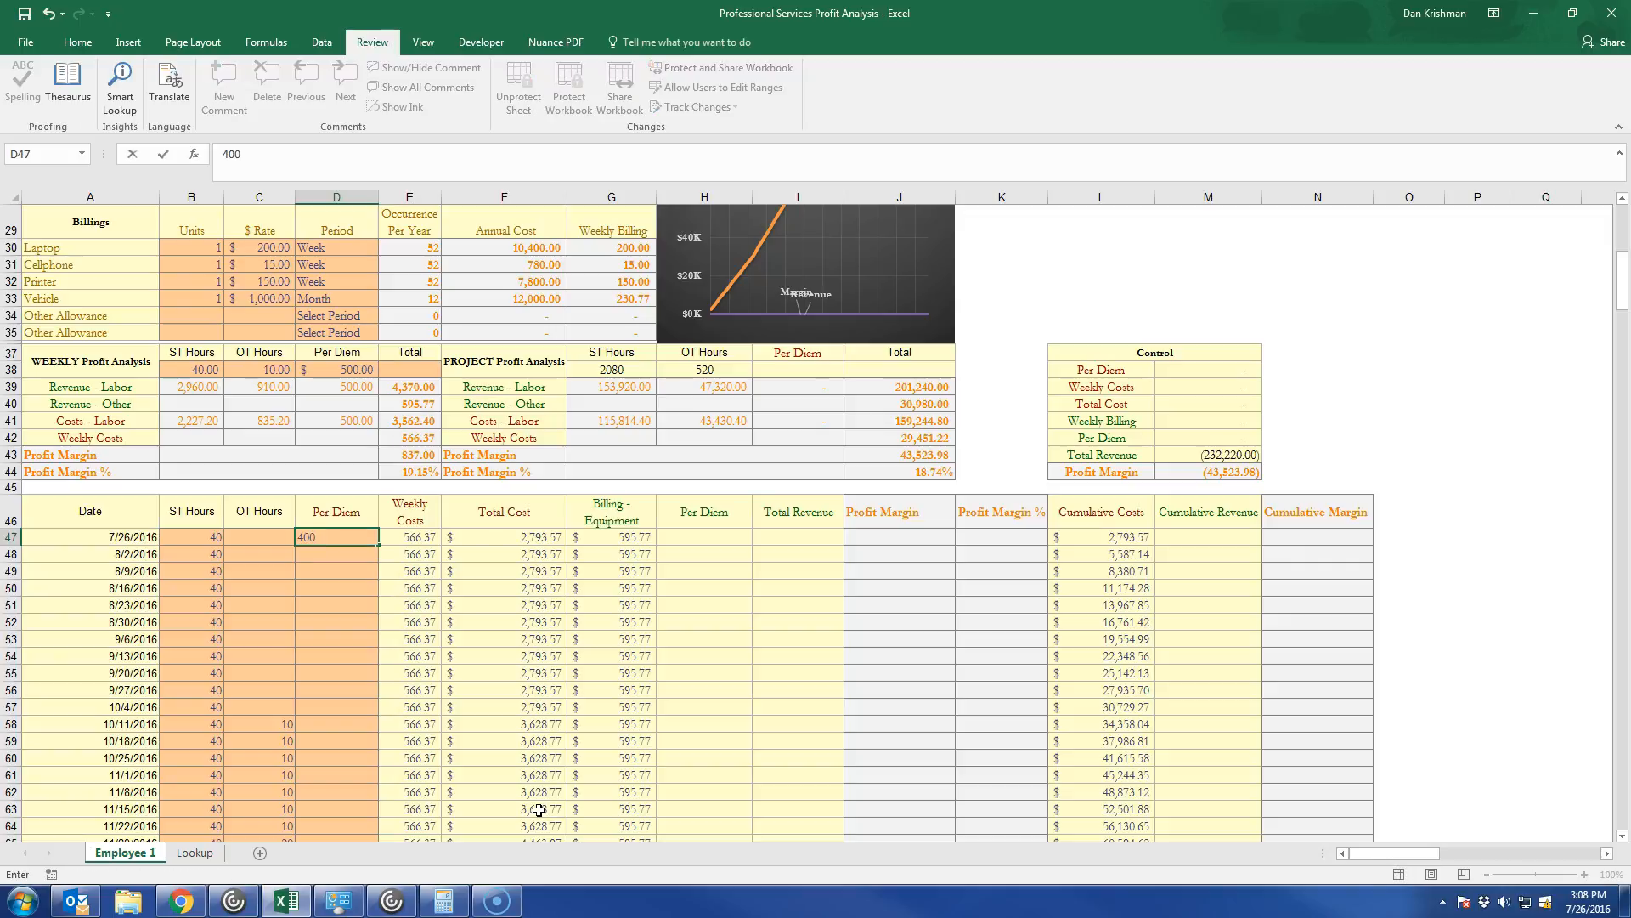
{"action": "key", "text": "Return"}
{"action": "key", "text": "Up"}
{"action": "key", "text": "ctrl+c"}
{"action": "key", "text": "shift+Down"}
{"action": "key", "text": "shift+Down"}
{"action": "key", "text": "shift+Down"}
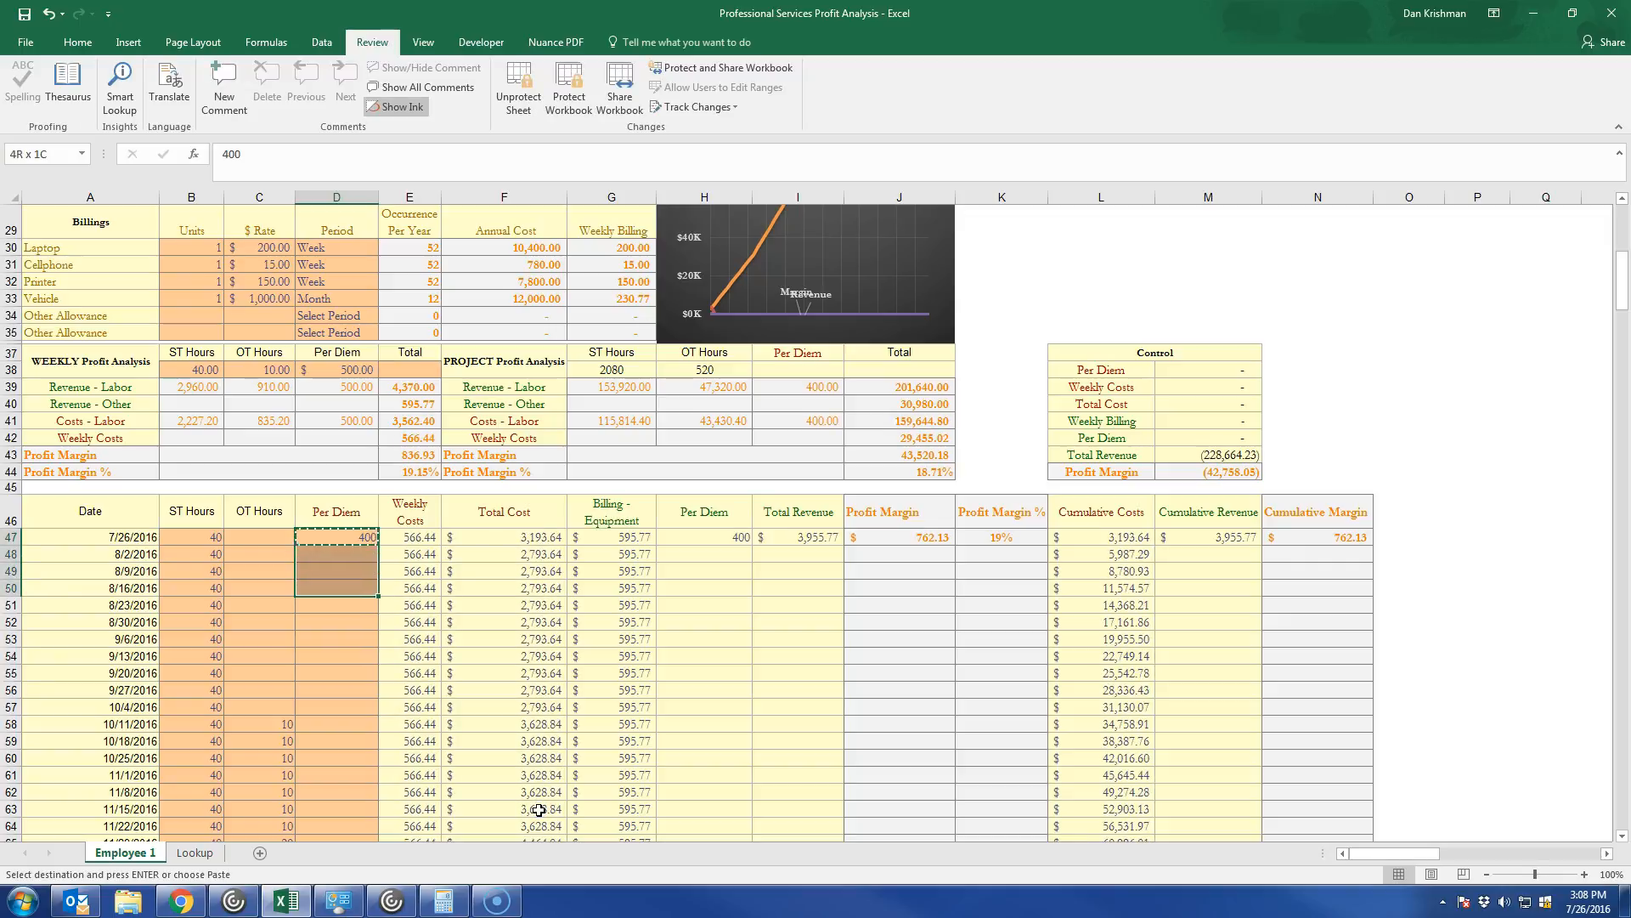
{"action": "key", "text": "shift+Down"}
{"action": "key", "text": "shift+Down"}
{"action": "key", "text": "shift+Down"}
{"action": "key", "text": "shift+Down"}
{"action": "key", "text": "shift+Down"}
{"action": "key", "text": "shift+Down"}
{"action": "key", "text": "shift+Down"}
{"action": "key", "text": "ctrl+v"}
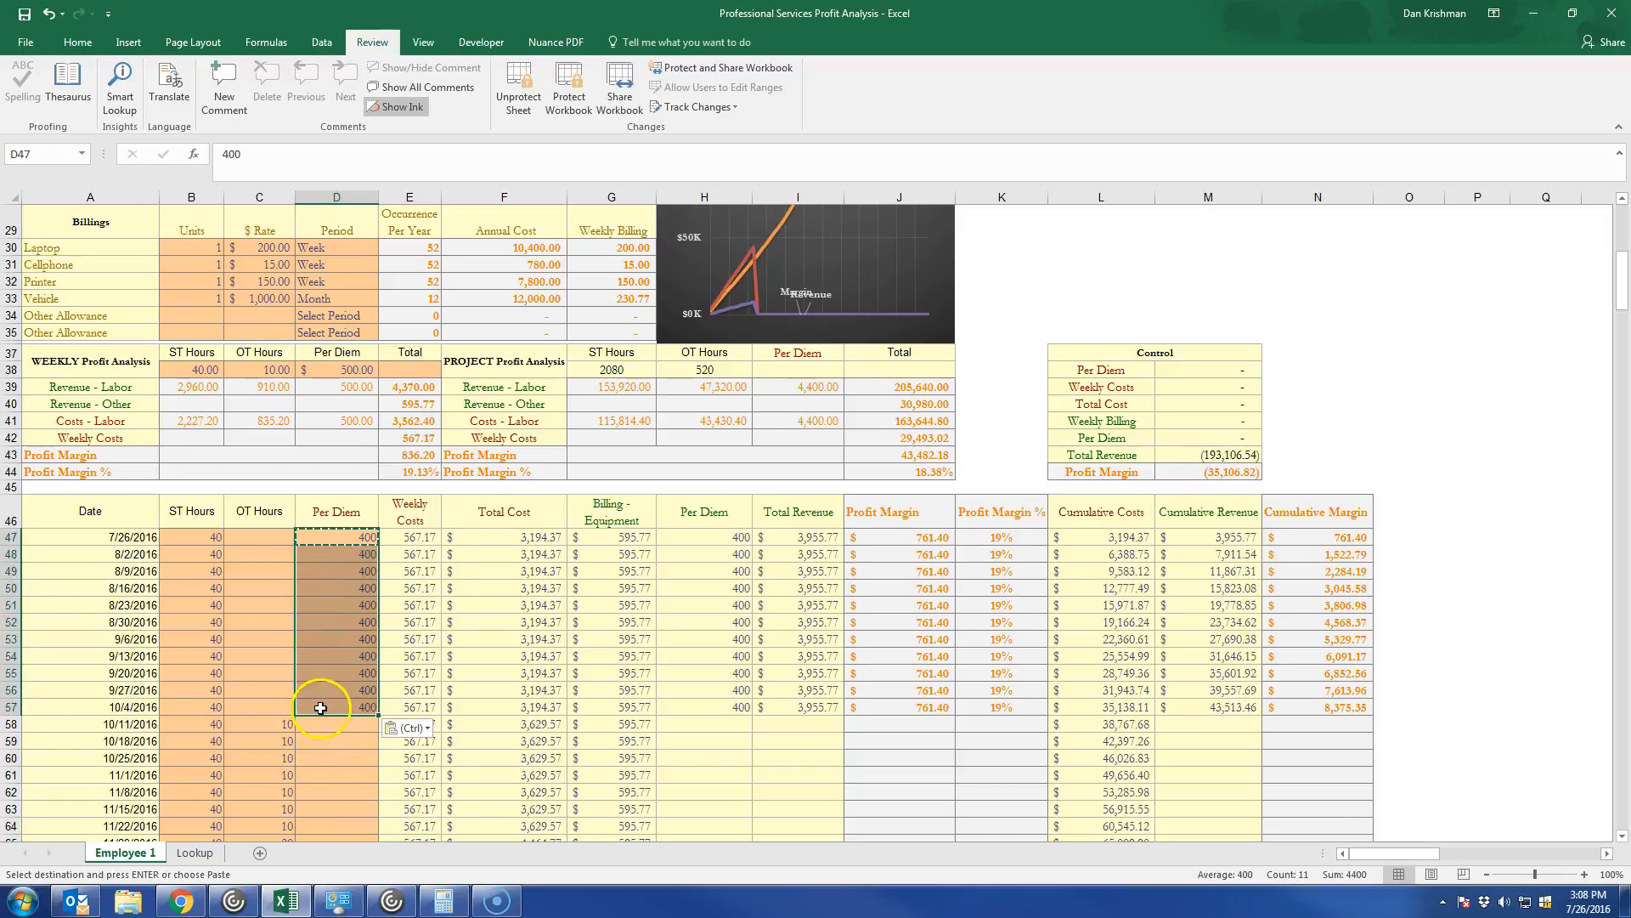
Enter a per diem of 500 for the 10/11/2016 week and copy it down through 11/22/2016.
{"action": "left_click", "coordinate": [331, 724]}
{"action": "type", "text": "500"}
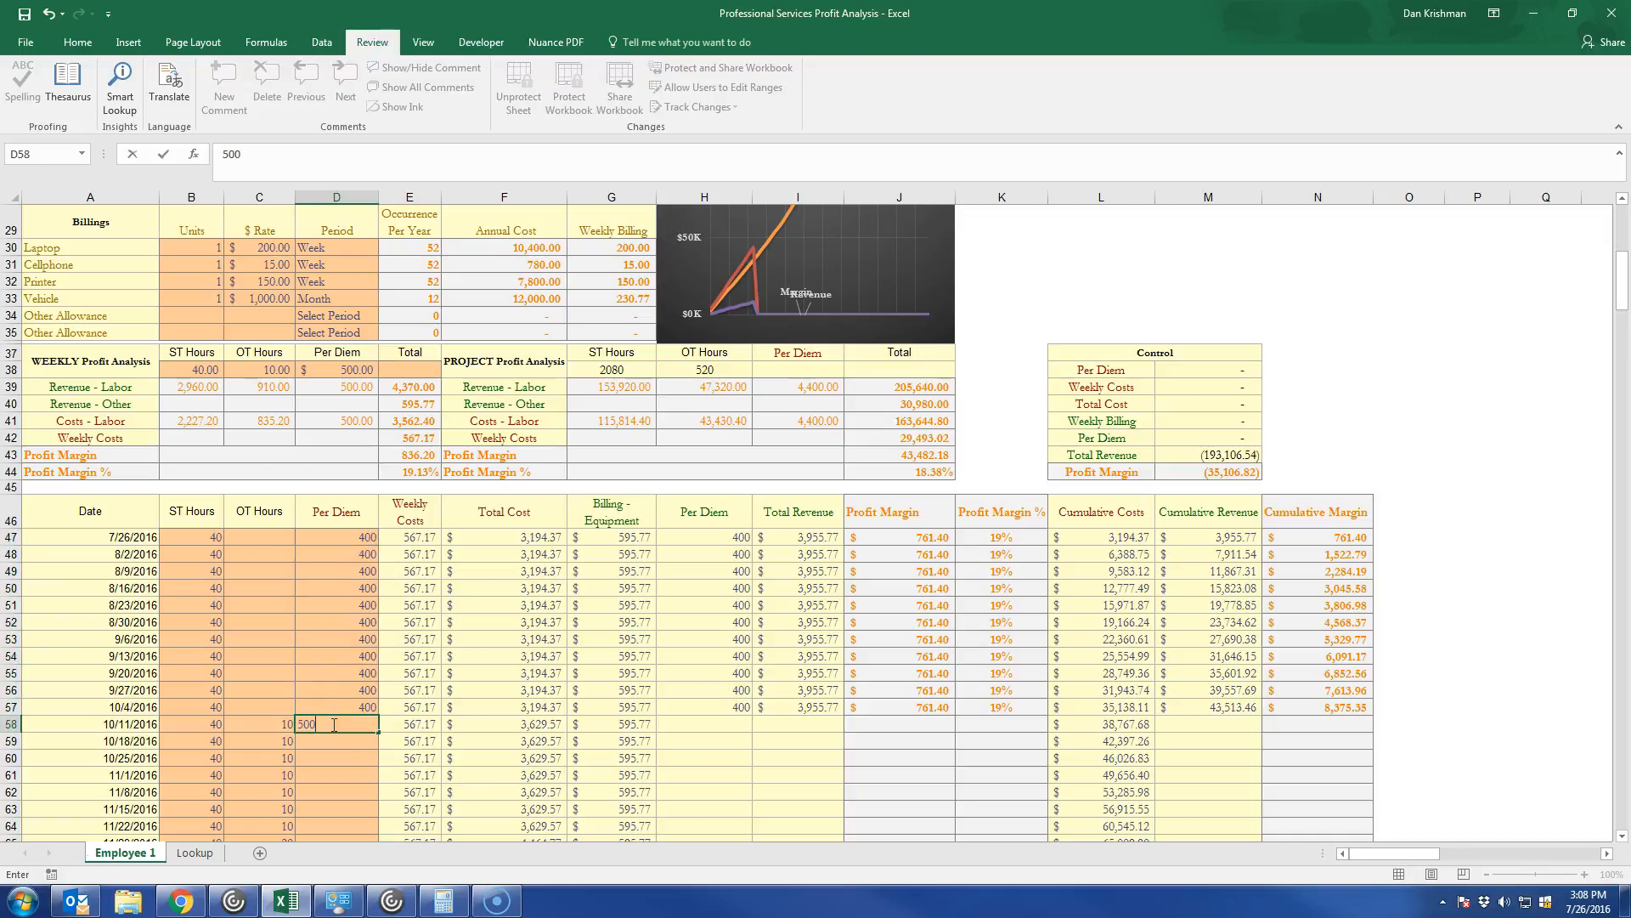
{"action": "scroll", "coordinate": [334, 724], "scroll_direction": "down", "scroll_amount": 2}
{"action": "left_click", "coordinate": [340, 647]}
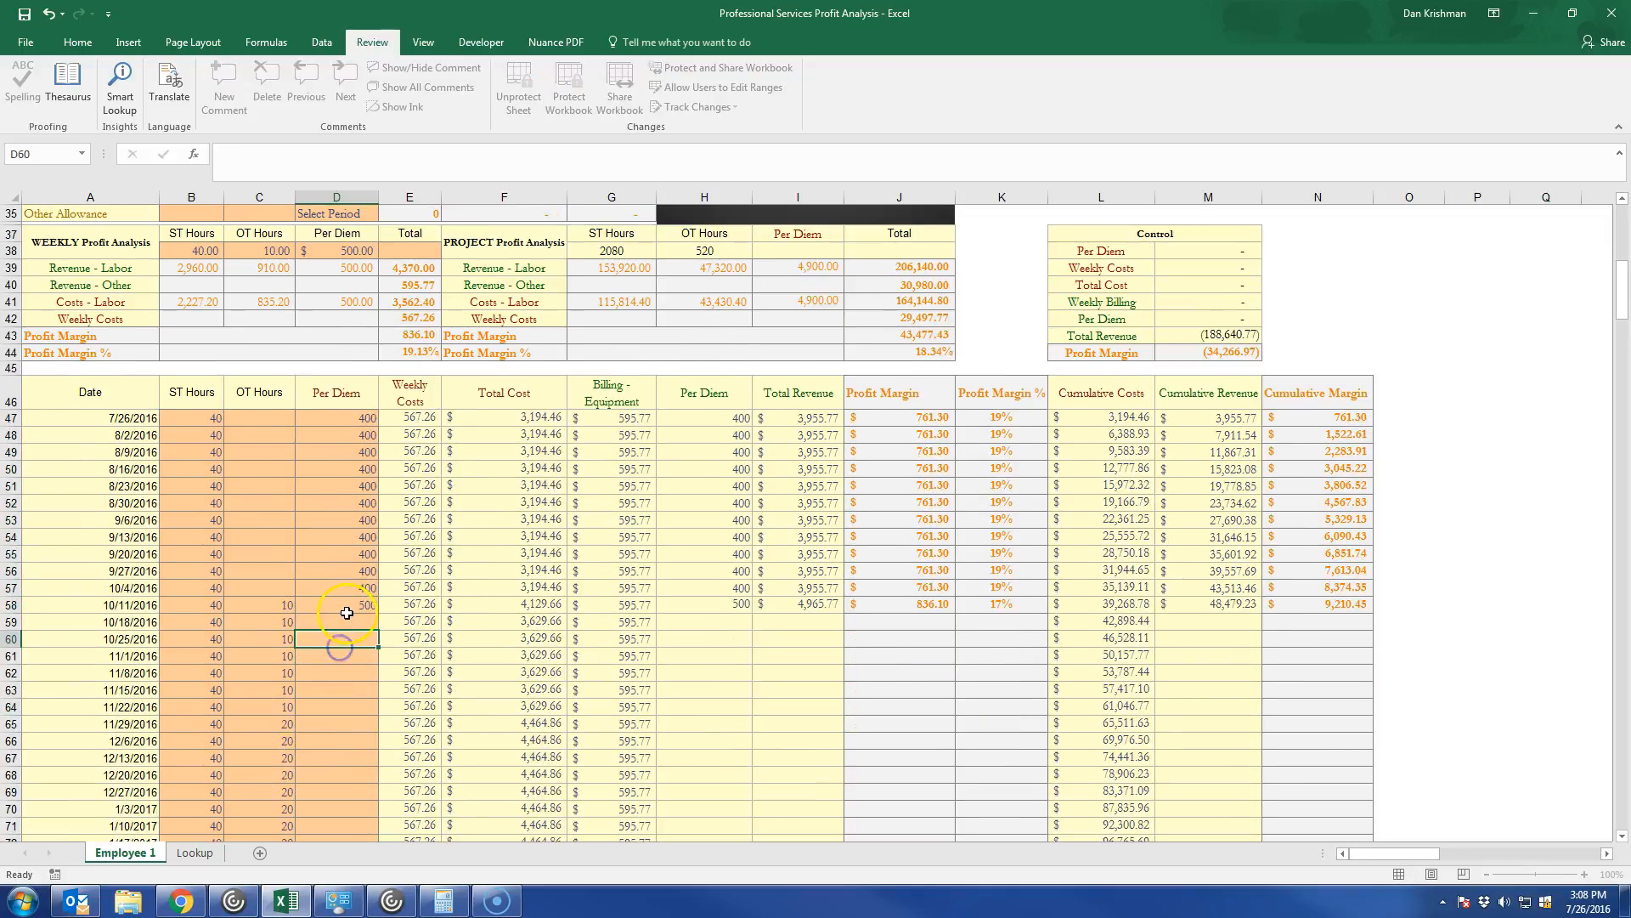
{"action": "left_click", "coordinate": [346, 608]}
{"action": "key", "text": "ctrl+c"}
{"action": "left_click_drag", "start_coordinate": [351, 625], "coordinate": [356, 706]}
{"action": "key", "text": "ctrl+v"}
Enter a per diem of 600 for the 11/29/2016 week and copy it down through 4/4/2017.
{"action": "left_click", "coordinate": [355, 729]}
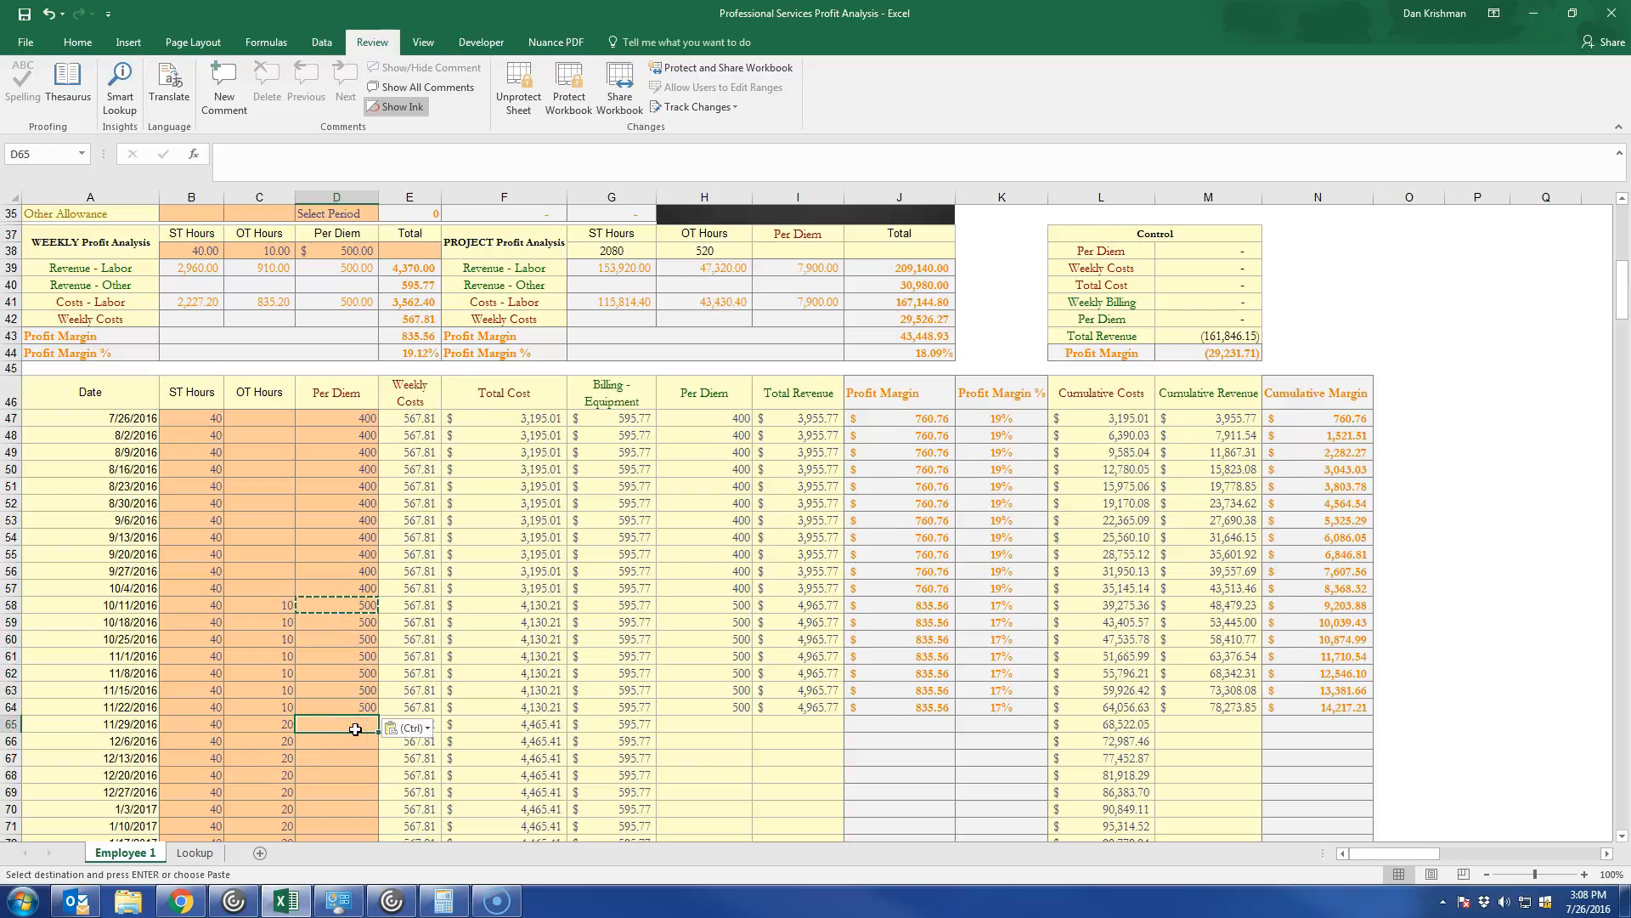
{"action": "type", "text": "500"}
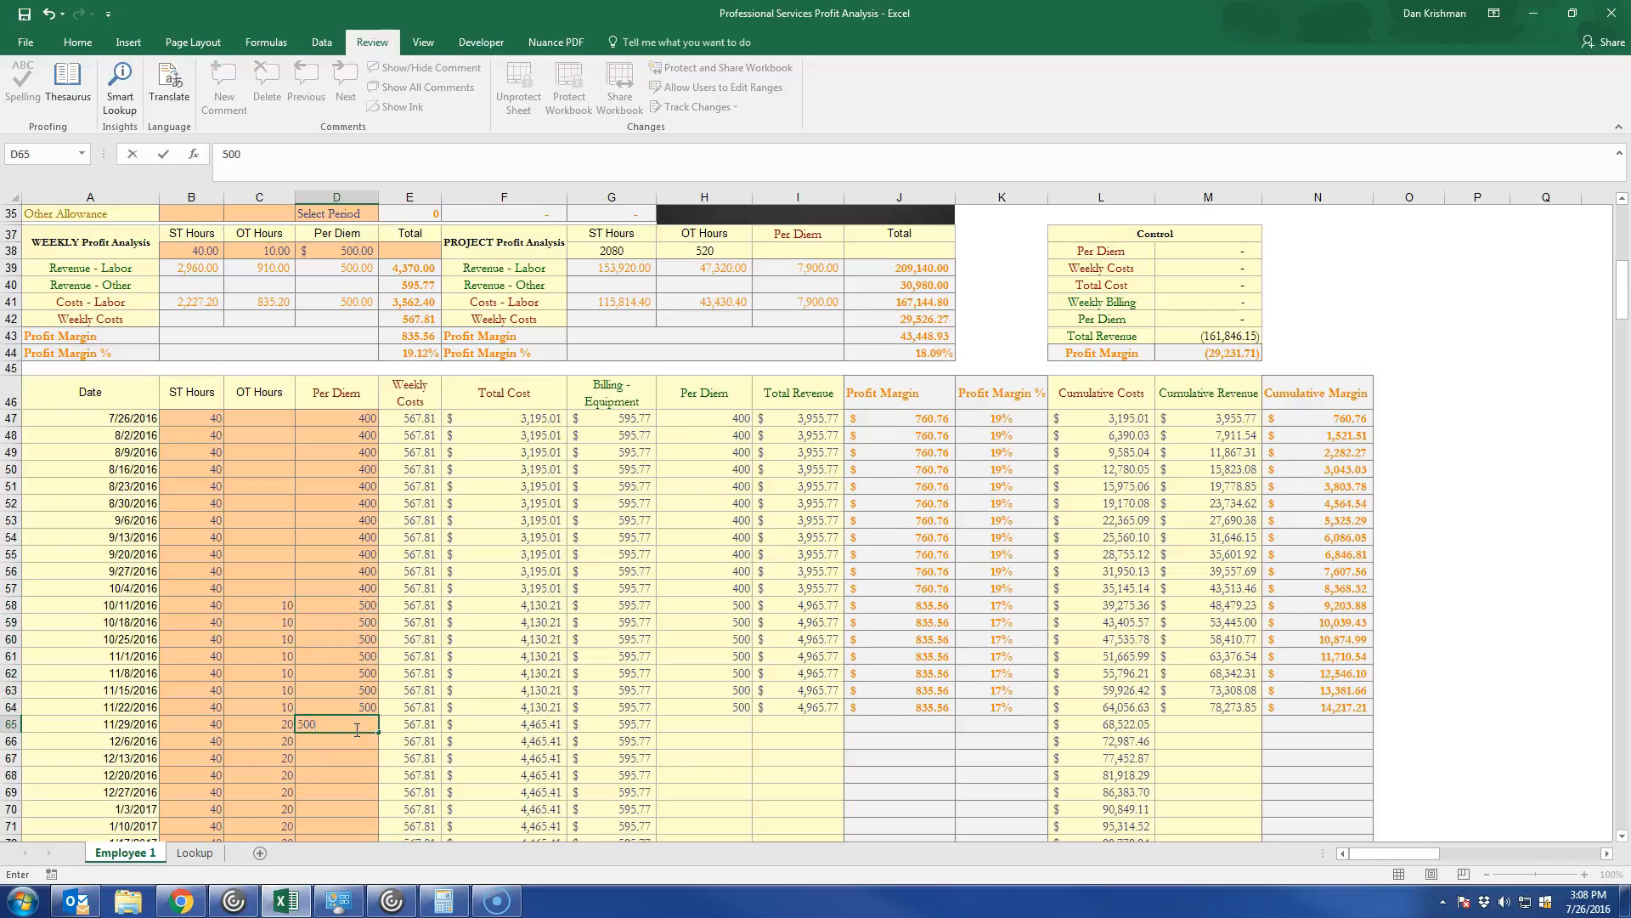
{"action": "key", "text": "Return"}
{"action": "left_click", "coordinate": [346, 725]}
{"action": "key", "text": "ctrl+c"}
{"action": "left_click_drag", "start_coordinate": [346, 741], "coordinate": [333, 639]}
{"action": "key", "text": "ctrl+v"}
Enter a per diem of 500 for the 4/11/2017 week and copy it down through 5/23/2017.
{"action": "left_click", "coordinate": [332, 661]}
{"action": "type", "text": "00"}
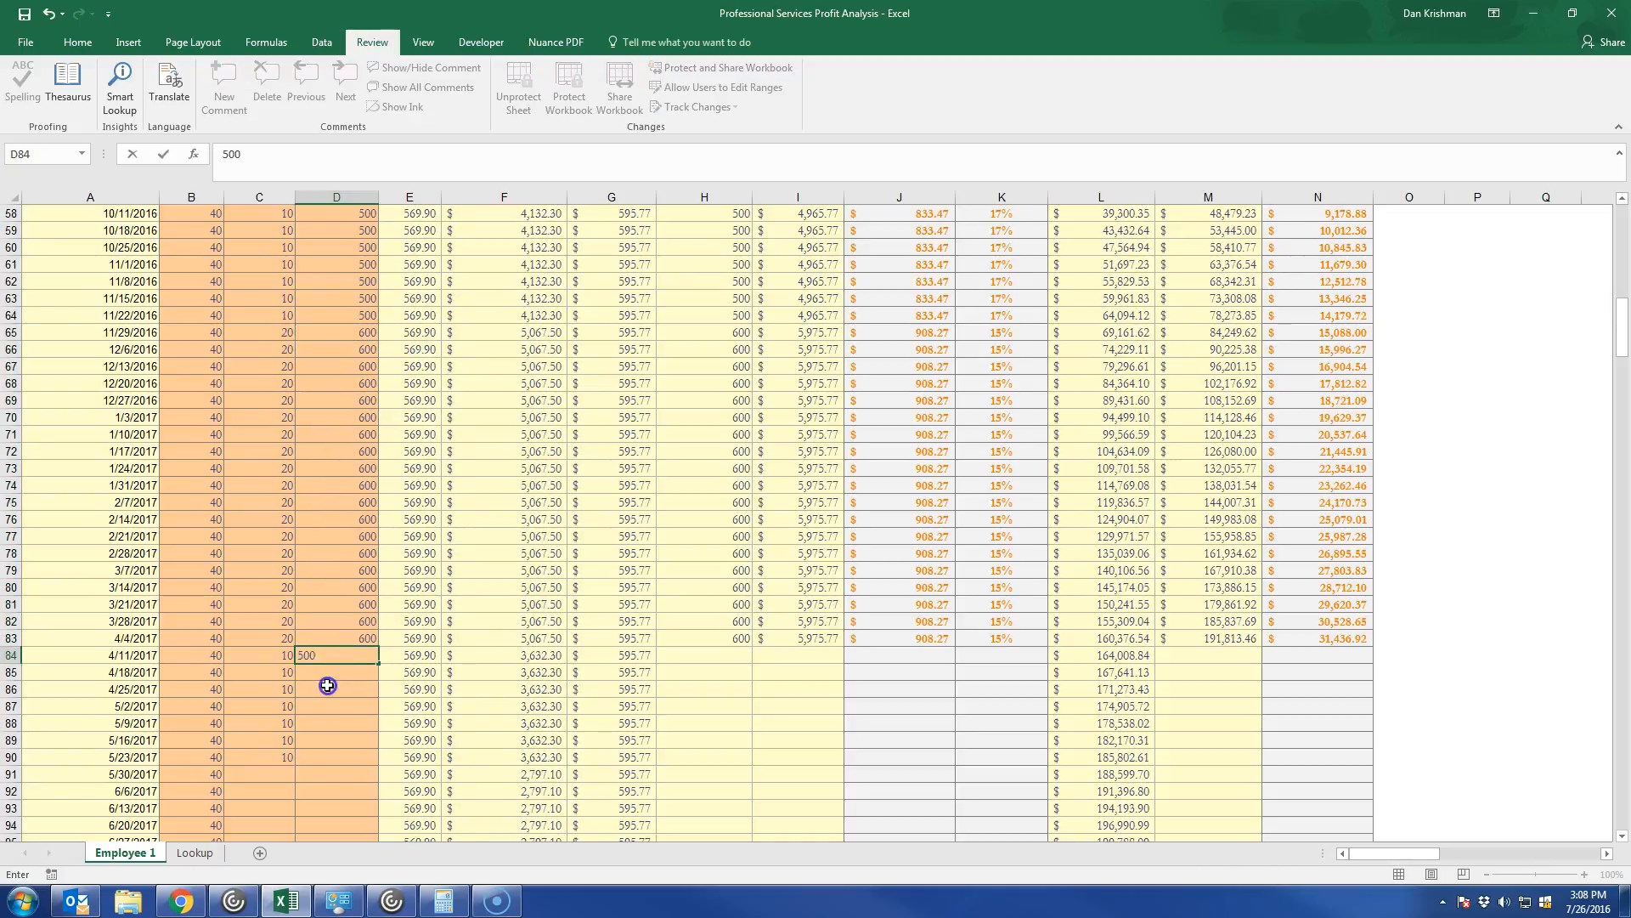
{"action": "left_click", "coordinate": [328, 685]}
{"action": "left_click", "coordinate": [339, 659]}
{"action": "key", "text": "ctrl+c"}
{"action": "left_click_drag", "start_coordinate": [338, 671], "coordinate": [350, 763]}
{"action": "key", "text": "ctrl+v"}
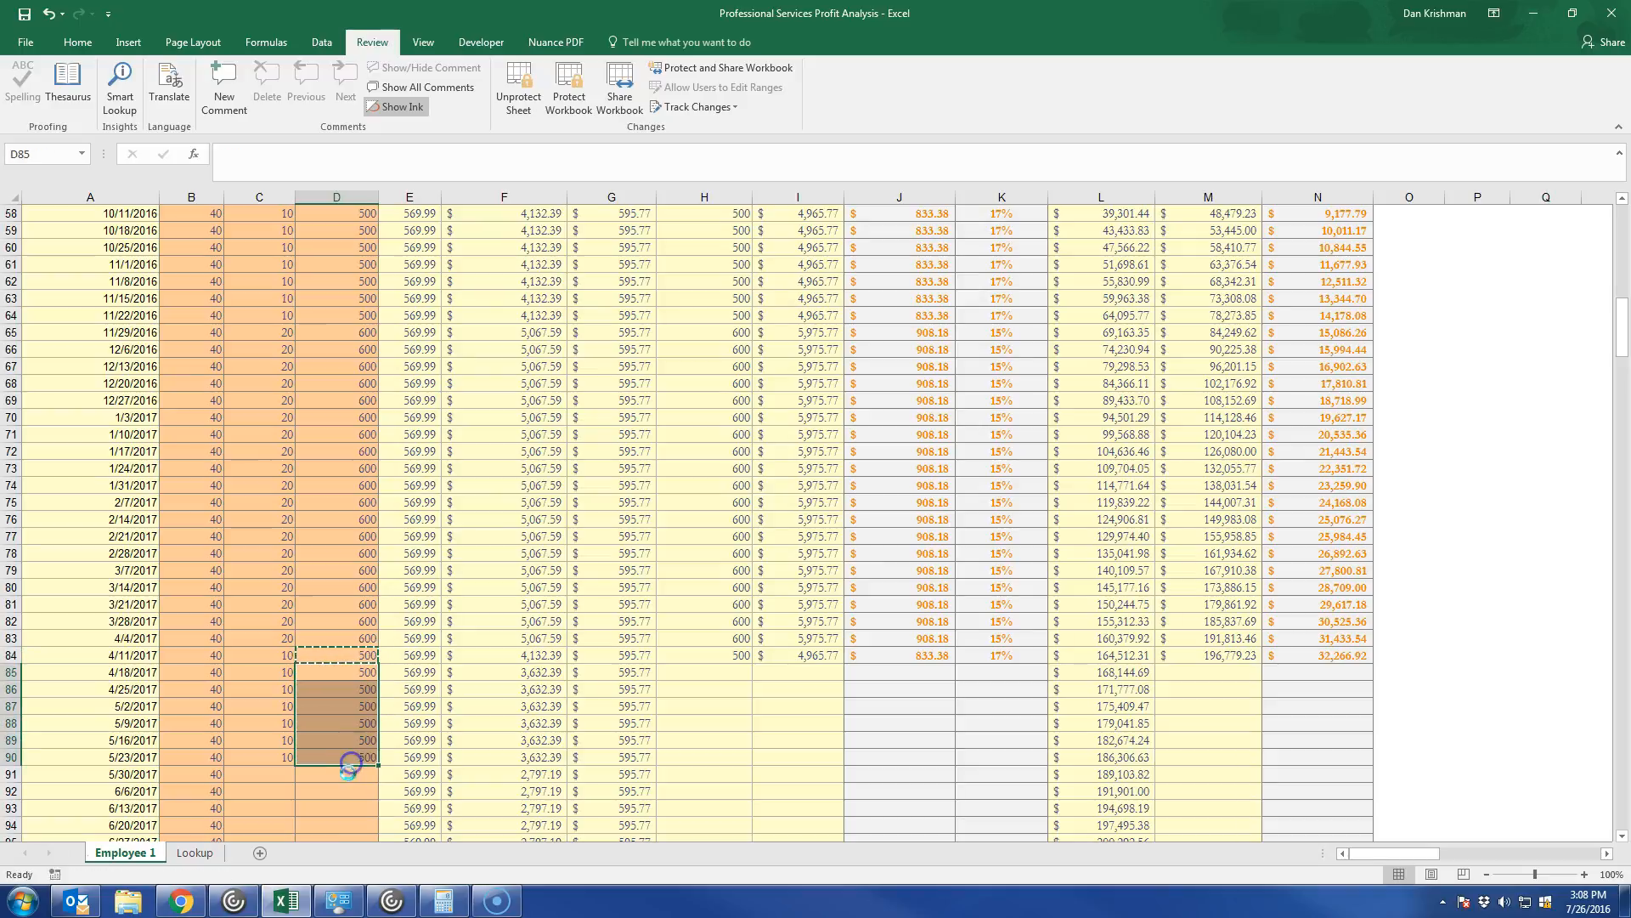
Enter a per diem of 400 for the 5/30/2017 week and copy it down through 7/18/2017.
{"action": "scroll", "coordinate": [350, 769], "scroll_direction": "down", "scroll_amount": 5}
{"action": "left_click", "coordinate": [334, 519]}
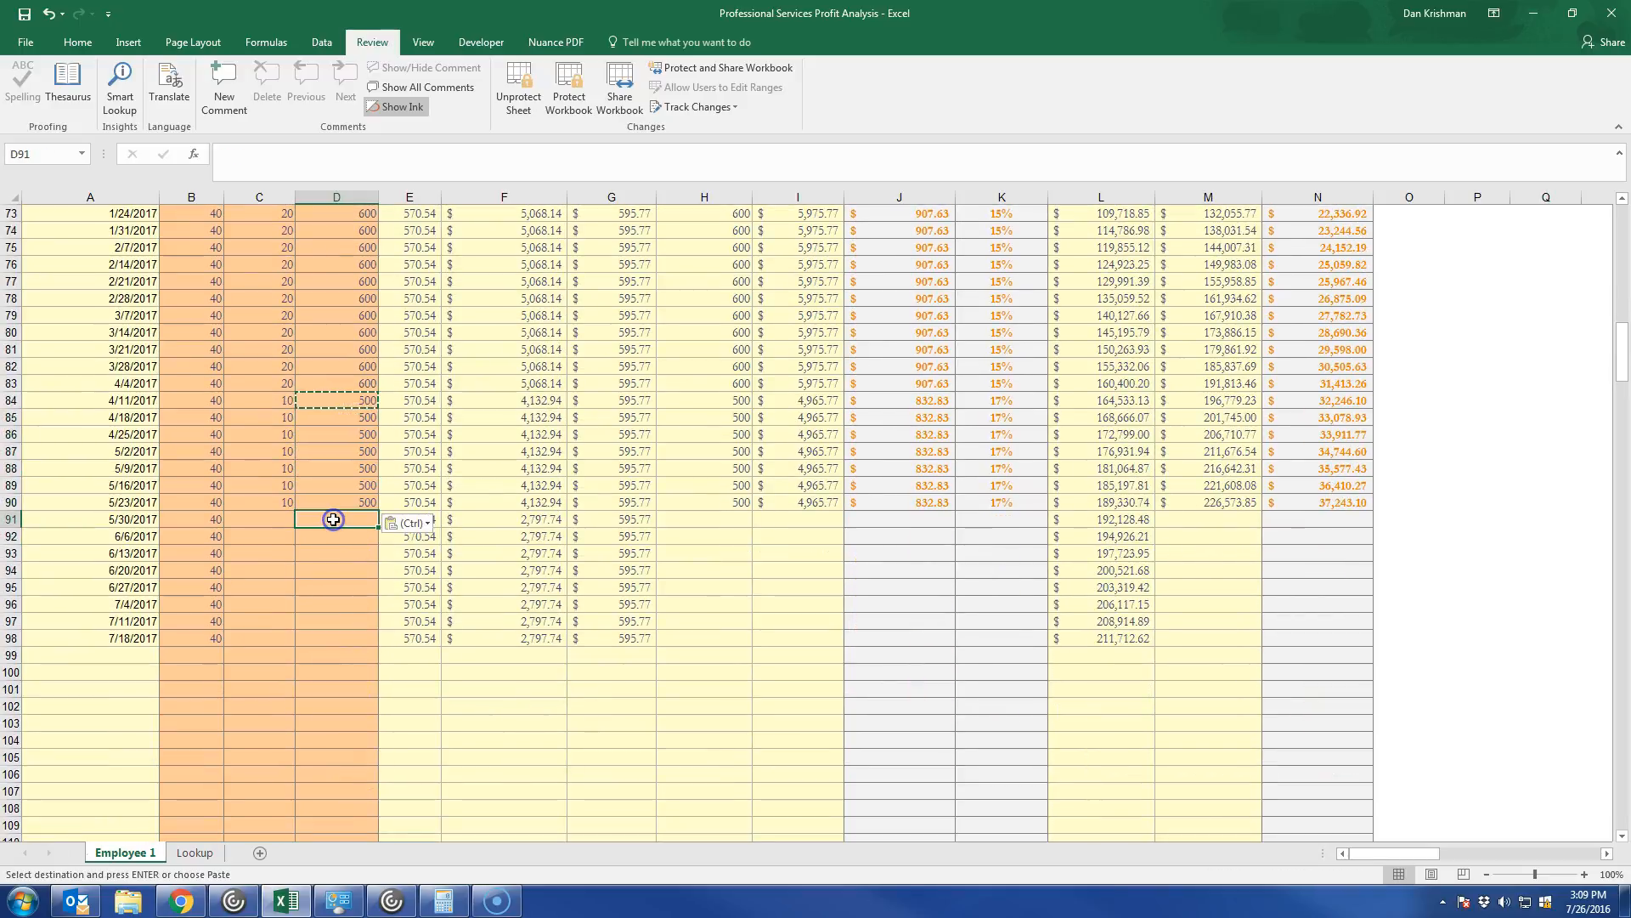
{"action": "type", "text": "400"}
{"action": "key", "text": "Return"}
{"action": "left_click", "coordinate": [358, 567]}
{"action": "left_click", "coordinate": [337, 512]}
{"action": "key", "text": "ctrl+c"}
{"action": "left_click_drag", "start_coordinate": [344, 538], "coordinate": [353, 632]}
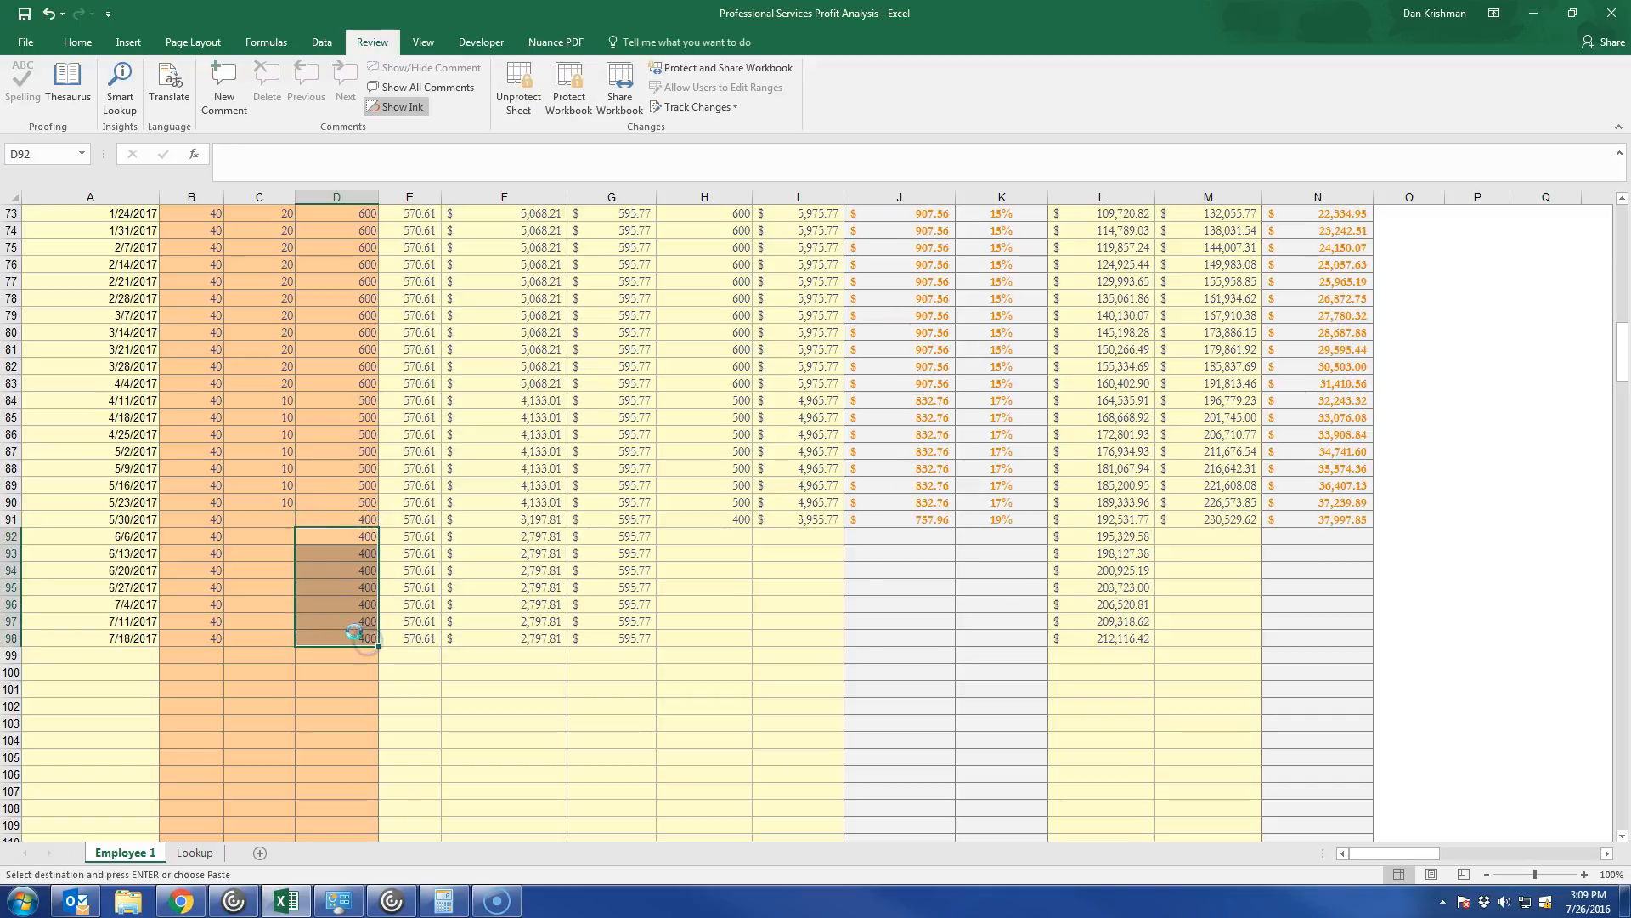
{"action": "key", "text": "ctrl+v"}
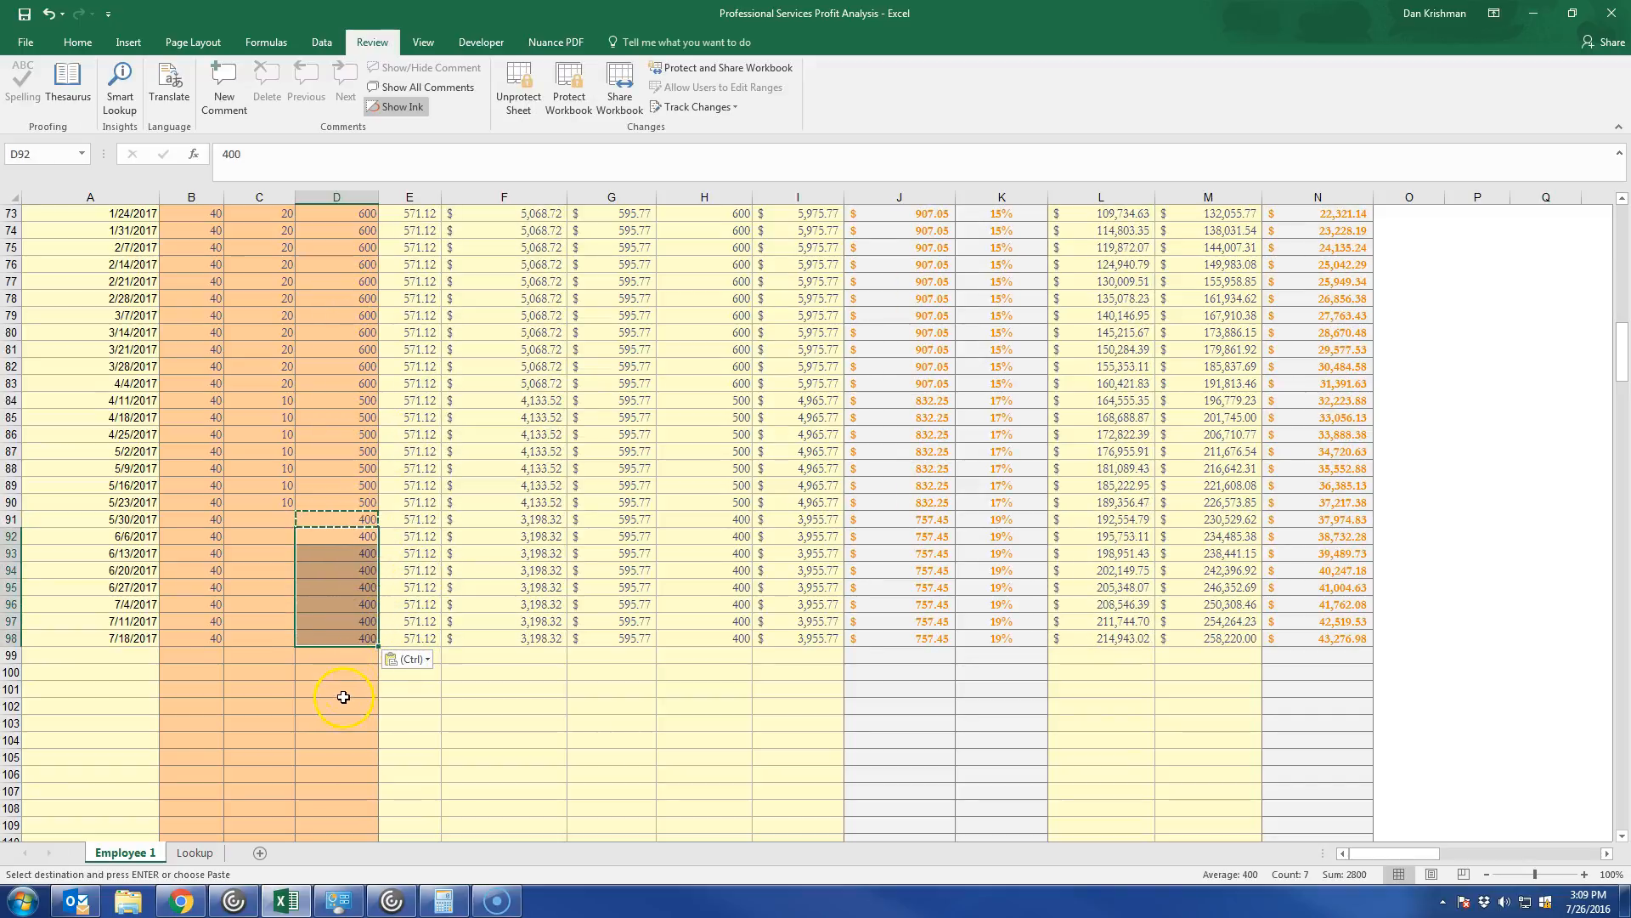
Review the weekly schedule's hours, per diem, cost and margin columns together with the Project Profit Analysis and Control tables.
{"action": "scroll", "coordinate": [339, 575], "scroll_direction": "up", "scroll_amount": 15}
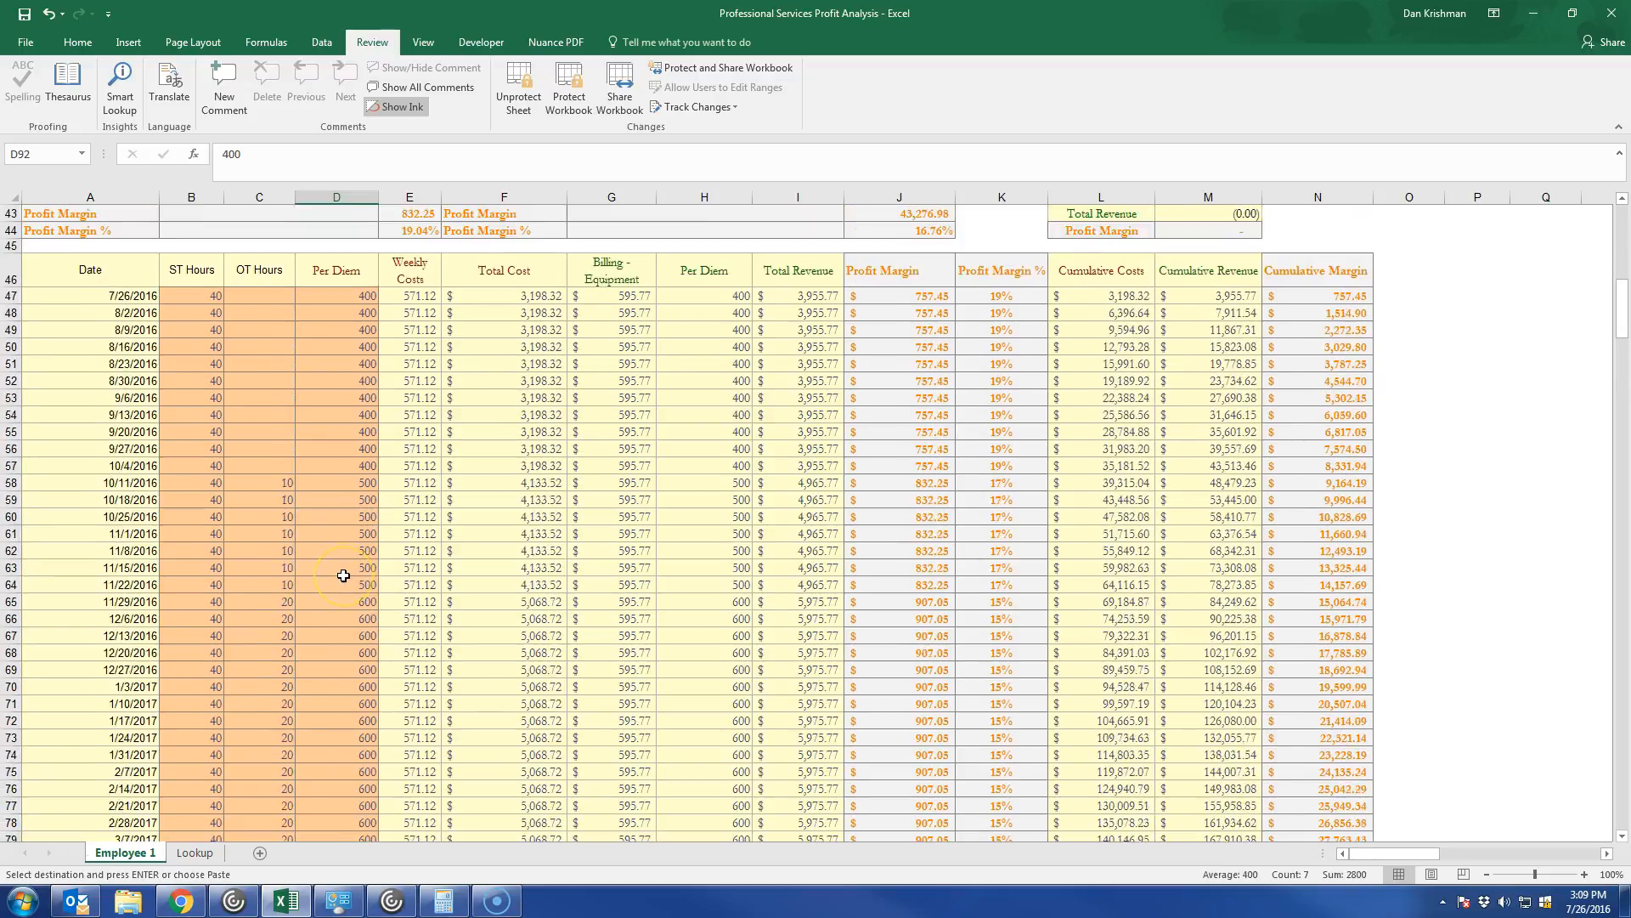
{"action": "scroll", "coordinate": [344, 576], "scroll_direction": "down", "scroll_amount": 2}
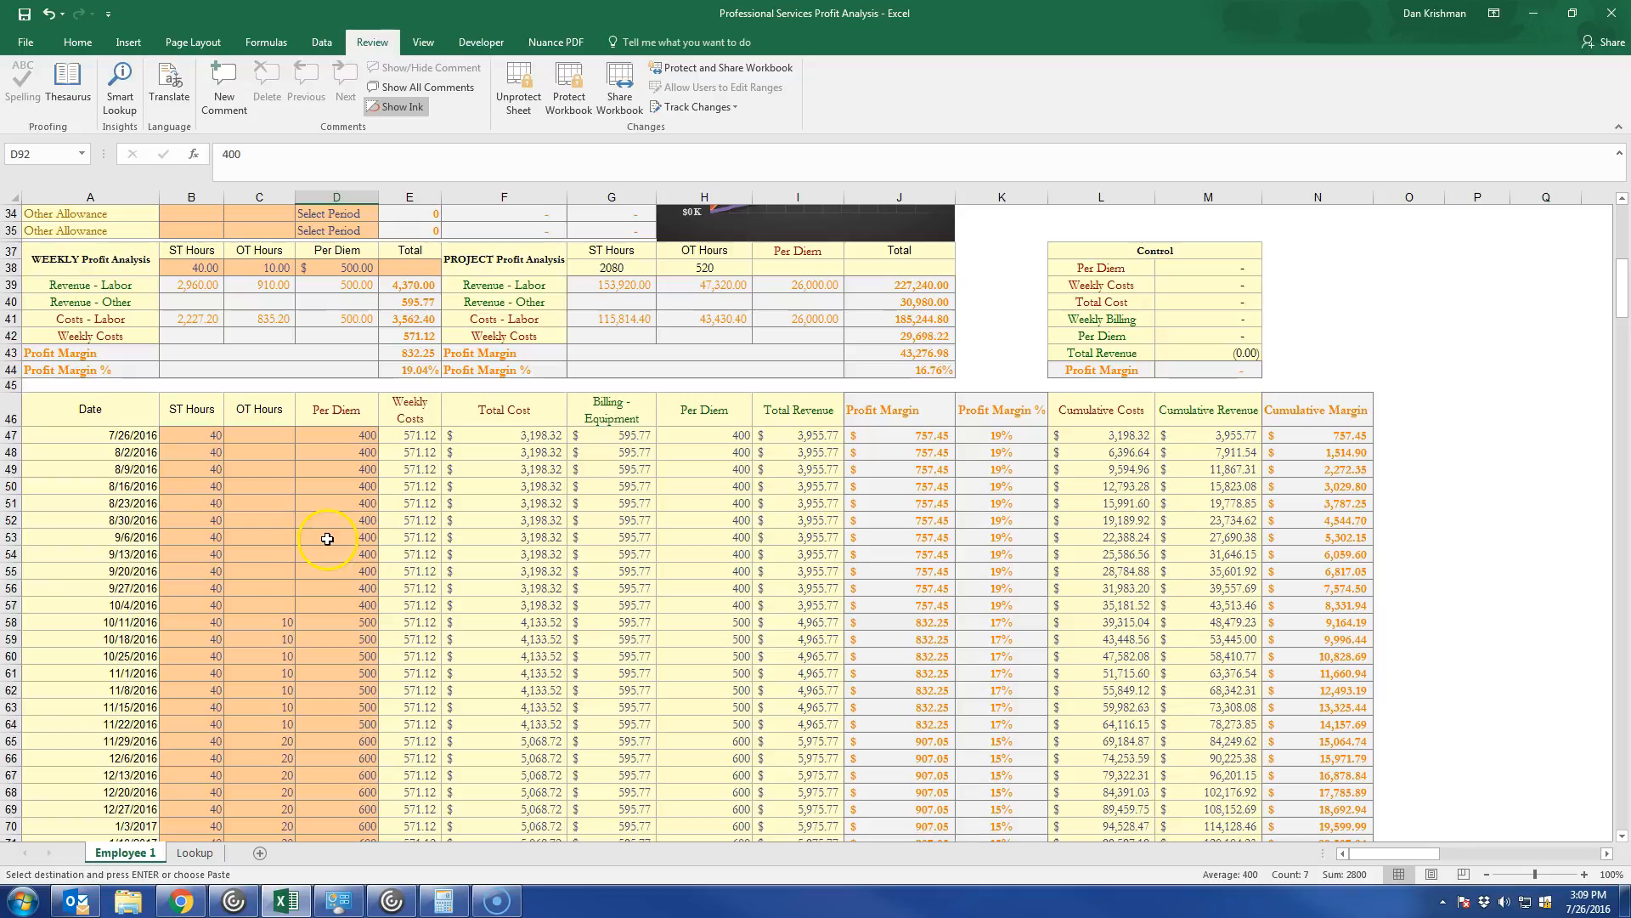
{"action": "scroll", "coordinate": [275, 694], "scroll_direction": "down", "scroll_amount": 10}
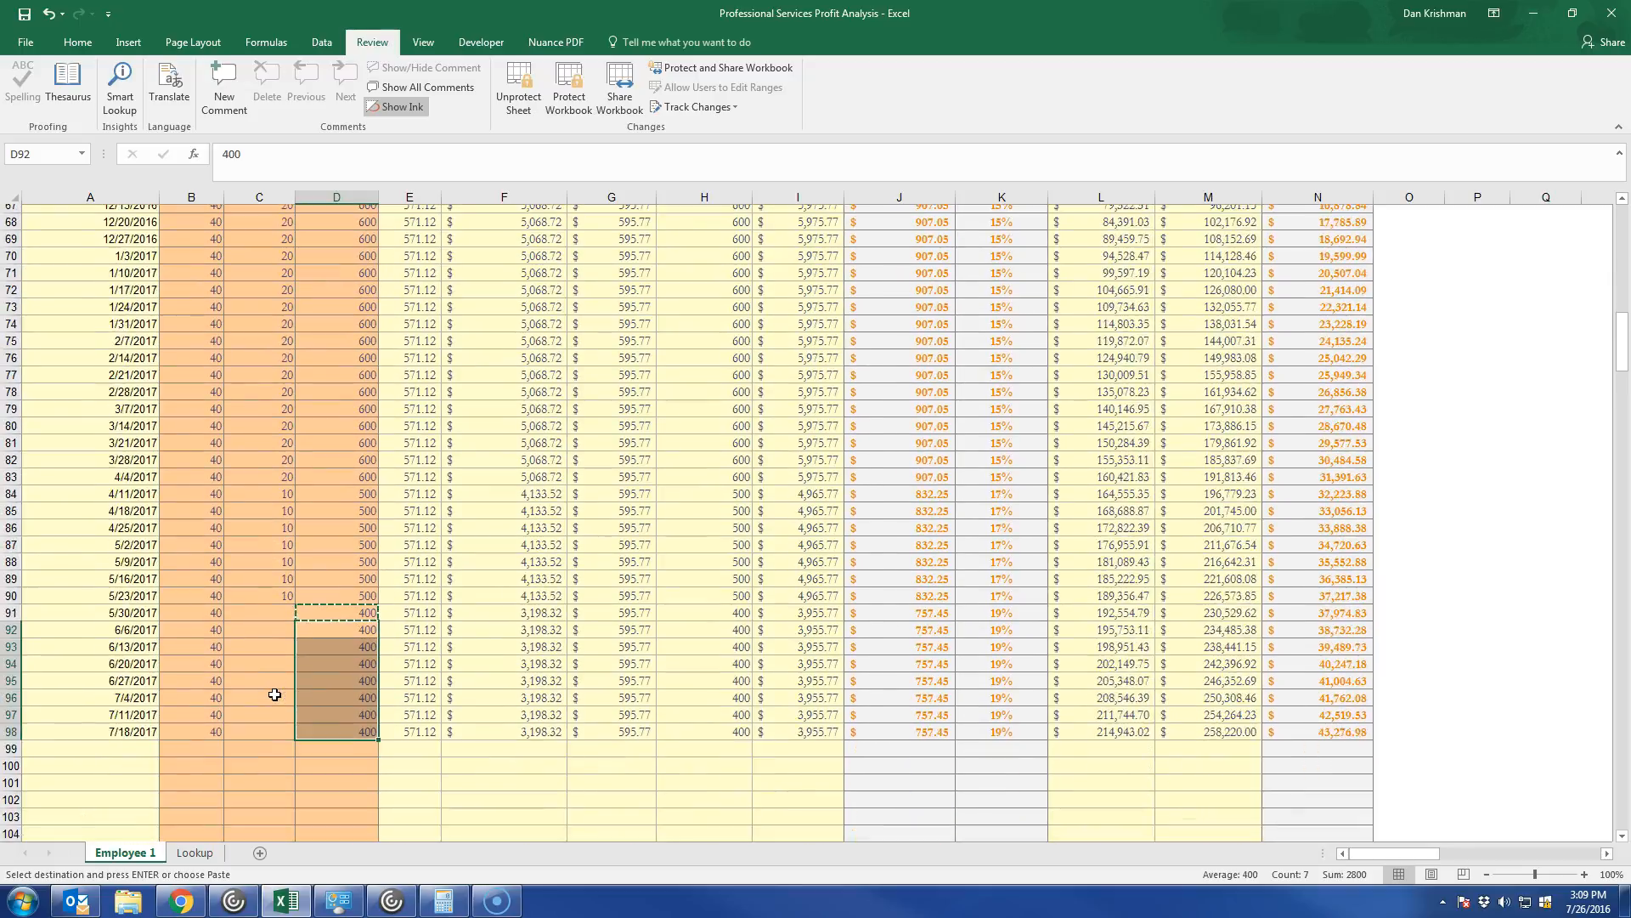
{"action": "scroll", "coordinate": [275, 694], "scroll_direction": "up", "scroll_amount": 10}
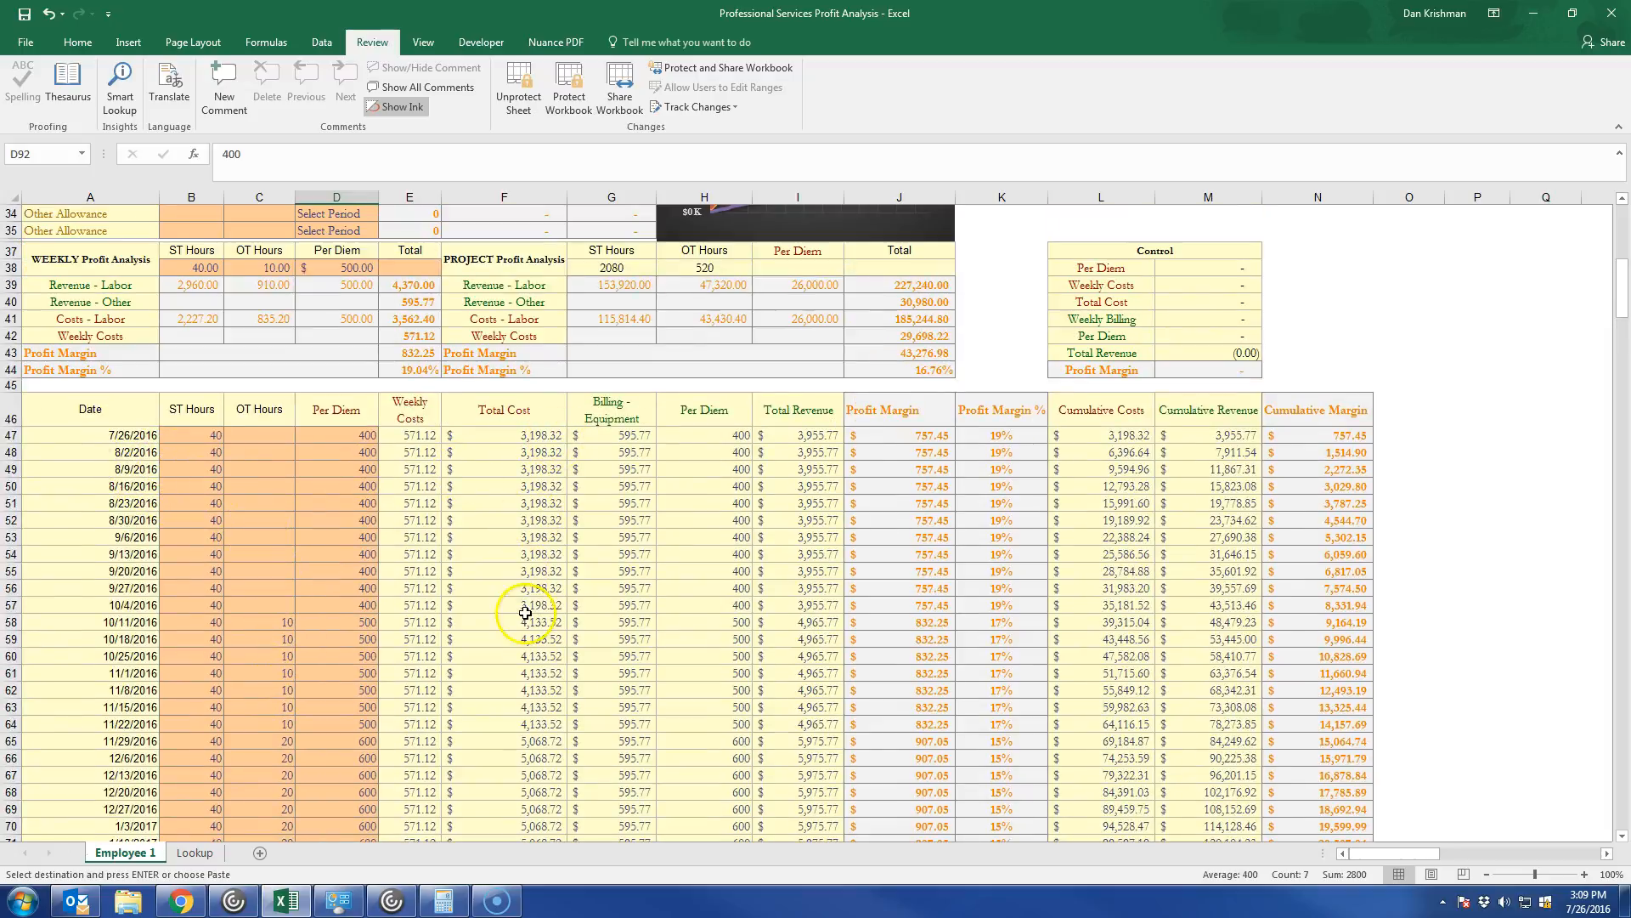
{"action": "scroll", "coordinate": [464, 466], "scroll_direction": "down", "scroll_amount": 10}
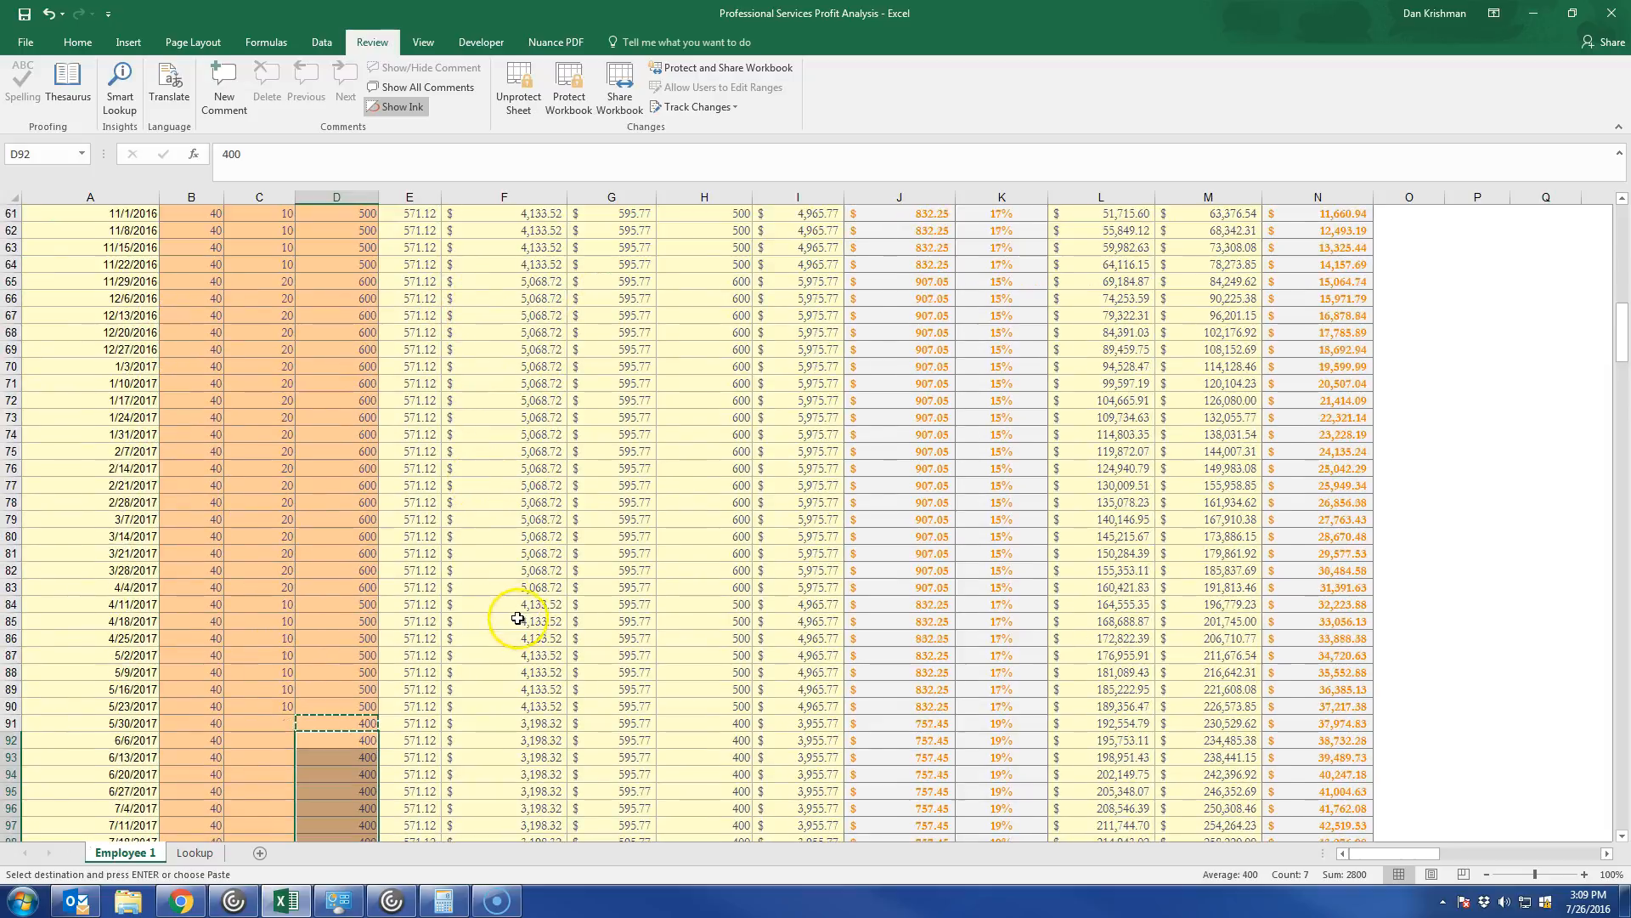
{"action": "scroll", "coordinate": [519, 619], "scroll_direction": "up", "scroll_amount": 12}
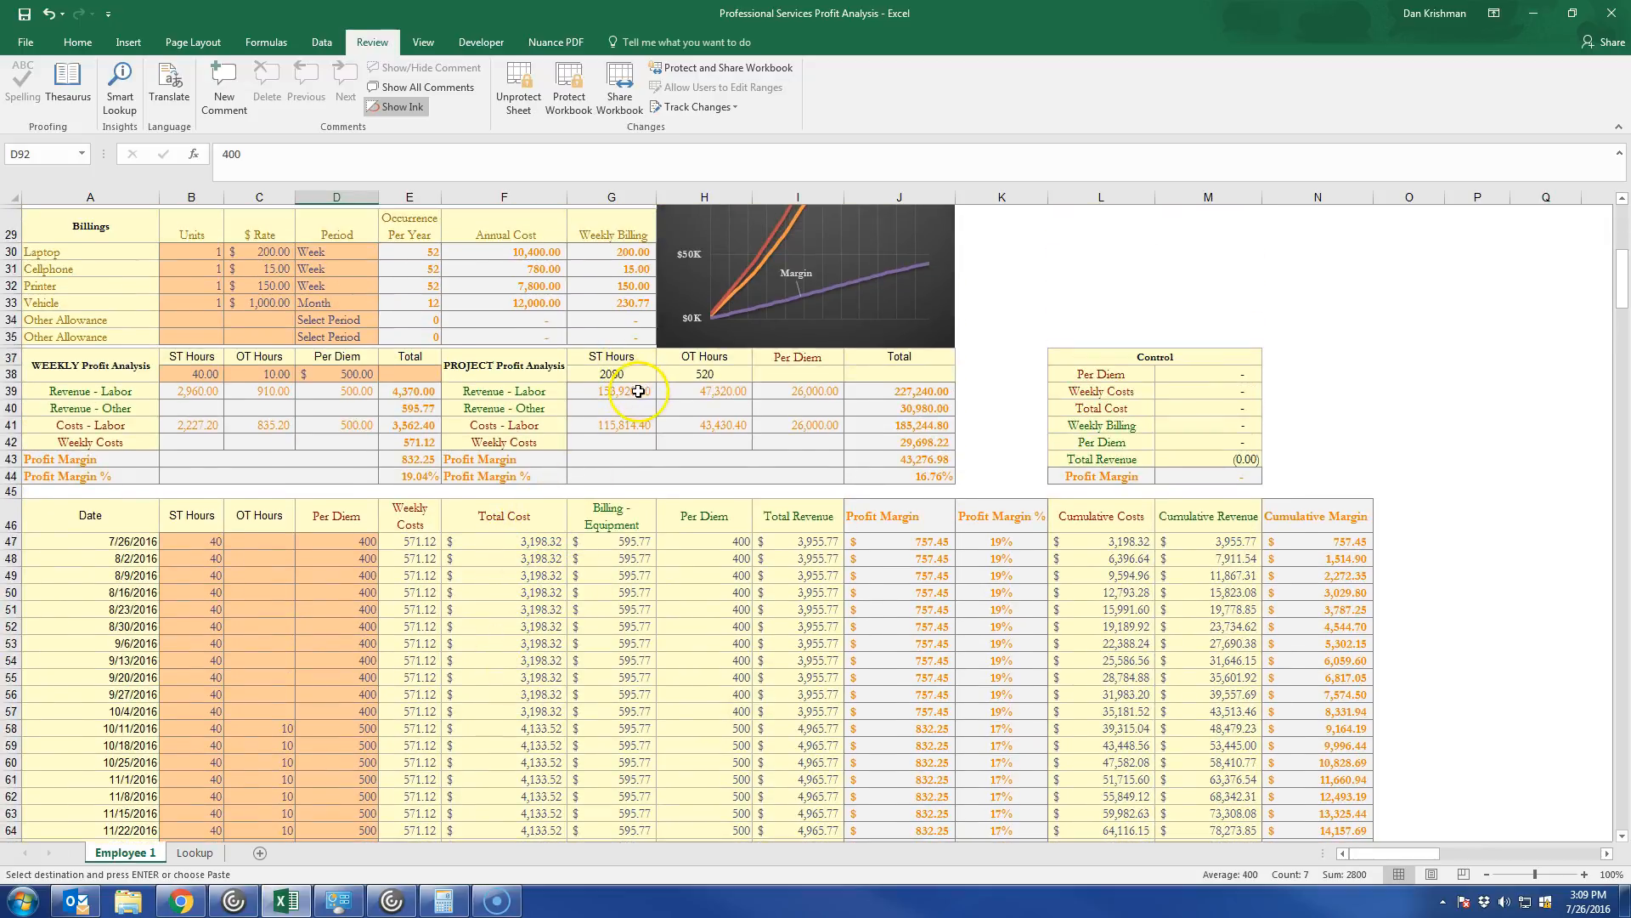
Review the Project Profit Analysis totals, the weekly hours and per diem inputs, and the Project Profit Graph.
{"action": "left_click", "coordinate": [467, 365]}
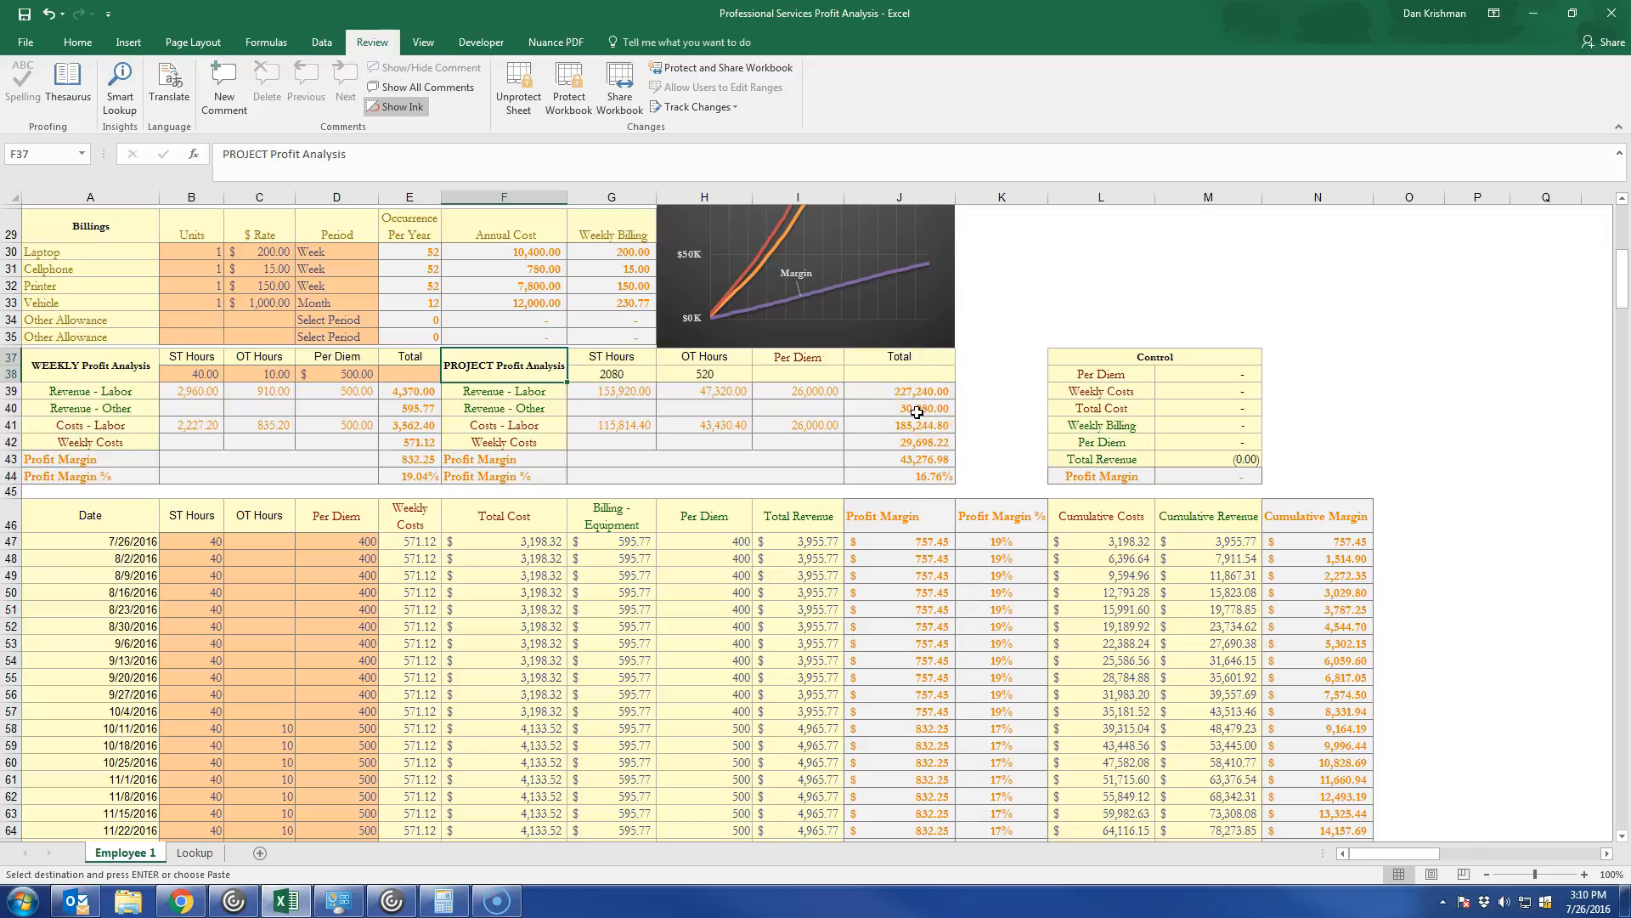
{"action": "scroll", "coordinate": [917, 412], "scroll_direction": "down", "scroll_amount": 1}
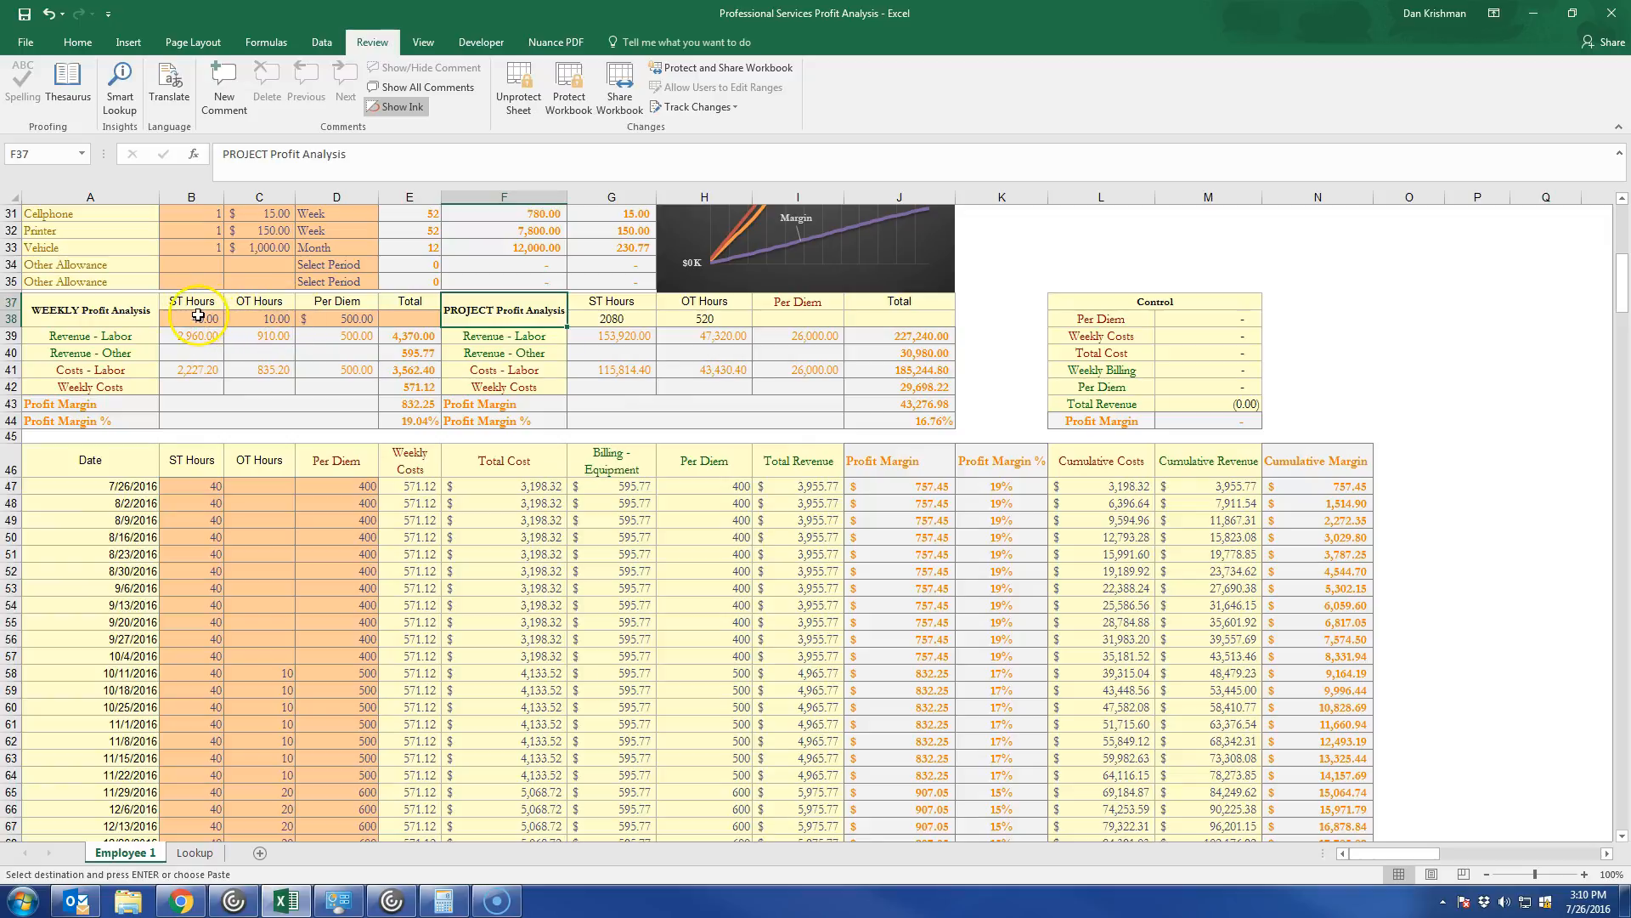
{"action": "left_click_drag", "start_coordinate": [198, 315], "coordinate": [322, 308]}
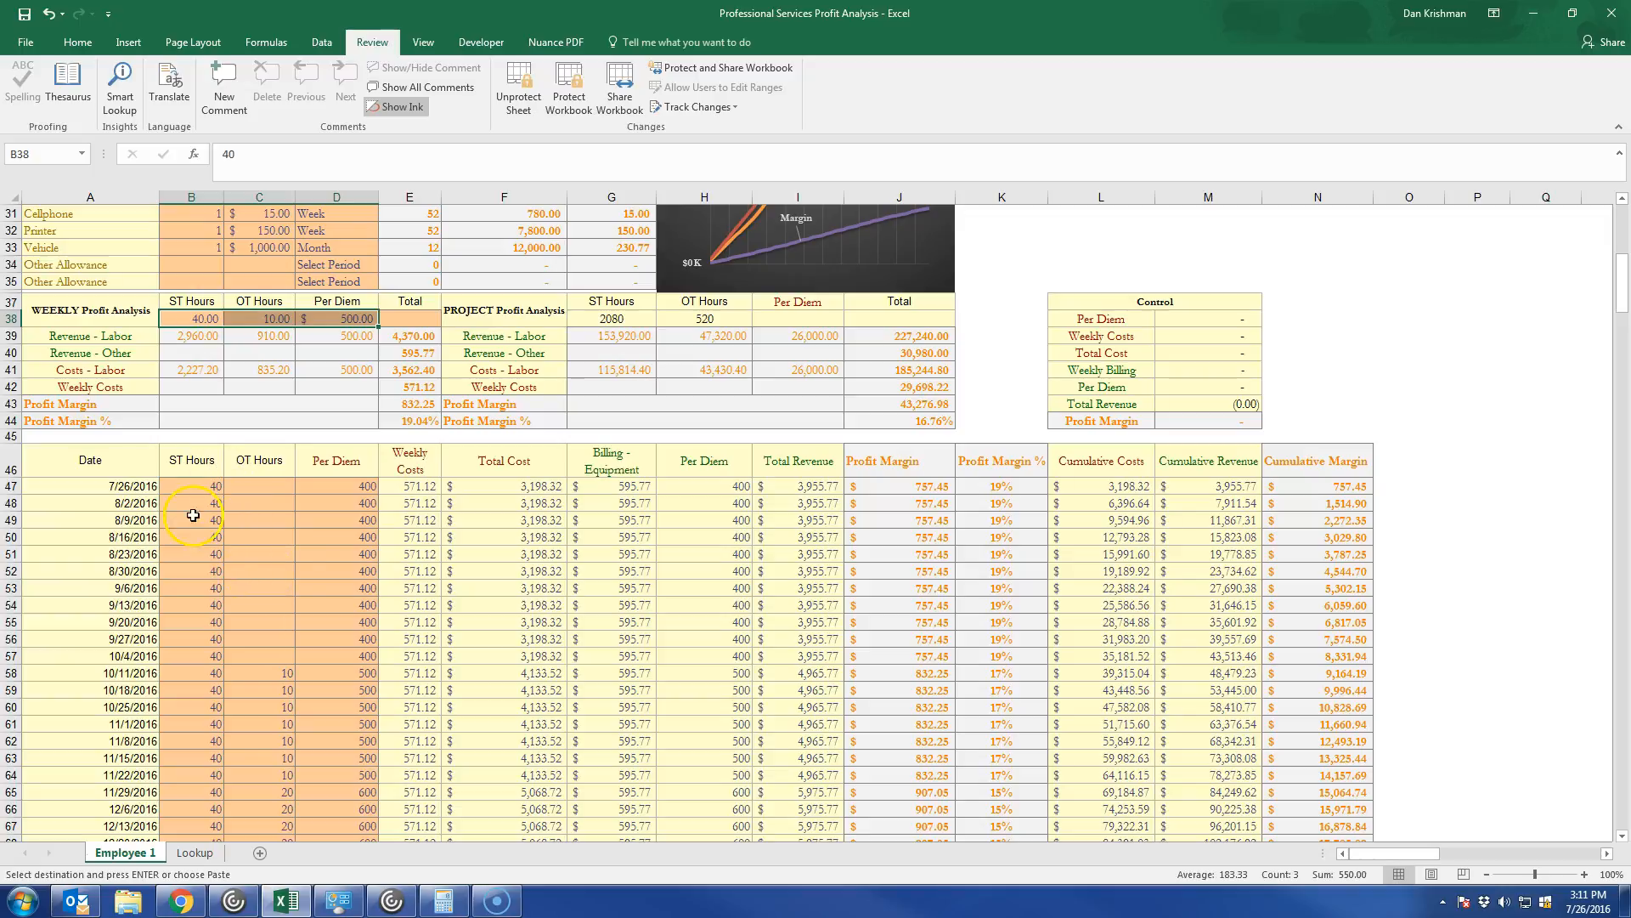
{"action": "scroll", "coordinate": [385, 580], "scroll_direction": "up", "scroll_amount": 2}
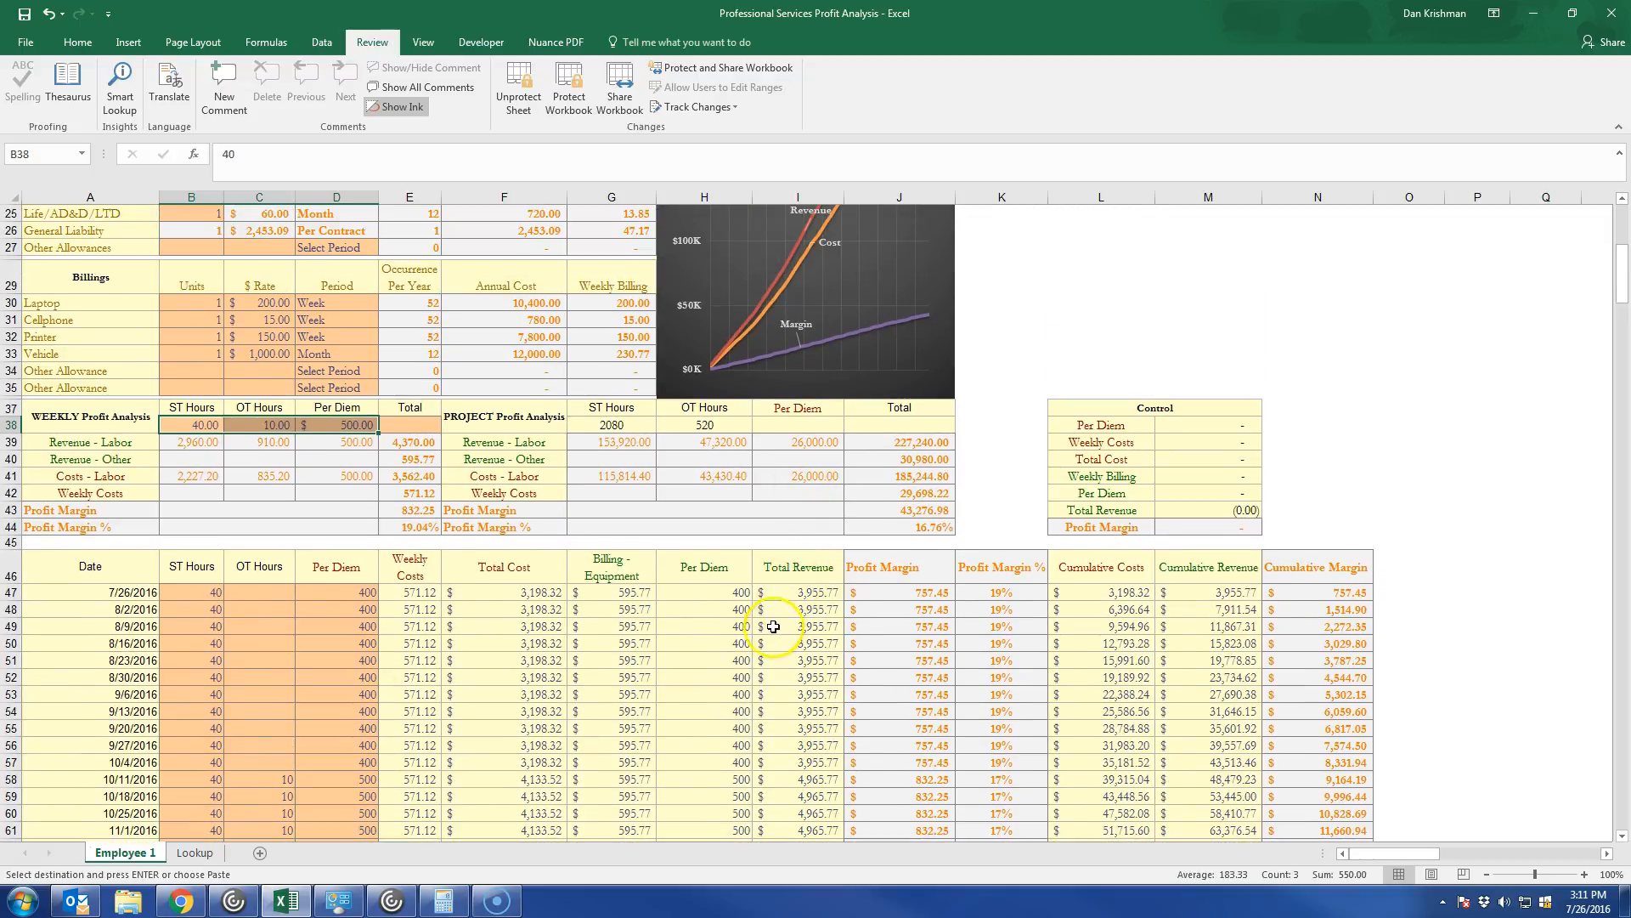
{"action": "scroll", "coordinate": [742, 660], "scroll_direction": "up", "scroll_amount": 5}
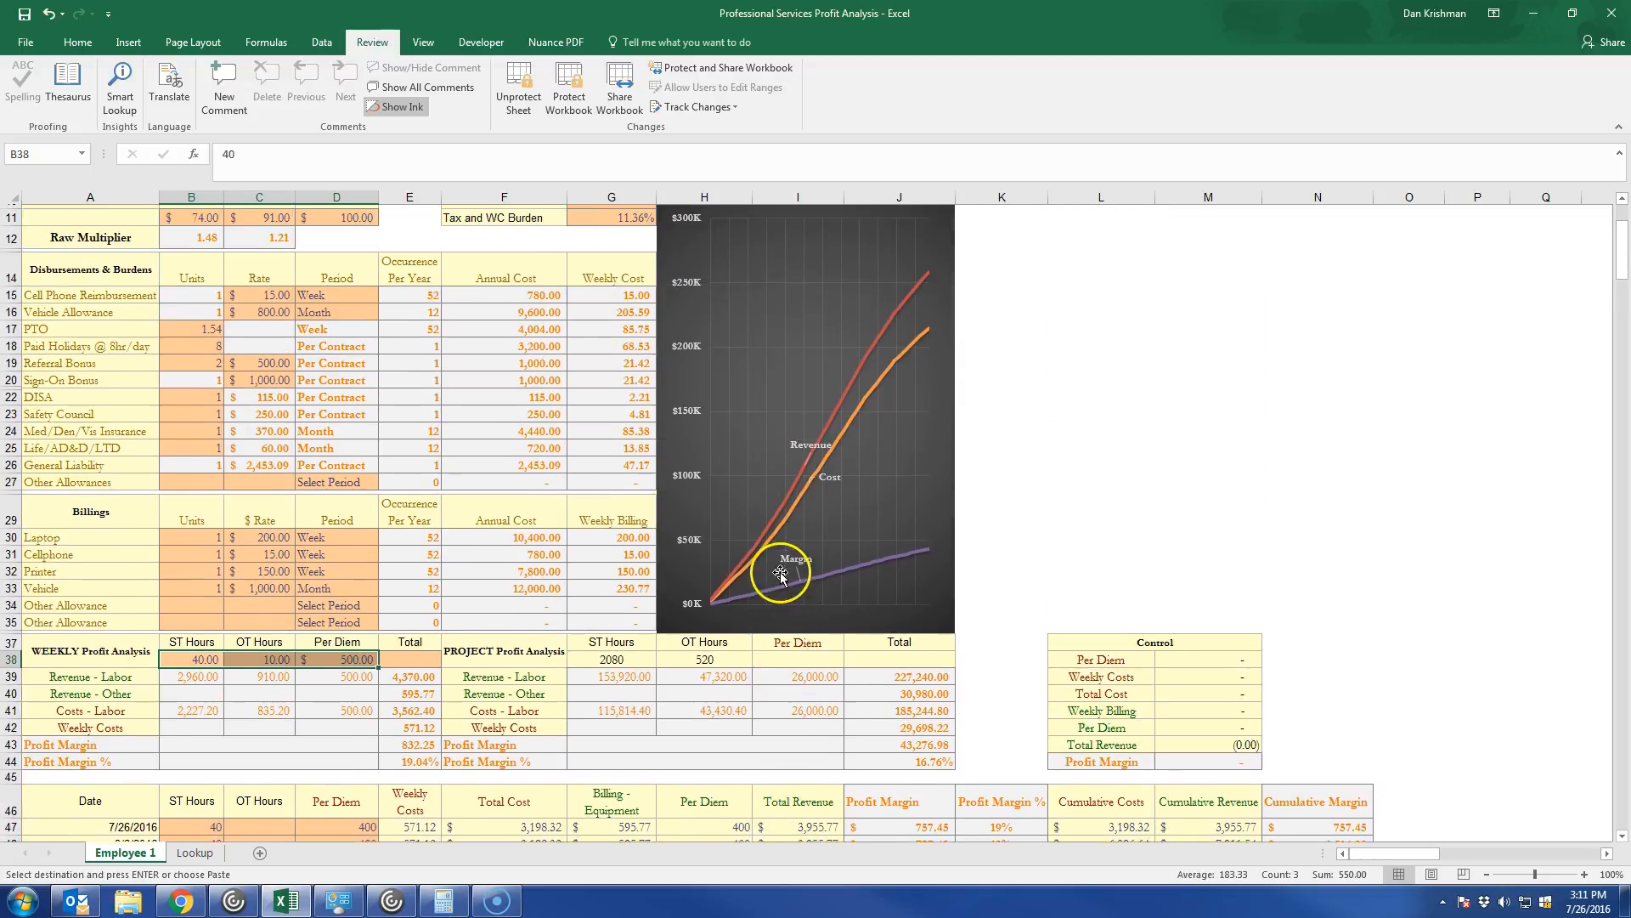
{"action": "scroll", "coordinate": [723, 659], "scroll_direction": "down", "scroll_amount": 2}
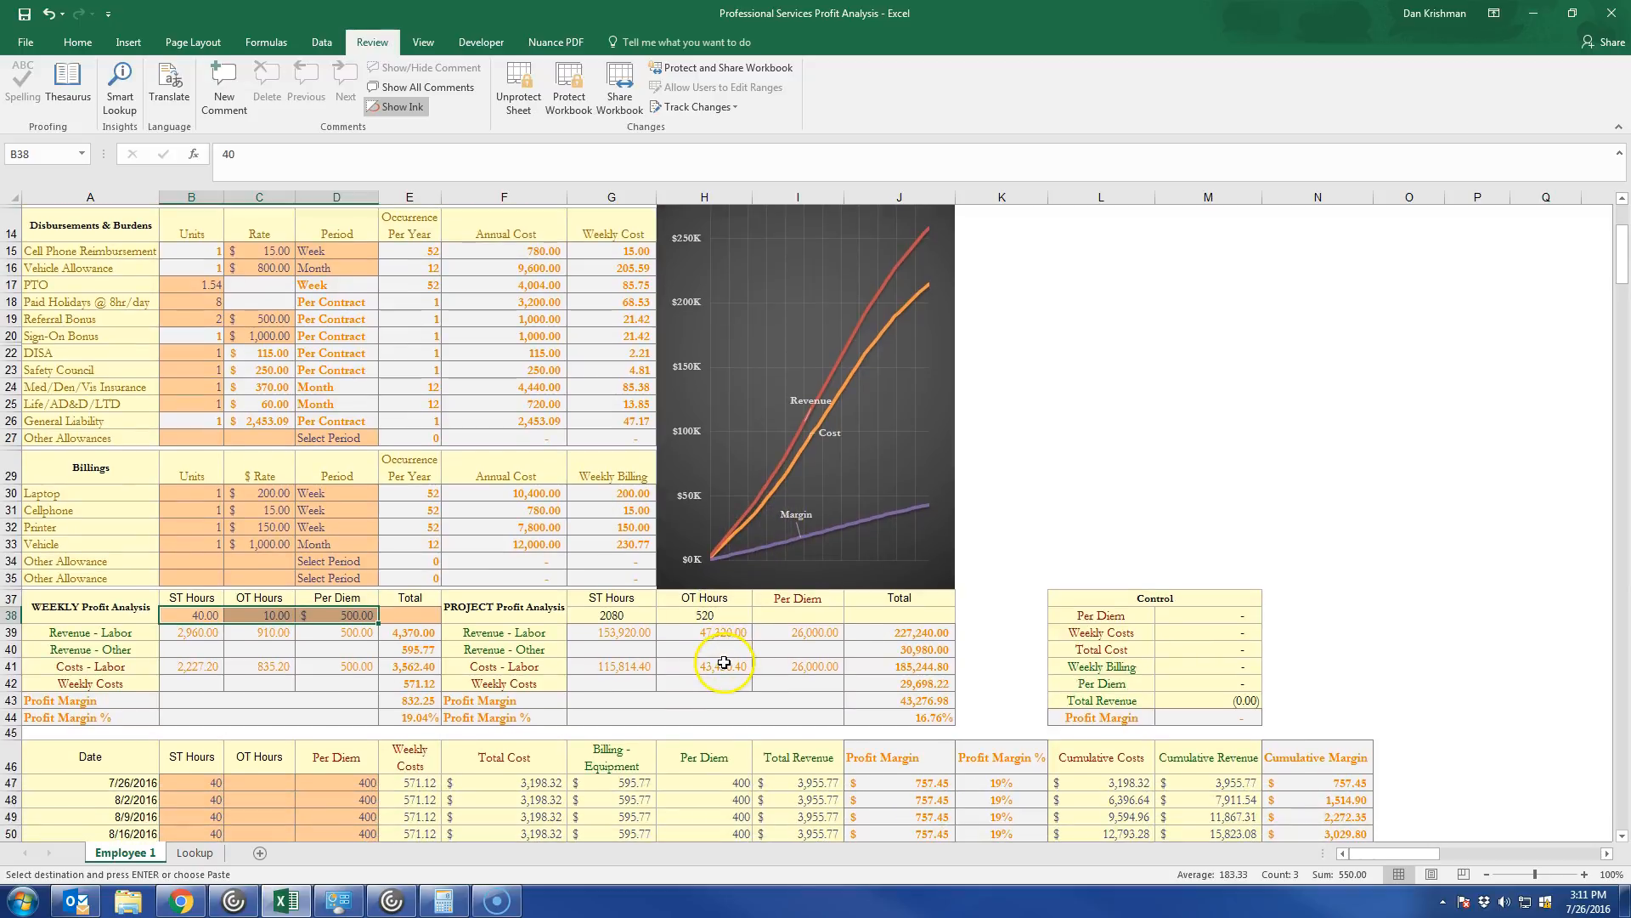
{"action": "scroll", "coordinate": [721, 657], "scroll_direction": "down", "scroll_amount": 1}
{"action": "scroll", "coordinate": [722, 657], "scroll_direction": "up", "scroll_amount": 6}
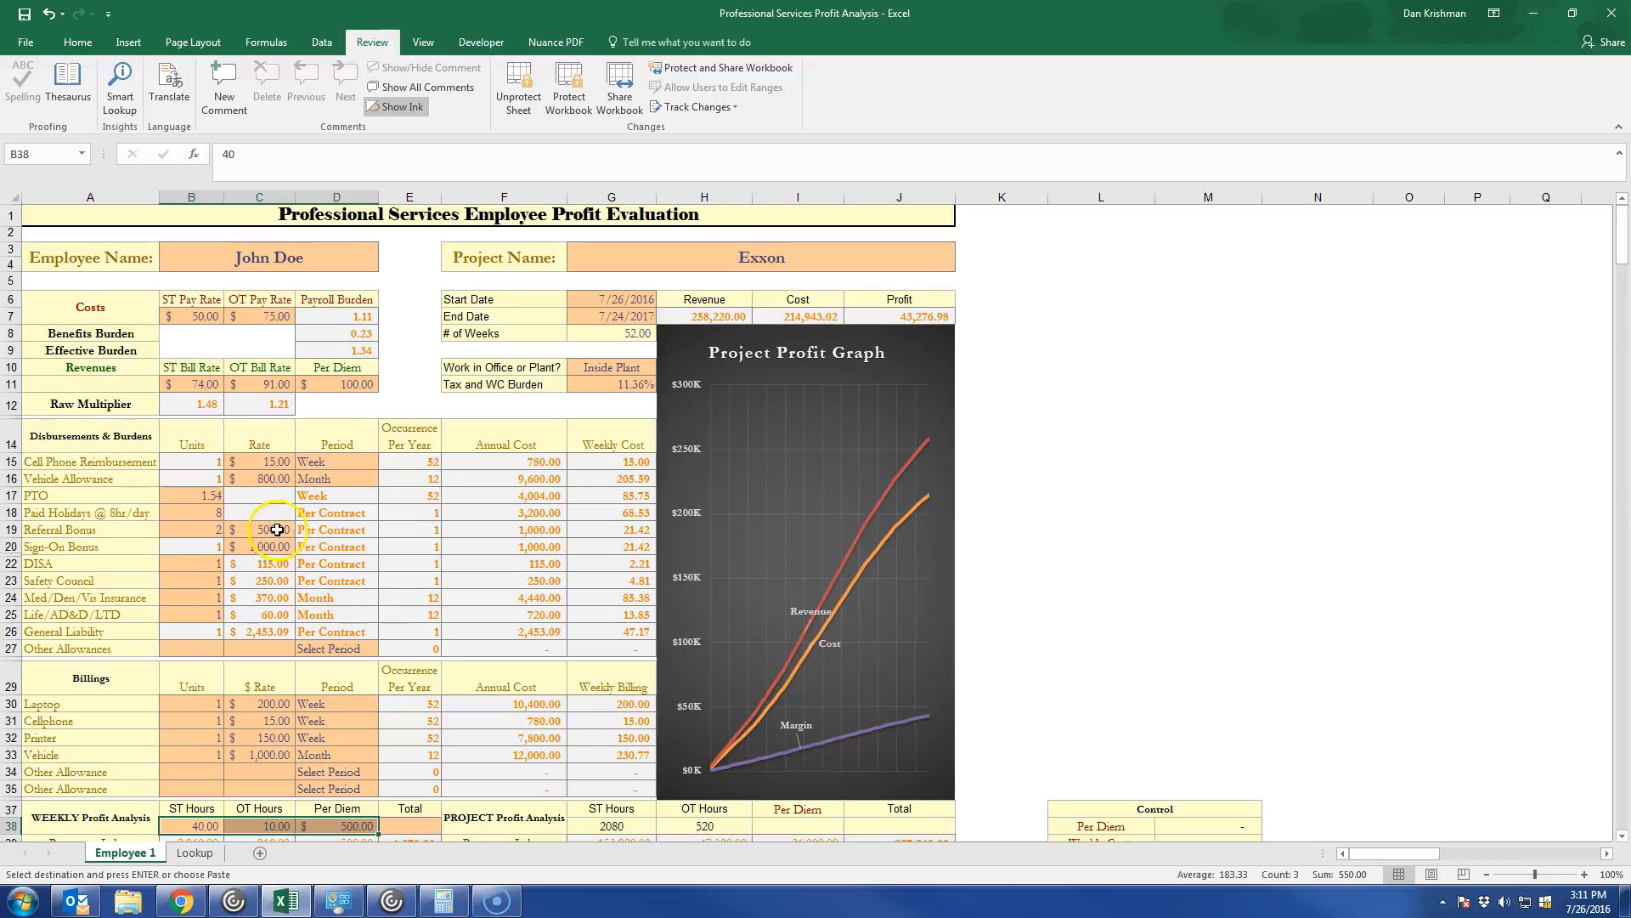
Clear the Referral Bonus units and rate and the Sign-On Bonus rate in Disbursements & Burdens.
{"action": "left_click", "coordinate": [176, 527]}
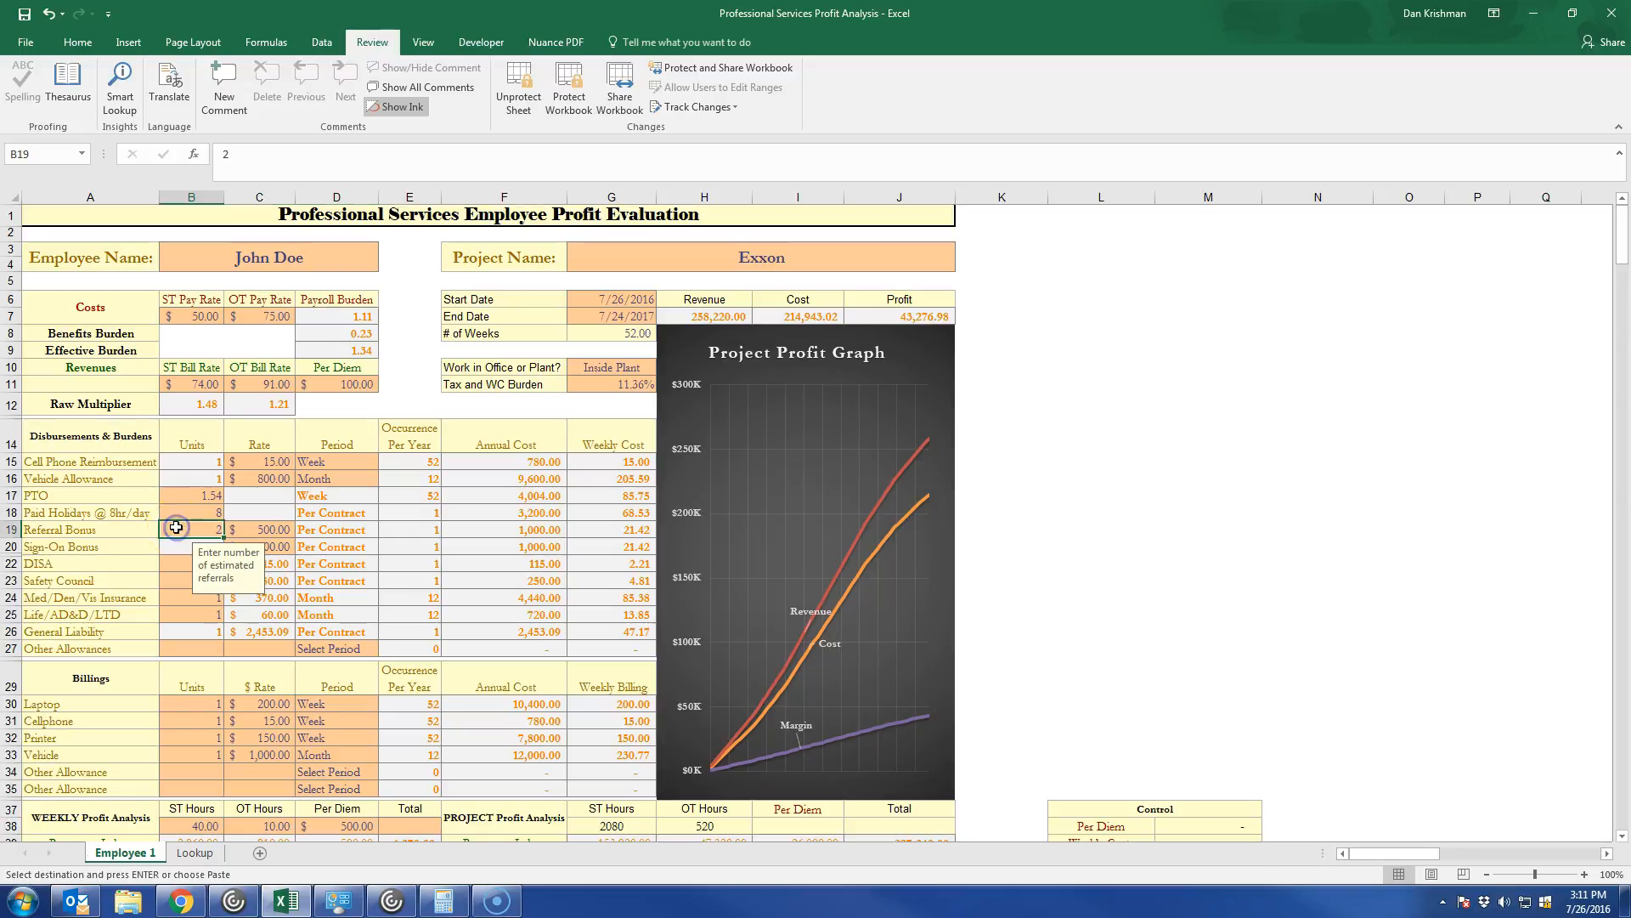
{"action": "key", "text": "Delete"}
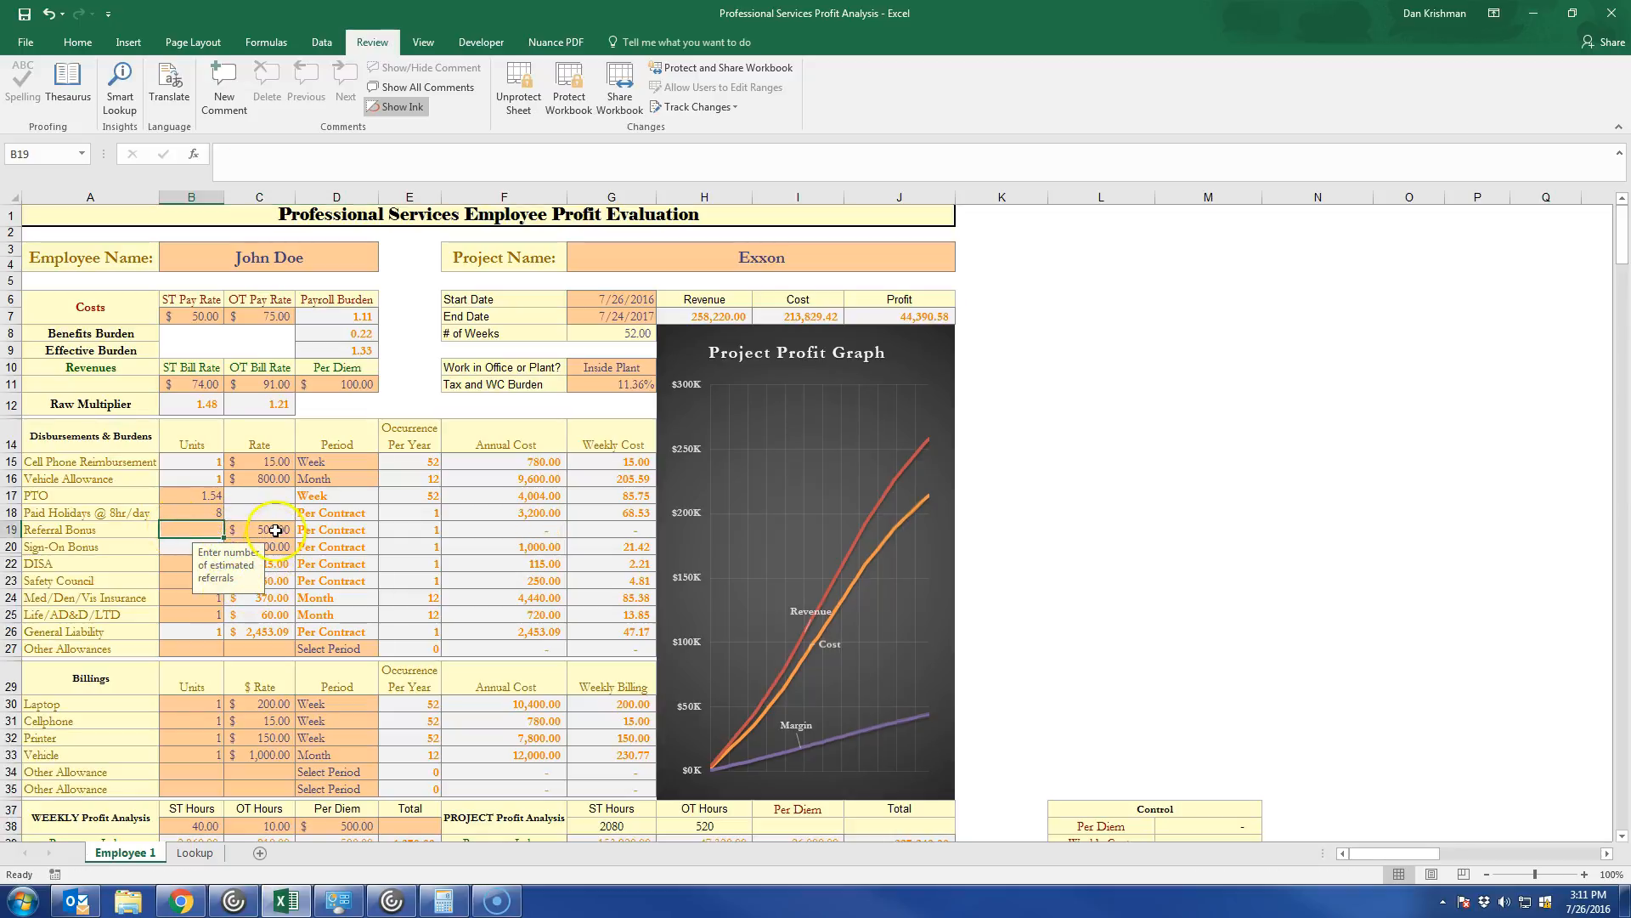
{"action": "left_click", "coordinate": [268, 527]}
{"action": "key", "text": "Delete"}
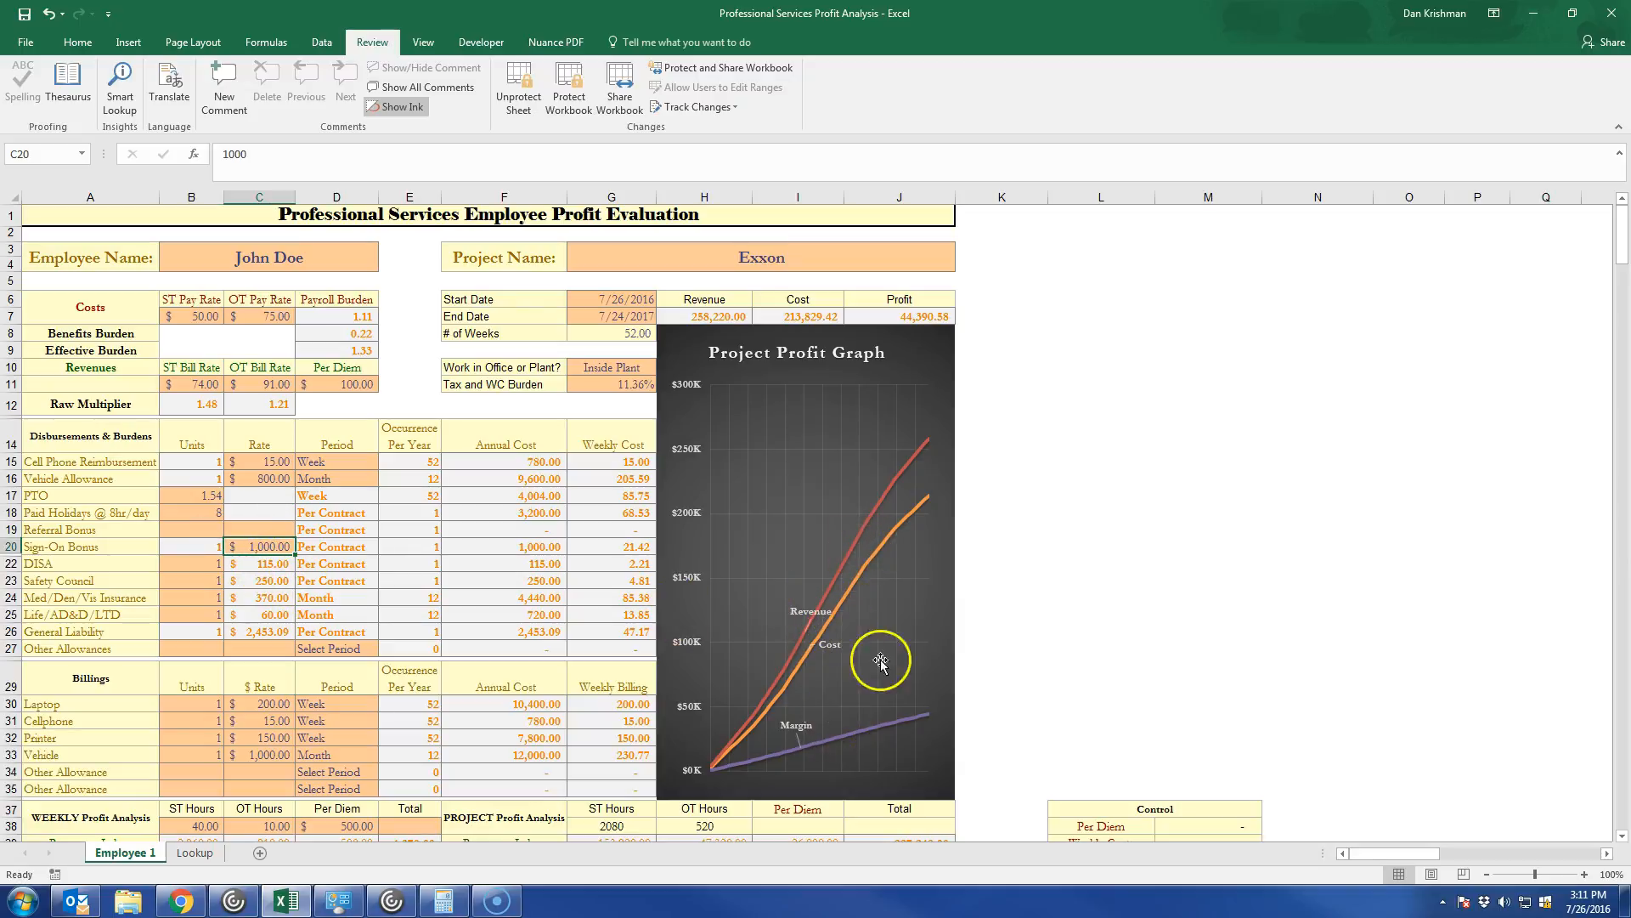
{"action": "key", "text": "Delete"}
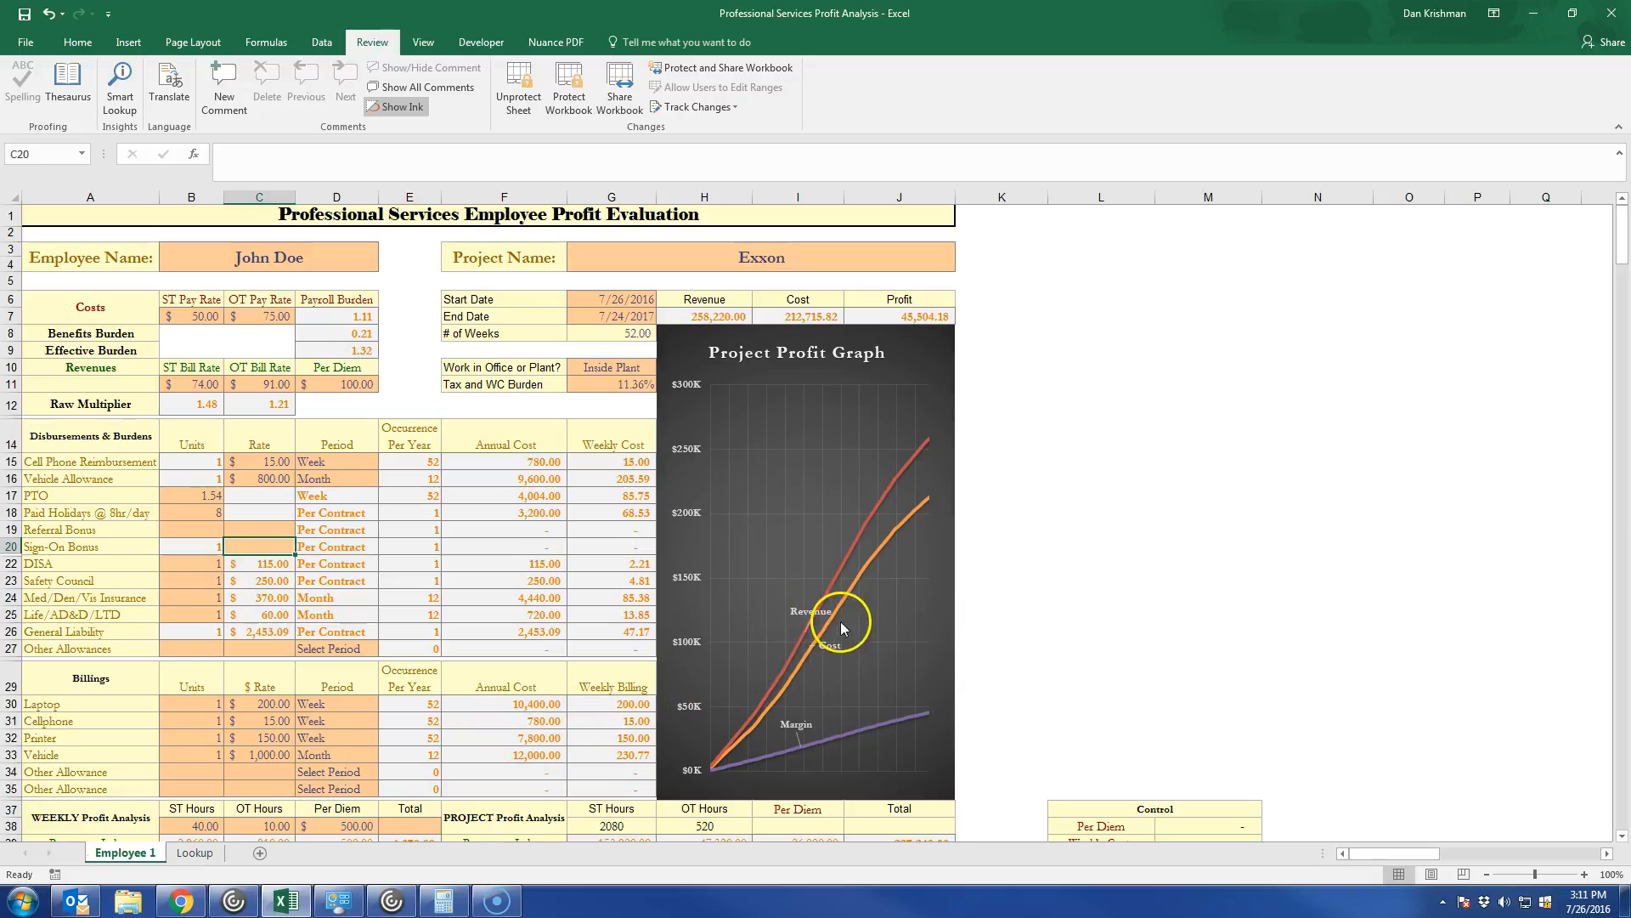
Clear the Cell Phone Reimbursement and Vehicle Allowance rates and check the effect on the graph and profit margins.
{"action": "mouse_move", "coordinate": [839, 627]}
{"action": "left_click", "coordinate": [280, 462]}
{"action": "key", "text": "Delete"}
{"action": "left_click", "coordinate": [286, 480]}
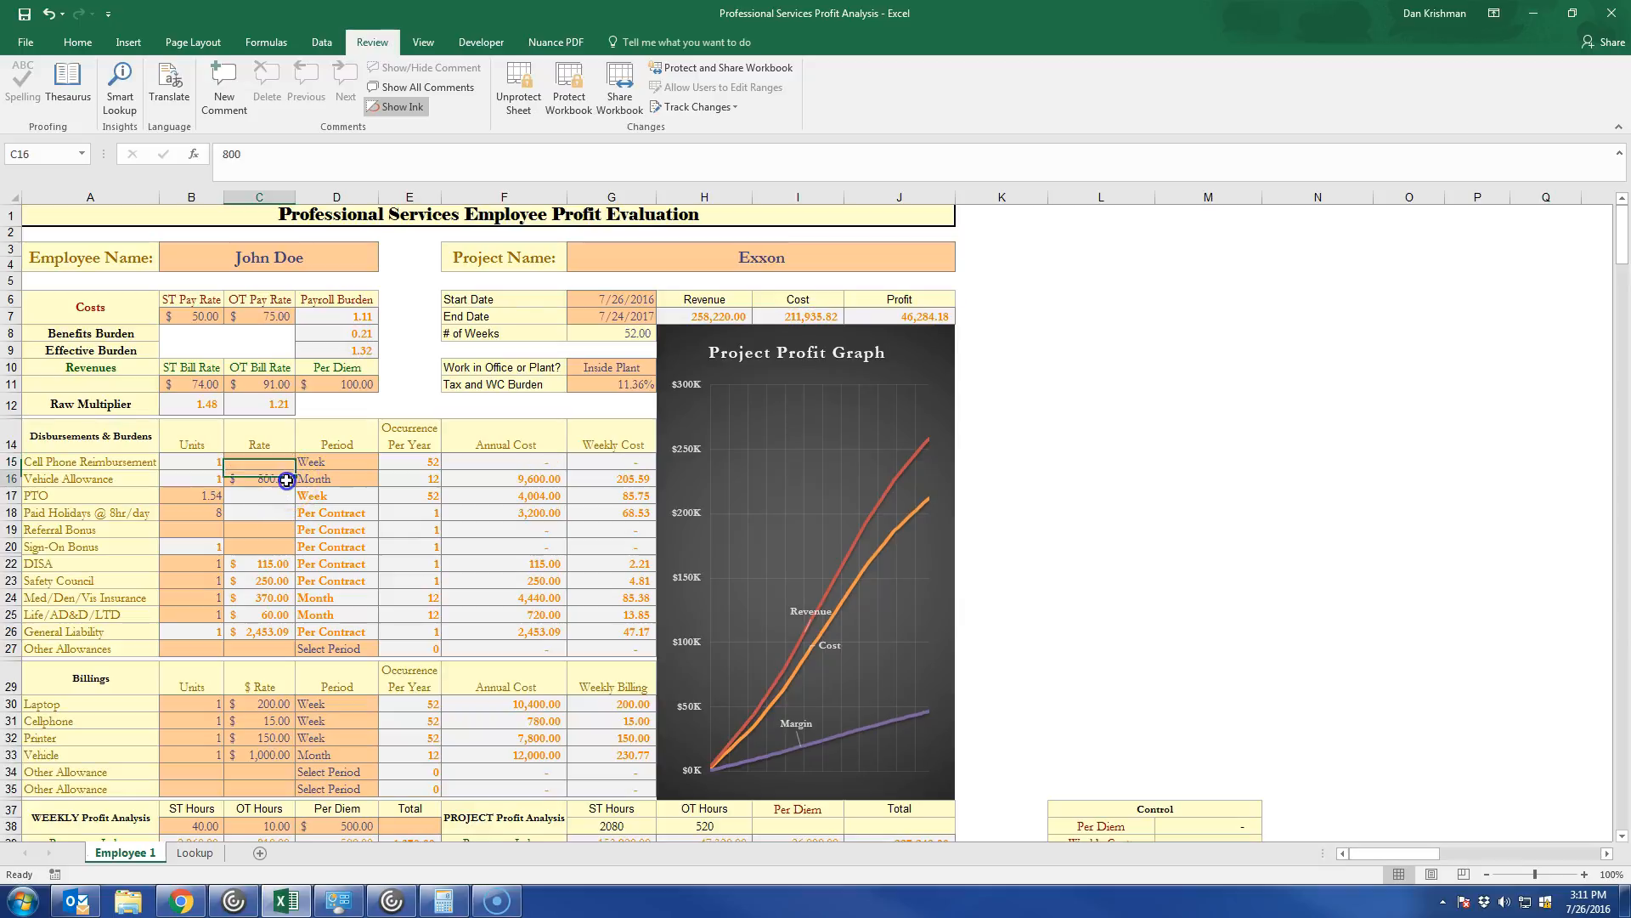
{"action": "key", "text": "Delete"}
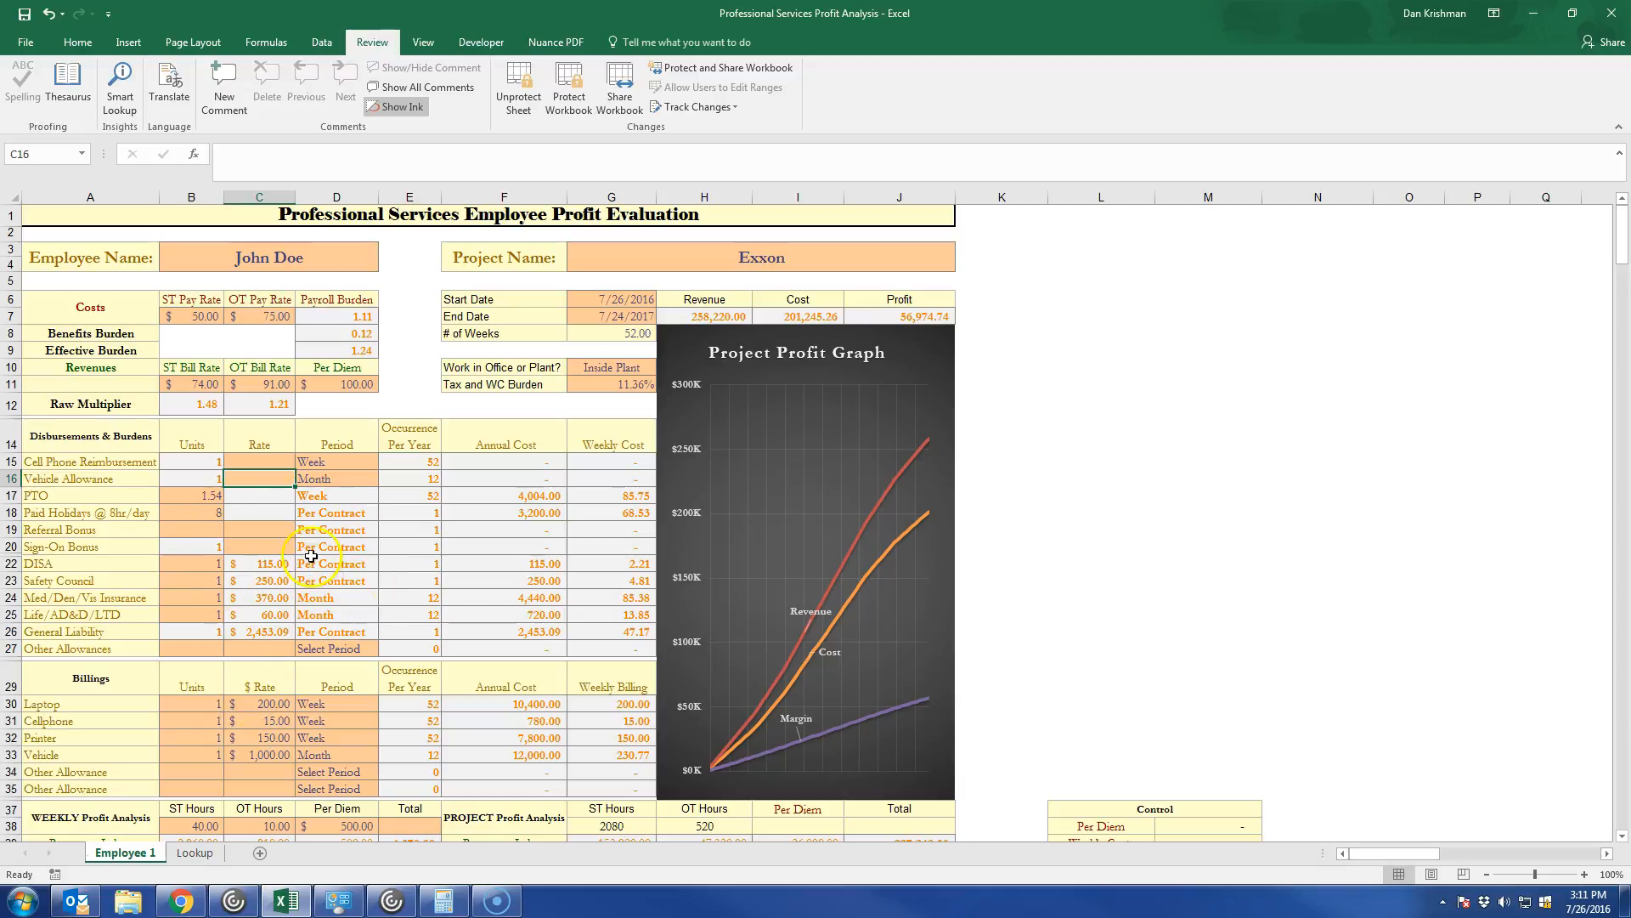
{"action": "scroll", "coordinate": [604, 408], "scroll_direction": "down", "scroll_amount": 2}
{"action": "scroll", "coordinate": [604, 408], "scroll_direction": "up", "scroll_amount": 1}
{"action": "scroll", "coordinate": [519, 753], "scroll_direction": "down", "scroll_amount": 2}
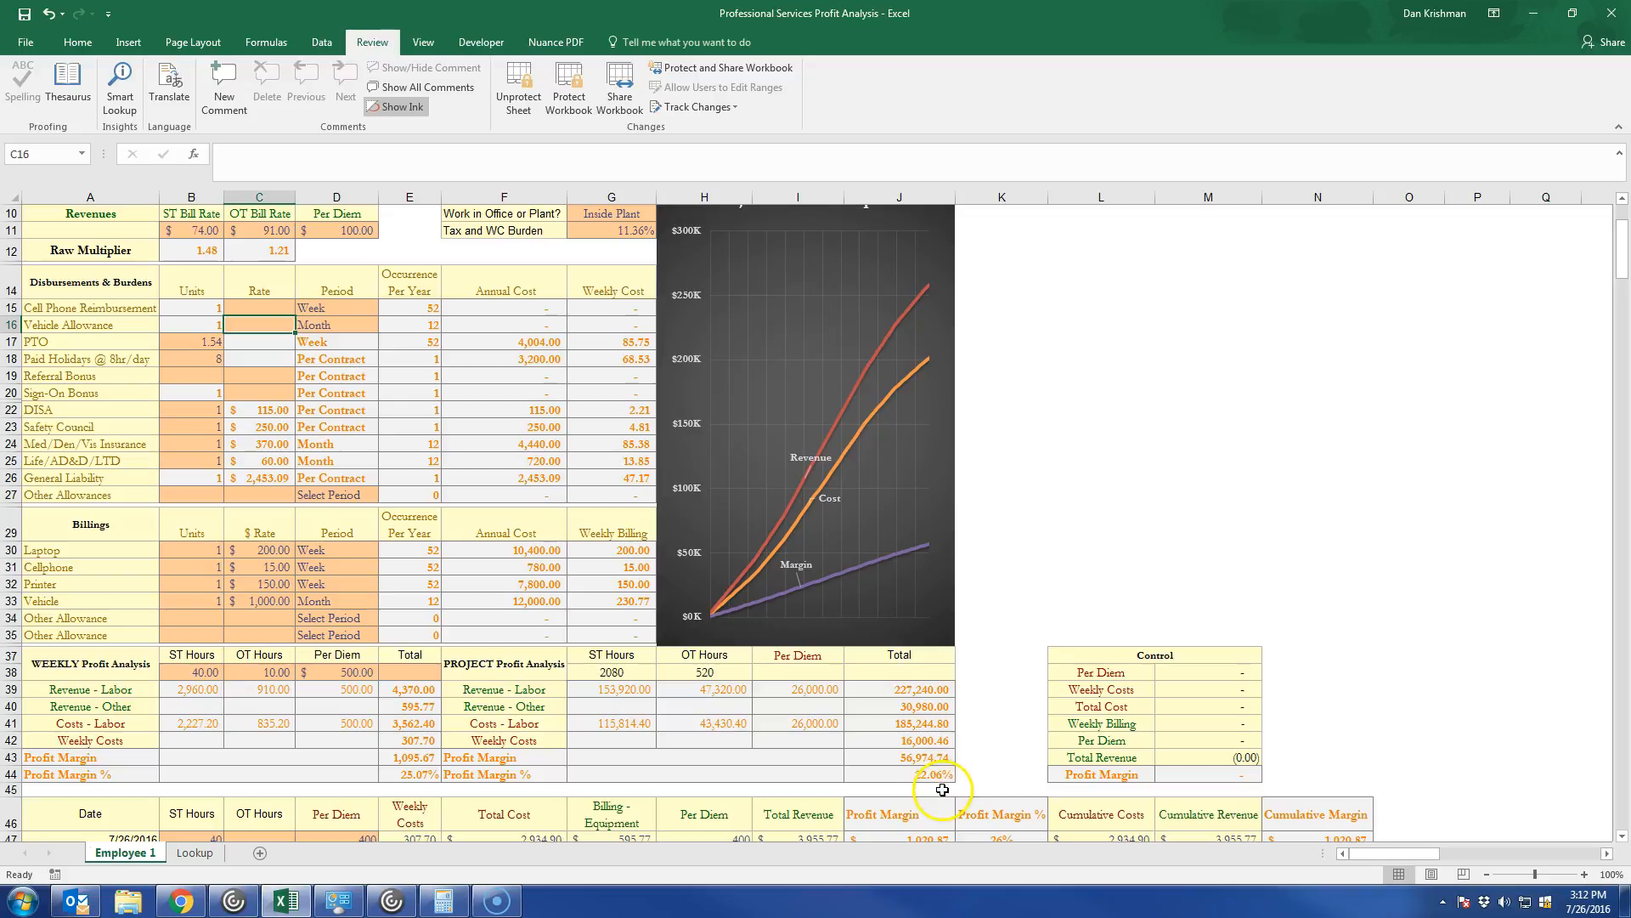
Undo the clearing of the Vehicle Allowance, Cell Phone Reimbursement, Sign-On Bonus and Referral Bonus entries.
{"action": "key", "text": "ctrl+z"}
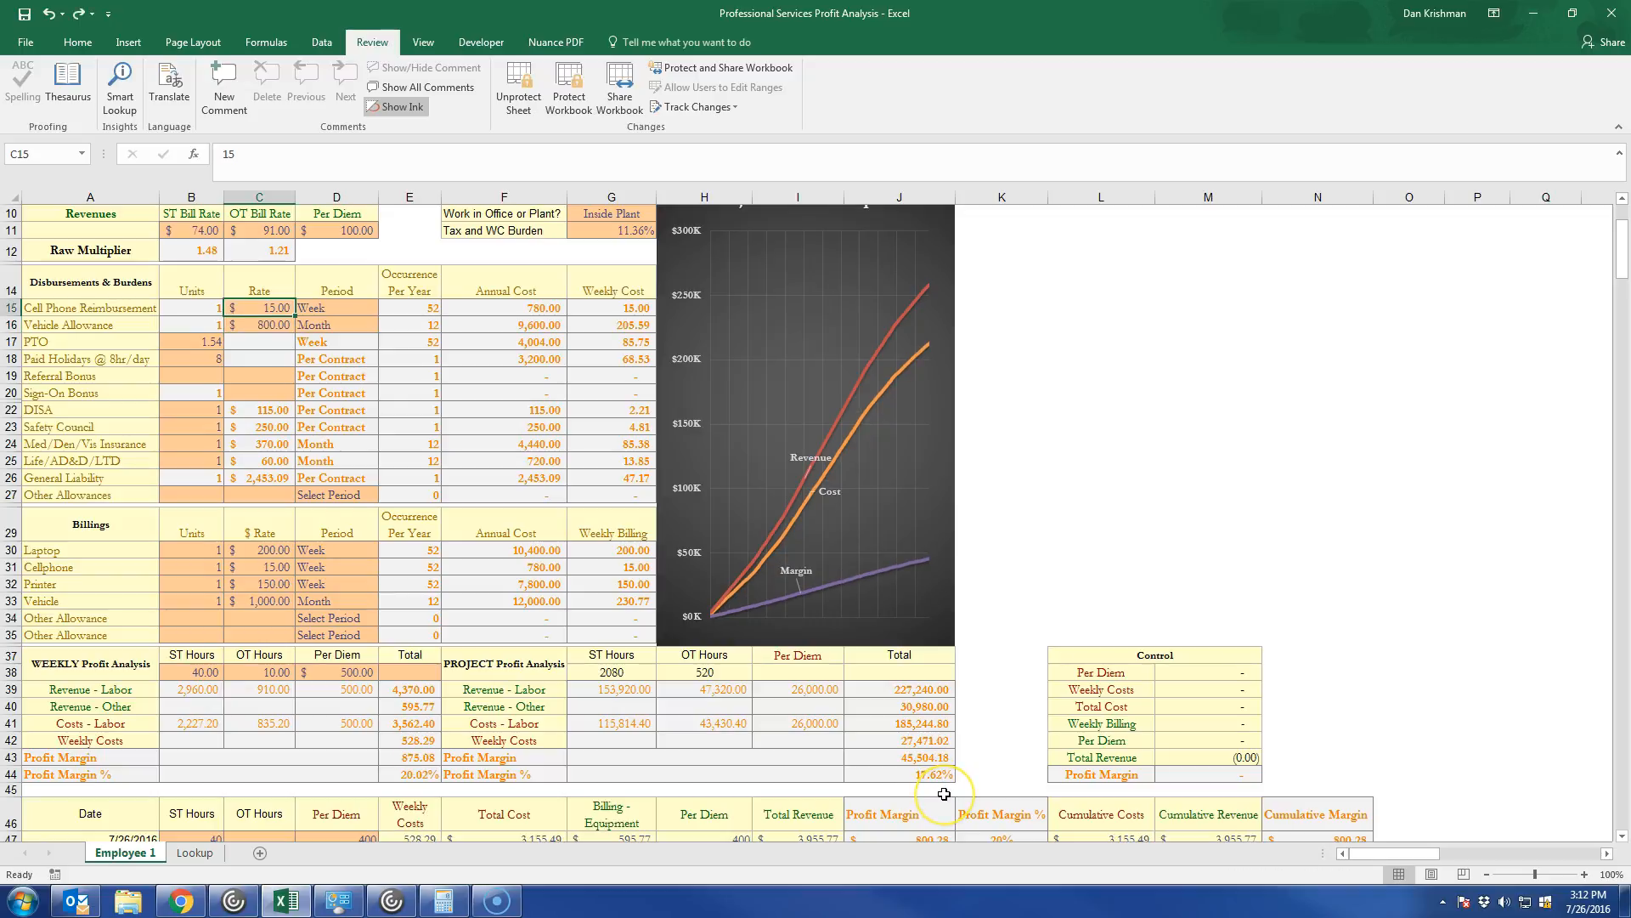
{"action": "key", "text": "ctrl+y"}
{"action": "key", "text": "ctrl+y"}
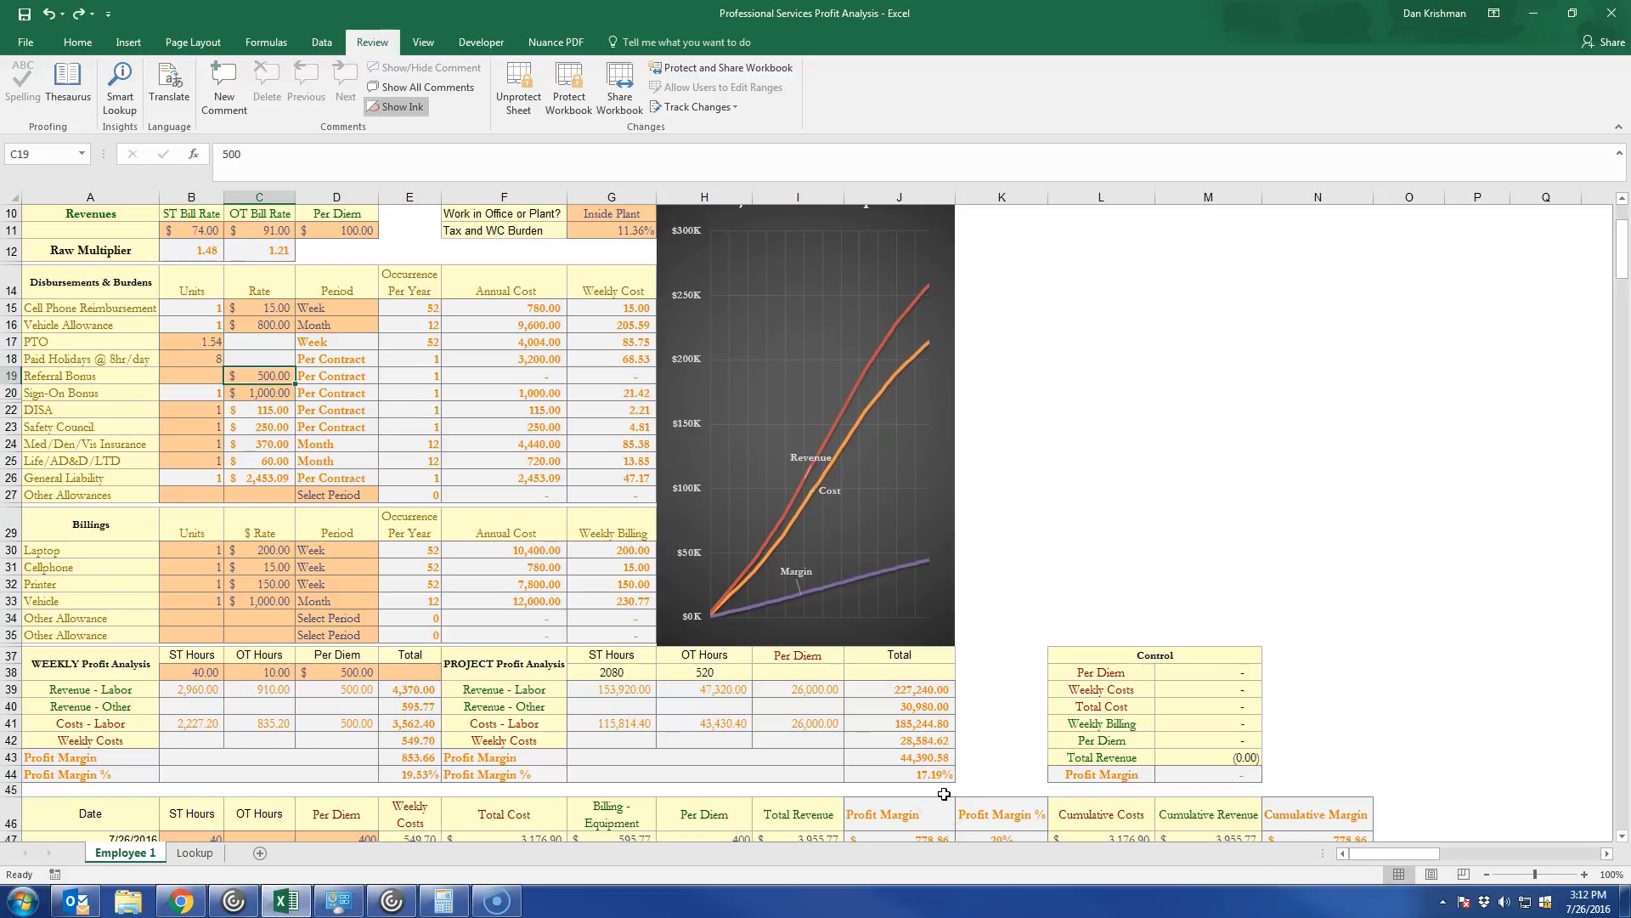
{"action": "key", "text": "ctrl+y"}
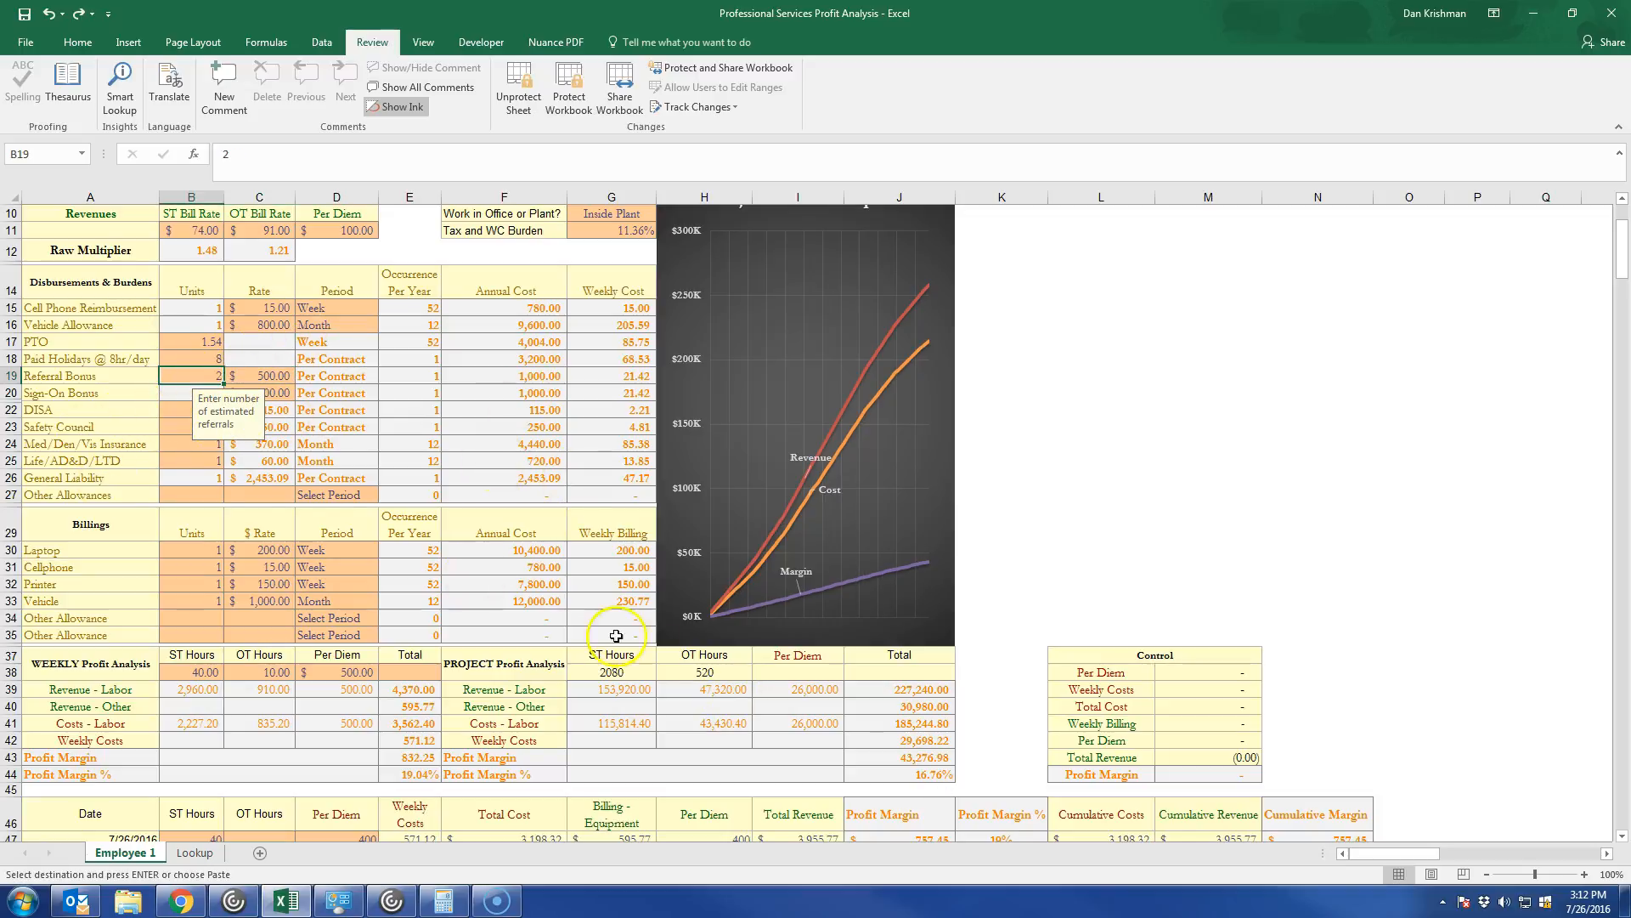
Open the print preview of the Employee 1 profit evaluation sheet.
{"action": "scroll", "coordinate": [812, 756], "scroll_direction": "up", "scroll_amount": 3}
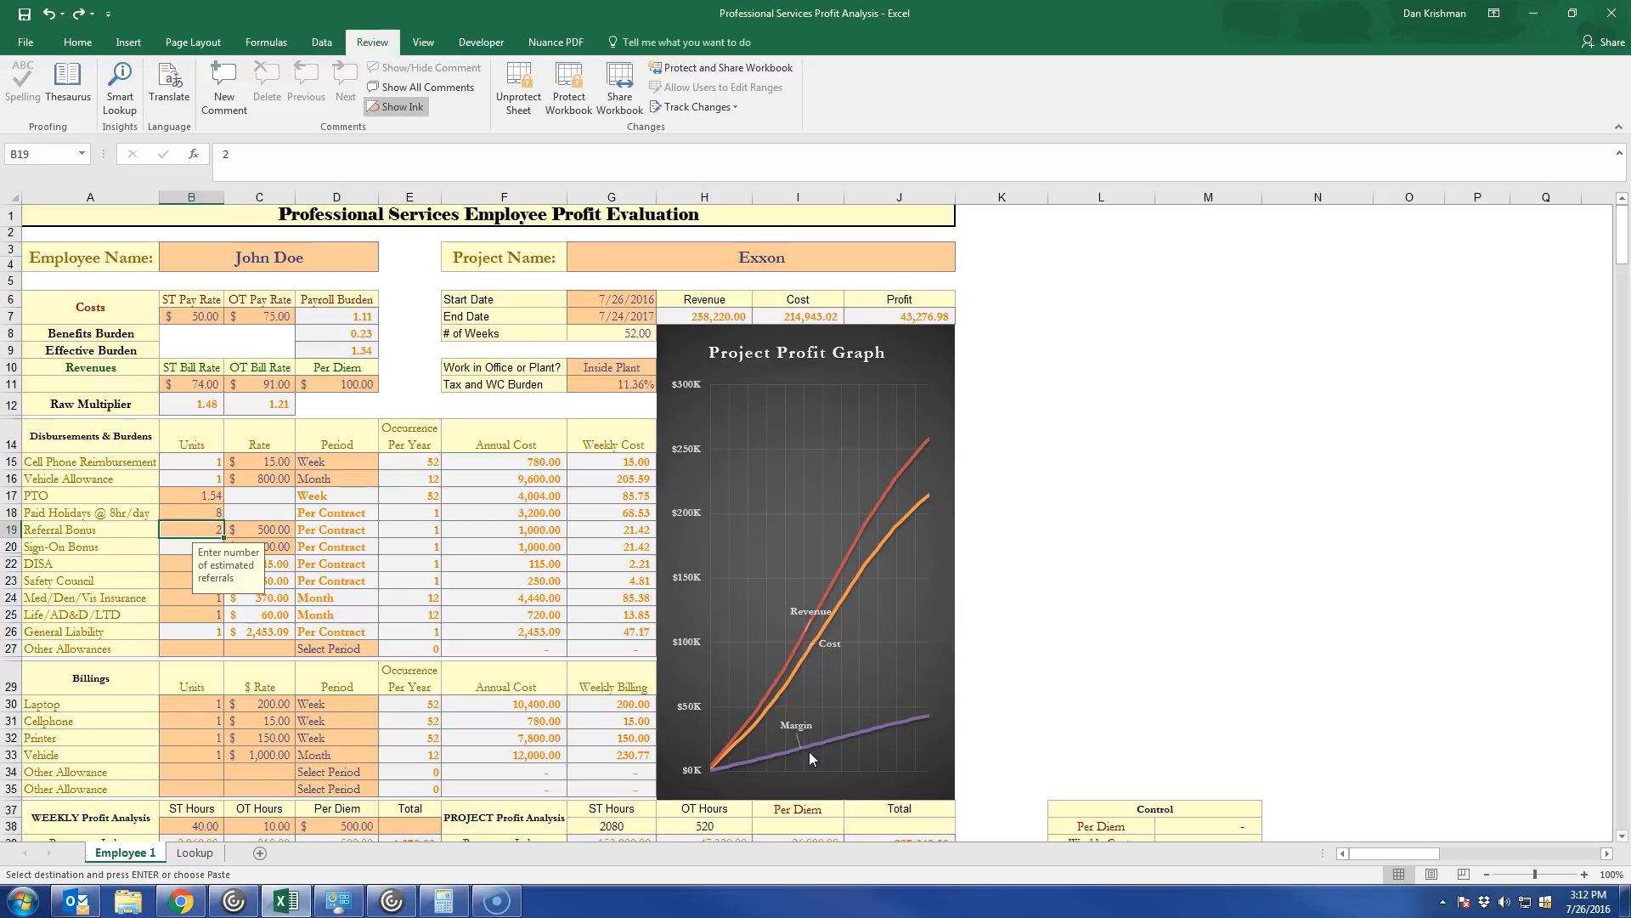
{"action": "key", "text": "ctrl+p"}
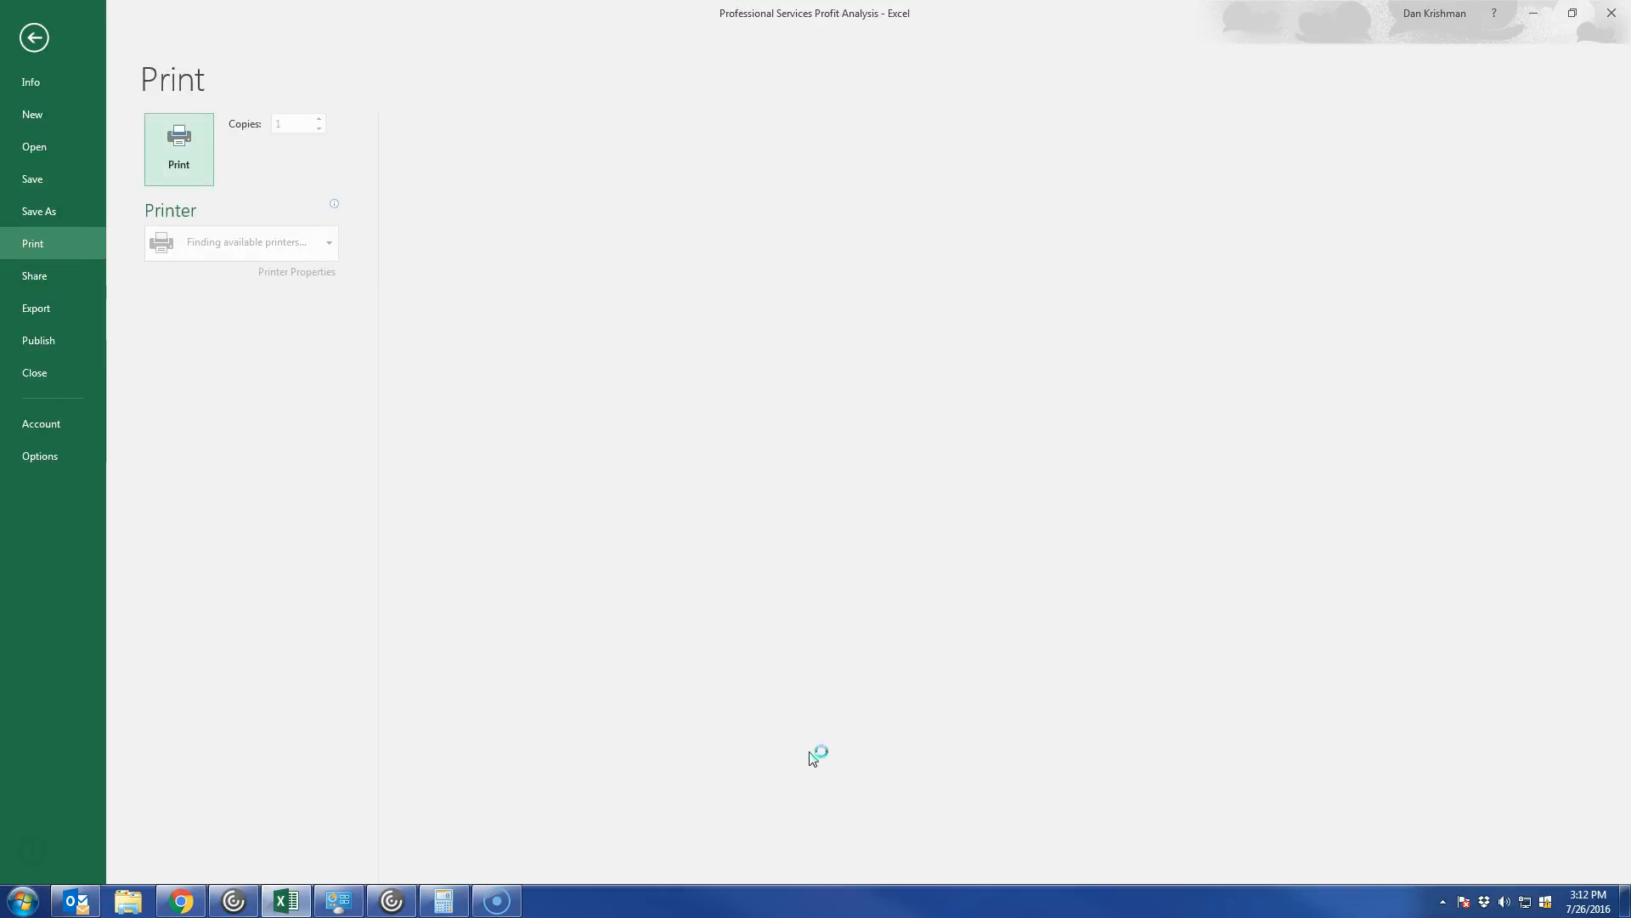